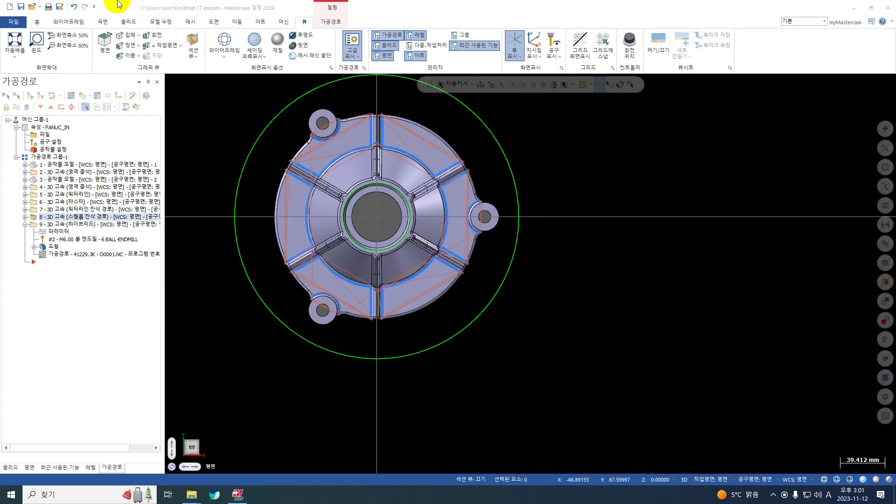
- Post only operation 2, the 3D high-speed area roughing, overwriting O0001.NC, and close the resulting code in the editor
click(87, 172)
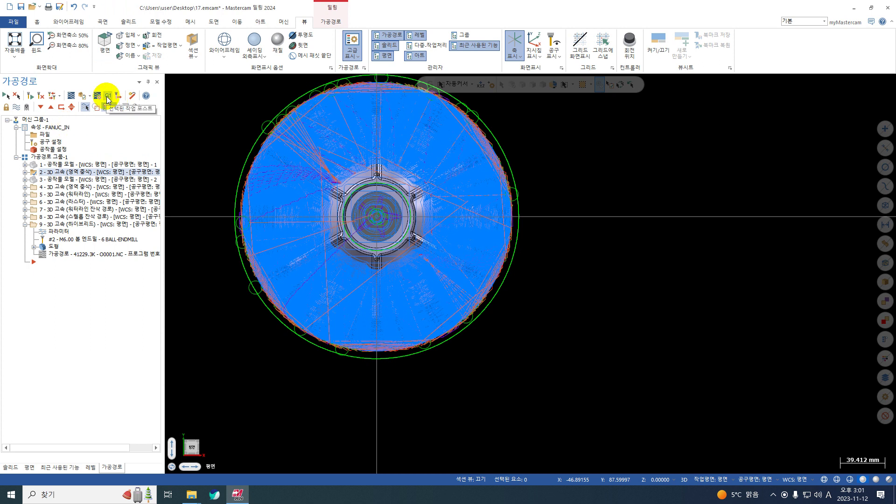
click(107, 96)
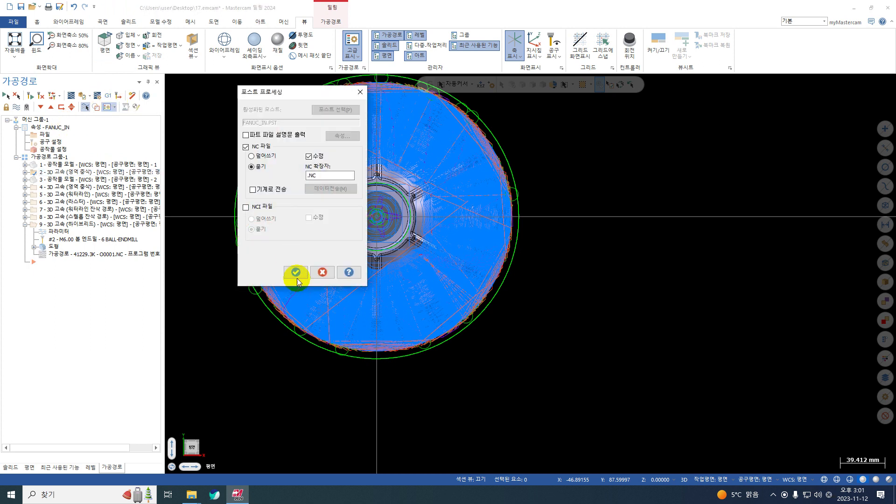
click(297, 278)
click(421, 264)
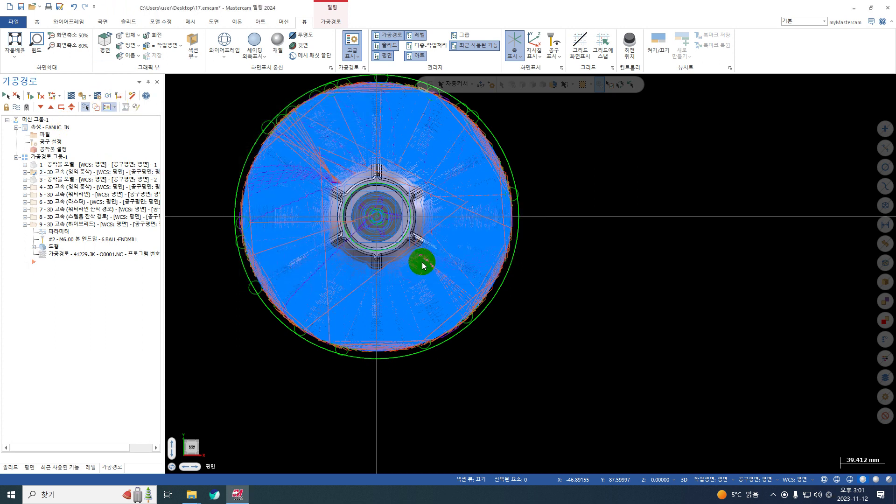
key(Return)
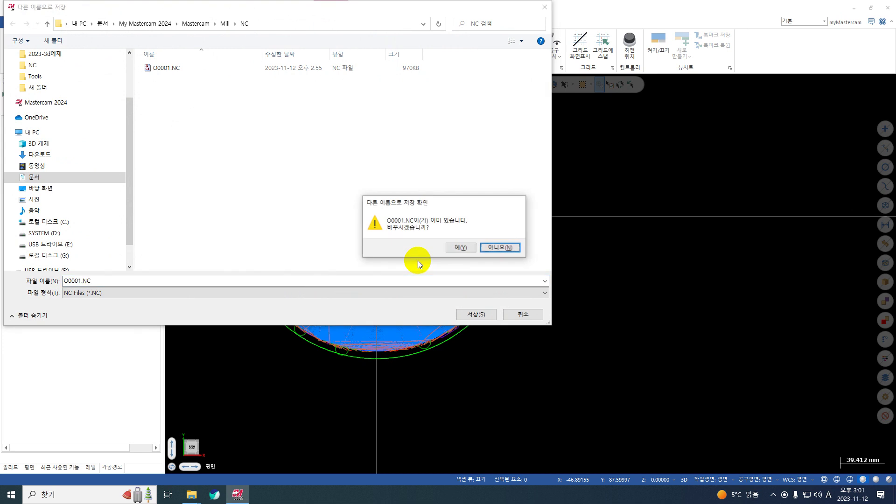
key(y)
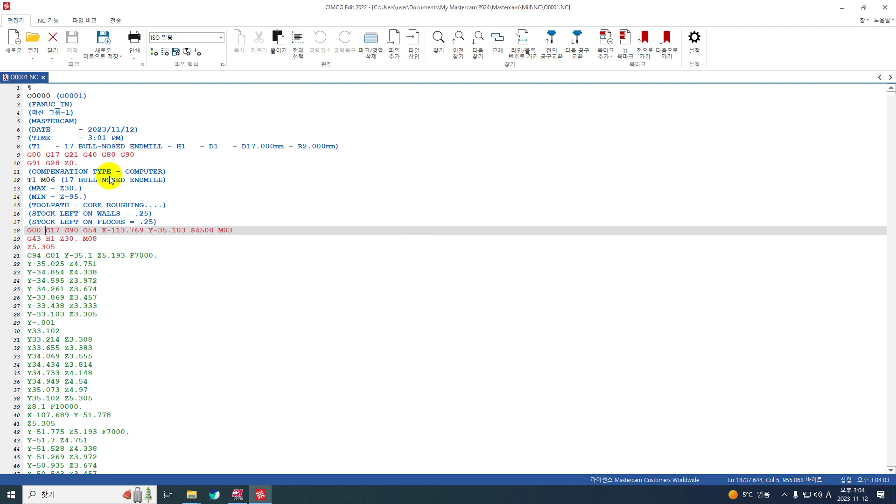
click(886, 8)
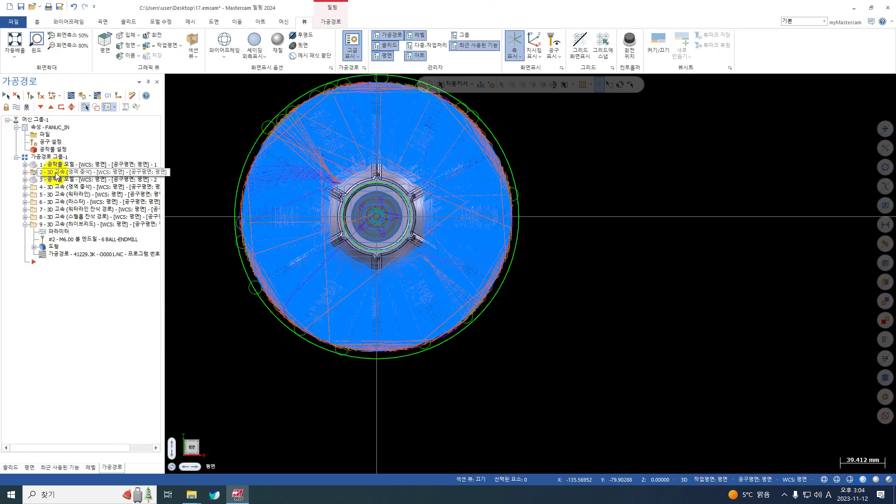
- In operation 2's miscellaneous values, disable automatic post values, set HS to 2 and Accel/Decel to 1, and regenerate the toolpath
click(26, 172)
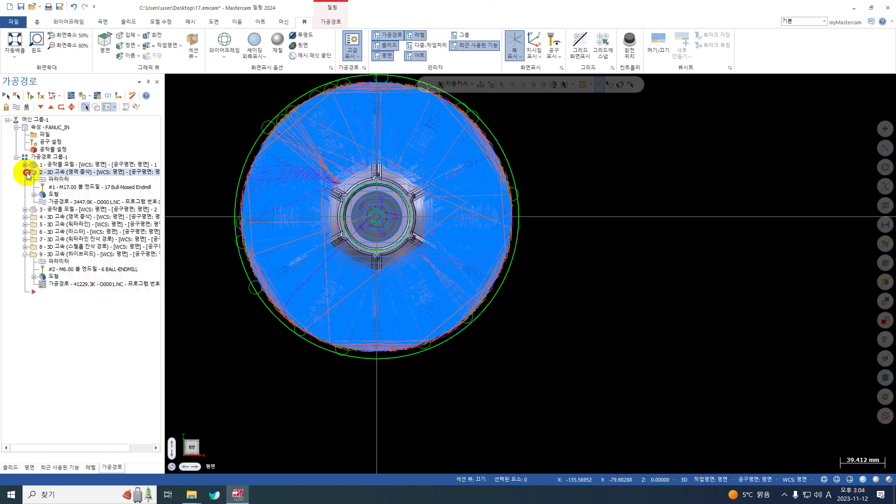
click(56, 180)
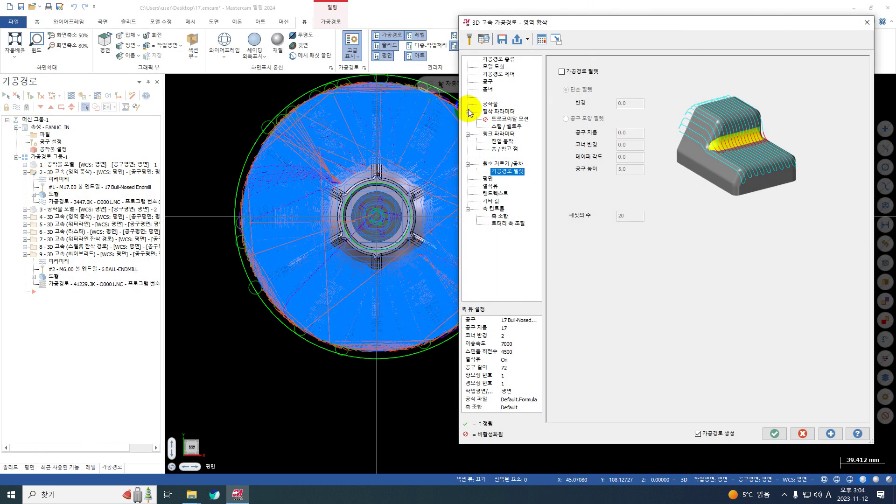
click(495, 202)
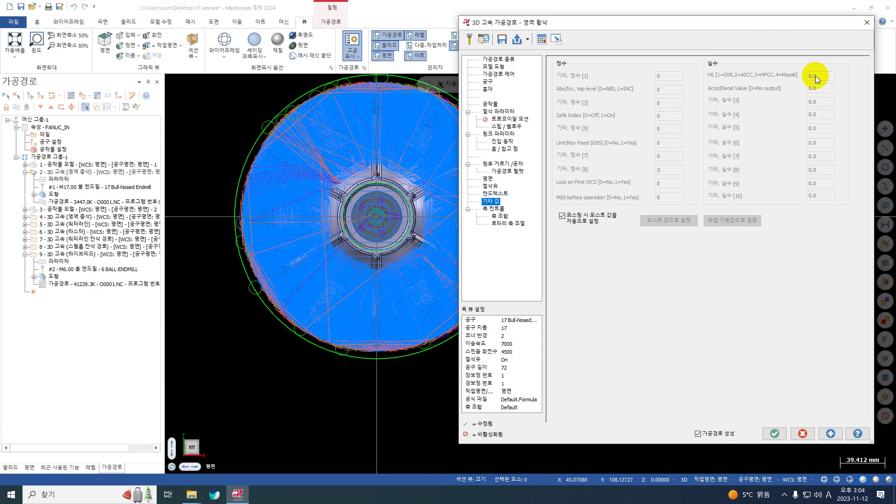
click(574, 217)
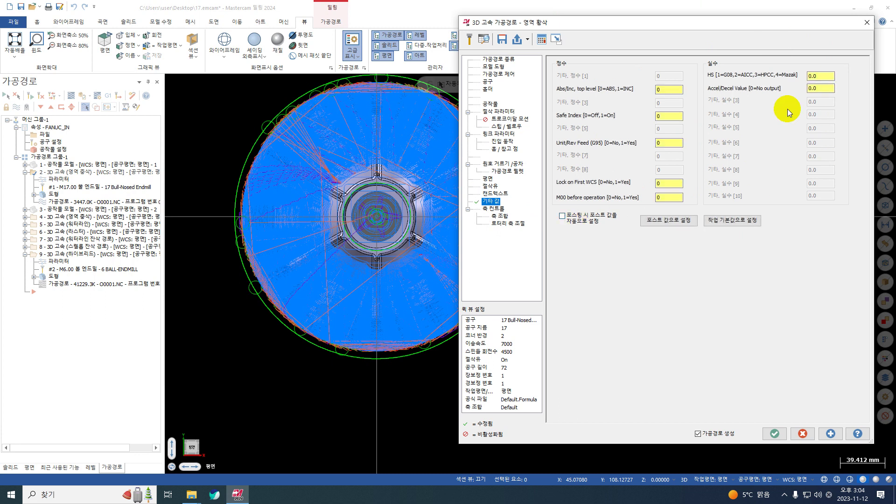
click(819, 76)
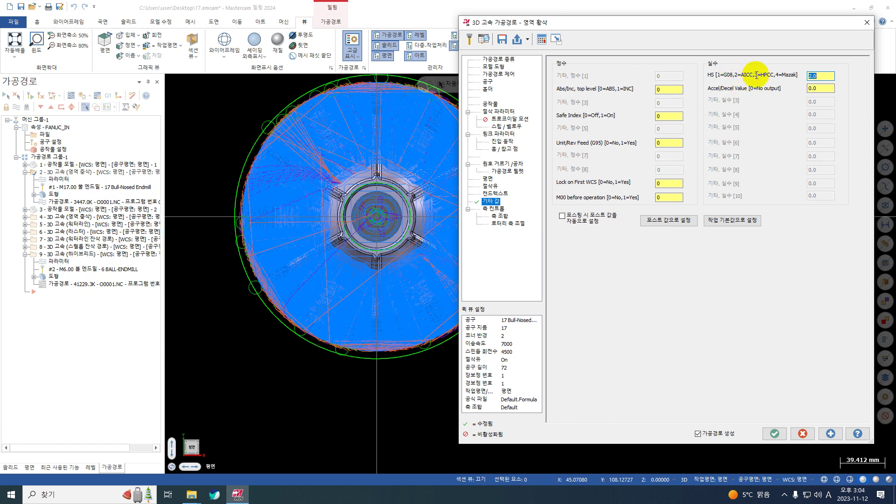
click(828, 88)
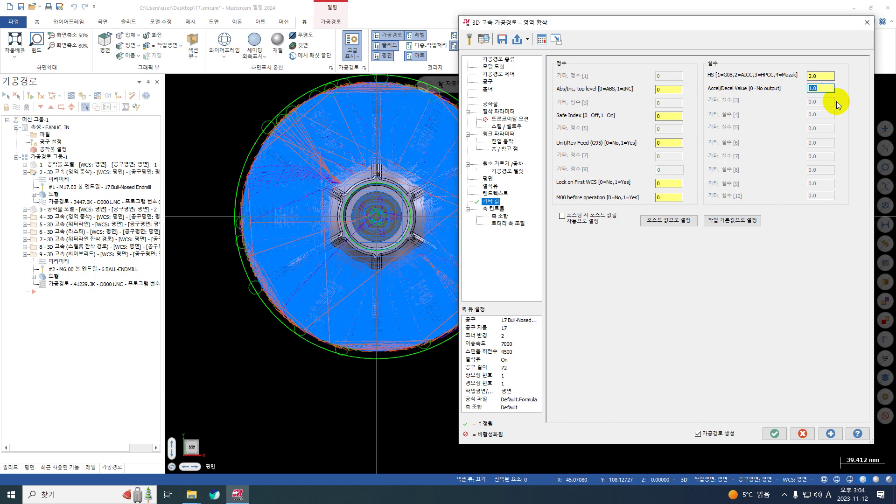
click(774, 436)
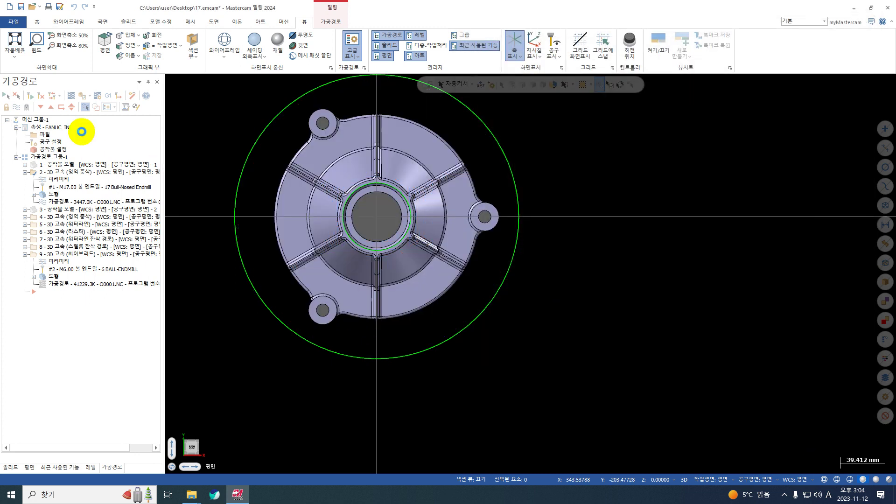
click(88, 109)
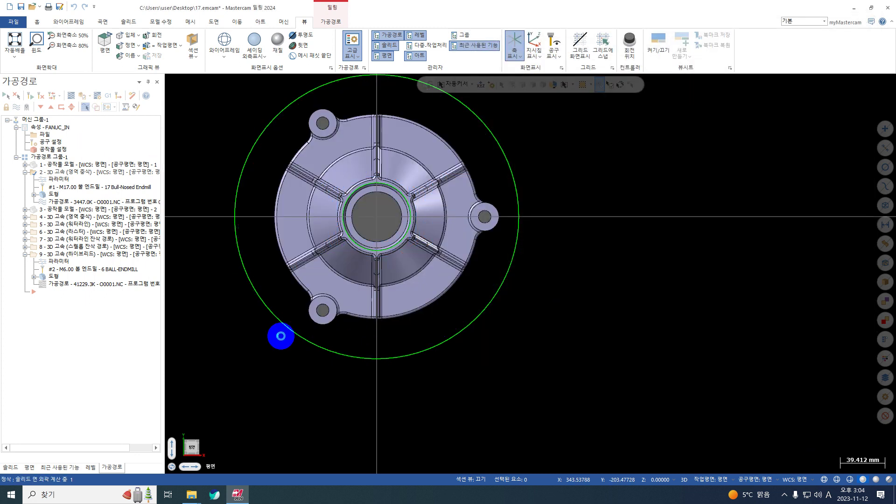
click(103, 209)
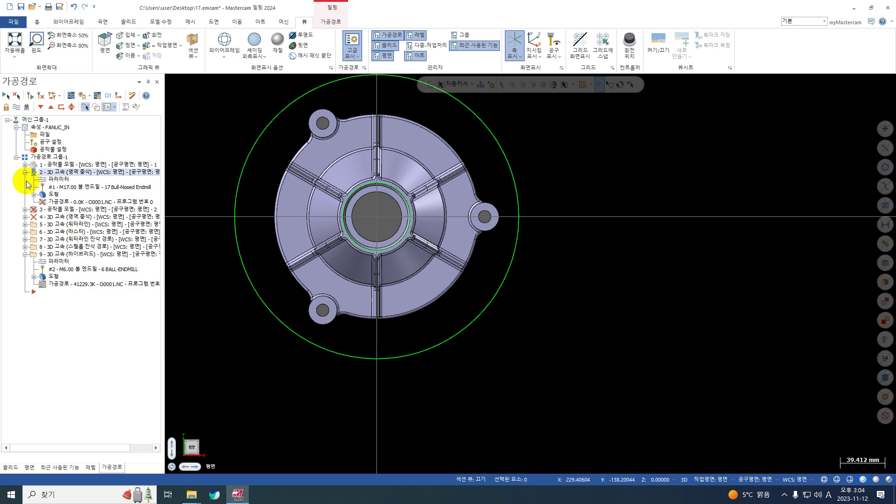
click(24, 180)
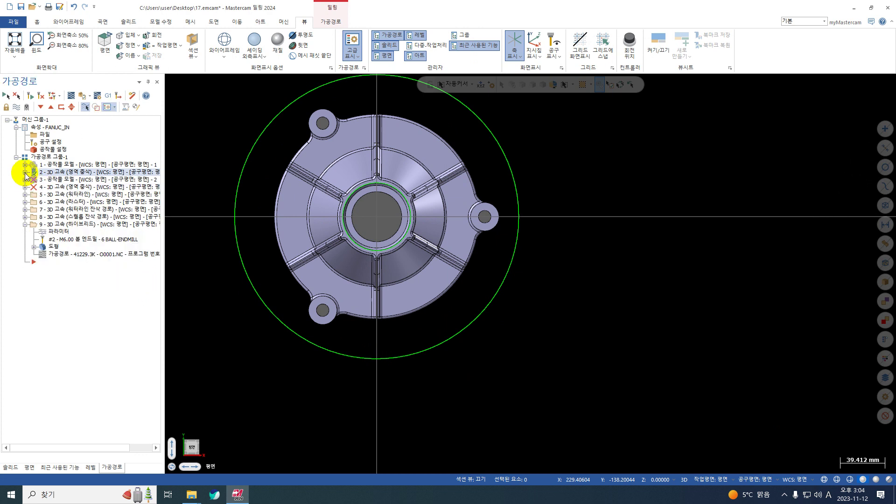
- Open 13.emcam from the desktop in place of the current part, stopping the running toolpath calculation, and maximize the program window
click(870, 8)
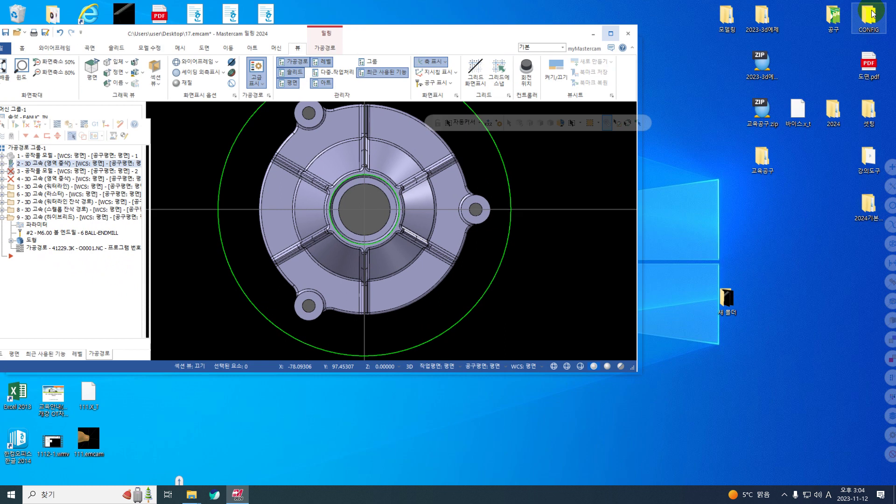
drag(417, 38, 665, 22)
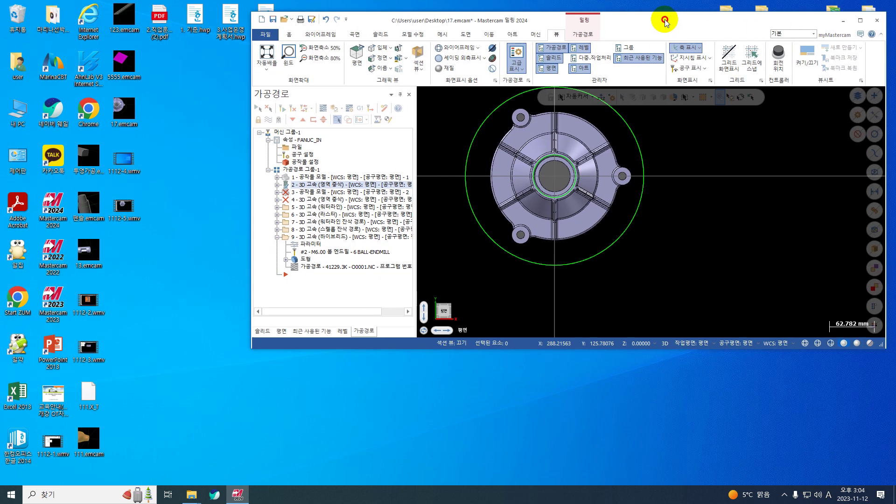
click(127, 318)
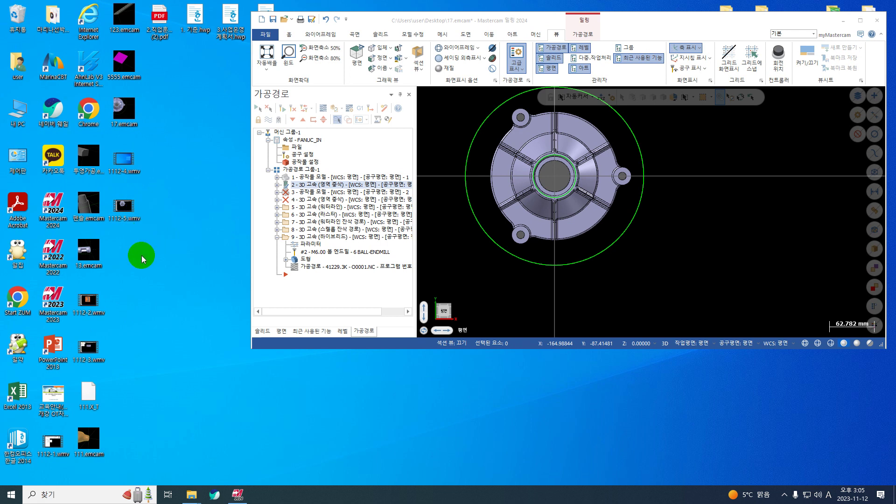
double_click(104, 260)
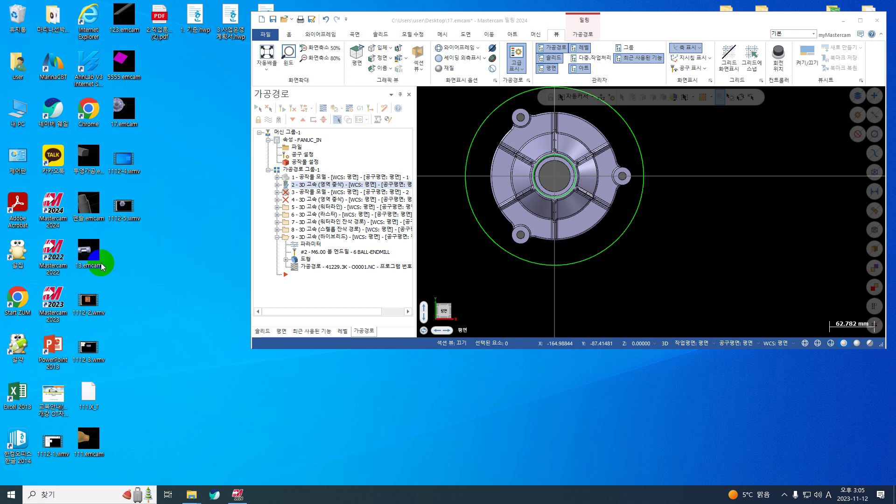
click(594, 202)
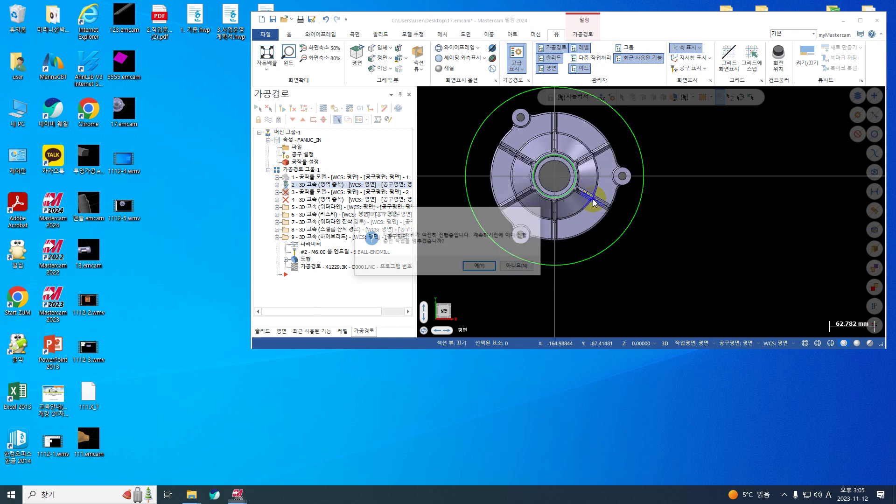
click(481, 268)
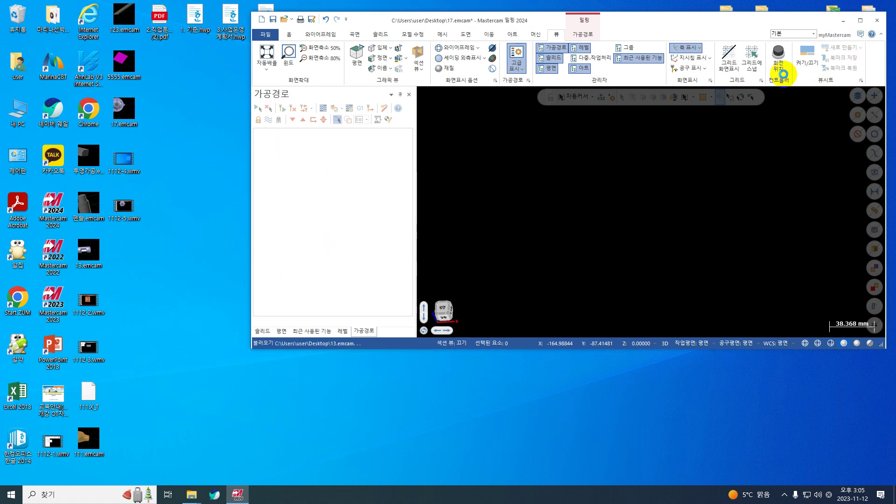
click(859, 20)
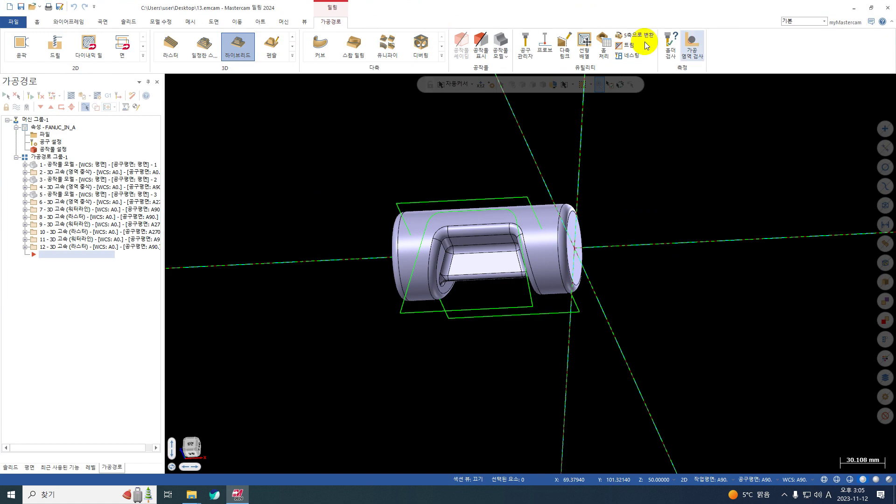
- Set operation 2's miscellaneous values to HS 2 (AICC) and Accel/Decel 1, and accept the parameters
click(25, 172)
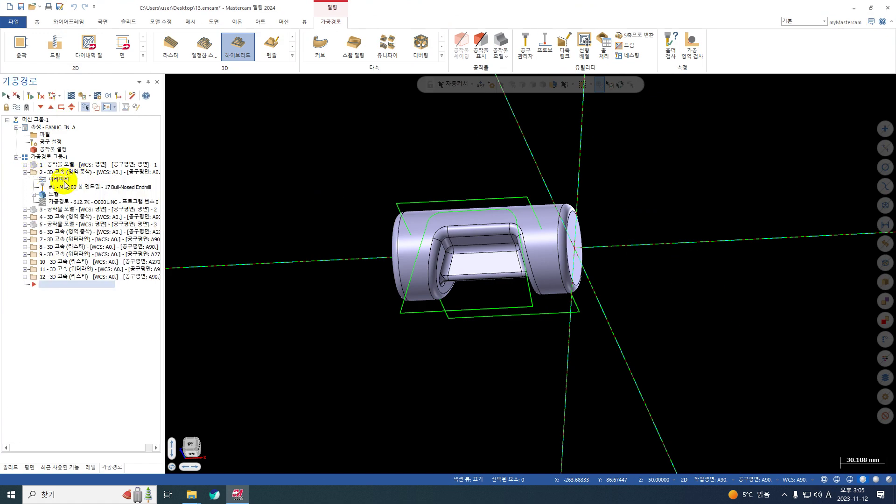
click(64, 182)
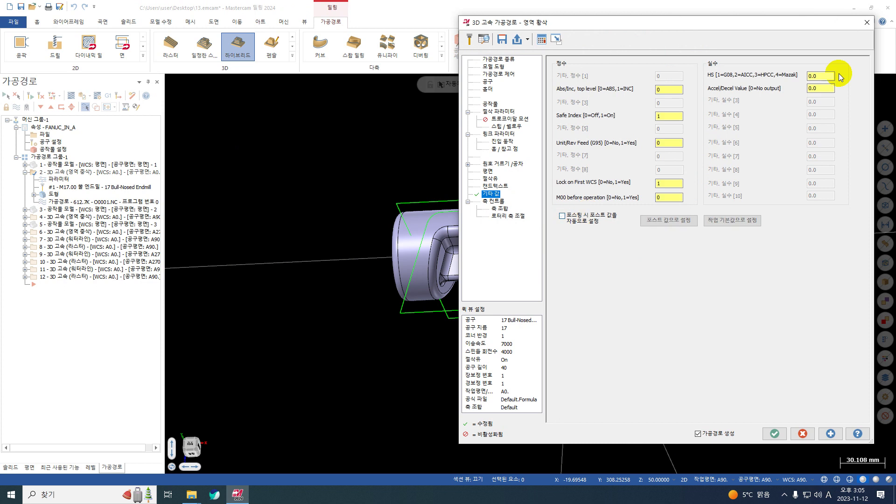
double_click(822, 76)
text(2)
key(Tab)
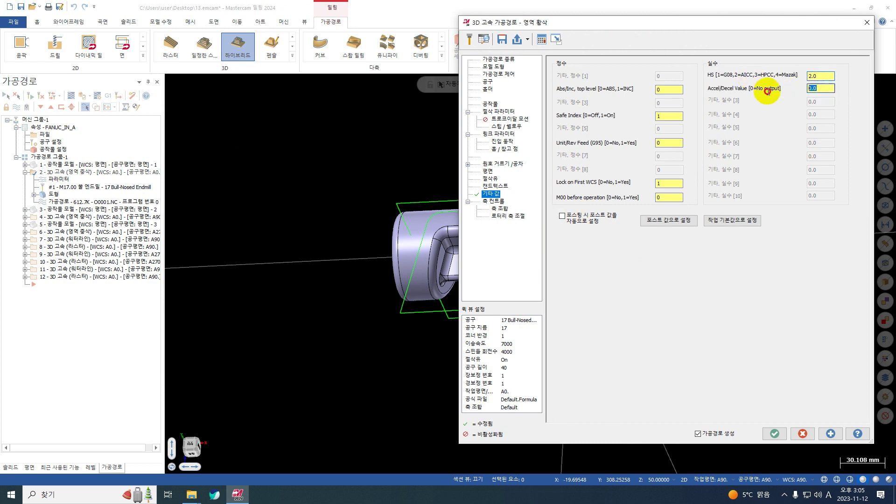
click(774, 433)
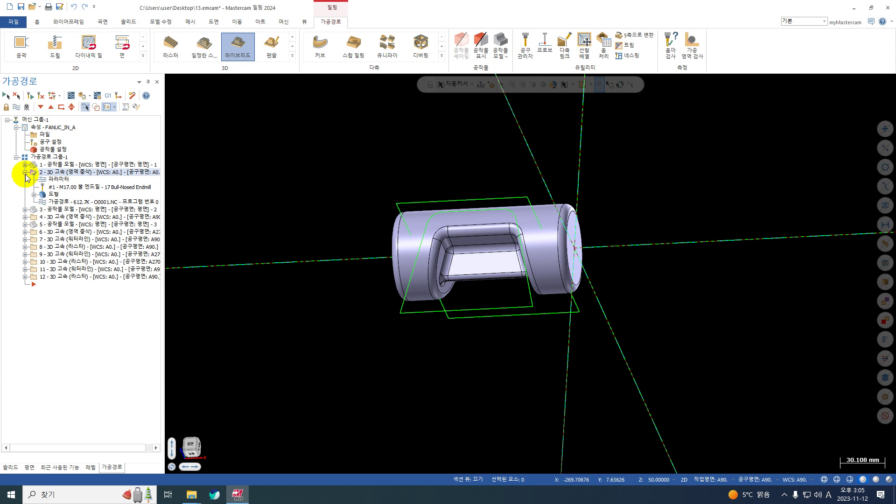
click(26, 172)
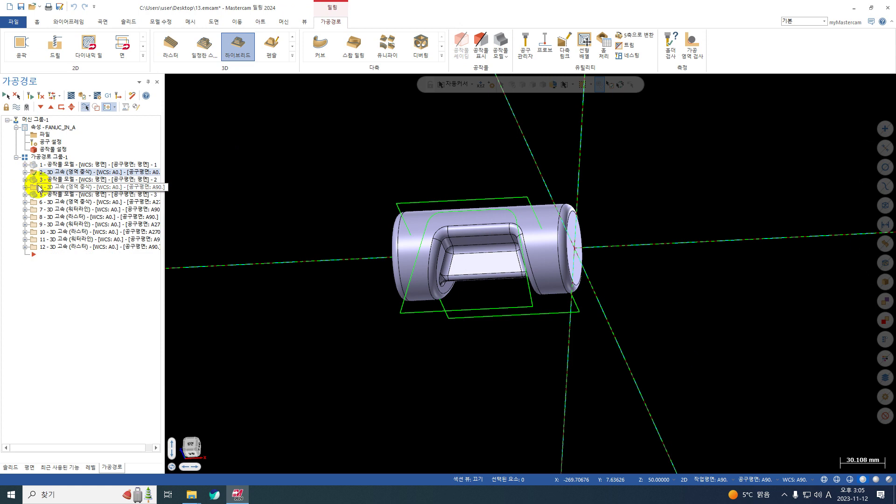
- Post just the selected area roughing operation of 13.emcam to NC code, replacing the existing O0001.NC
click(113, 96)
click(292, 269)
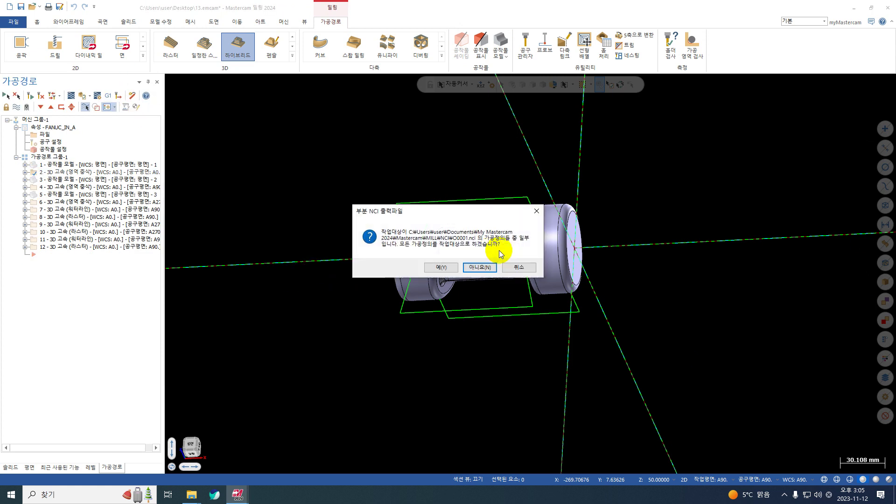
click(492, 264)
key(Return)
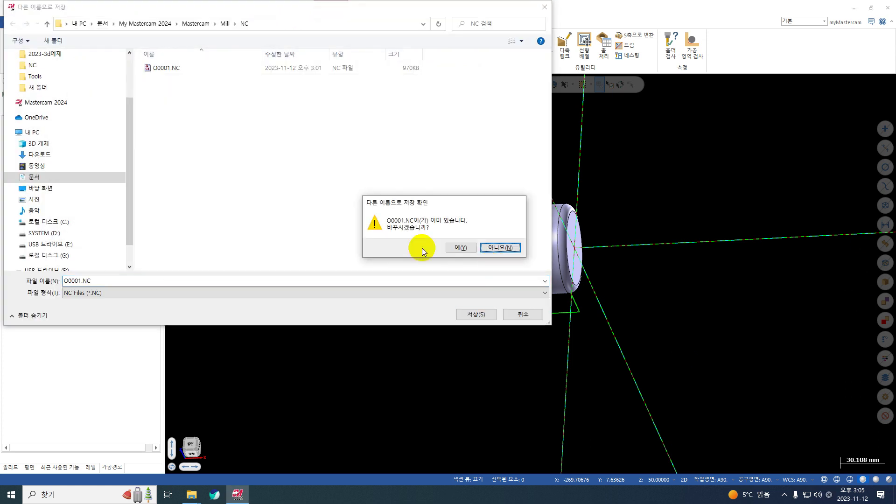
click(458, 247)
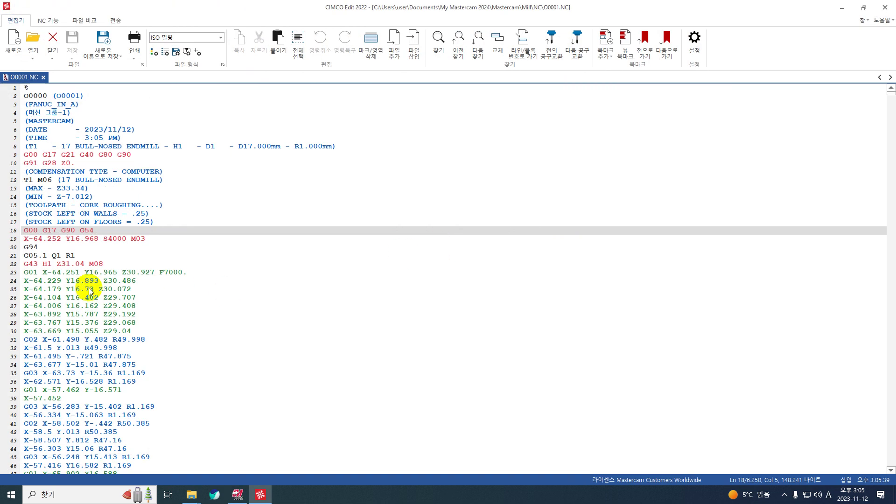
- Examine the G05.1 Q1 R1 high-speed block in the posted program and the code that follows it
drag(73, 255, 21, 258)
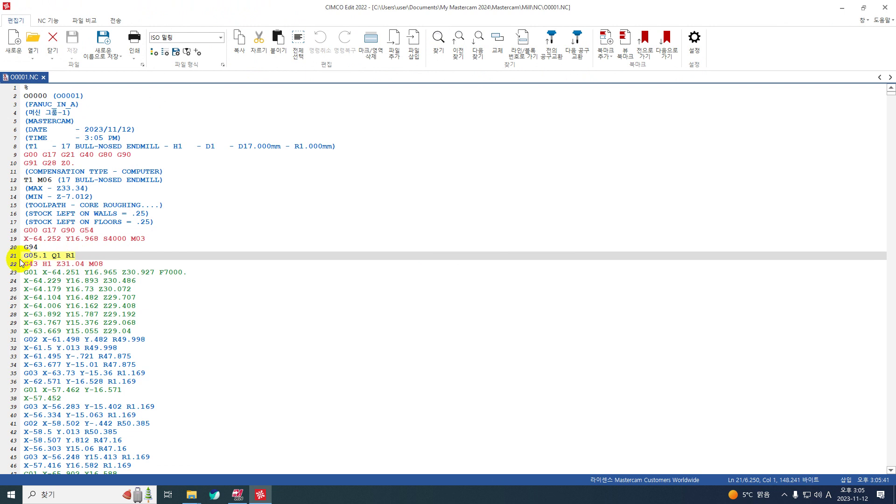
click(74, 256)
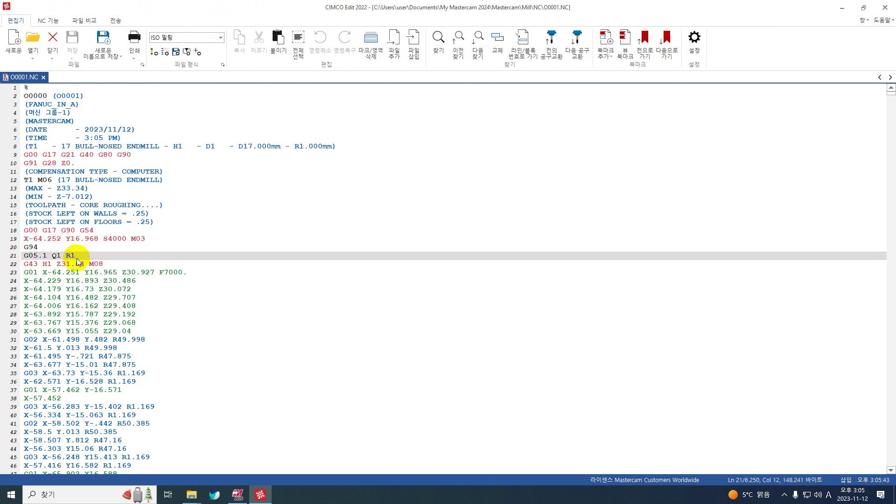
scroll(75, 257, down, 1)
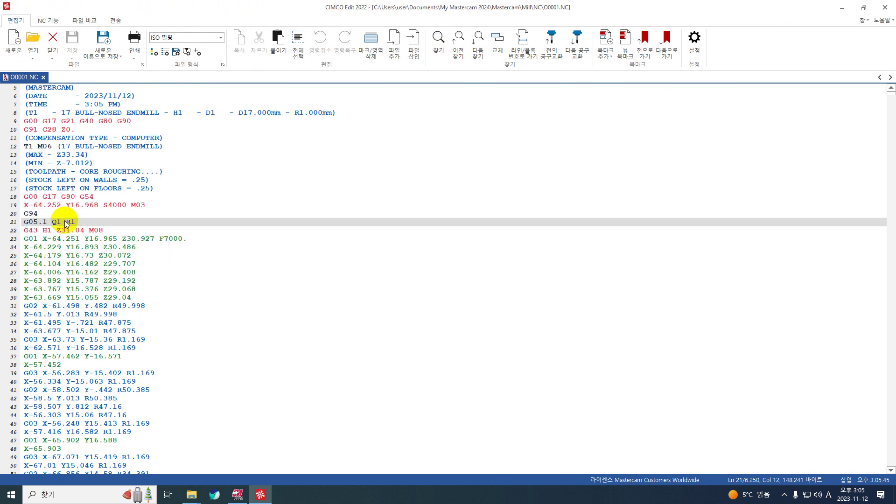
scroll(883, 118, down, 2)
drag(891, 91, 812, 502)
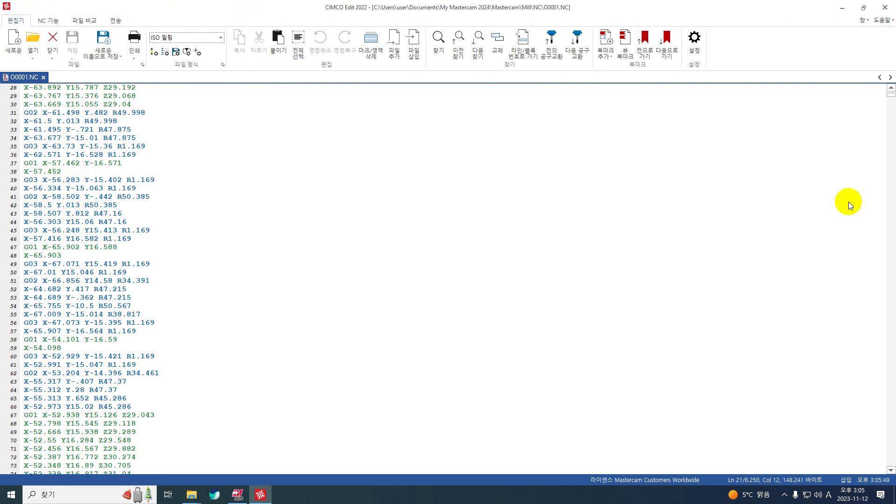
- Examine the G05.1 Q0 cancel line at the end of the posted program, and close the NC editor
drag(891, 92, 891, 465)
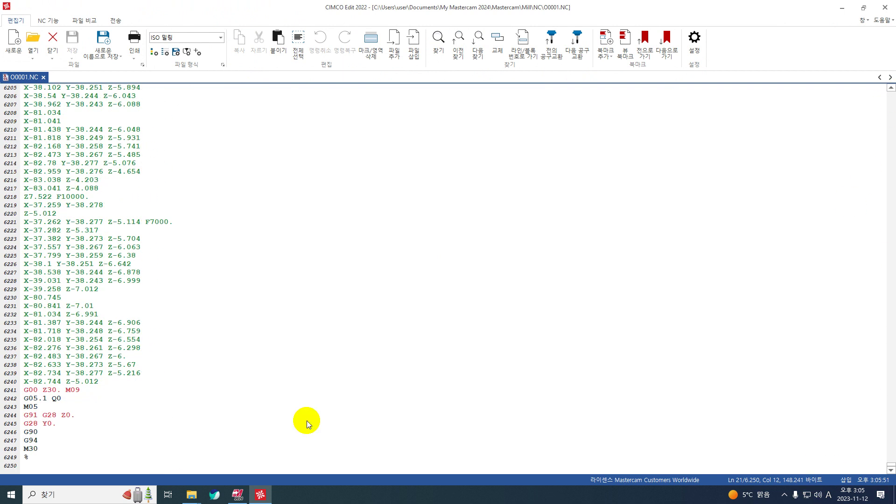
click(25, 400)
click(17, 402)
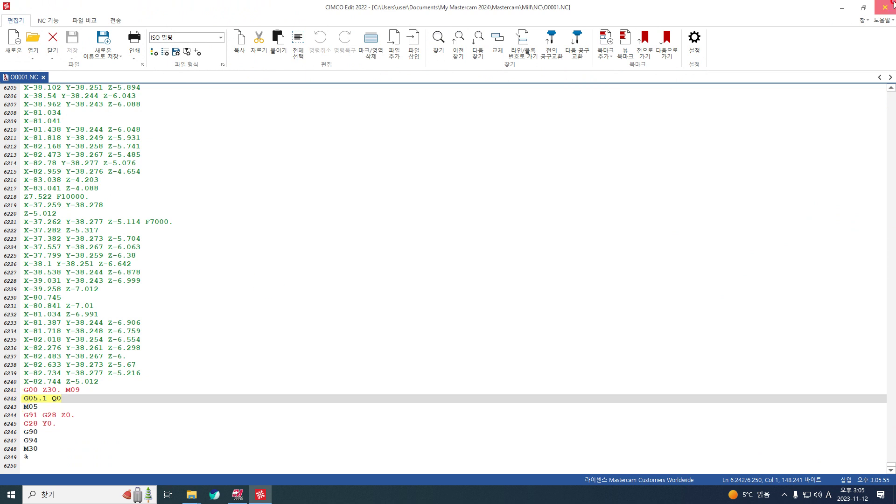
key(alt+F4)
- Inspect the toolpaths of the area roughing operations and of waterline operation 7
click(42, 170)
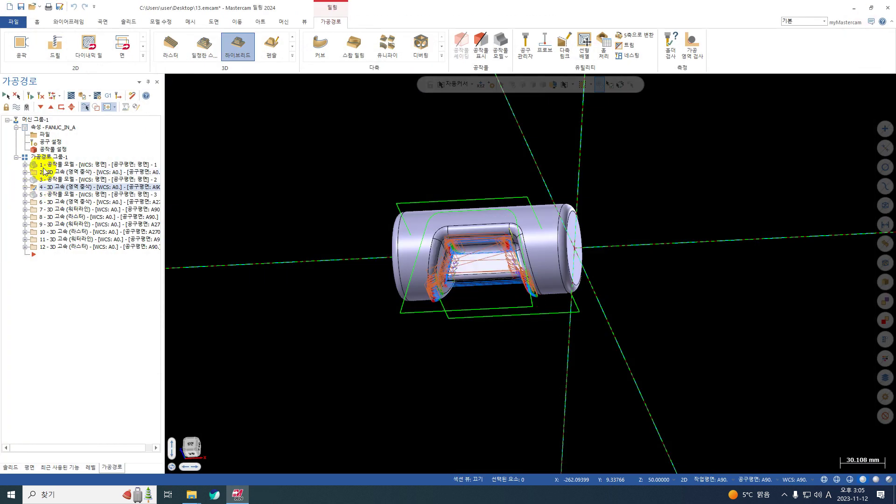
click(41, 179)
click(37, 188)
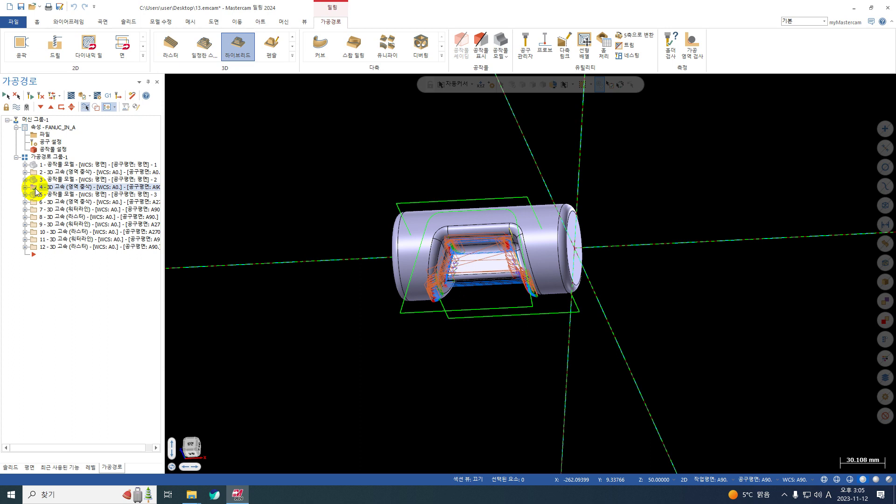
click(41, 171)
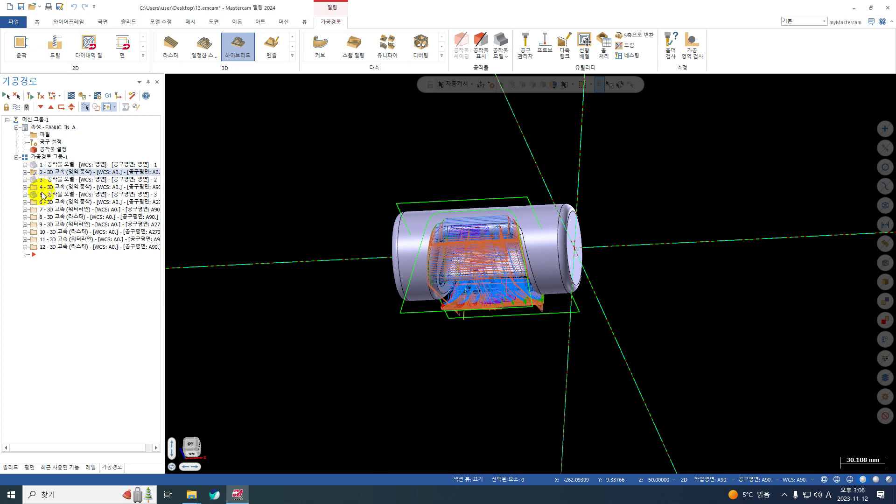
click(44, 210)
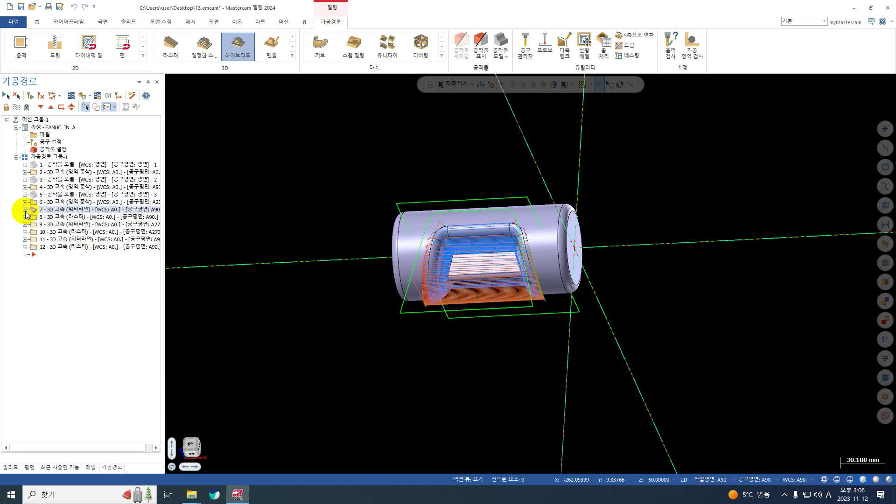
- Set waterline operation 7's miscellaneous values to HS 2 (AICC) and Accel/Decel 8, overriding the automatic post values, and accept the parameters
click(25, 209)
click(58, 217)
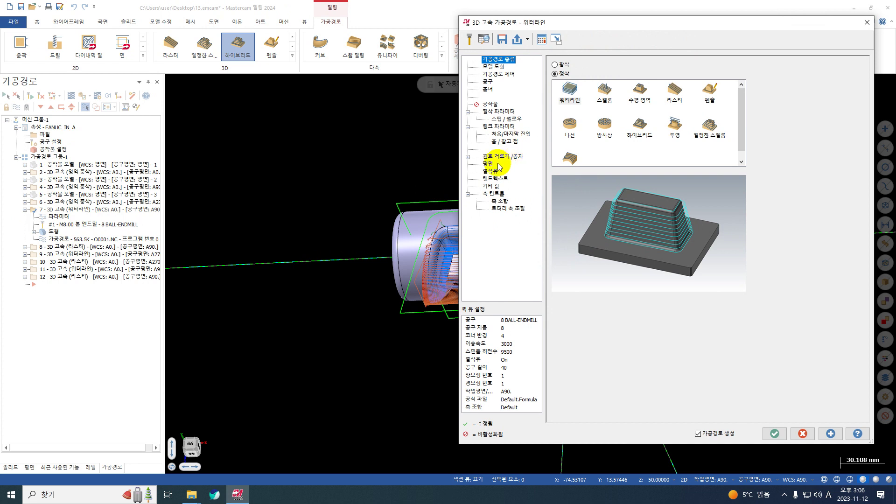
click(498, 187)
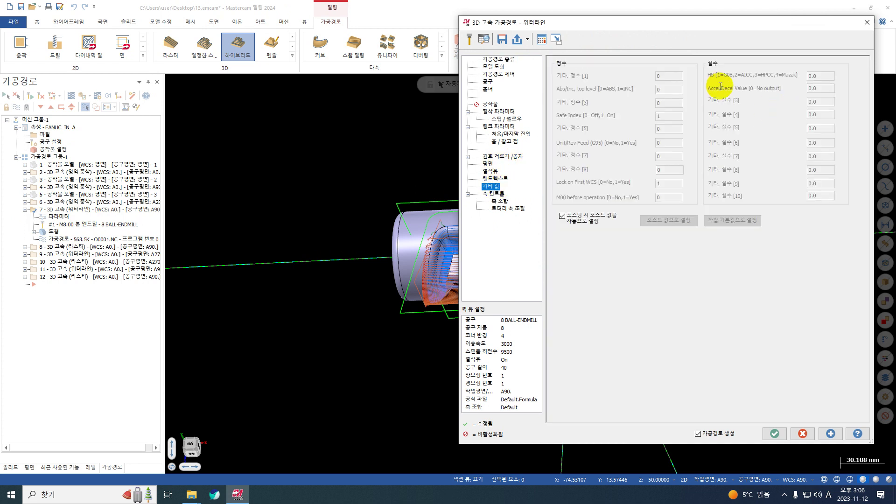
click(591, 216)
click(817, 76)
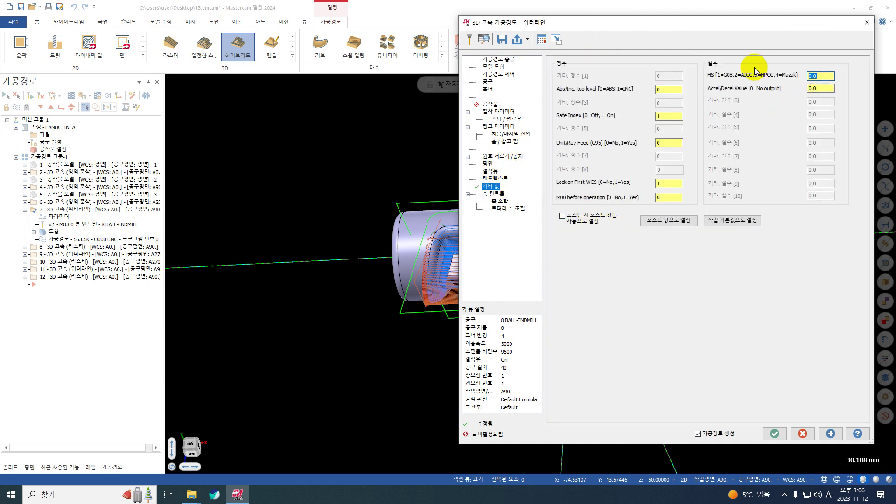
key(Tab)
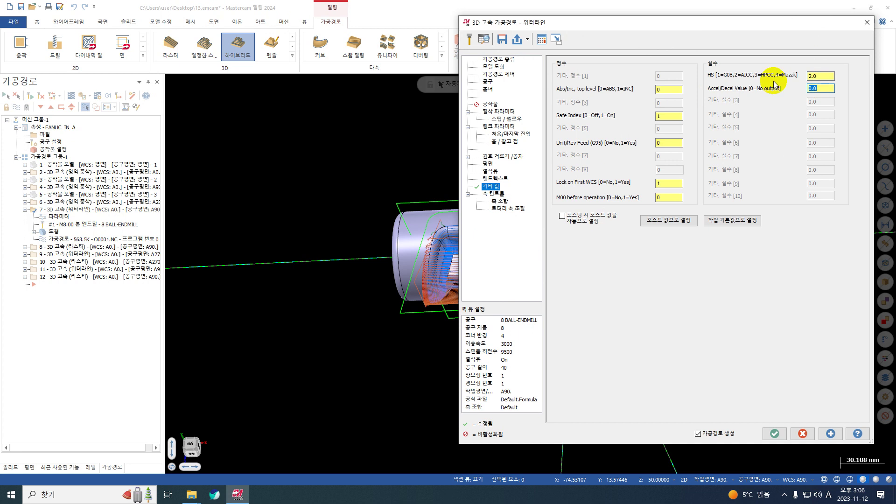
text(87)
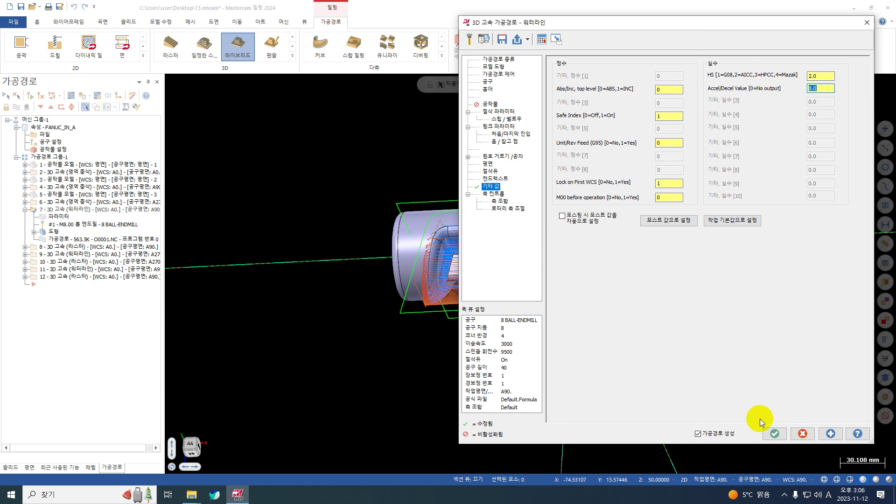
click(773, 434)
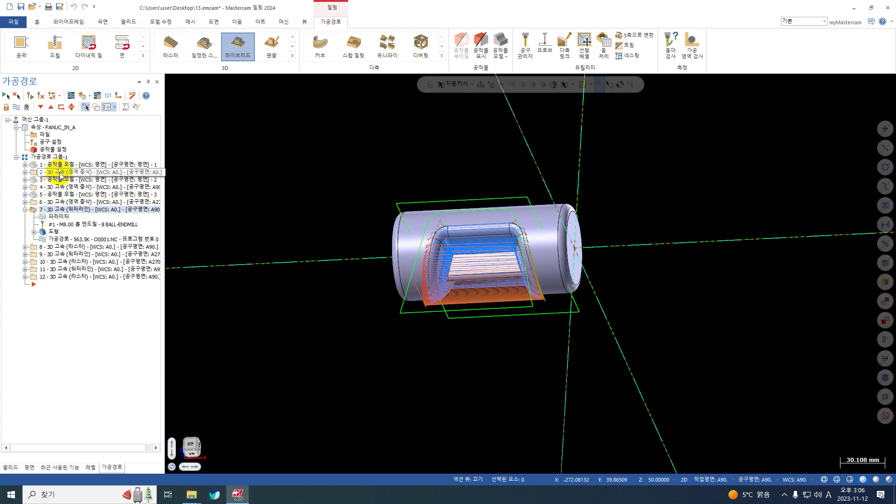
- Post only area roughing operation 2 and waterline operation 7 together to NC code, replacing the existing O0001.NC
click(57, 172)
click(64, 211)
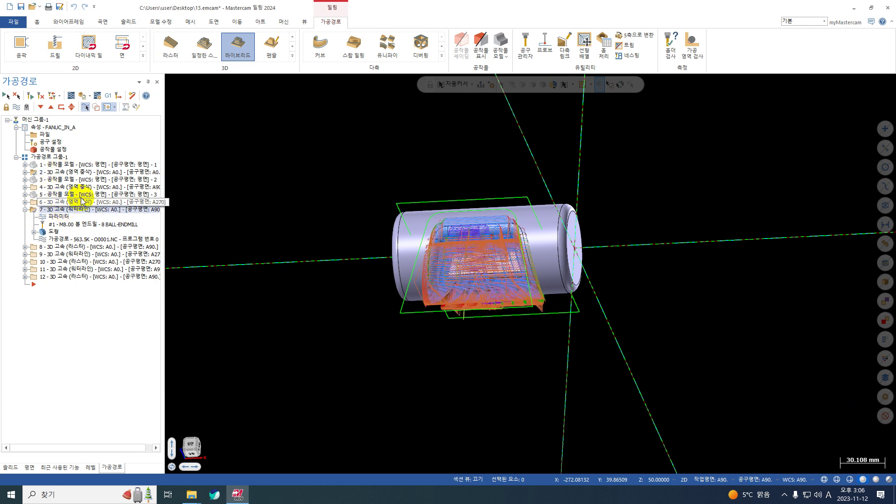
click(108, 96)
click(298, 266)
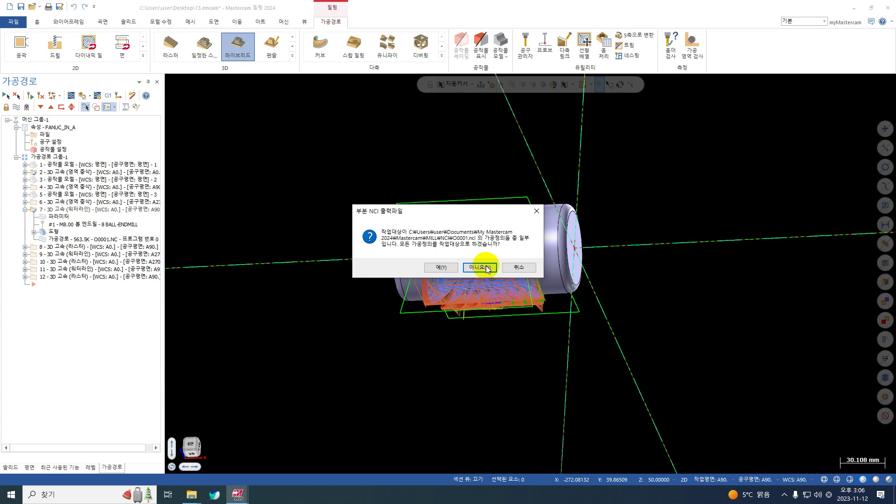
click(480, 265)
click(485, 267)
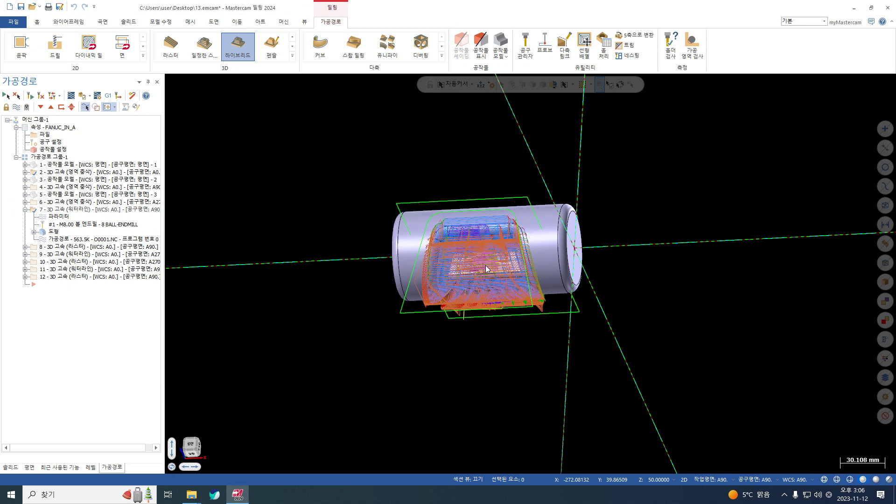
key(Return)
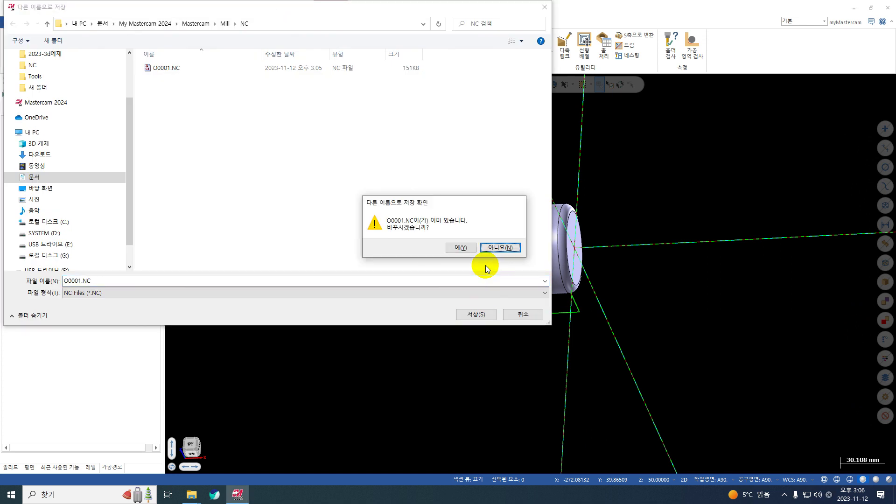
click(462, 246)
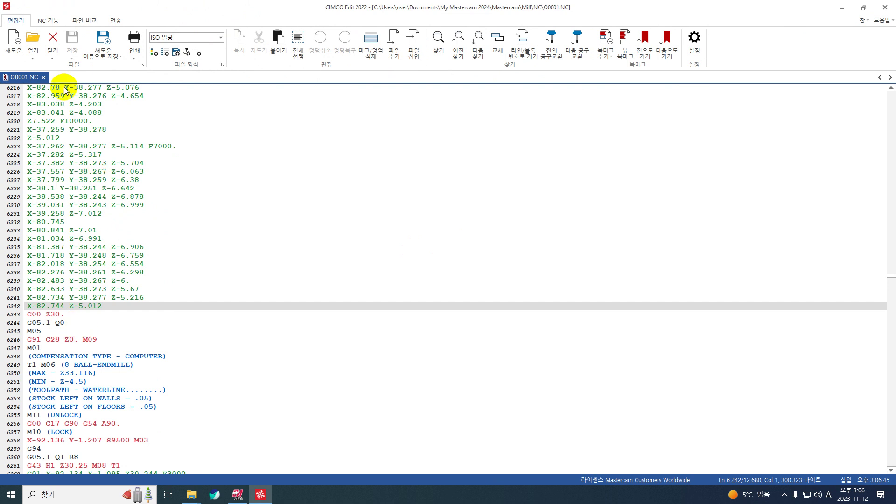
- Examine the G05.1 Q0 cancel line at the tool change and the G05.1 Q1 R8 line of the waterline operation
click(65, 325)
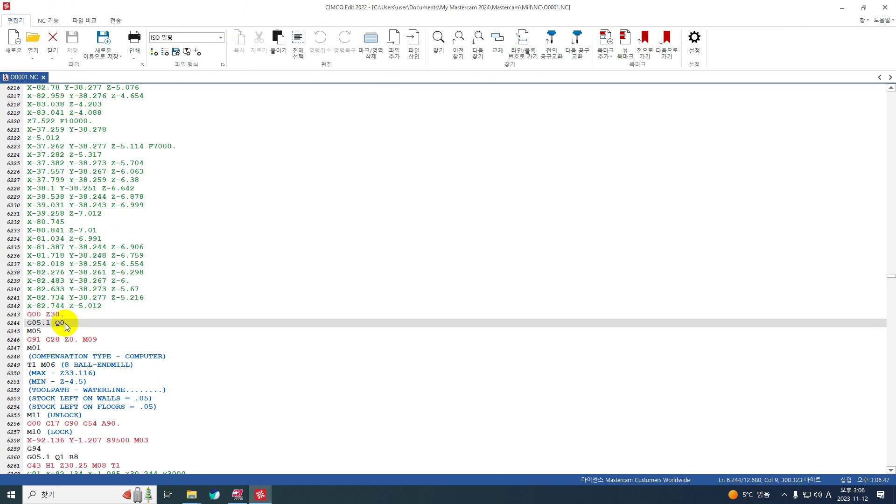
scroll(73, 330, down, 4)
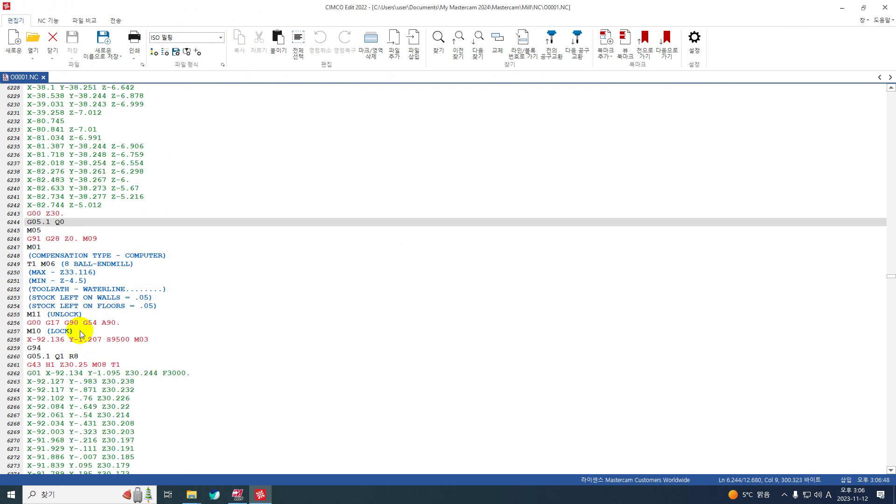
click(78, 357)
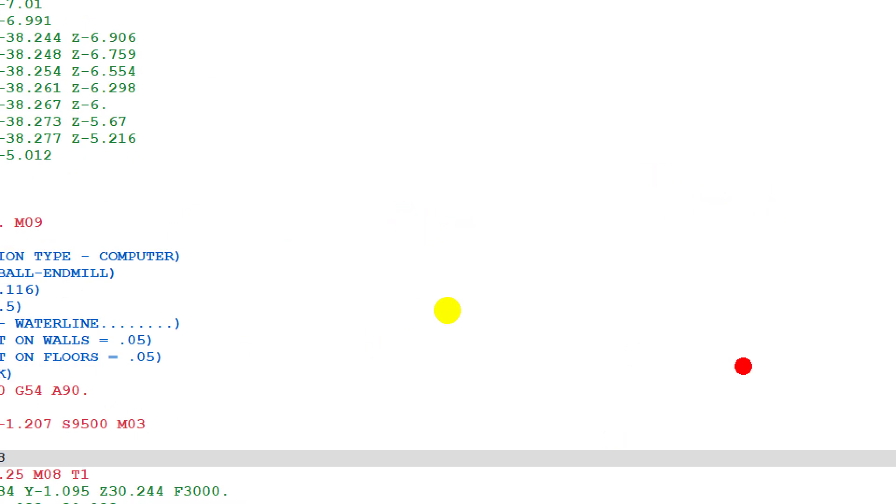
drag(743, 366, 1, 303)
drag(742, 366, 742, 161)
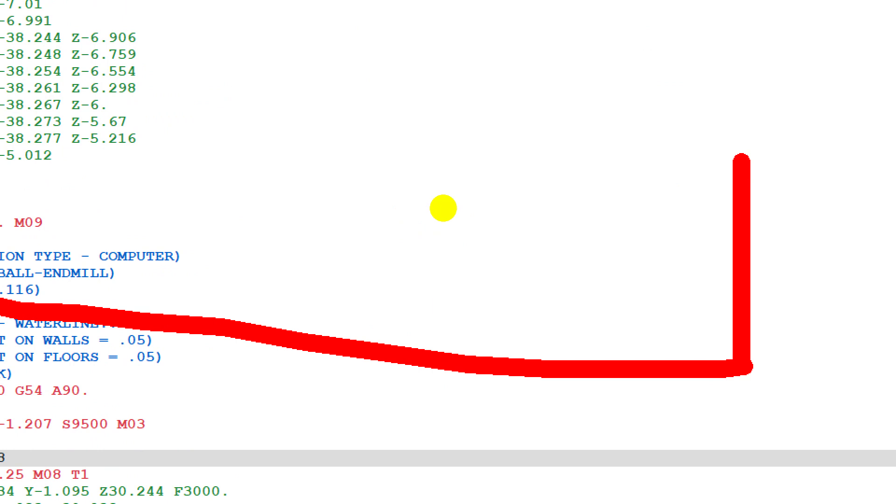
drag(794, 126, 131, 102)
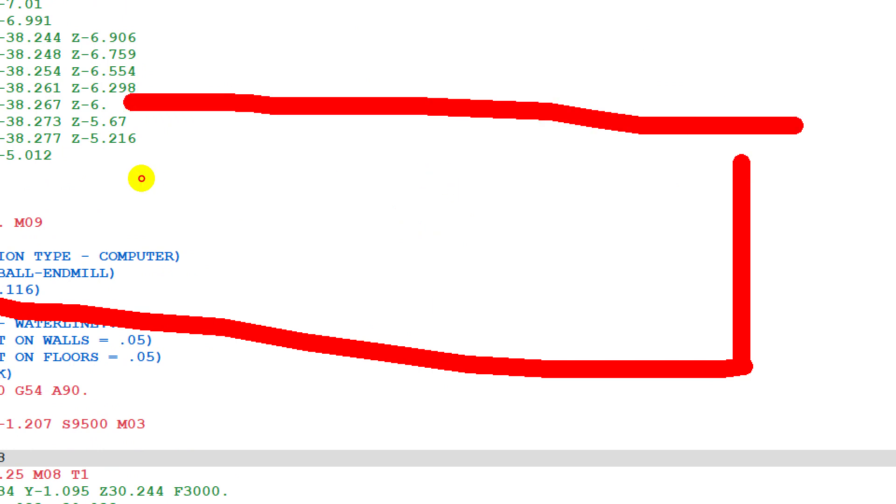
mouse_move(581, 172)
mouse_down()
mouse_move(489, 133)
mouse_move(485, 212)
mouse_up()
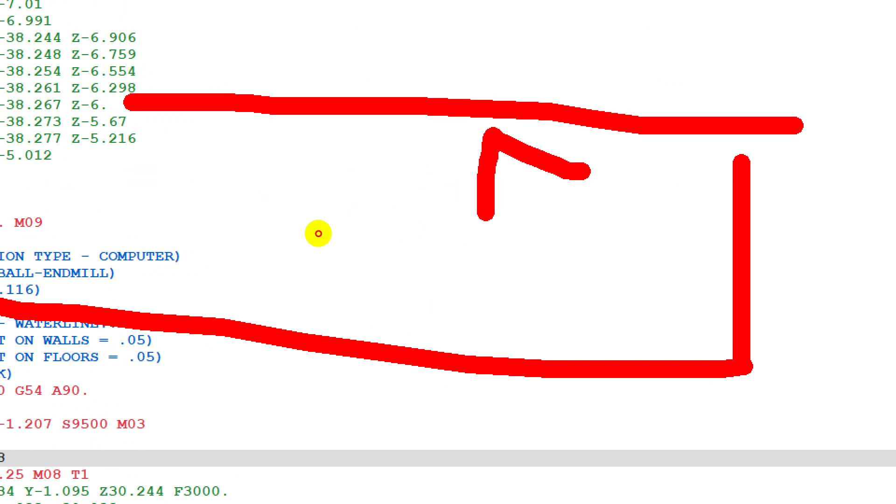
mouse_move(318, 233)
mouse_down()
mouse_move(247, 204)
mouse_move(217, 256)
mouse_move(244, 286)
mouse_move(201, 264)
mouse_up()
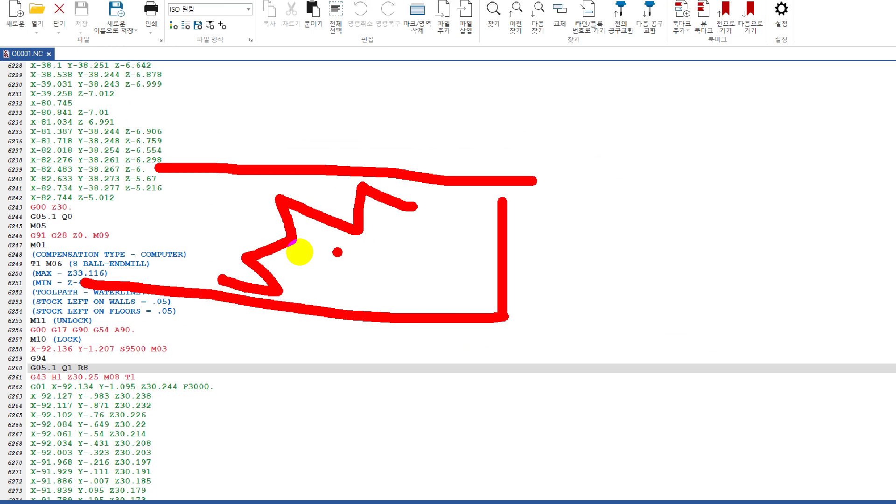
drag(78, 377, 120, 380)
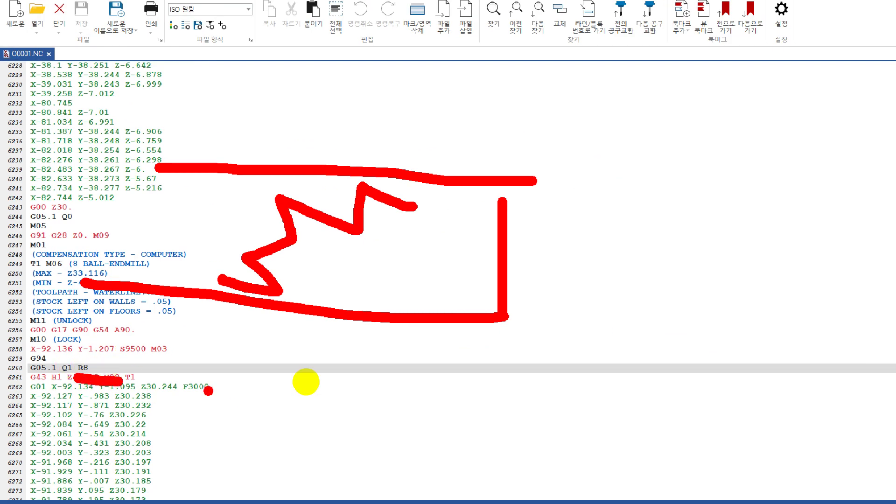
drag(634, 198, 576, 306)
mouse_move(658, 262)
mouse_down()
mouse_move(693, 217)
mouse_move(757, 266)
mouse_up()
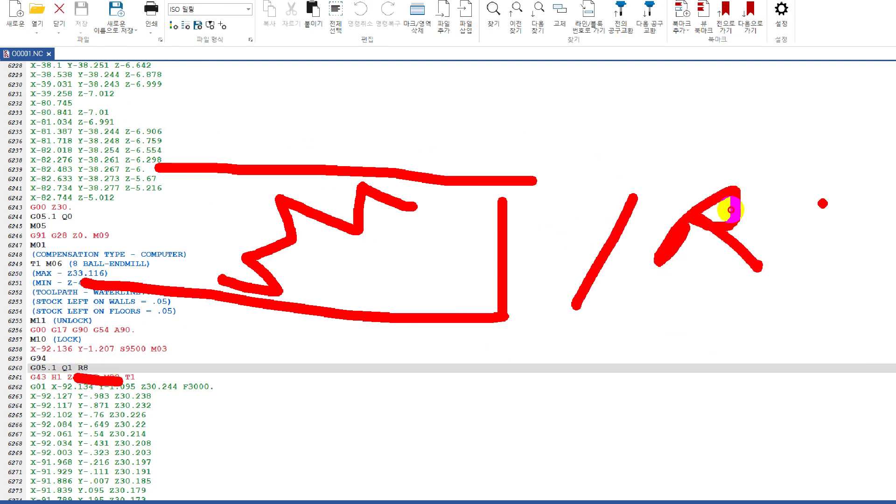
drag(822, 203, 812, 251)
mouse_move(894, 206)
mouse_down()
mouse_move(880, 233)
mouse_move(893, 240)
mouse_up()
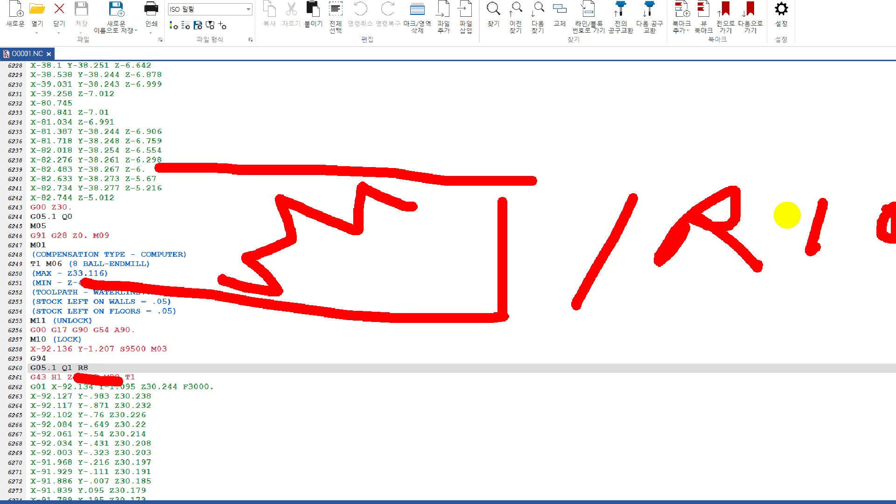
click(559, 363)
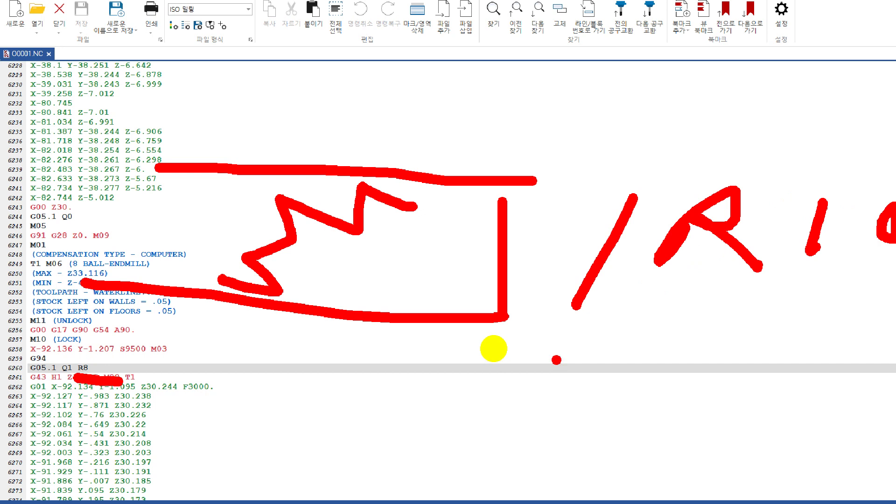
drag(636, 93, 638, 122)
mouse_move(670, 86)
mouse_down()
mouse_move(610, 167)
mouse_move(689, 137)
mouse_up()
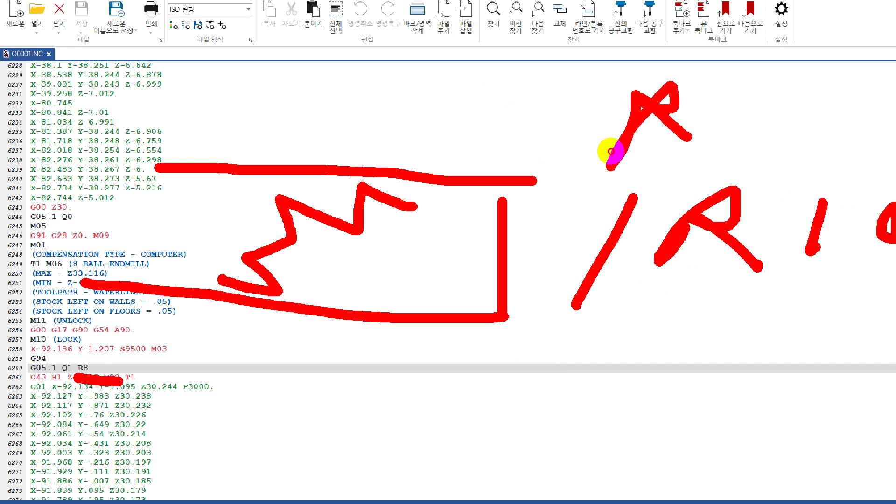
mouse_move(525, 71)
mouse_down()
mouse_move(395, 218)
mouse_move(528, 102)
mouse_up()
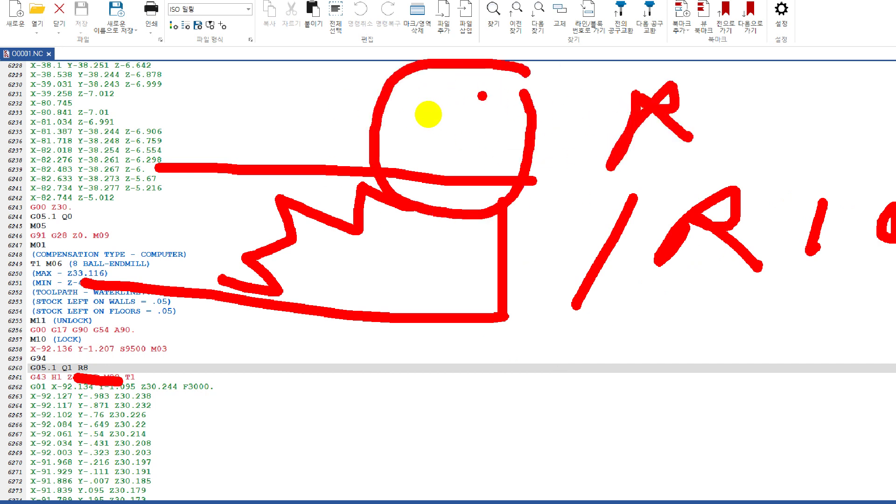
mouse_move(441, 97)
mouse_down()
mouse_move(436, 135)
mouse_move(443, 94)
mouse_move(424, 100)
mouse_move(410, 189)
mouse_move(447, 155)
mouse_up()
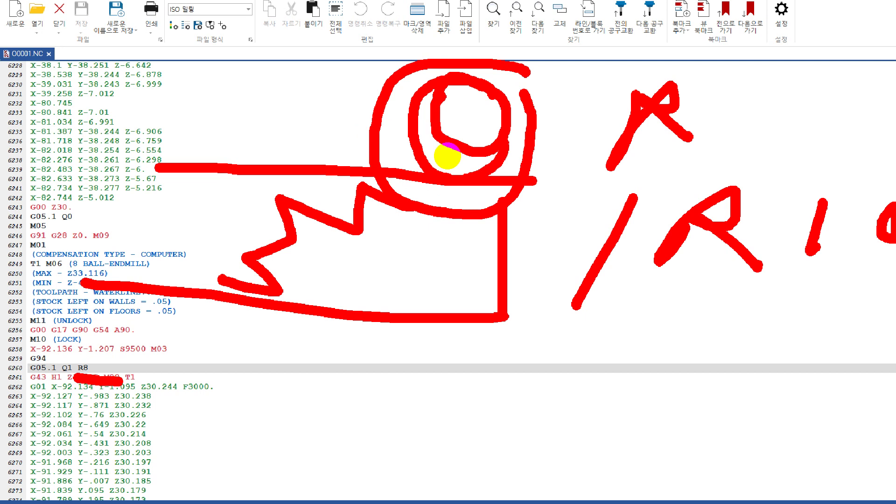
drag(381, 346, 372, 371)
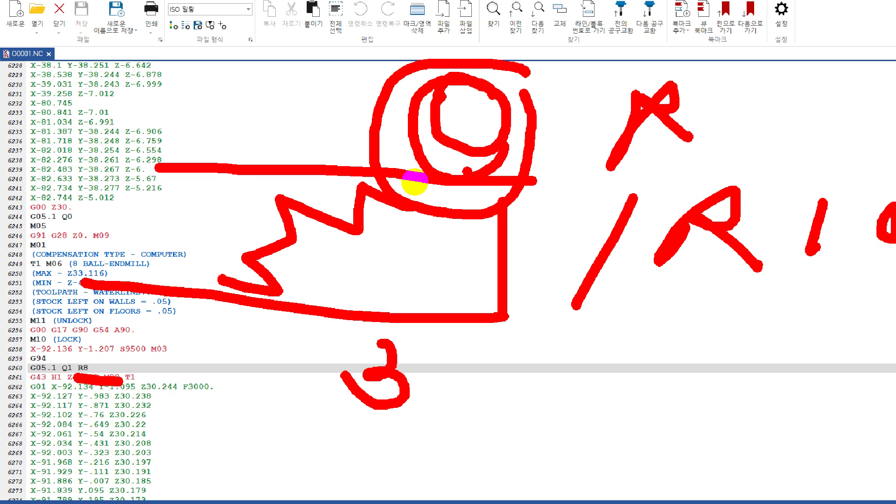
mouse_move(410, 180)
mouse_down()
mouse_move(420, 244)
mouse_move(451, 191)
mouse_up()
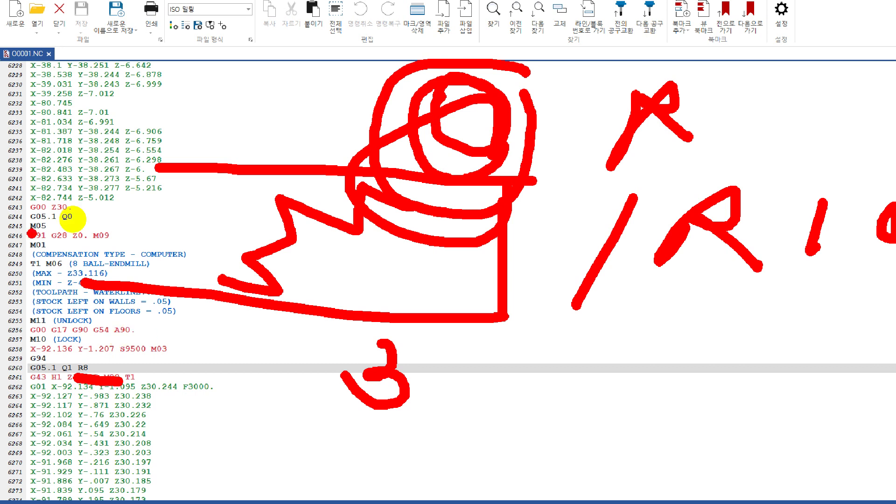
key(Escape)
- Return from the NC code to Mastercam and review the miscellaneous values of area roughing operation 2, leaving its parameters unchanged
click(886, 5)
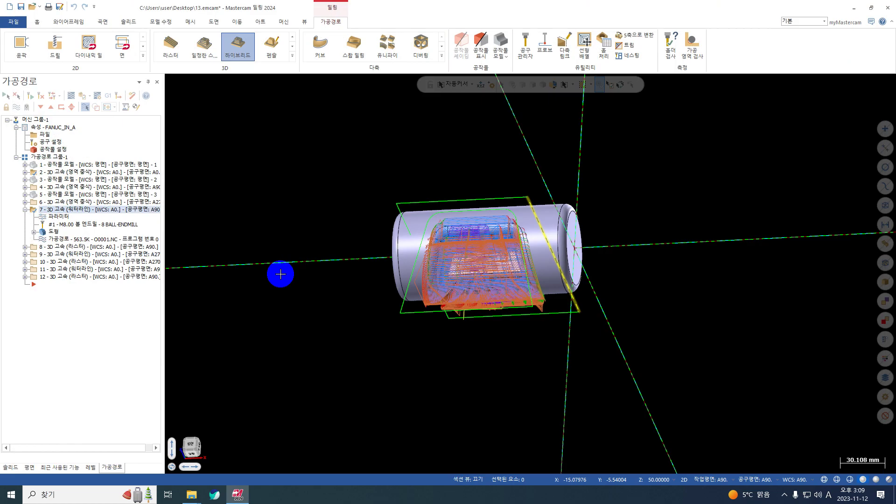
click(24, 172)
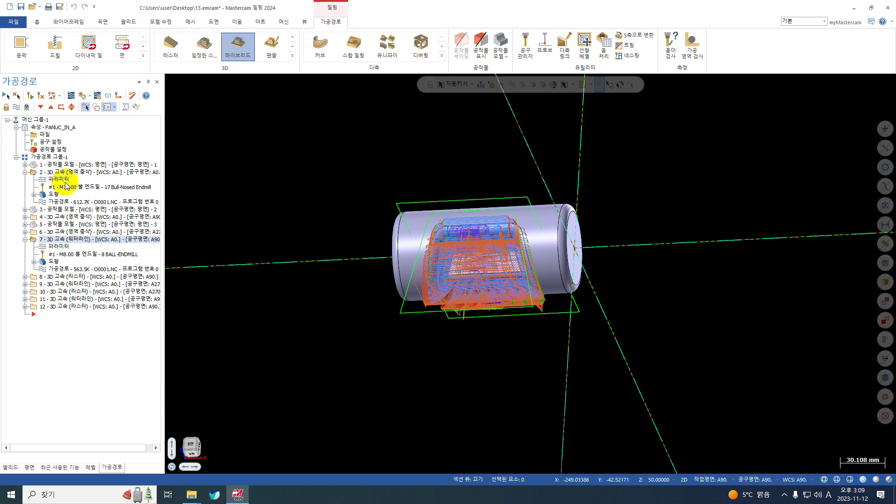
click(58, 179)
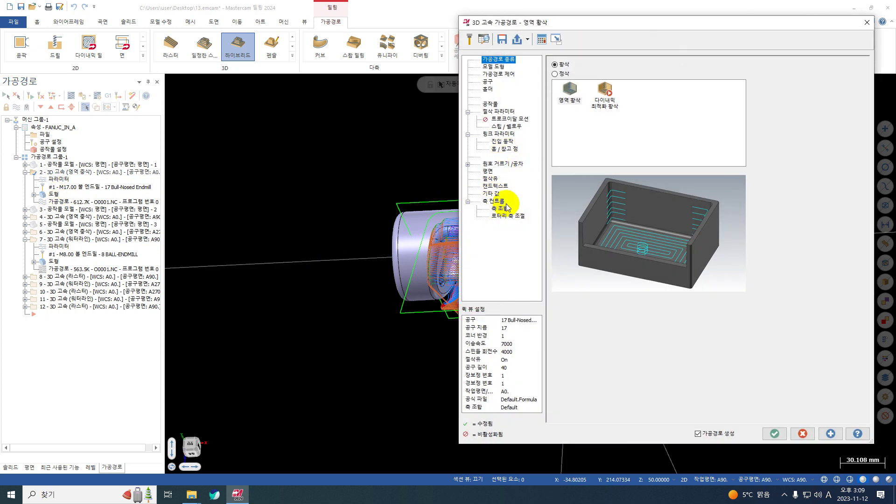
click(498, 164)
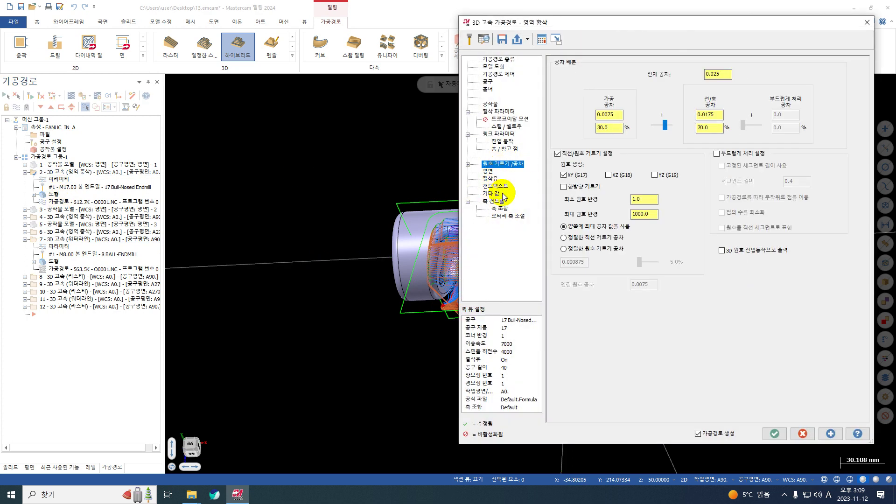
click(491, 193)
click(813, 75)
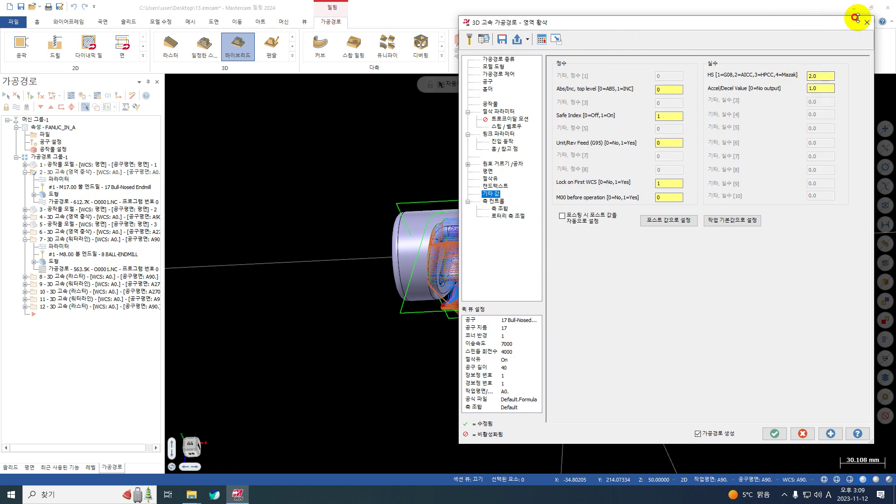
click(866, 22)
click(25, 172)
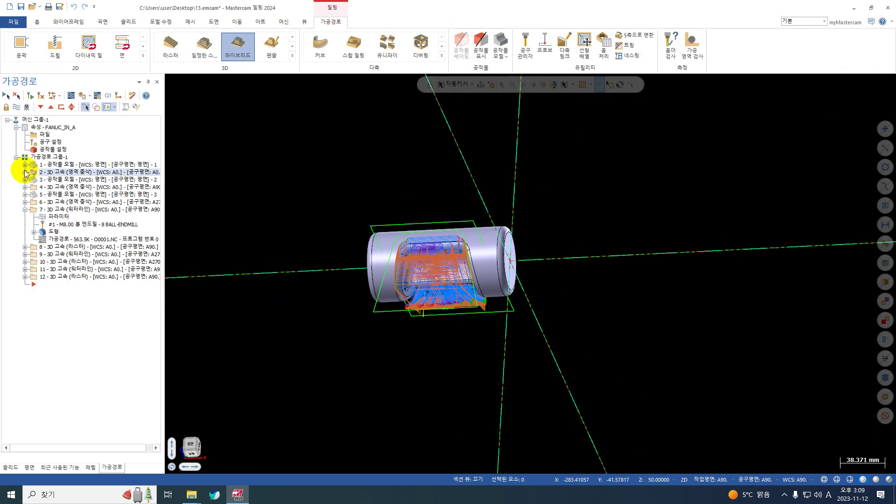
click(25, 209)
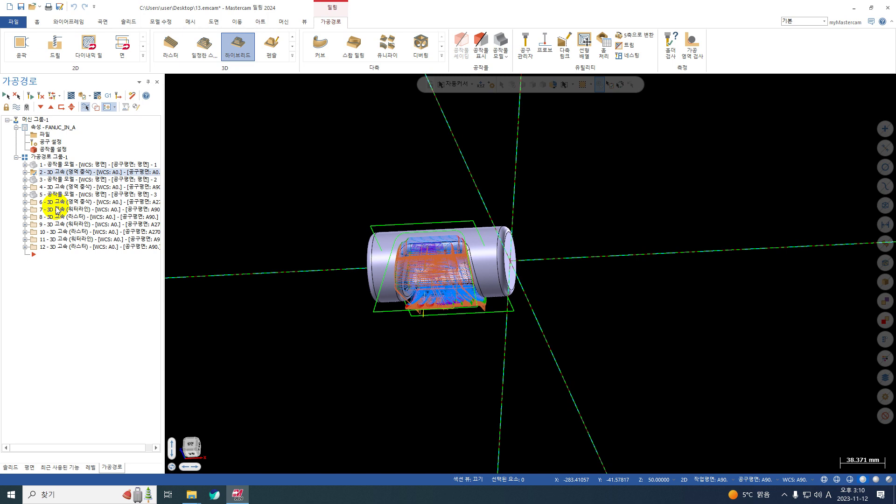
- Close the 13.emcam part and exit Mastercam without saving the changes
scroll(385, 260, up, 1)
mouse_move(384, 260)
middle_down()
mouse_move(502, 140)
mouse_move(461, 187)
mouse_move(480, 156)
mouse_move(319, 274)
mouse_move(284, 204)
mouse_move(299, 187)
middle_up()
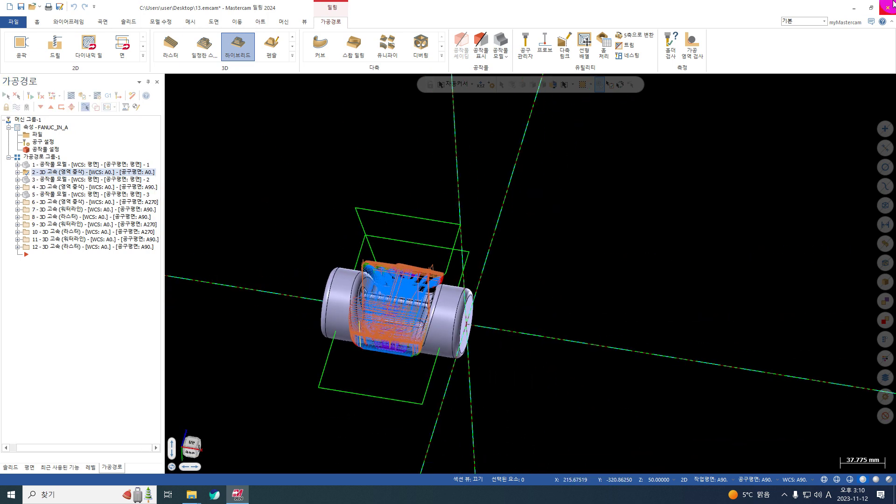
click(886, 9)
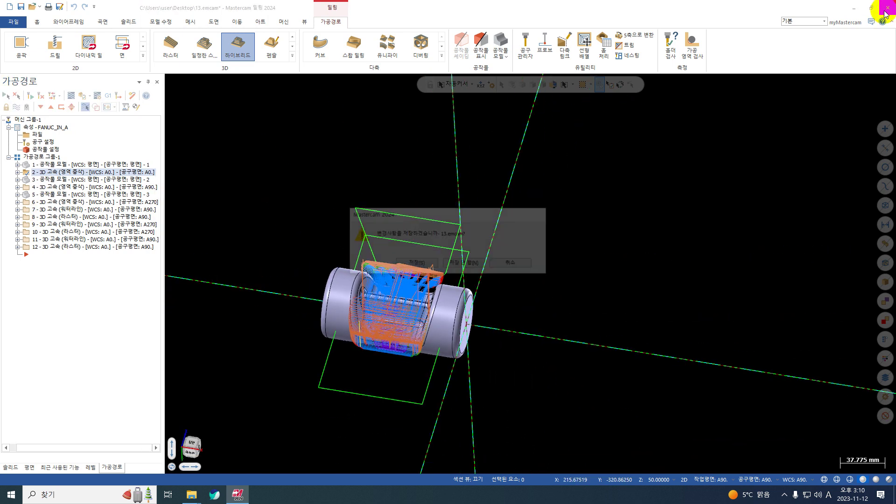
click(463, 262)
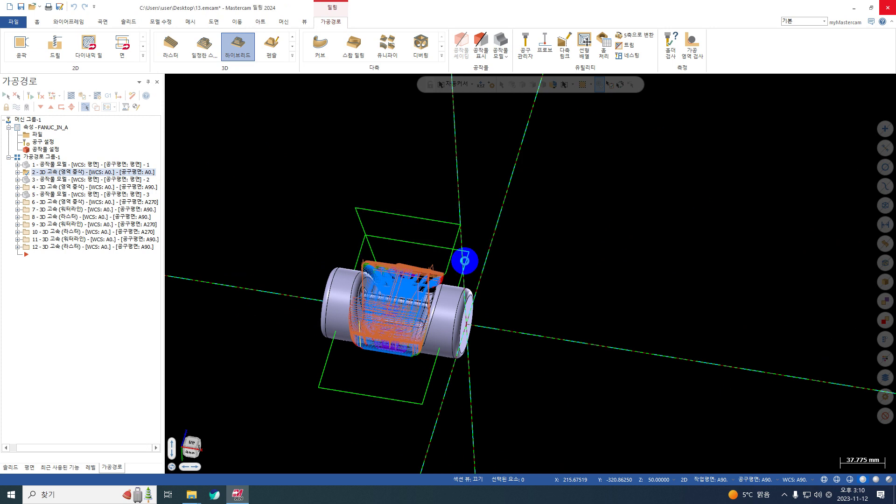
click(485, 280)
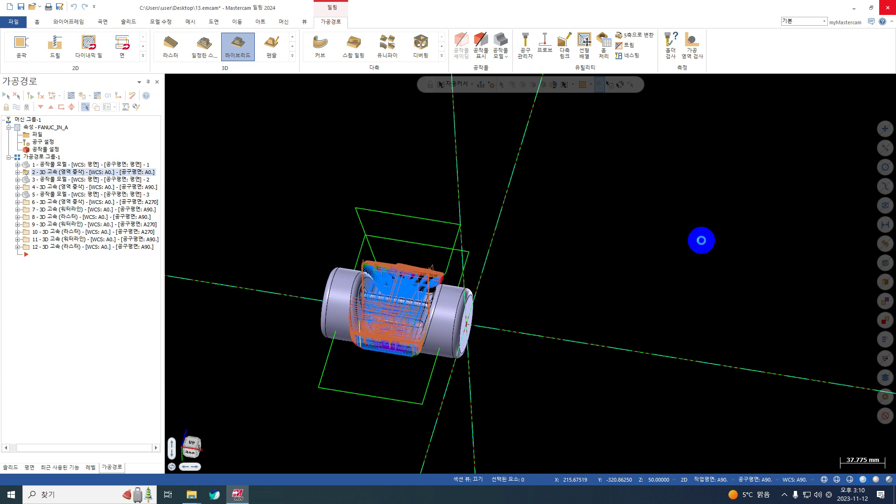
click(861, 8)
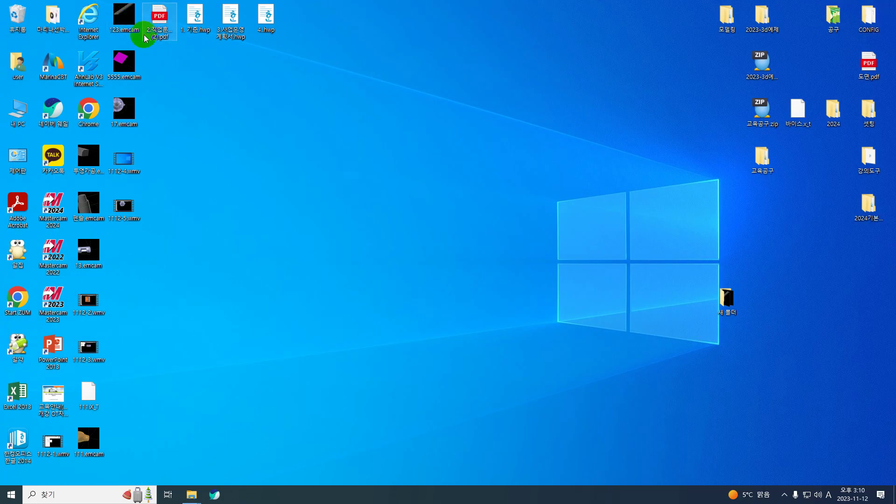
- Open 123.emcam from the desktop in Mastercam 2024 and display the part in the top view
click(121, 17)
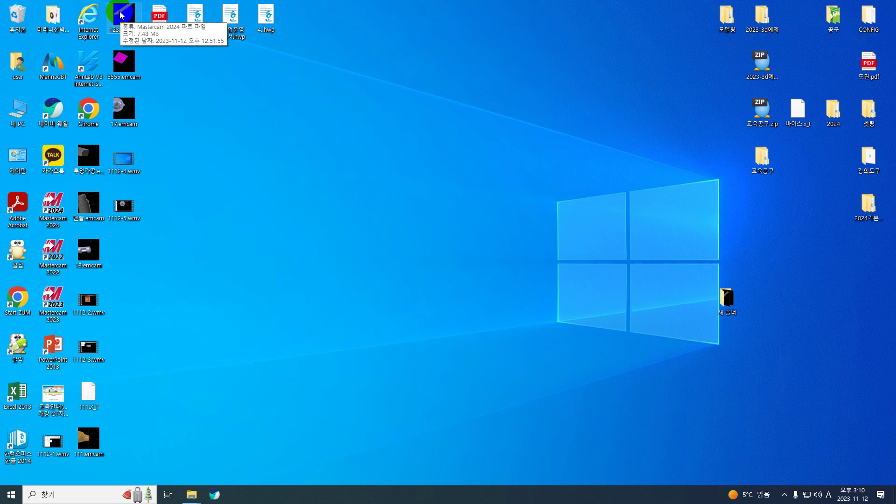
drag(121, 15, 54, 200)
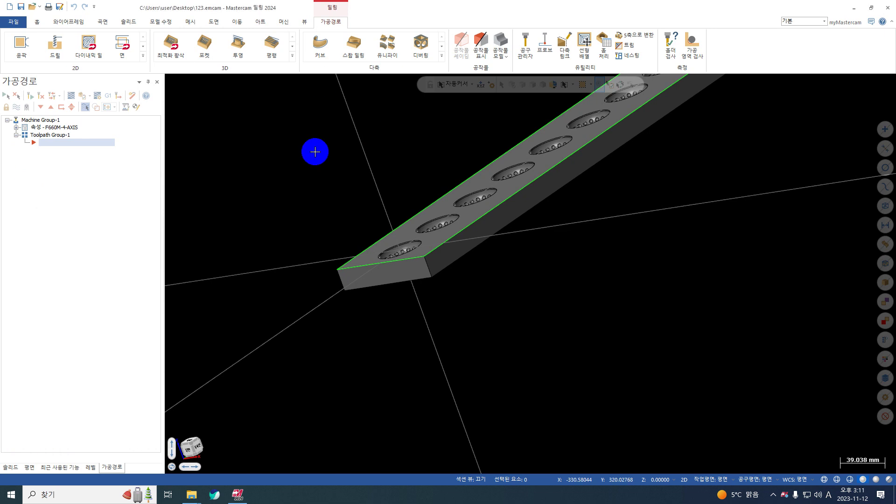
right_click(314, 150)
click(376, 200)
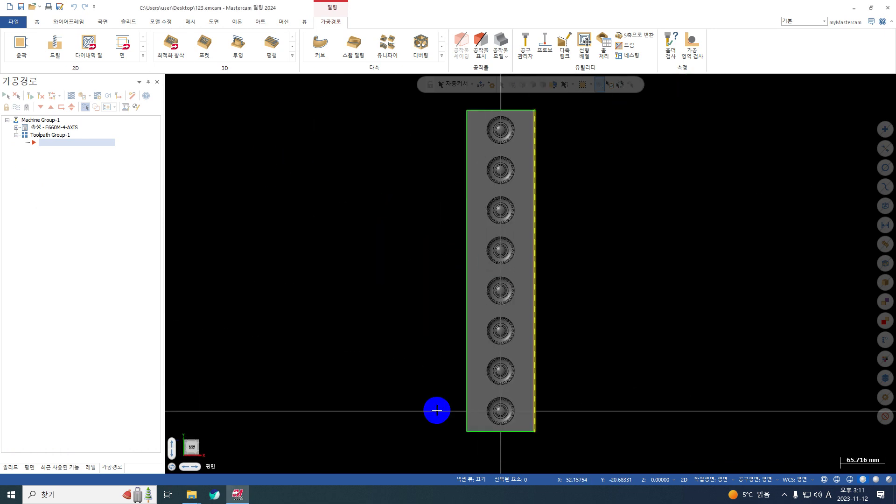
- Make level 120 active with levels 2 and 3 hidden, and examine the pocketed ring before restoring the top view
click(90, 465)
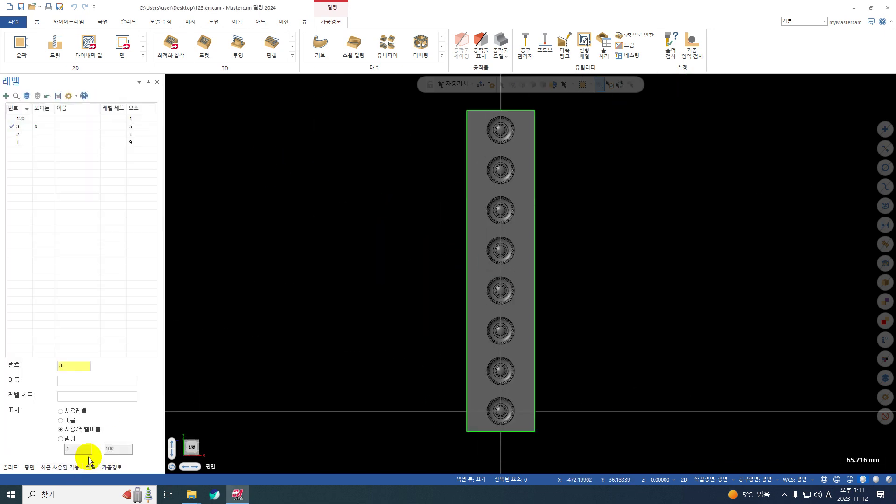
click(17, 135)
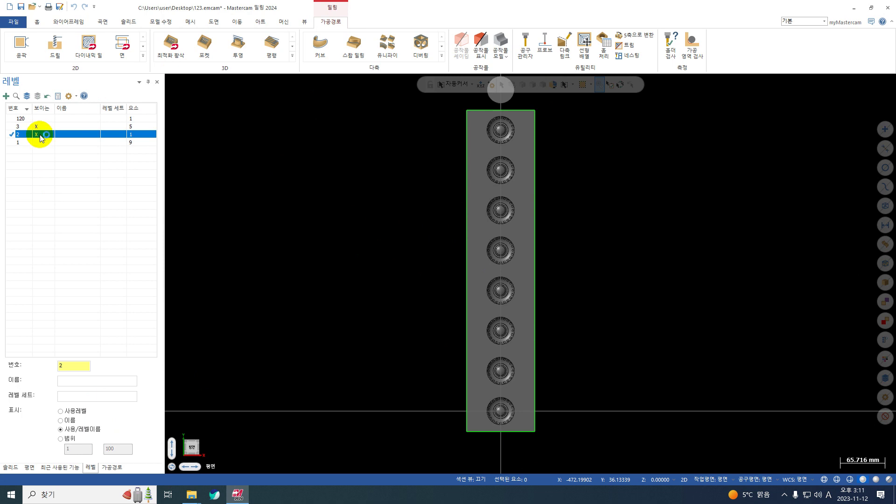
click(36, 126)
click(35, 119)
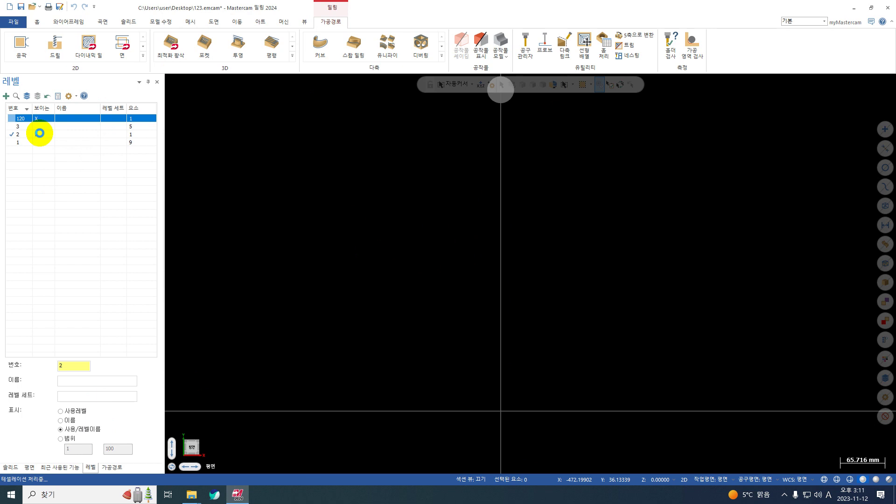
click(39, 133)
click(12, 119)
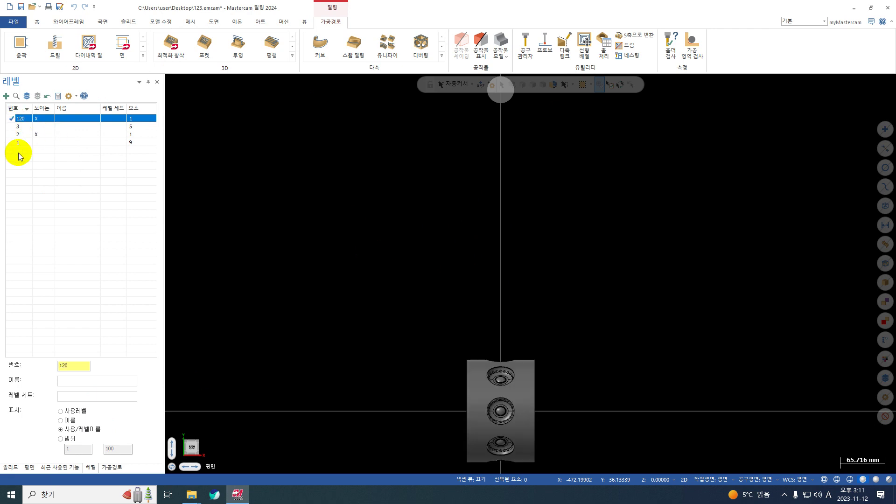
click(36, 134)
scroll(512, 371, up, 1)
middle_drag(512, 371, 605, 349)
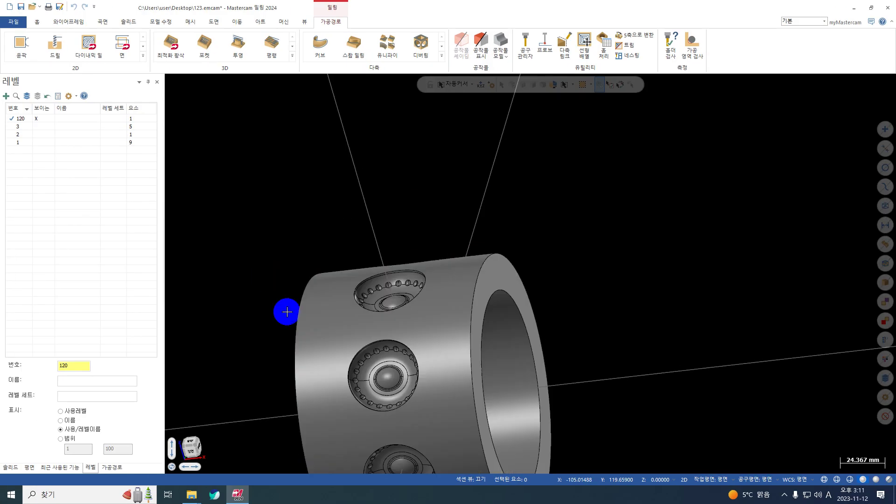
right_click(592, 253)
click(610, 304)
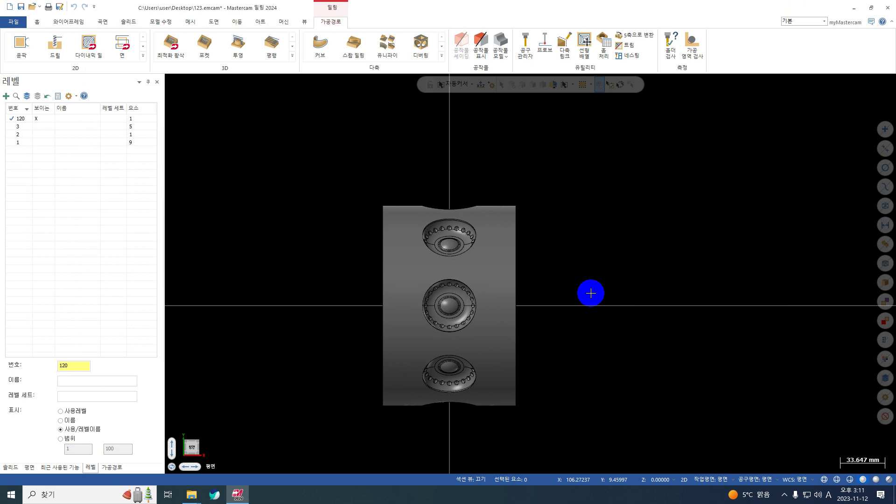
- Isolate level 1 as the active level and examine its row of round studded bodies before restoring the top view
click(16, 134)
click(35, 118)
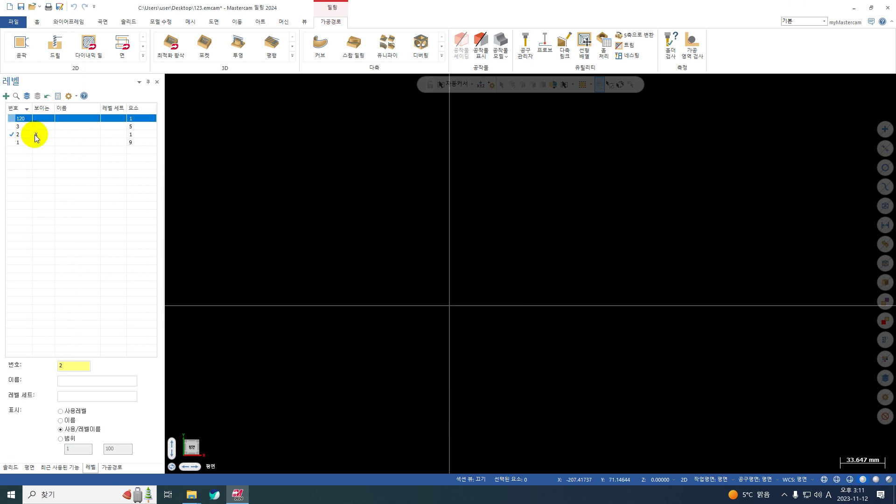
click(16, 126)
click(15, 142)
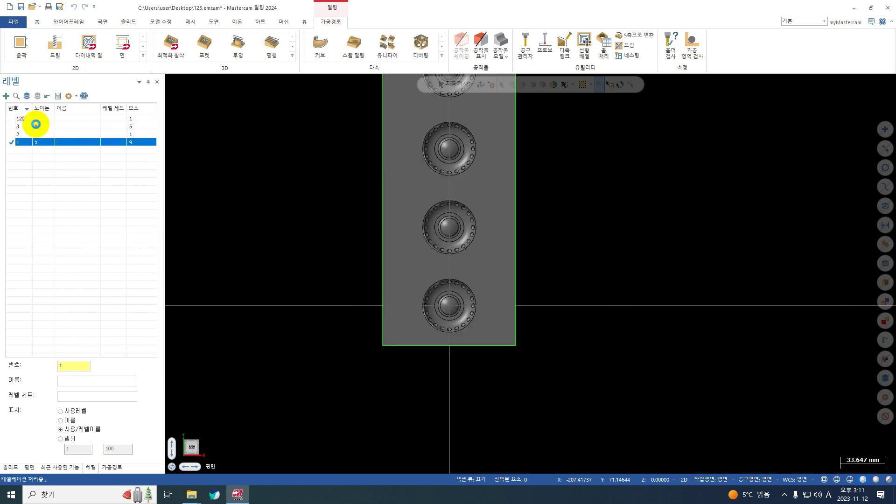
click(36, 124)
scroll(351, 345, down, 1)
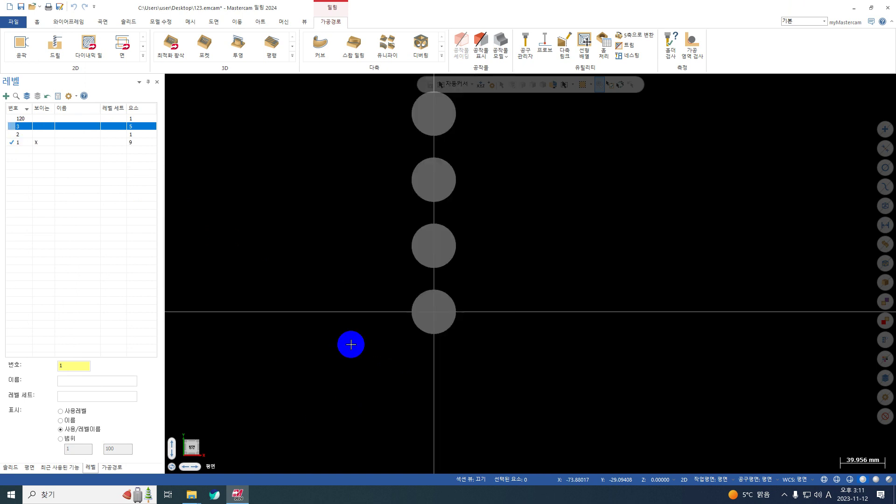
middle_drag(474, 310, 340, 238)
scroll(464, 356, up, 3)
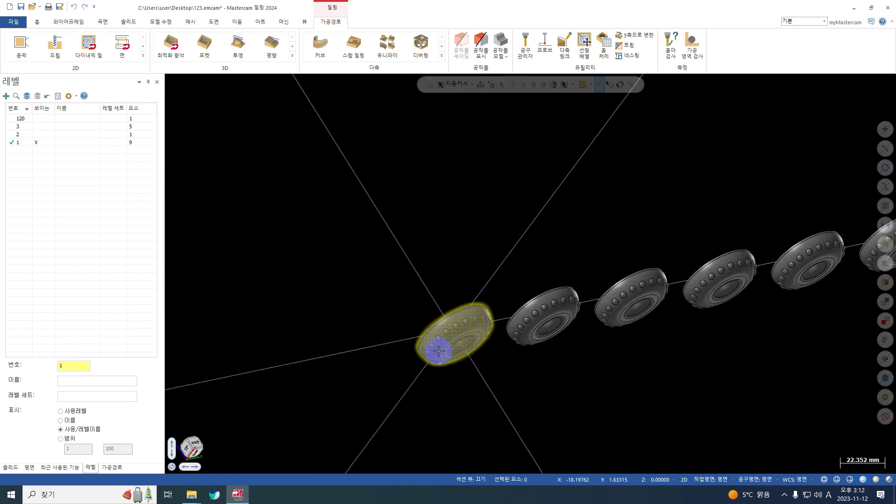
middle_drag(438, 351, 563, 190)
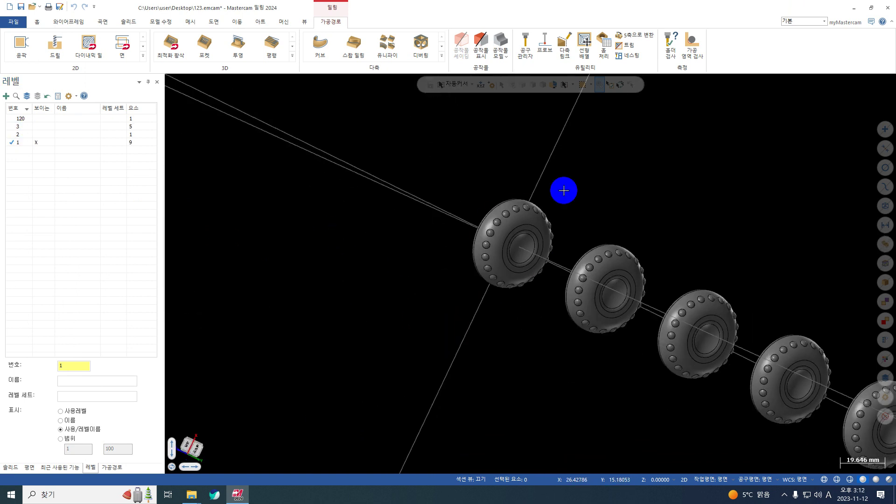
right_click(584, 159)
click(610, 212)
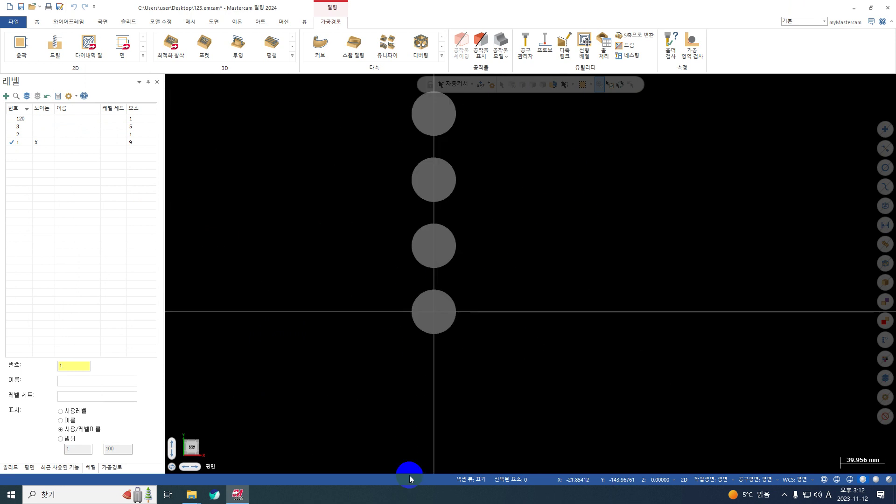
scroll(436, 366, down, 5)
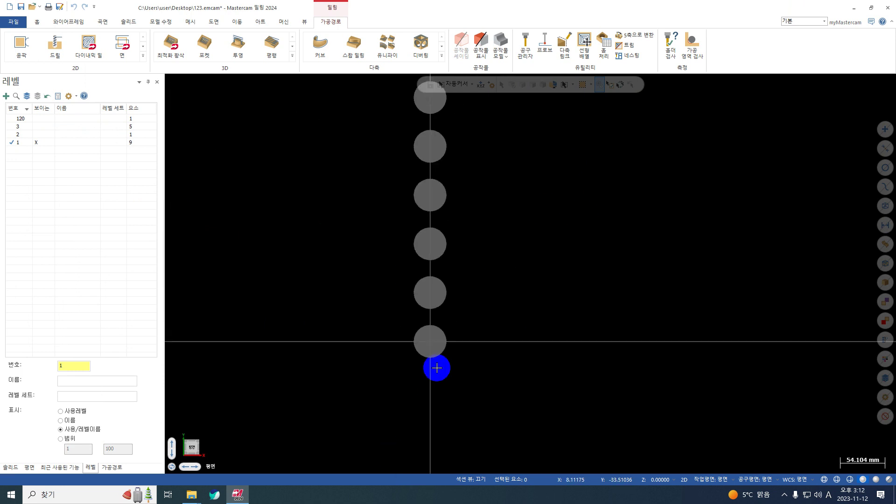
- Make level 3 active with levels 1 and 2 hidden, and view the flat plate with its row of pockets
click(17, 134)
click(37, 142)
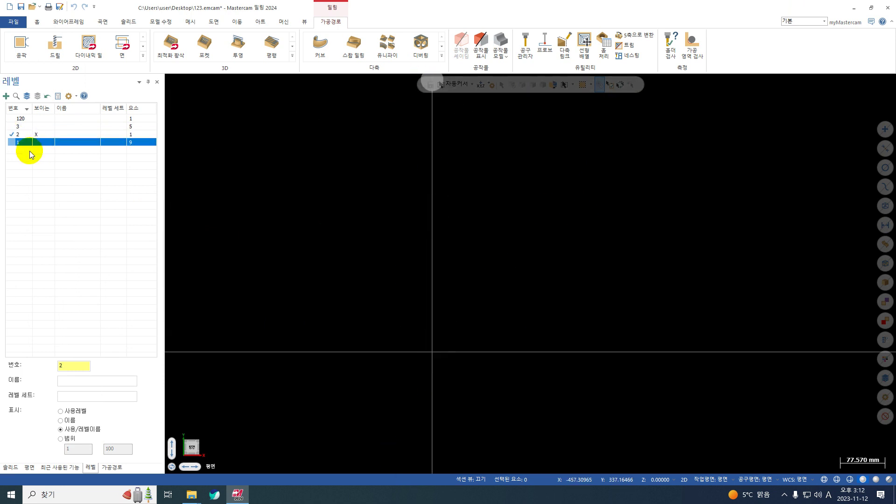
scroll(250, 162, down, 1)
click(14, 126)
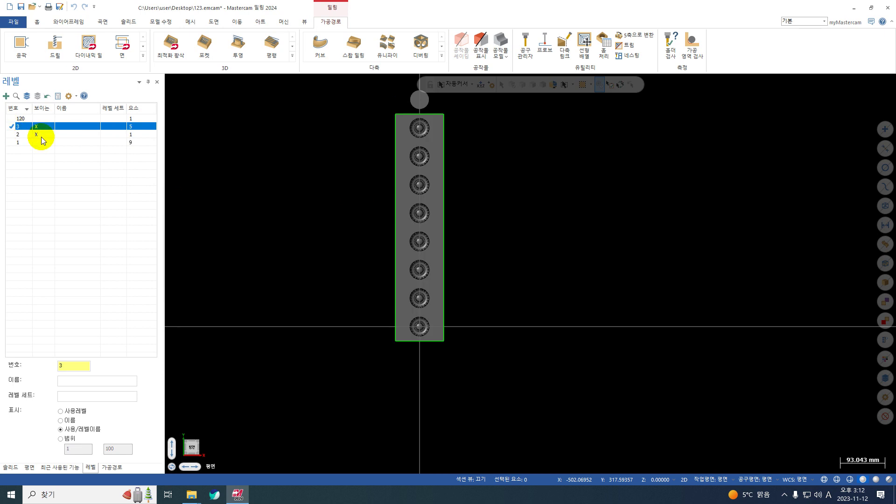
click(41, 136)
middle_drag(416, 340, 361, 249)
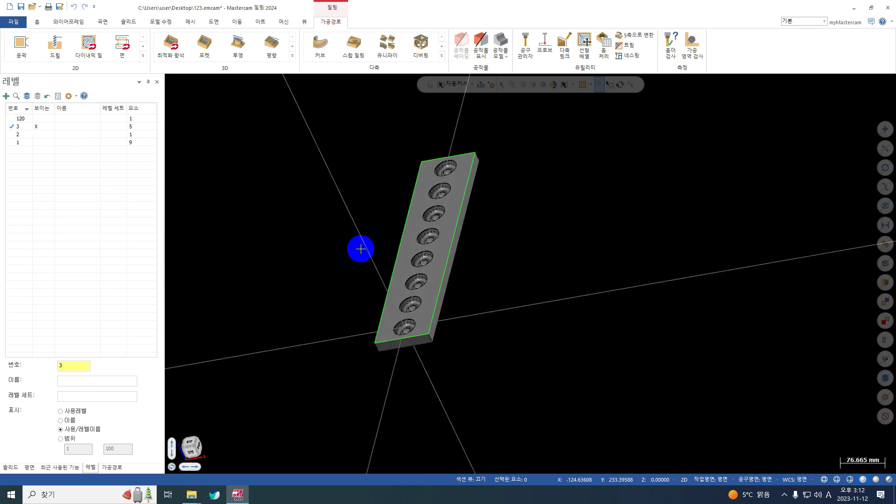
right_click(591, 167)
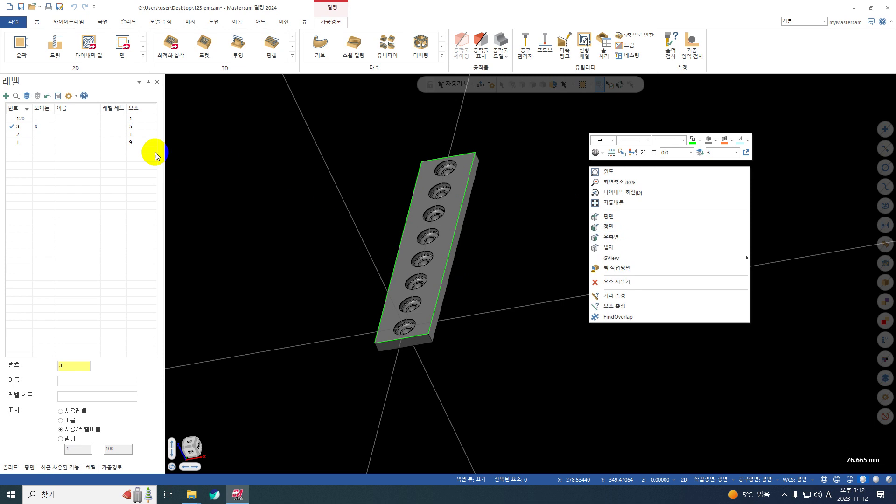
- Show level 120 together with the plate and measure the ring's outer cylindrical surface using dynamic analysis
click(36, 119)
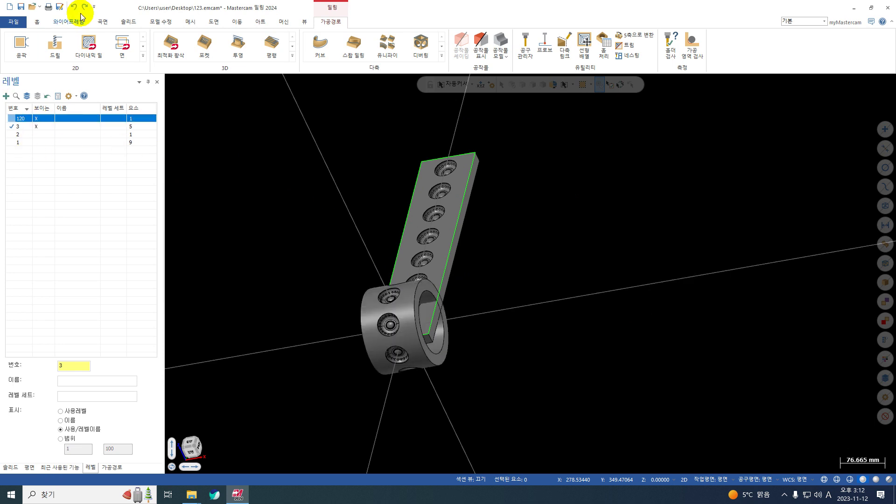
click(31, 25)
click(460, 35)
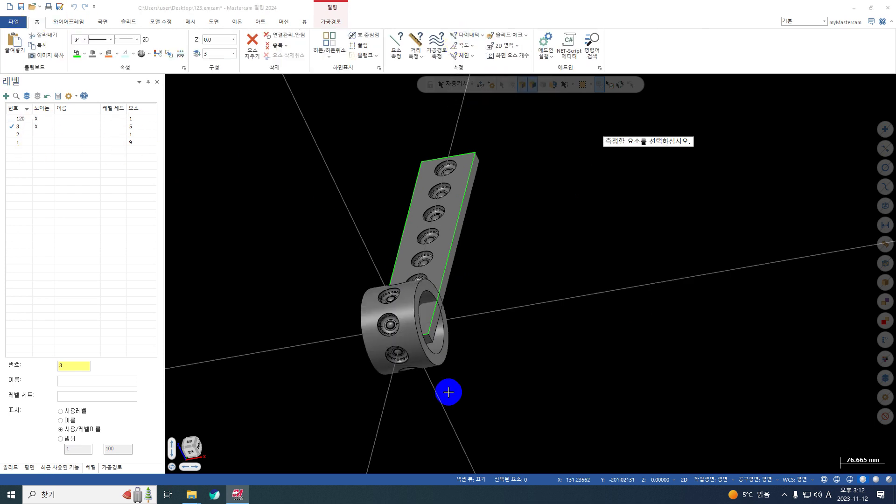
scroll(450, 390, up, 2)
click(378, 314)
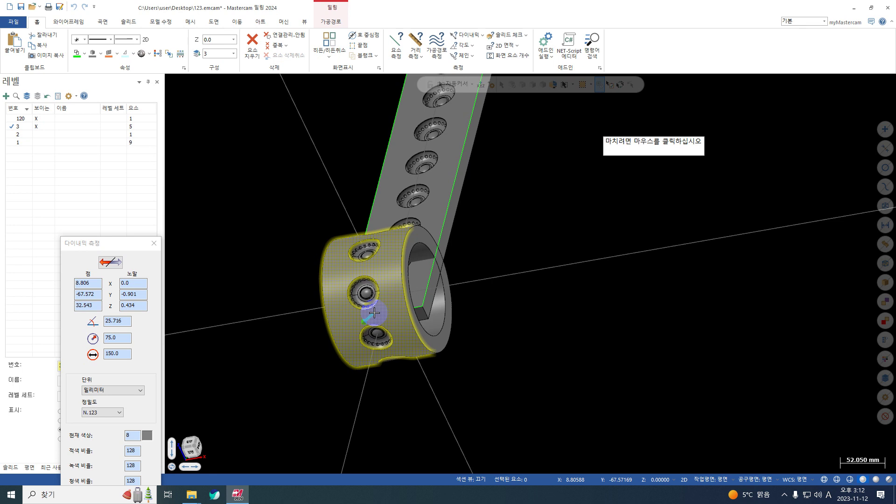
- End the dynamic analysis, restore the top view and hide level 120 so only the plate remains
click(375, 312)
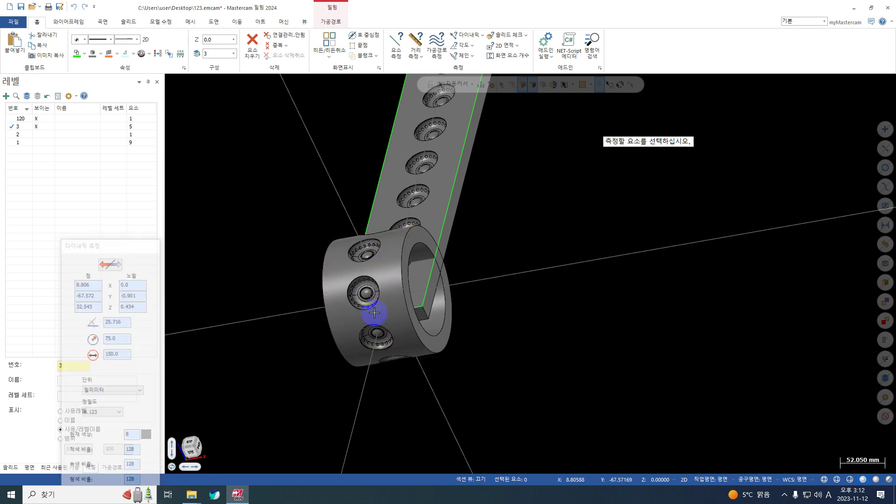
key(Escape)
right_click(489, 138)
click(512, 189)
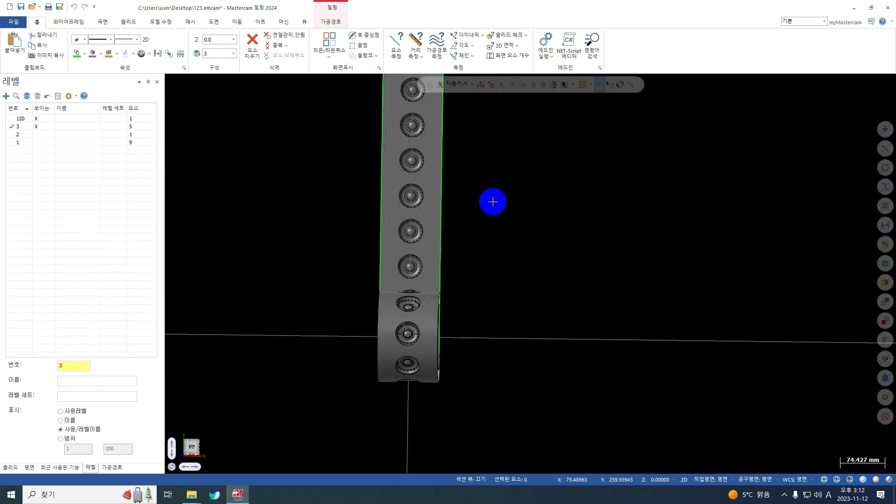
click(40, 118)
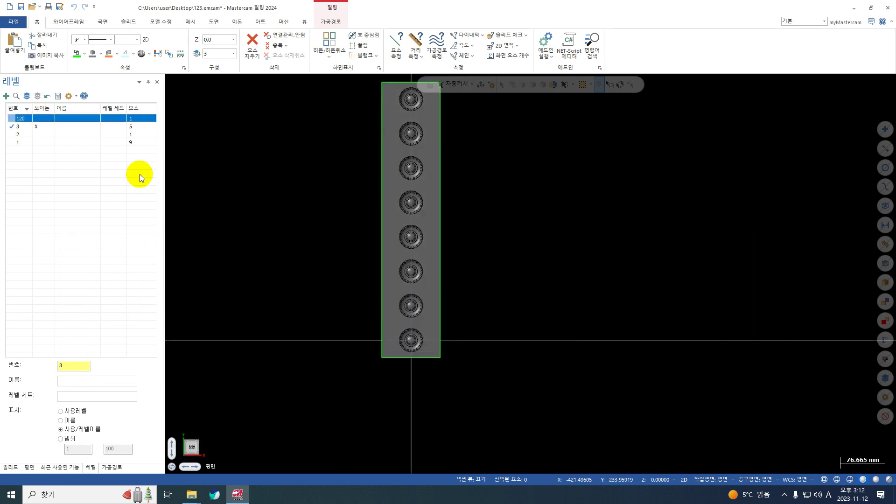
- Measure the length of the plate's long edge on its positive X side, from the upper corner to the lower corner
scroll(411, 344, up, 2)
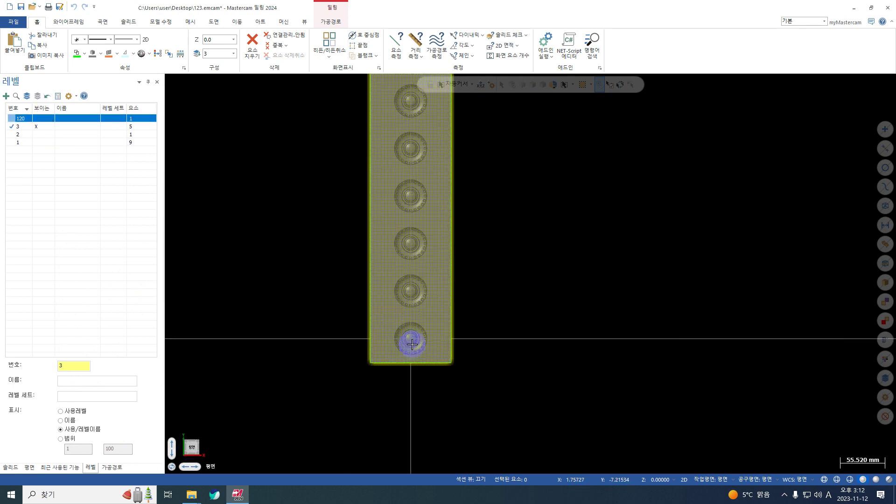
scroll(402, 336, down, 1)
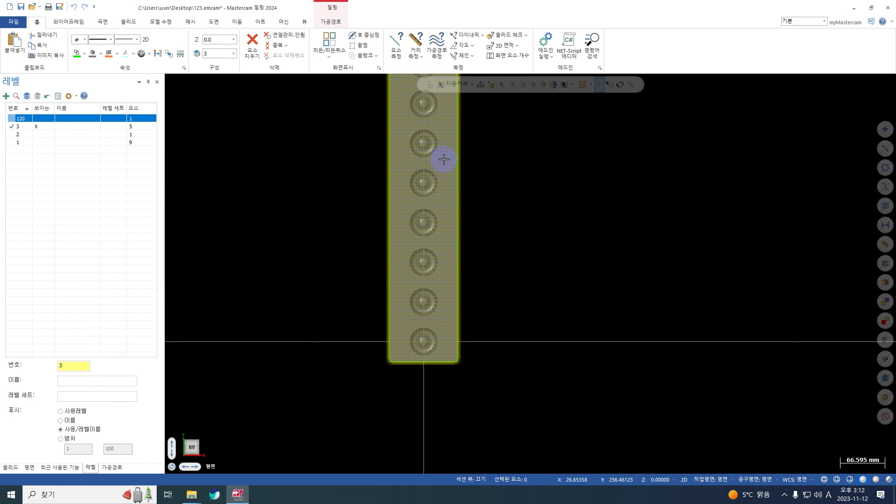
scroll(459, 224, down, 1)
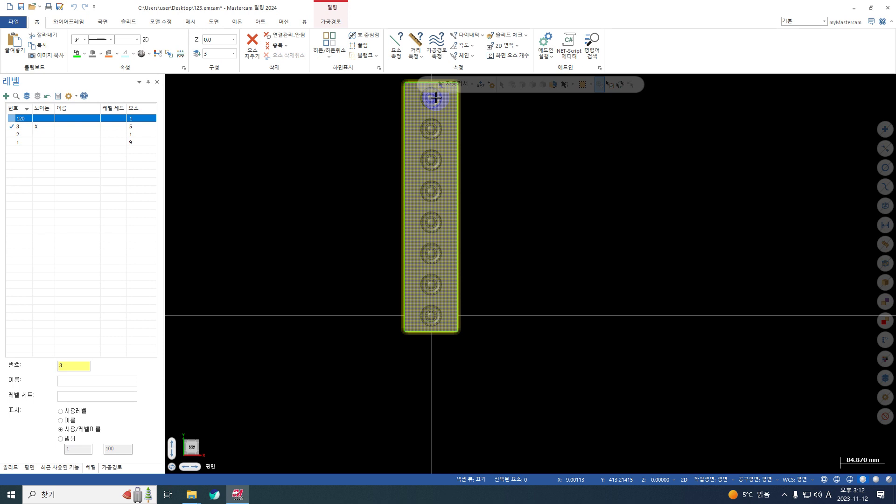
scroll(430, 316, up, 2)
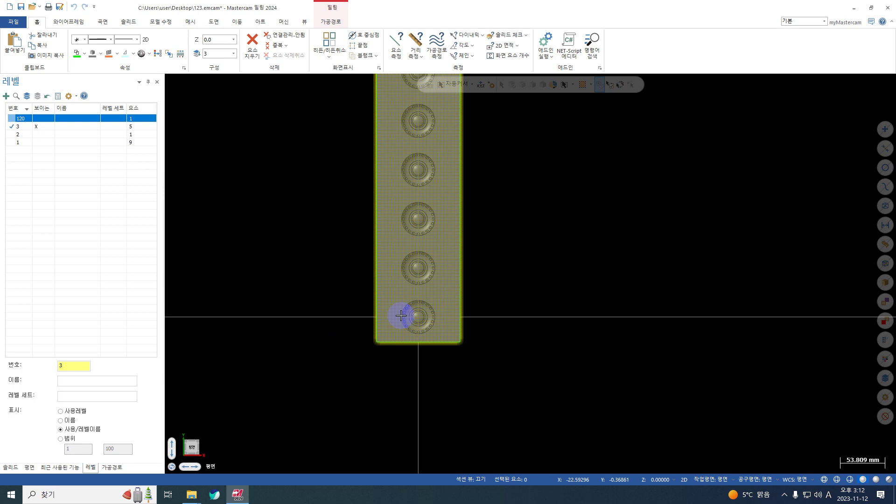
scroll(415, 317, down, 2)
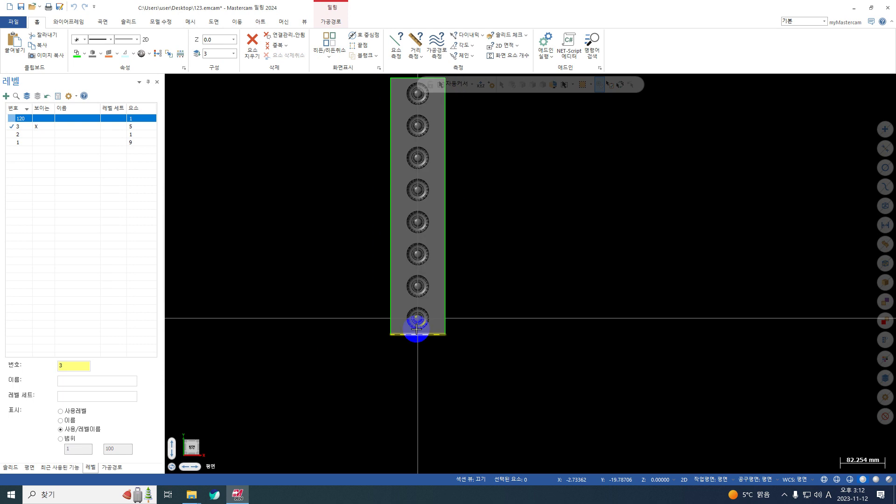
click(416, 43)
scroll(495, 272, down, 1)
click(454, 109)
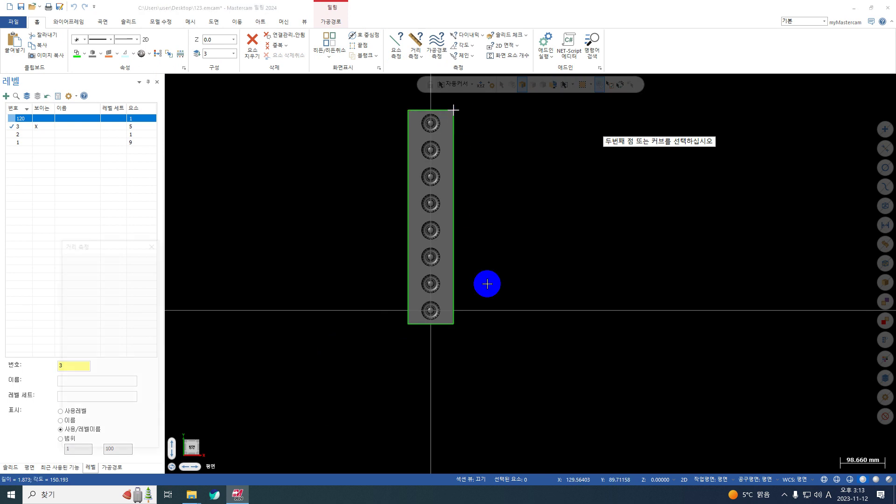
click(457, 328)
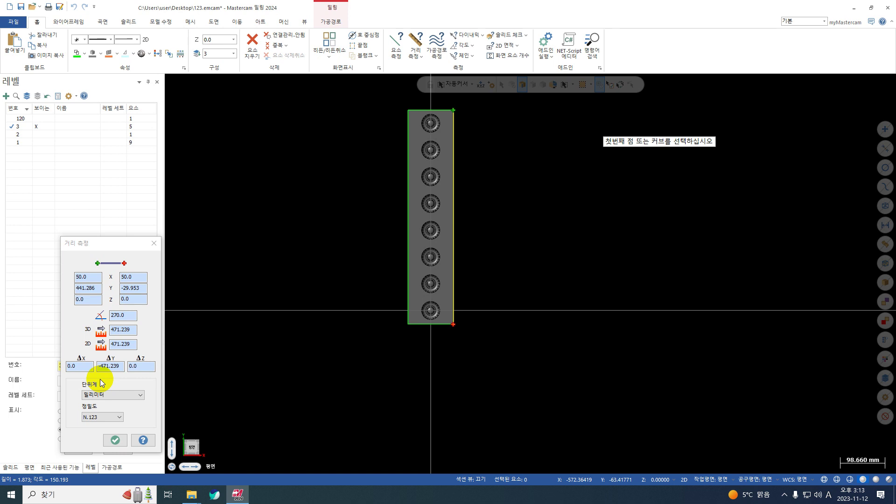
- Show level 120 together with the plate and inspect the ring's pocket profiles in wireframe from the right-side view
scroll(438, 468, up, 1)
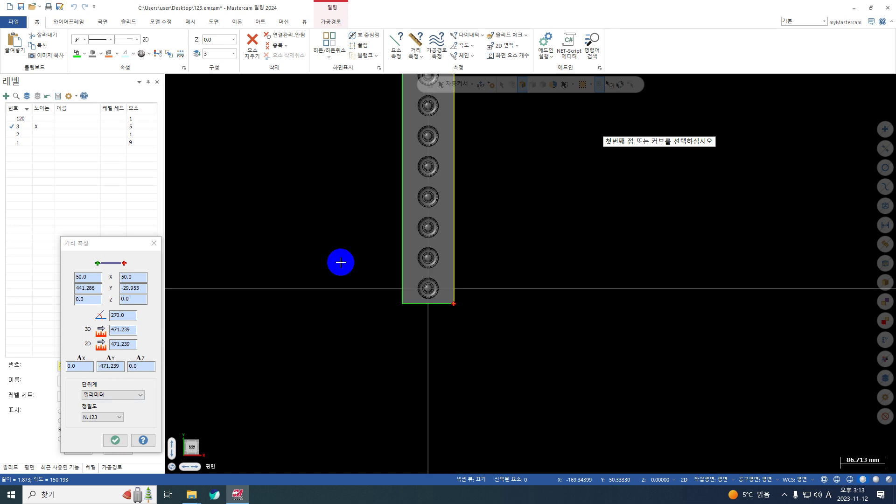
scroll(426, 280, down, 1)
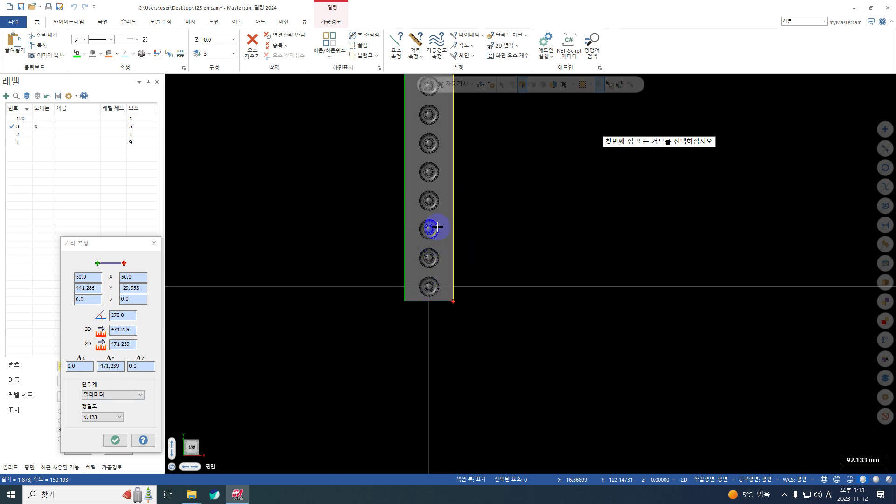
scroll(302, 313, down, 1)
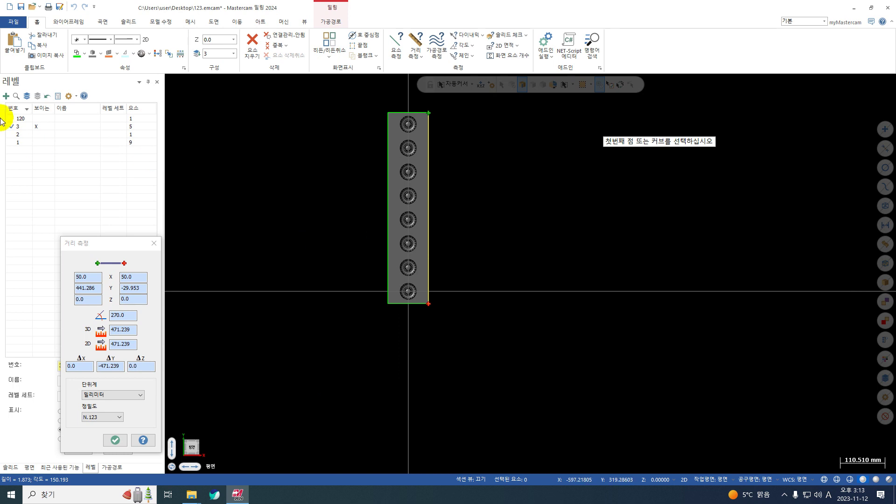
click(37, 119)
middle_drag(426, 298, 574, 232)
right_click(574, 232)
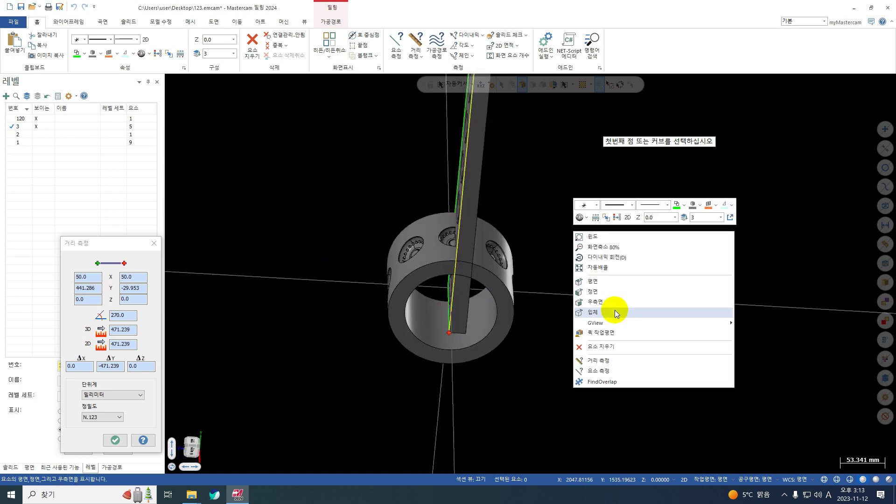
click(614, 304)
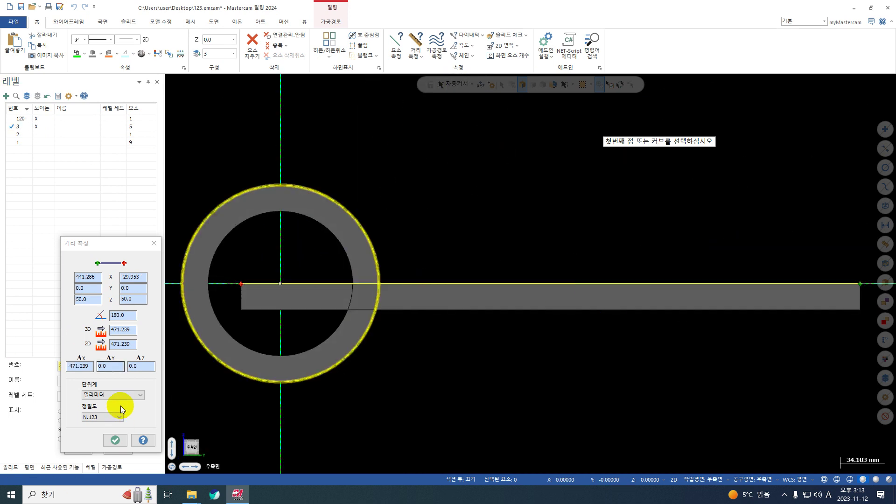
click(301, 21)
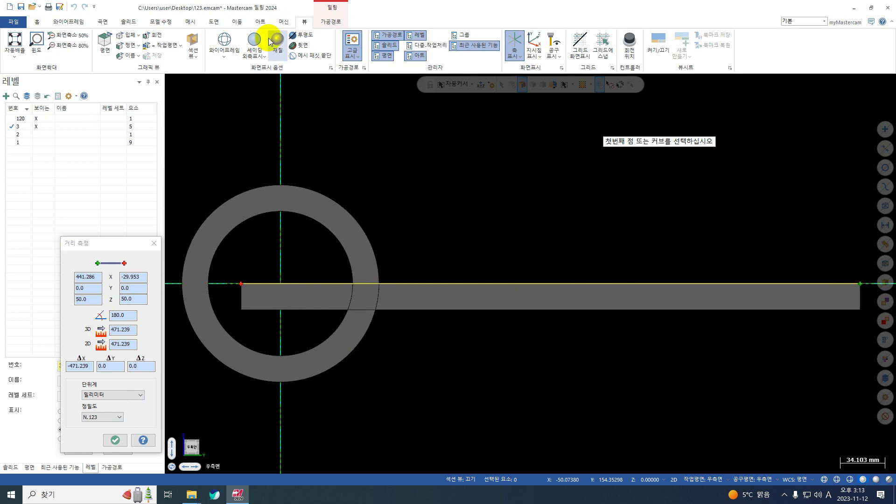
click(222, 39)
scroll(322, 199, up, 5)
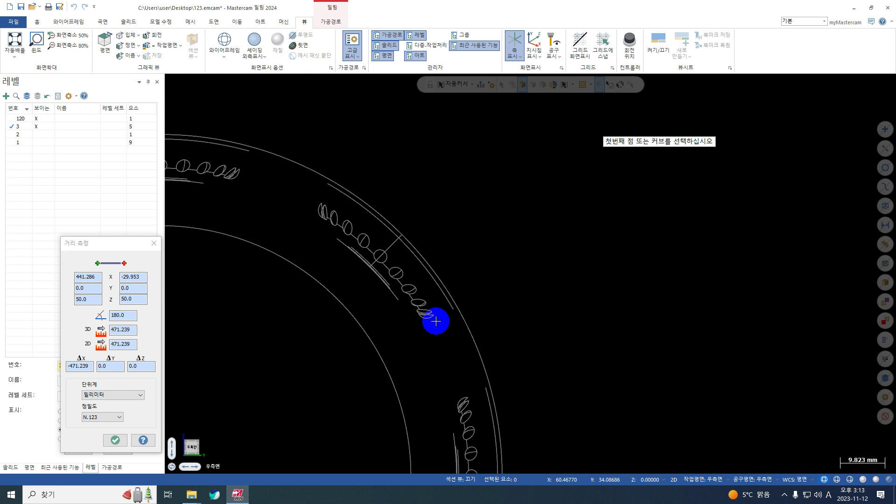
- Make level 120 active with level 3 hidden, and examine the ring's wireframe pocket profiles on their own
click(26, 119)
click(7, 121)
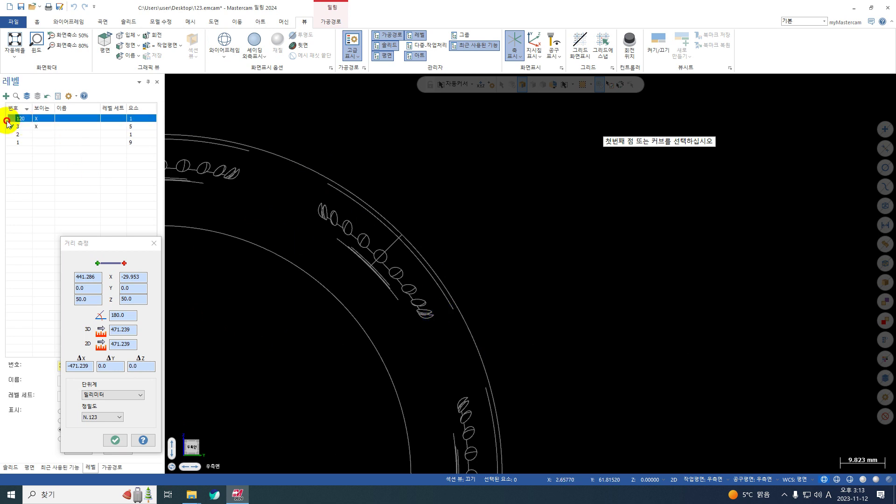
click(38, 127)
scroll(239, 215, down, 1)
click(12, 118)
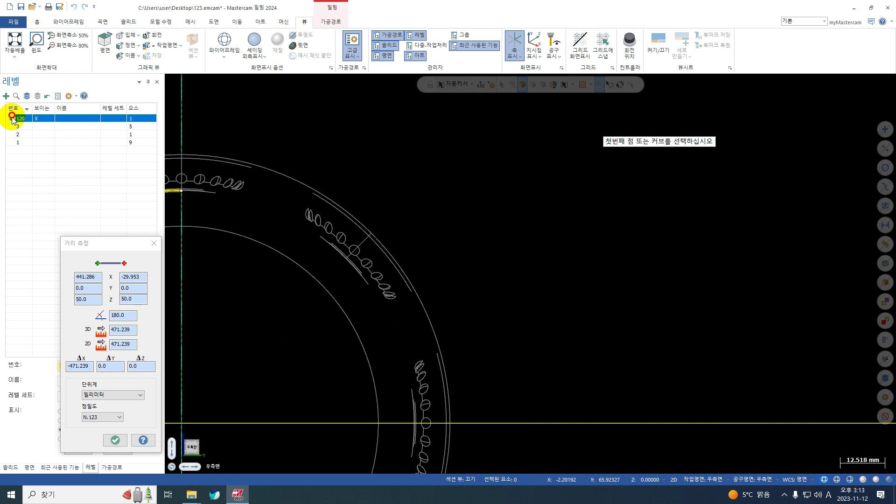
scroll(404, 240, down, 1)
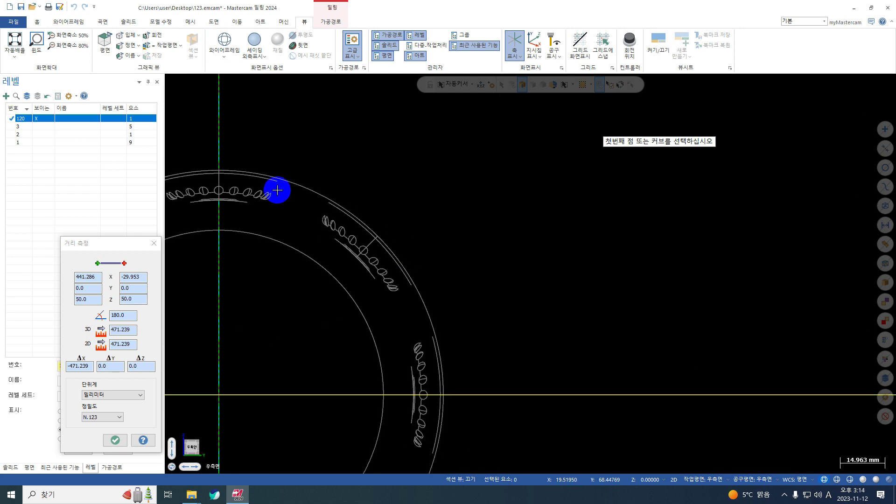
- Make level 3 active with level 120 hidden, and restore the top view of the plate
click(19, 126)
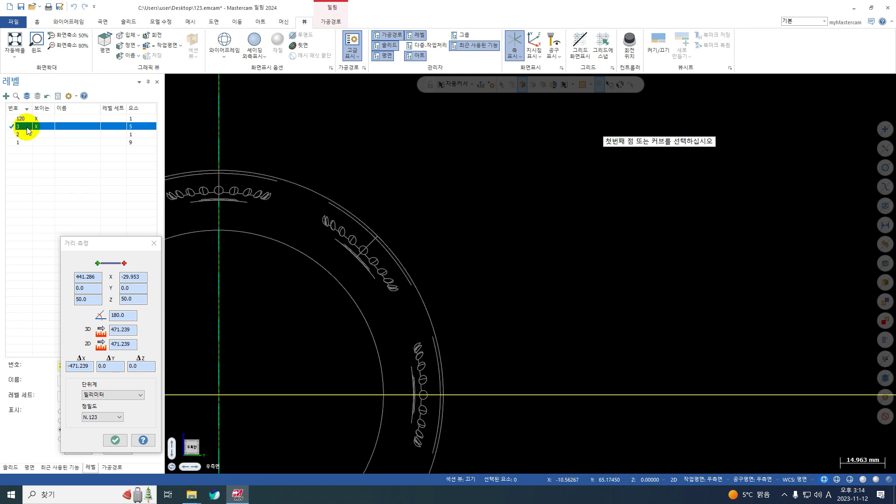
click(37, 119)
right_click(362, 192)
click(383, 240)
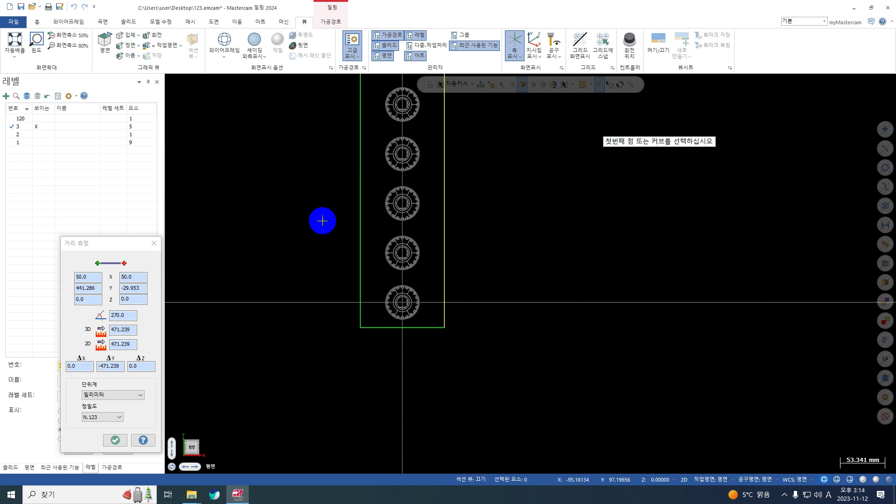
- Return the plate to shaded display and end the distance measurement
click(322, 220)
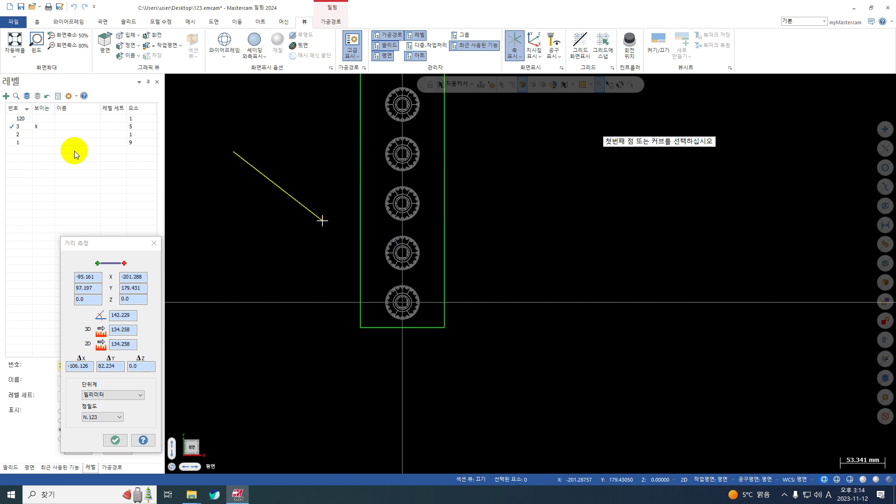
click(255, 44)
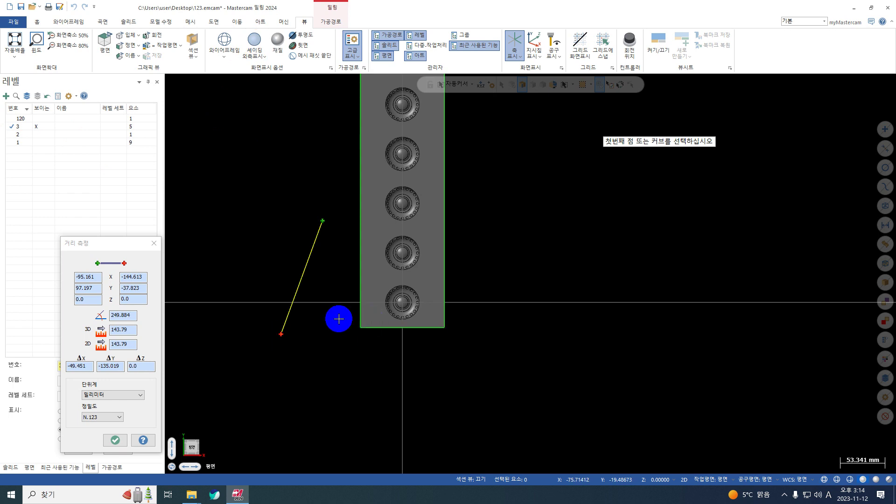
key(Escape)
scroll(413, 328, up, 2)
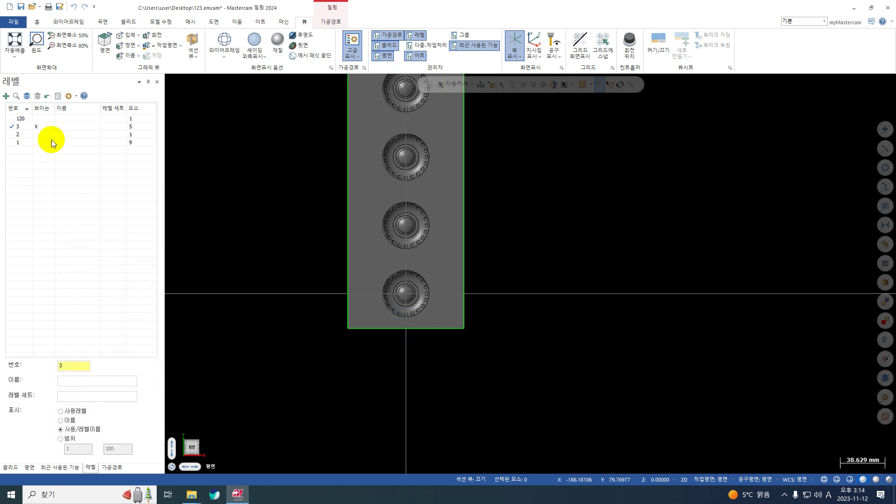
- Replace the machine definition of Machine Group-1 with FANUC_IN_A.mcam-mmd
click(112, 467)
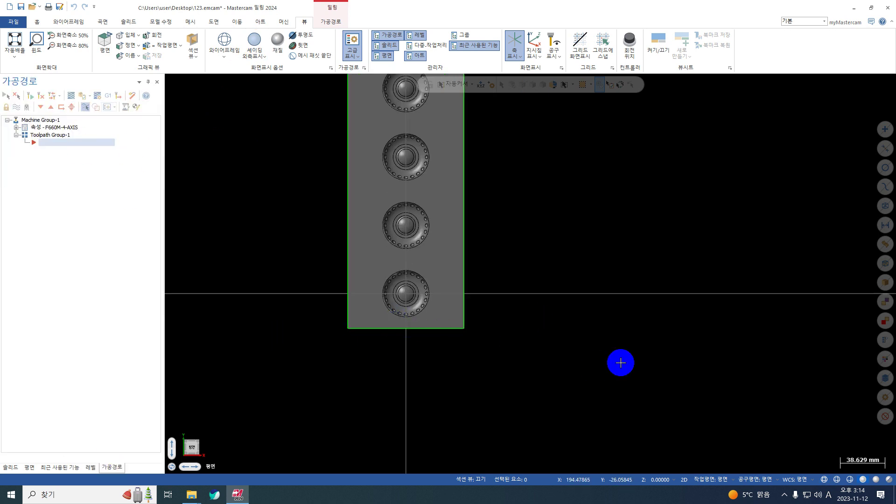
click(15, 127)
click(41, 137)
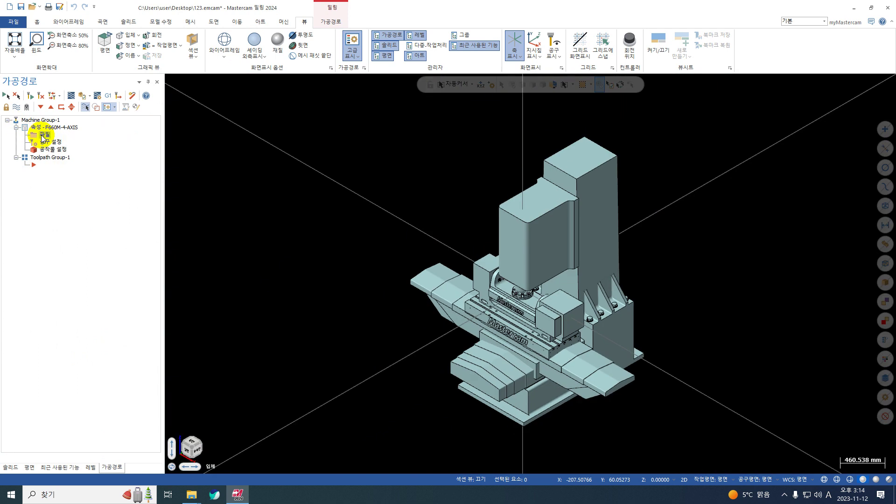
click(42, 136)
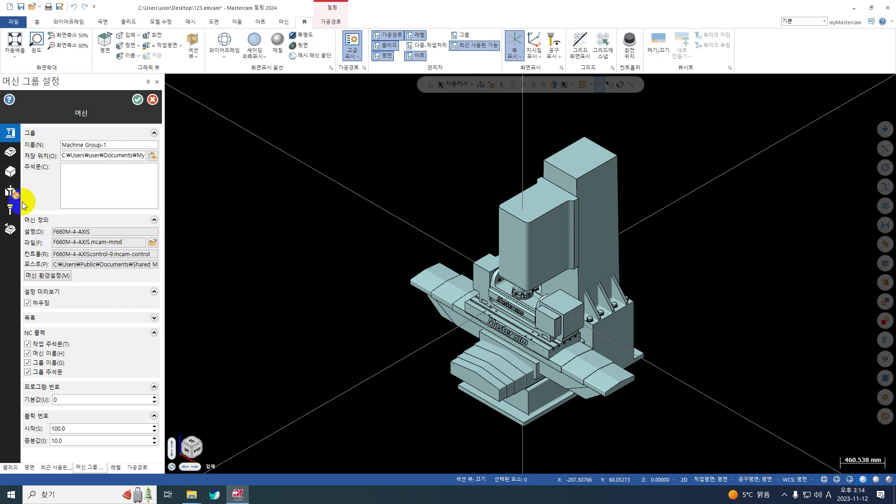
click(154, 244)
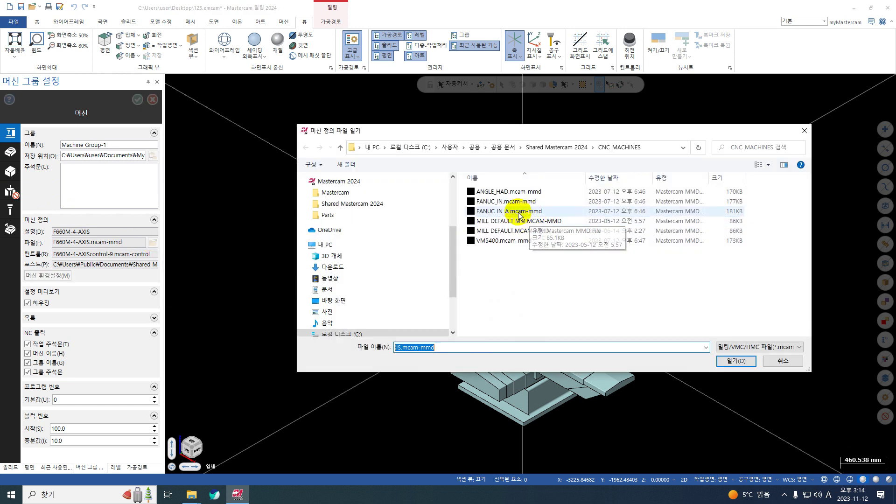
double_click(518, 212)
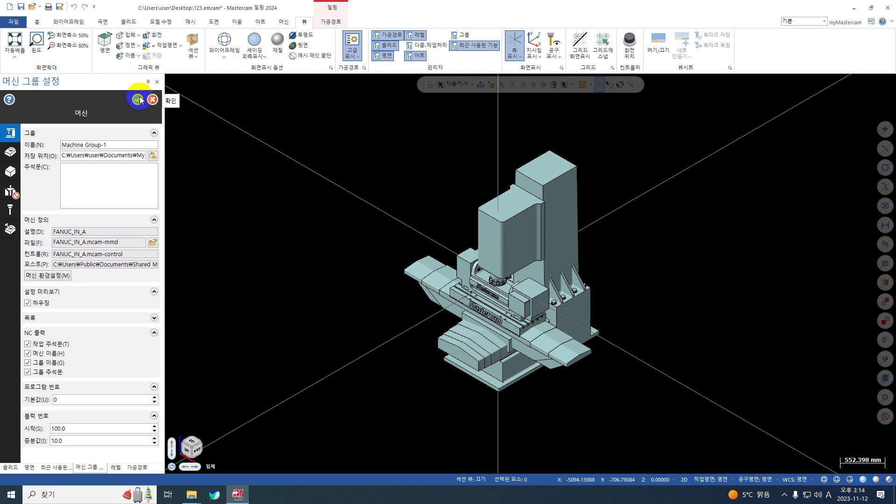
click(138, 99)
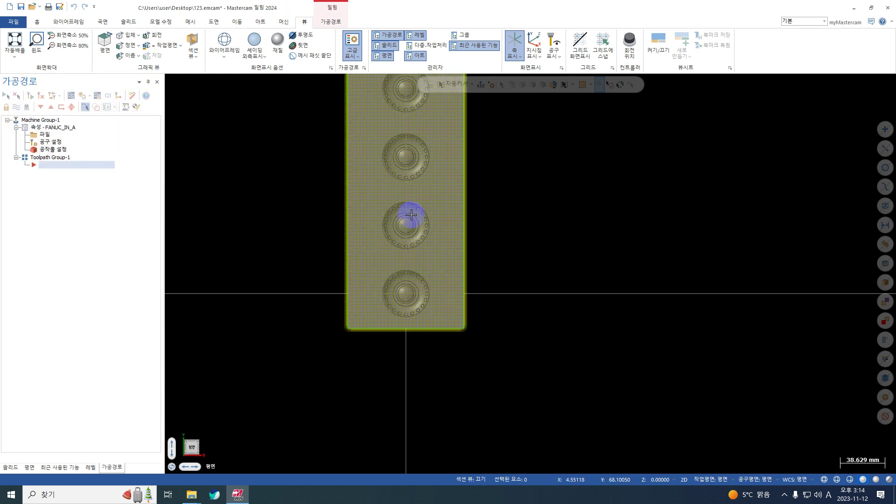
- Examine the lowest pocket on the plate up close from a tilted view, including its ring of small dimples
scroll(411, 215, down, 2)
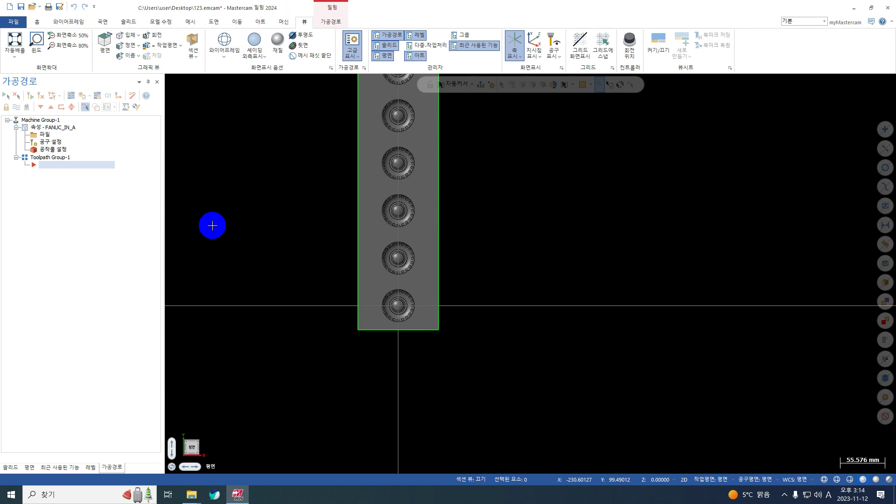
scroll(448, 317, up, 5)
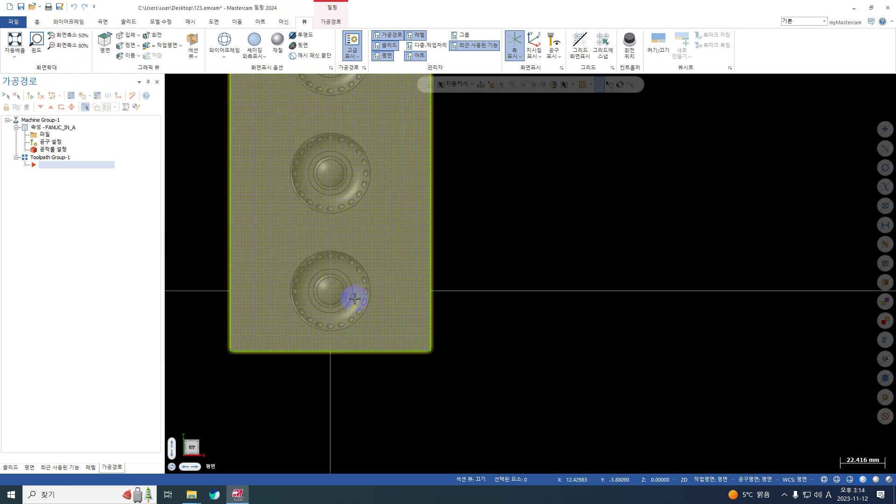
middle_drag(328, 290, 236, 311)
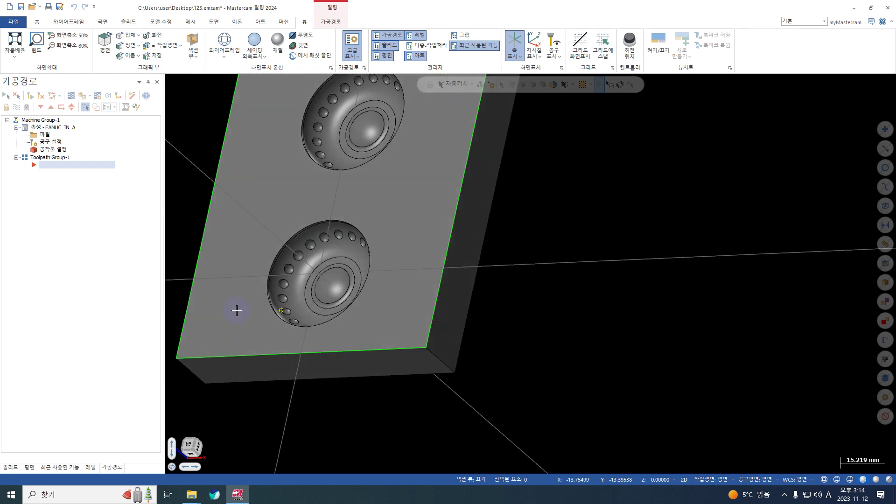
scroll(286, 287, up, 3)
scroll(286, 287, up, 2)
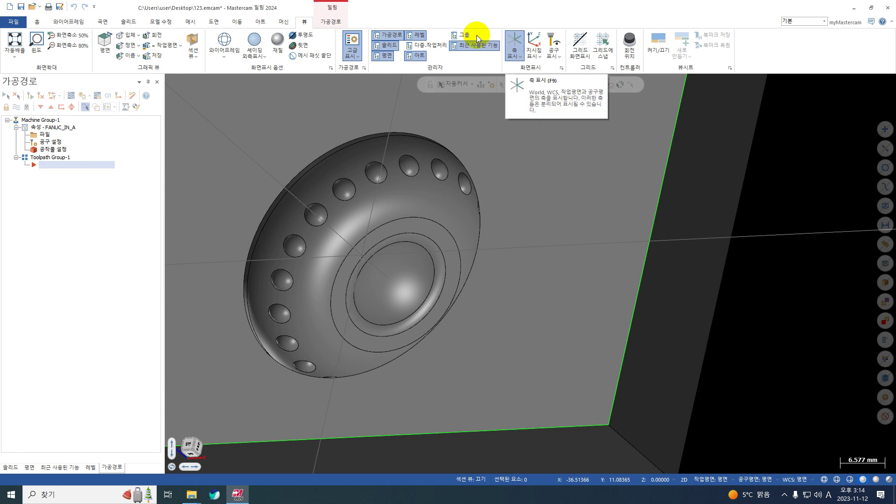
- Measure the radius of a small dimple in the lowest pocket with Dynamic analysis, then return to the top view
click(332, 21)
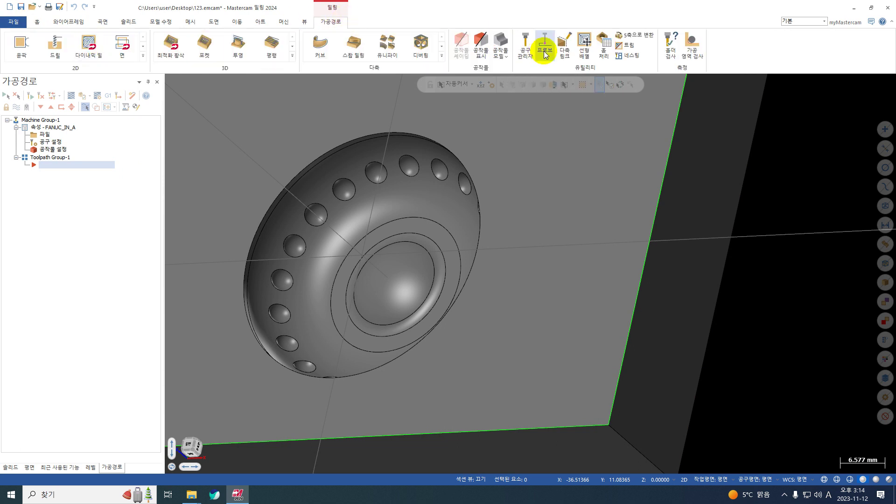
click(37, 22)
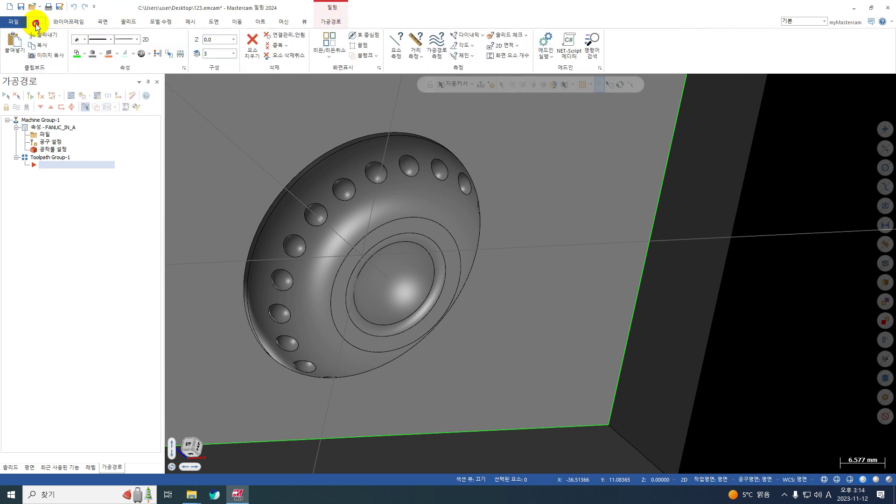
click(461, 38)
scroll(261, 228, up, 4)
click(268, 228)
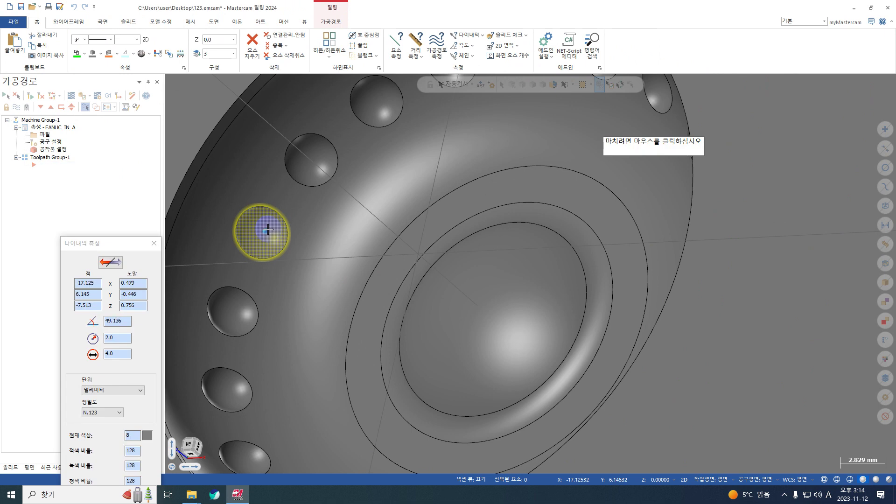
click(289, 227)
right_click(507, 346)
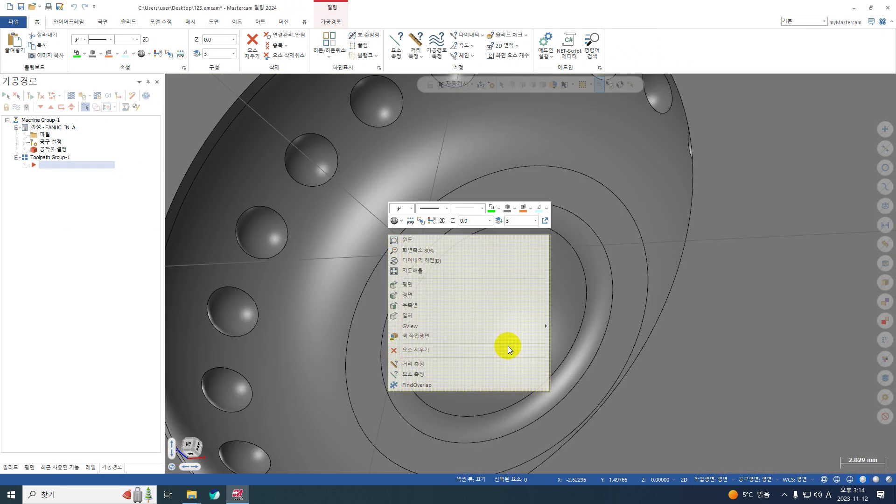
click(454, 284)
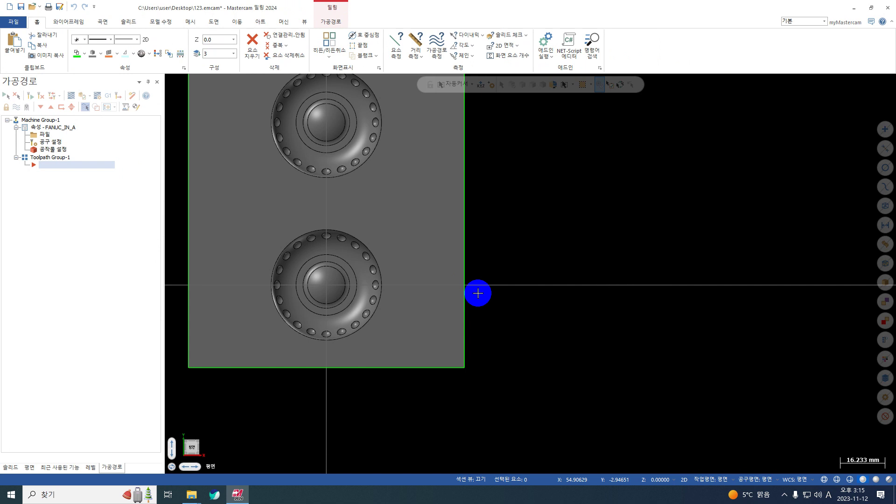
click(337, 23)
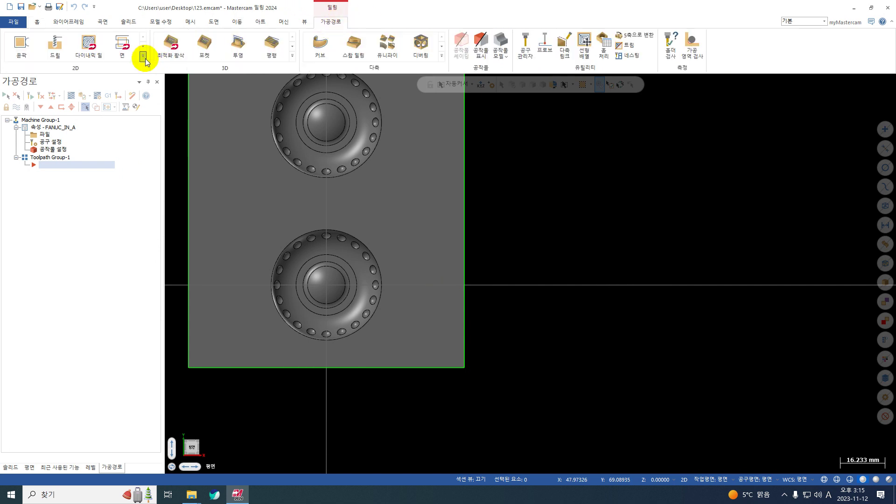
click(293, 56)
scroll(566, 292, down, 8)
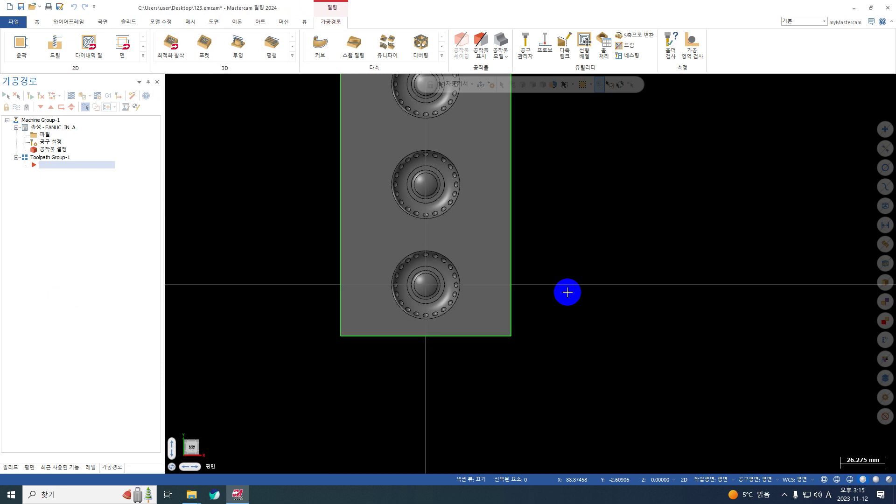
scroll(229, 192, down, 3)
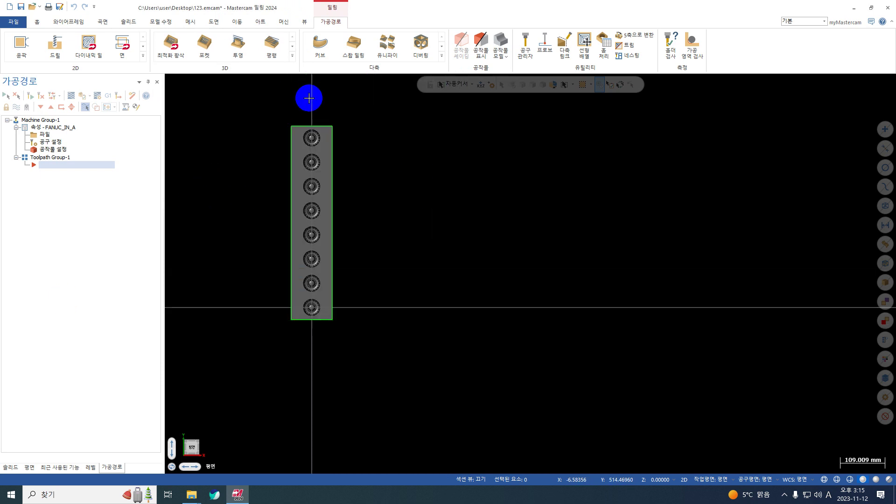
scroll(306, 102, up, 2)
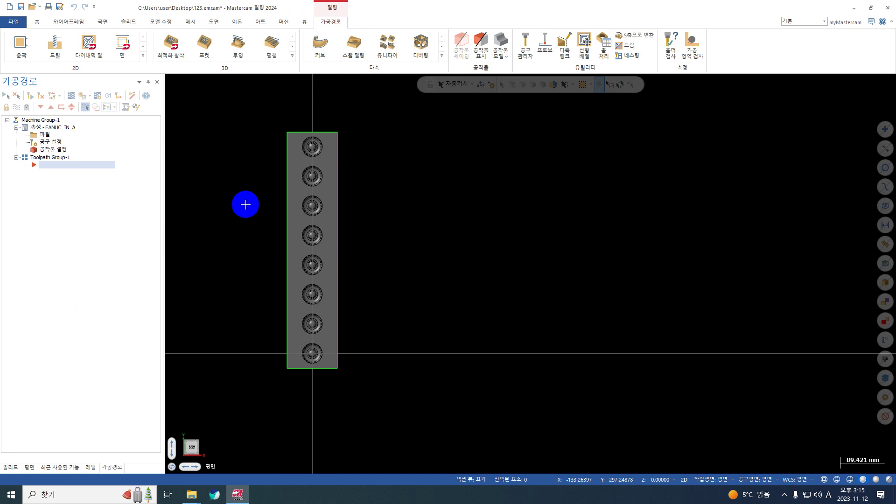
scroll(373, 423, up, 2)
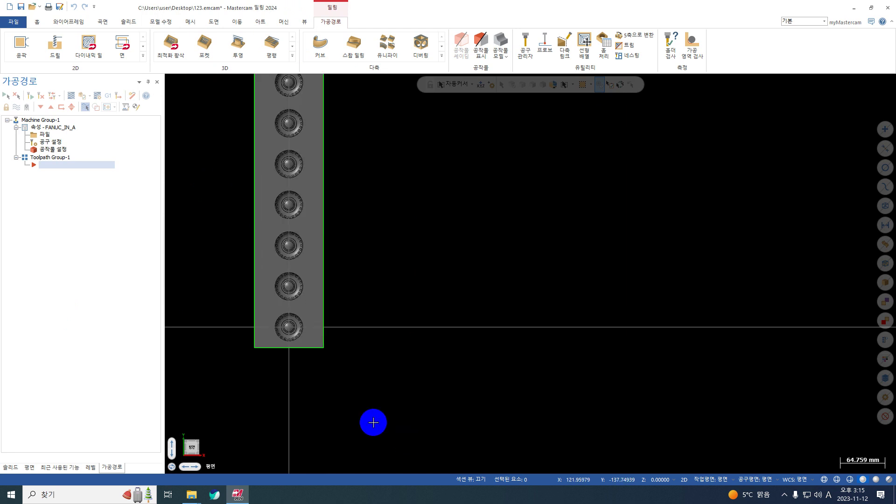
- Define a rectangular block stock for the machine group that encloses the whole plate
click(58, 150)
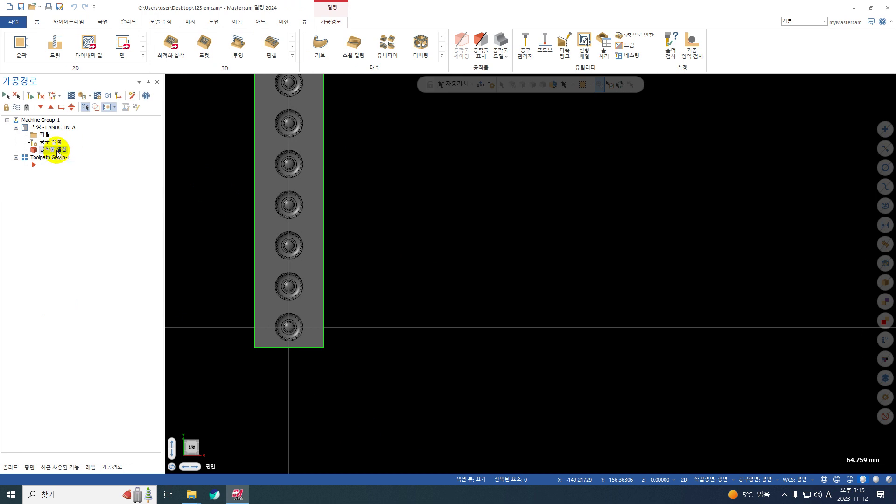
click(57, 150)
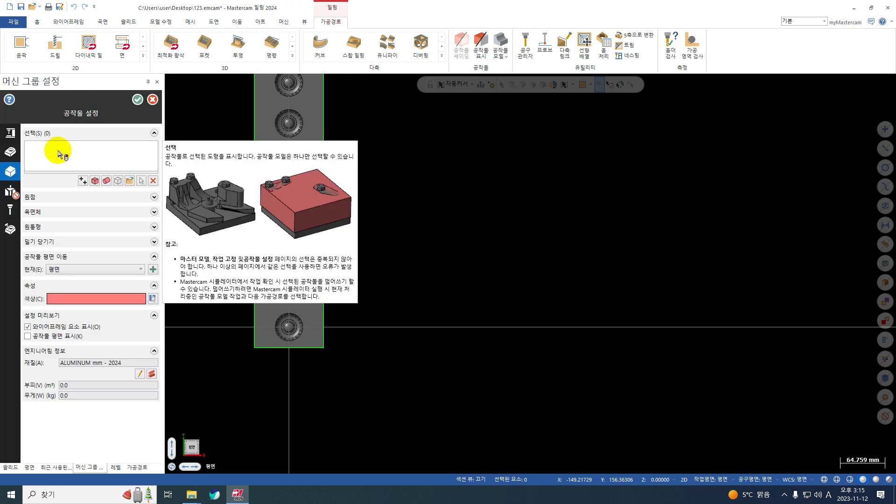
click(95, 180)
scroll(436, 312, down, 4)
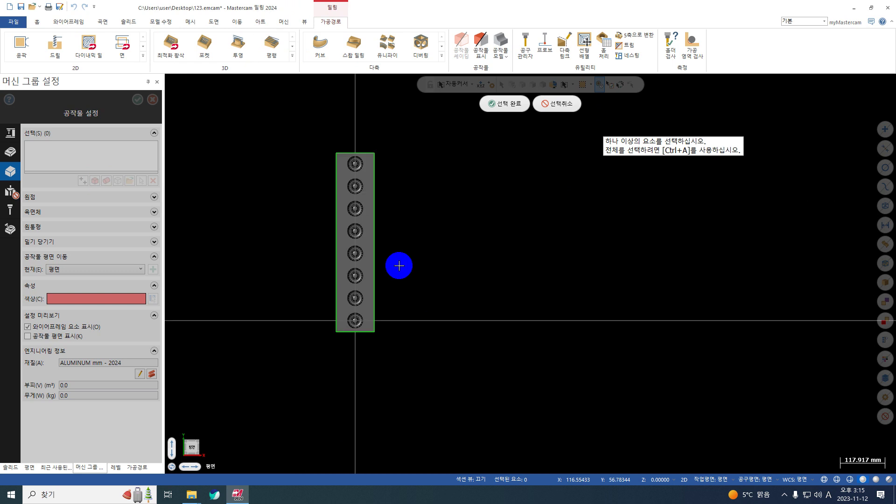
drag(414, 126, 290, 358)
key(Return)
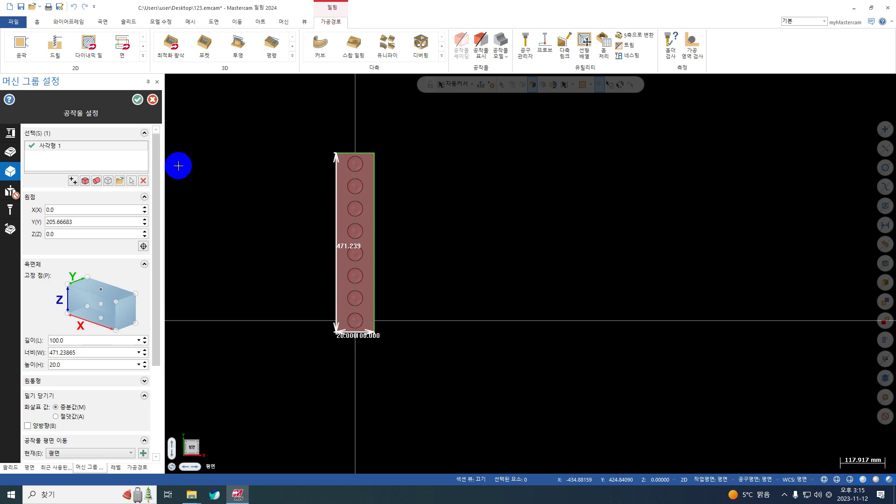
click(138, 100)
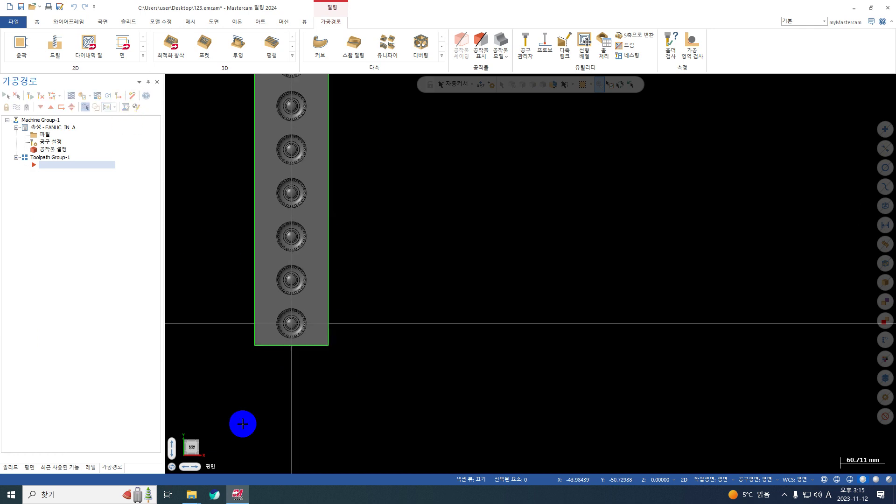
- Create a 3D high-speed Area Roughing toolpath with all faces of the plate as the machining geometry
scroll(261, 359, up, 5)
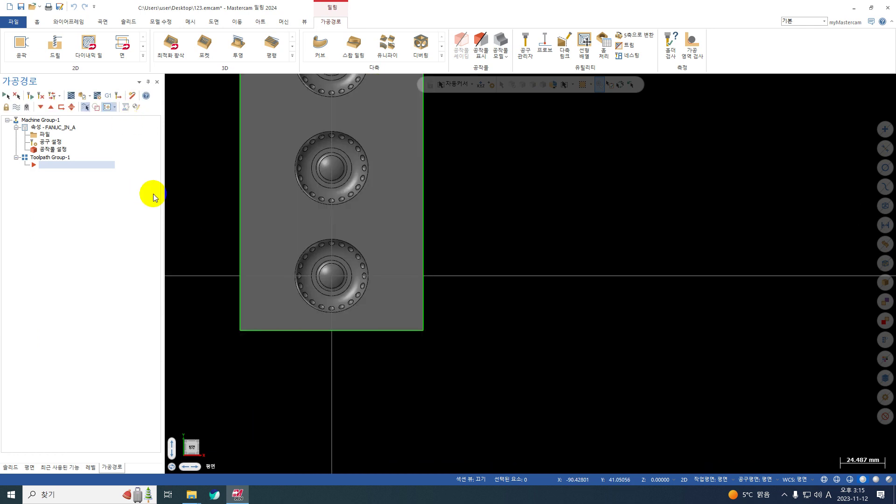
scroll(482, 222, down, 6)
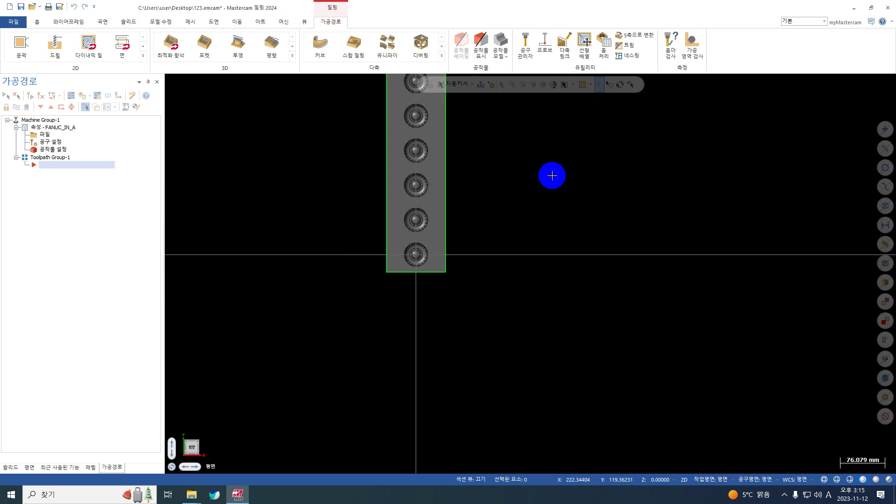
scroll(274, 314, down, 3)
scroll(442, 192, up, 2)
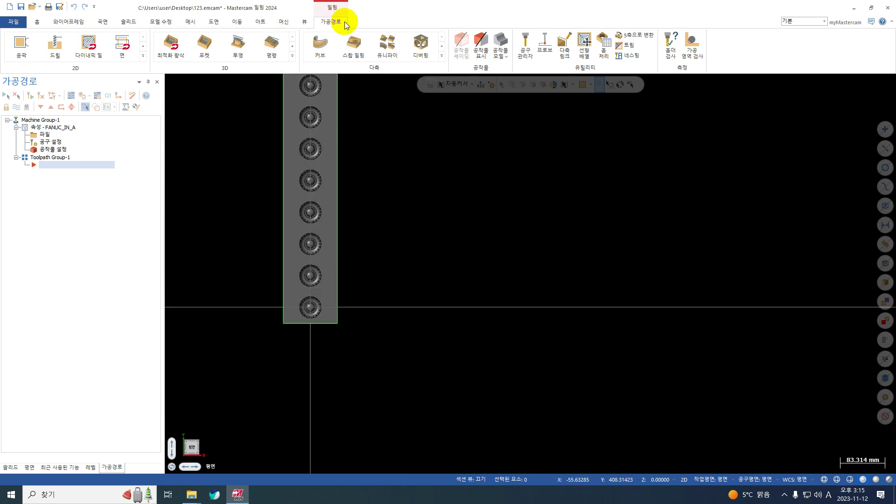
click(290, 61)
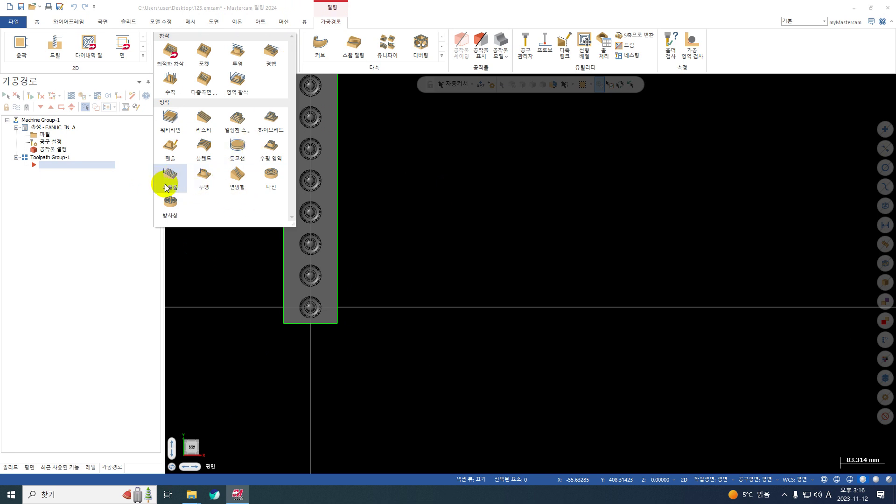
click(234, 81)
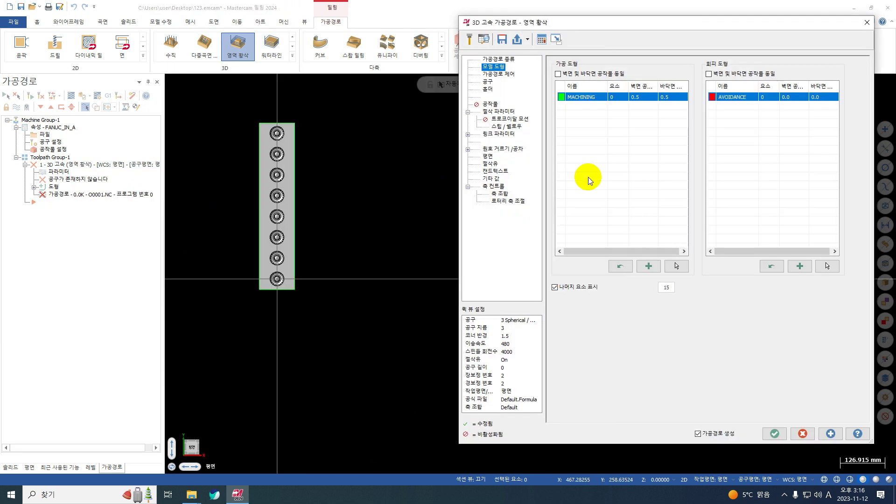
click(674, 268)
drag(350, 100, 198, 338)
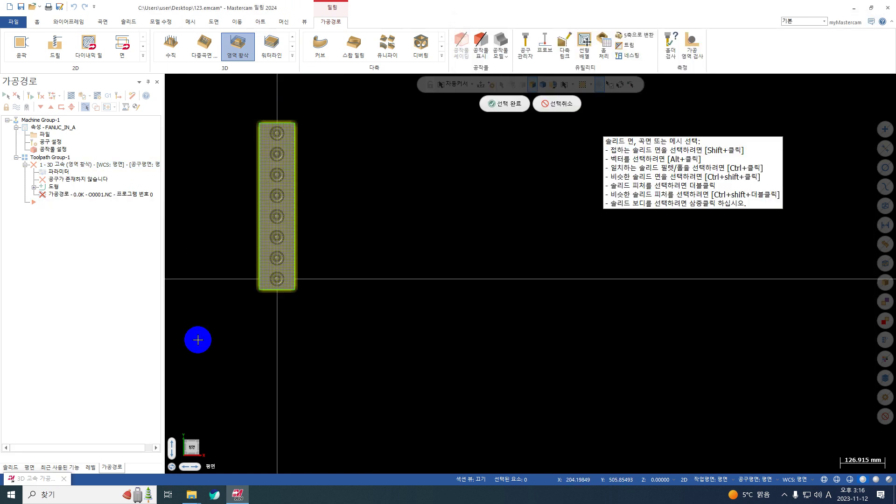
key(Return)
- Set the machining geometry's wall stock to leave to 0.25 and make the floor stock equal to it
click(644, 97)
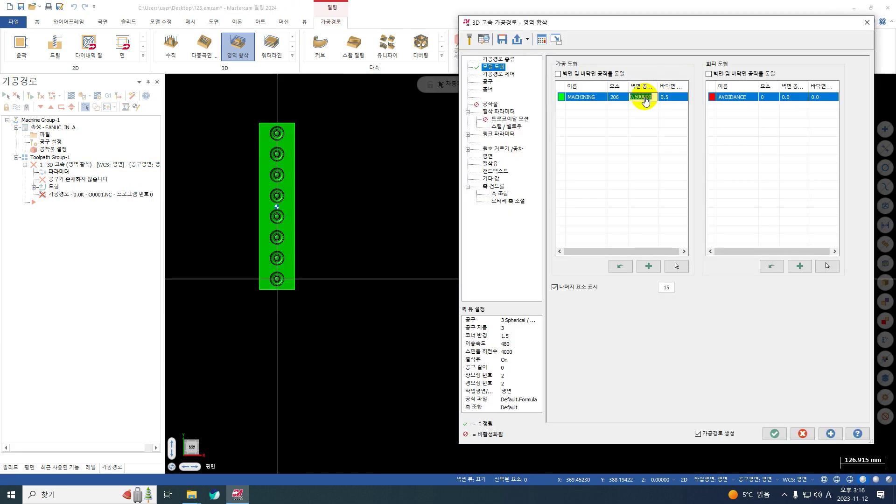
text(0.25)
click(670, 98)
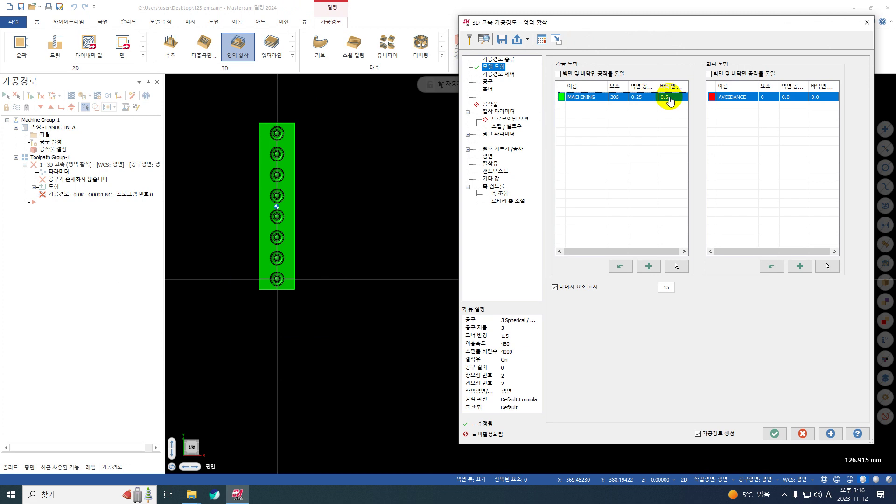
click(558, 75)
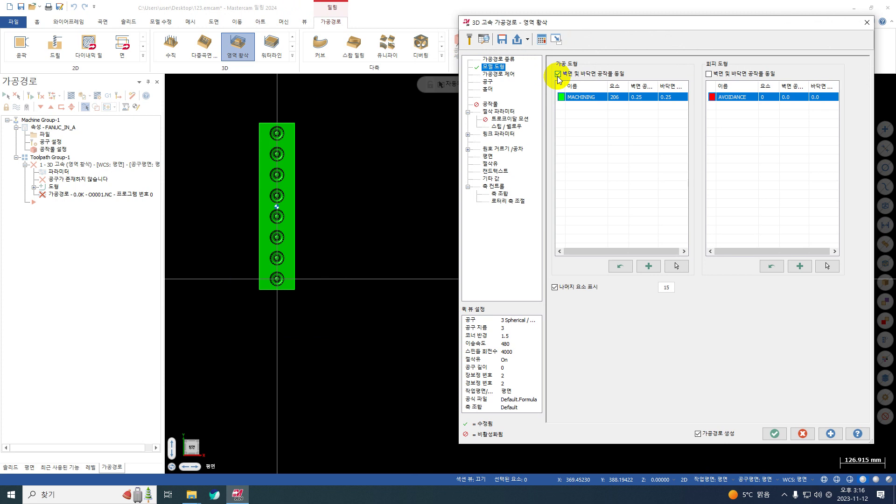
- Chain the plate's rectangular outline as the containment boundary in toolpath control and set the strategy to stay inside
click(509, 75)
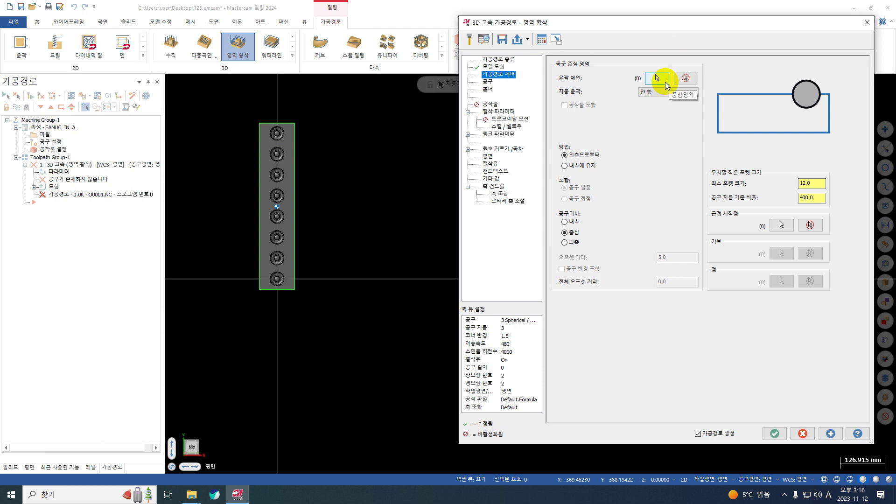
click(666, 82)
click(300, 155)
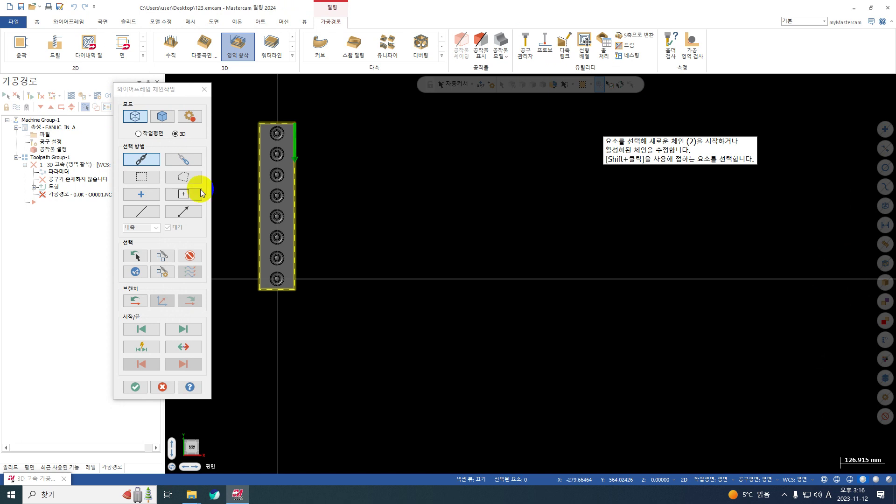
scroll(280, 294, up, 3)
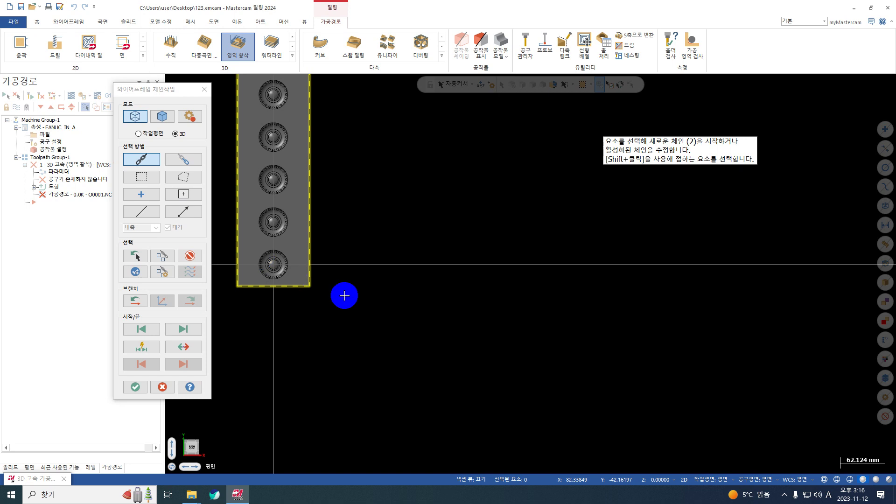
scroll(388, 300, down, 3)
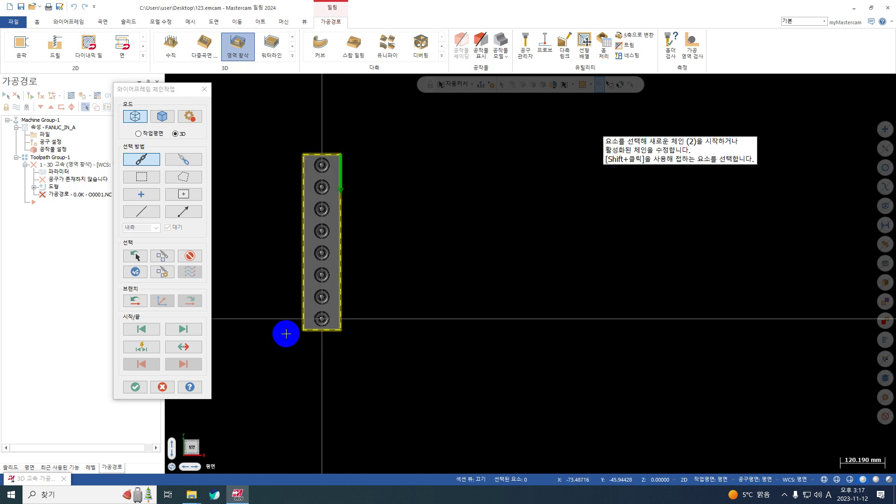
click(135, 388)
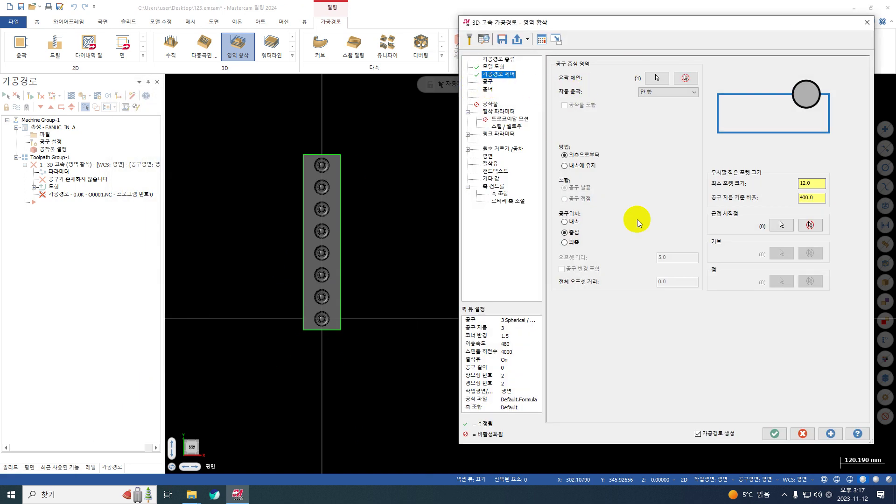
click(588, 166)
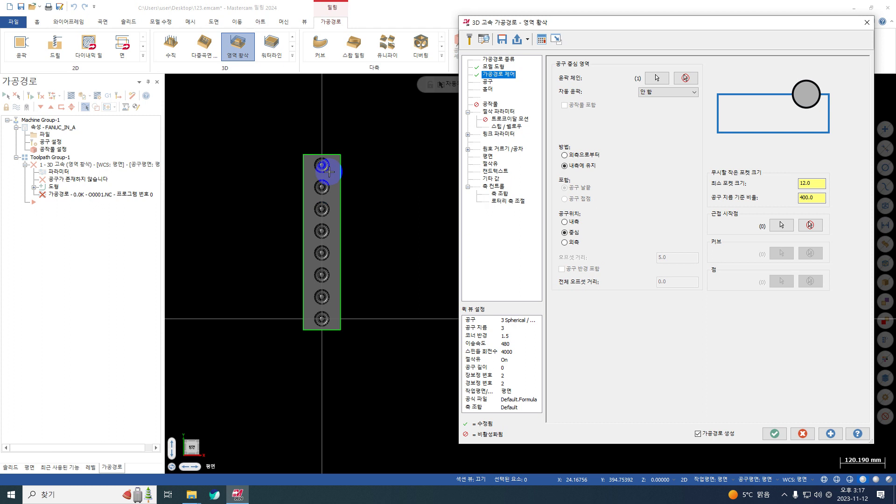
- Choose the 6 Bull-Nosed Endmill as the area roughing tool and open the cut parameters
click(488, 83)
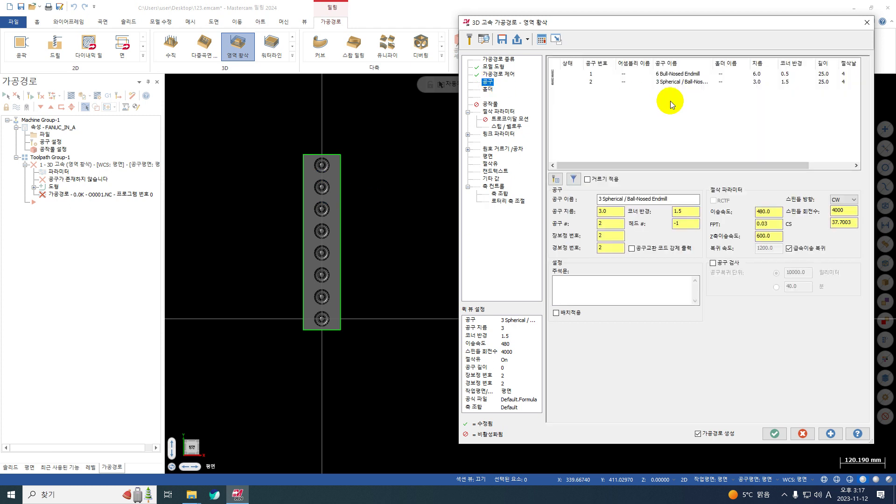
click(660, 74)
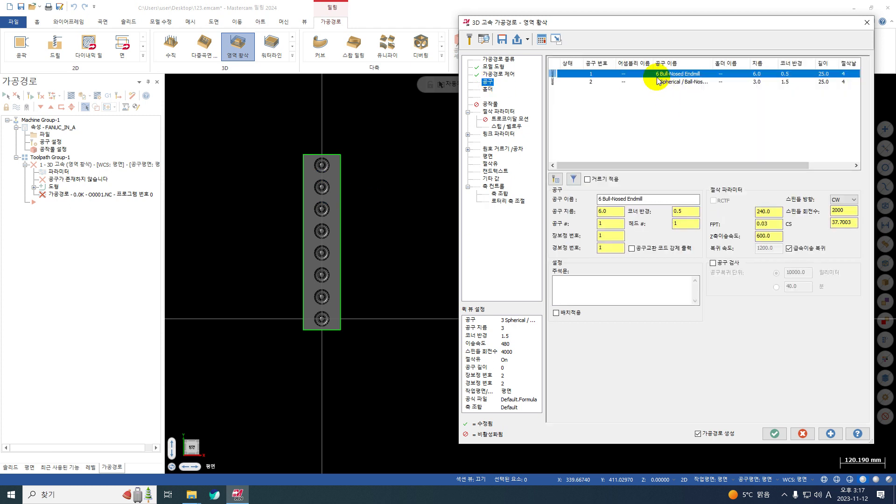
click(653, 82)
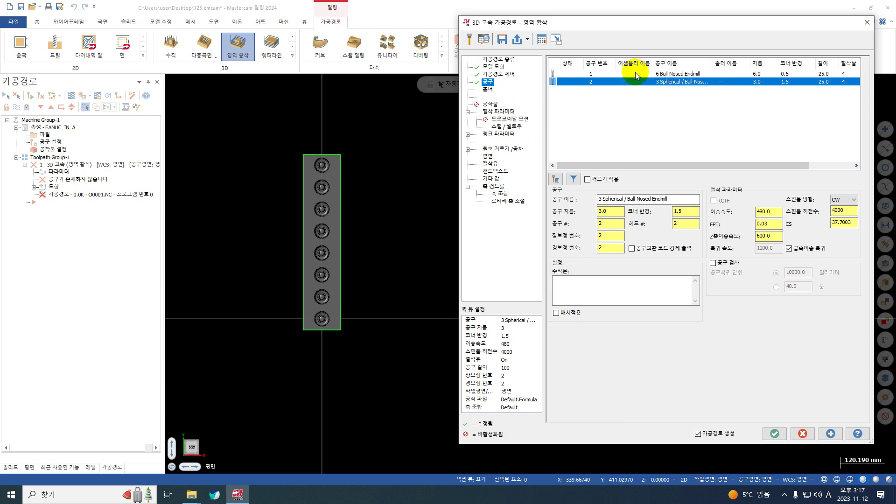
click(636, 74)
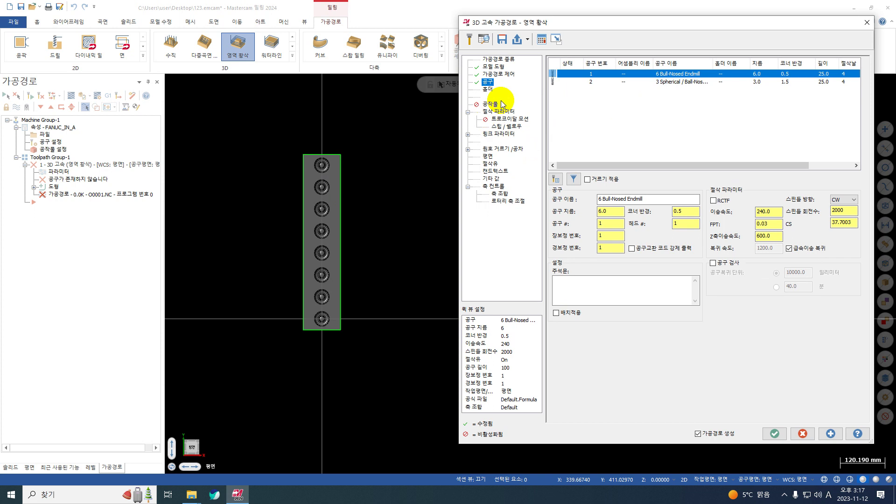
click(498, 112)
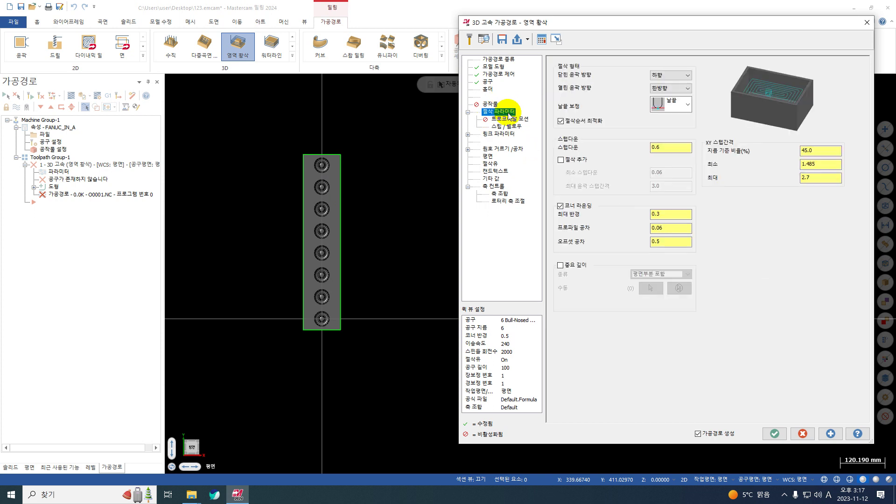
- Set the Area Roughing XY stepover to 50% of the tool diameter and the stepdown to 1
double_click(821, 155)
text(50)
key(Return)
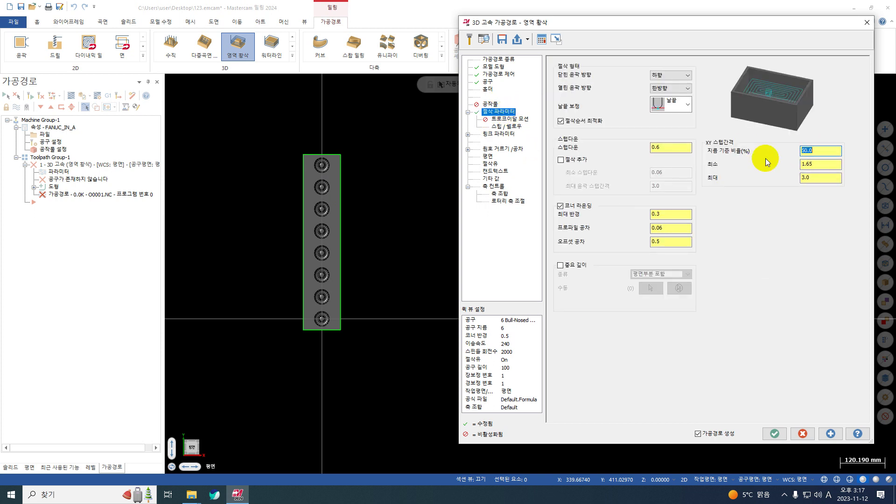
double_click(671, 148)
text(1)
key(Return)
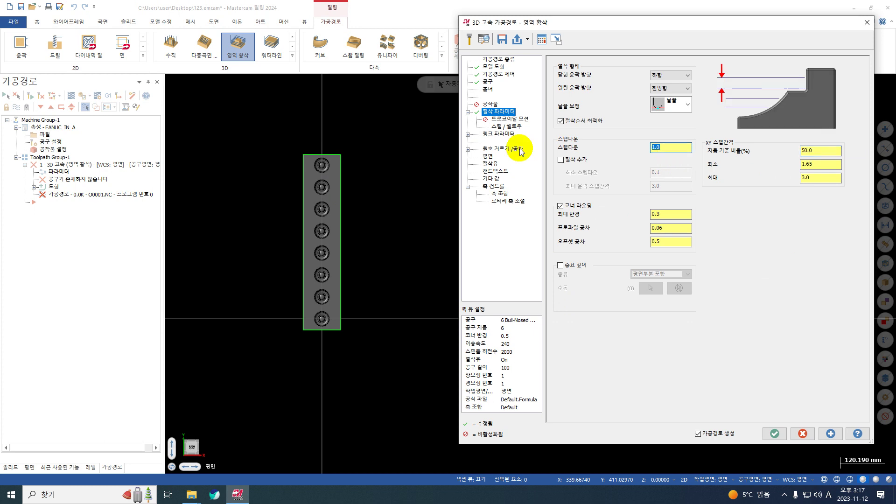
- Enable minimum and maximum Z depth limits without automatic depth or stock inclusion, and detect the limits 0.0 and -20.0 from the model
click(507, 127)
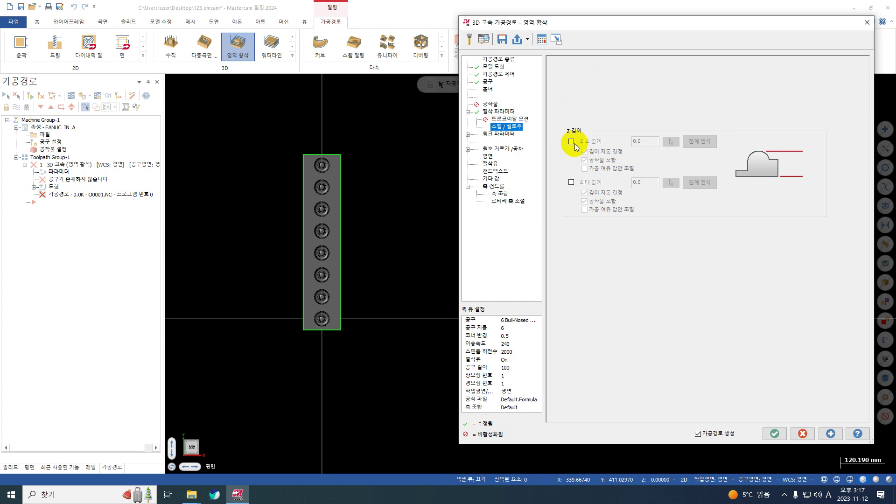
click(571, 141)
click(584, 160)
click(584, 152)
click(584, 201)
click(584, 193)
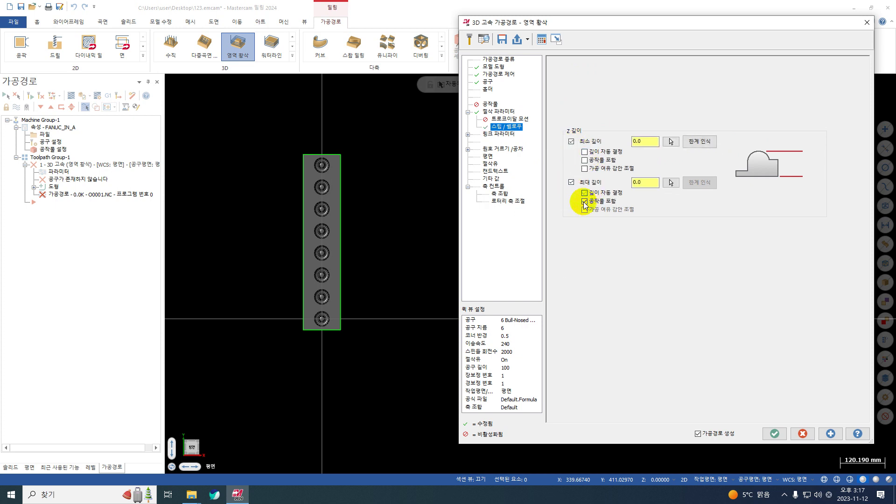
click(699, 183)
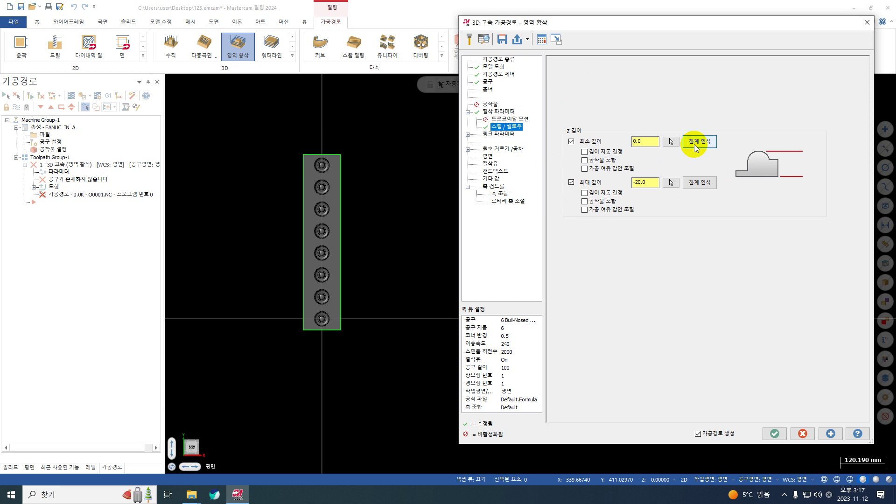
- Review the helix entry motion, the home/reference points and the arc filter/tolerance settings of the Area Roughing toolpath
click(467, 134)
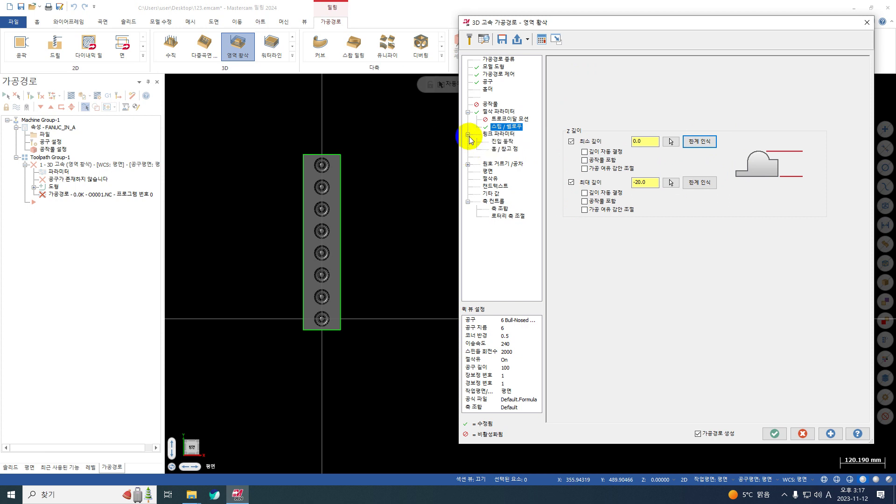
click(507, 142)
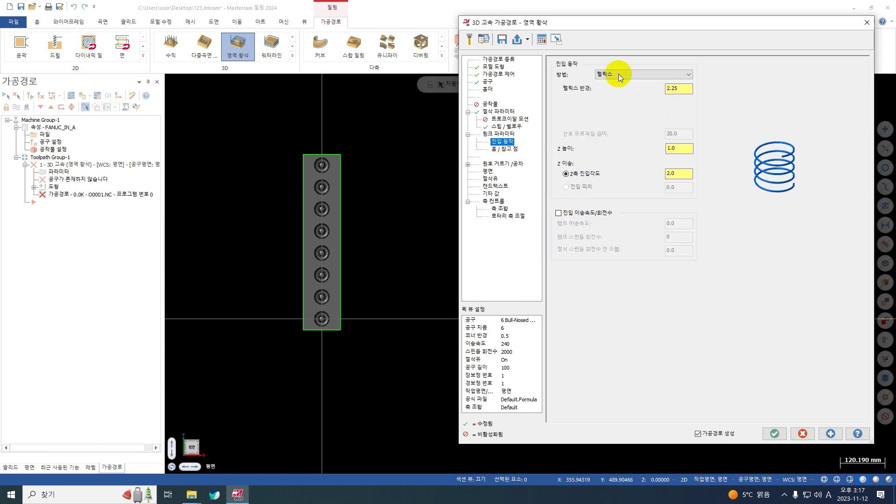
click(676, 88)
click(676, 148)
click(504, 150)
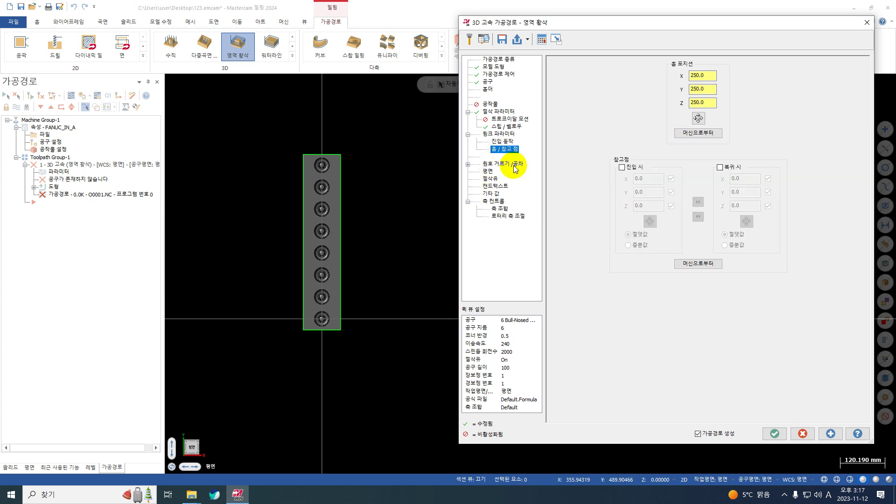
click(515, 167)
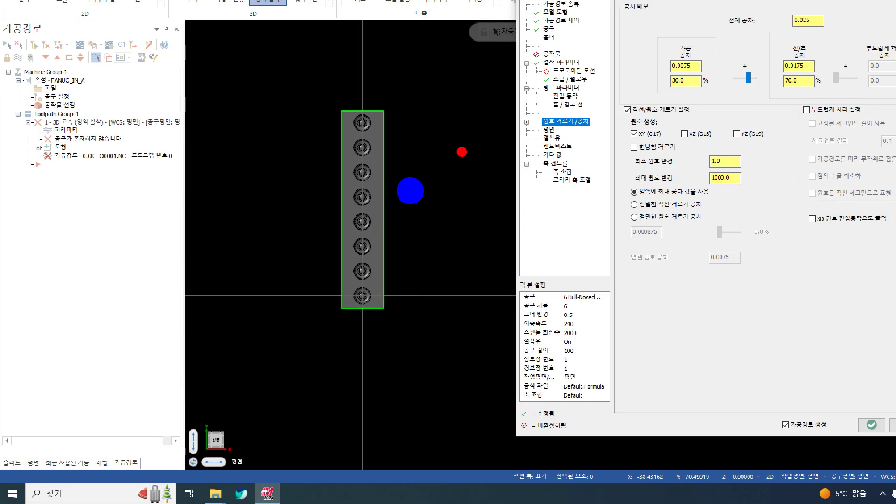
mouse_move(457, 312)
mouse_down()
mouse_move(406, 314)
mouse_move(355, 135)
mouse_move(502, 219)
mouse_move(472, 297)
mouse_up()
mouse_move(398, 328)
mouse_down()
mouse_move(303, 91)
mouse_move(523, 177)
mouse_move(461, 319)
mouse_up()
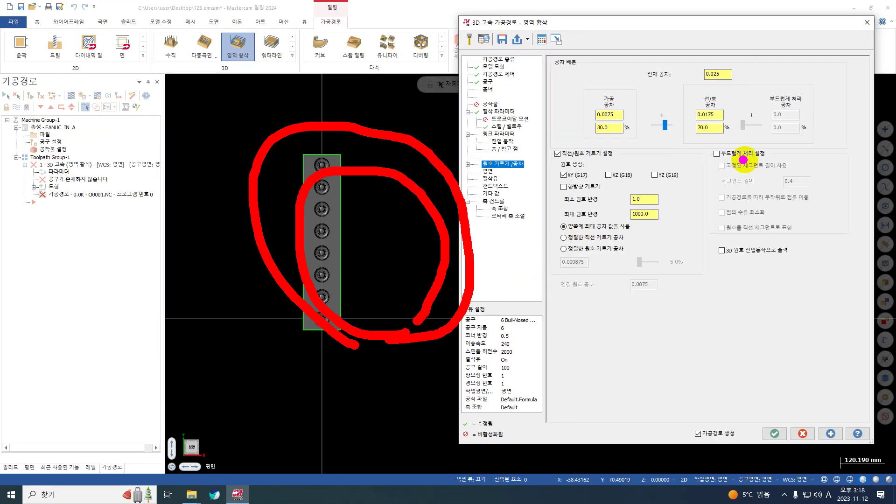
drag(840, 132, 828, 85)
mouse_move(735, 132)
mouse_down()
mouse_move(843, 214)
mouse_move(835, 178)
mouse_up()
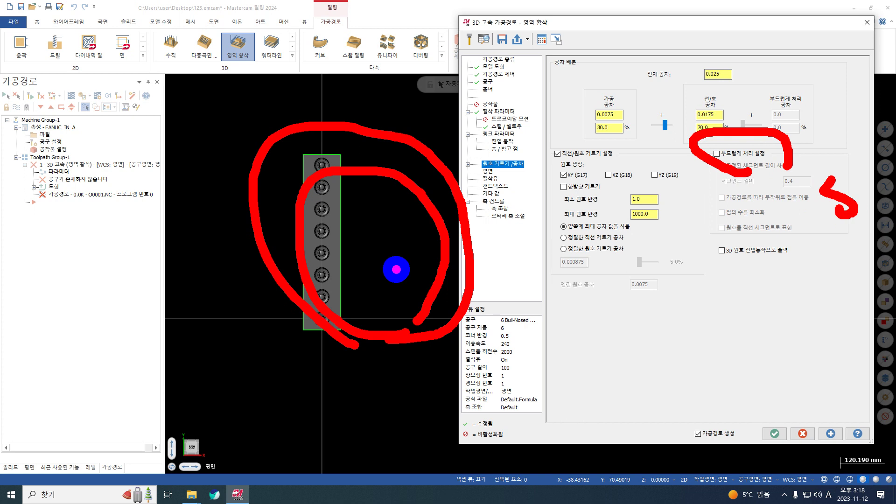
mouse_move(279, 384)
mouse_down()
mouse_move(294, 372)
mouse_move(266, 300)
mouse_move(352, 113)
mouse_move(464, 214)
mouse_move(436, 336)
mouse_move(320, 353)
mouse_move(266, 310)
mouse_move(262, 132)
mouse_move(466, 200)
mouse_move(289, 347)
mouse_move(196, 293)
mouse_up()
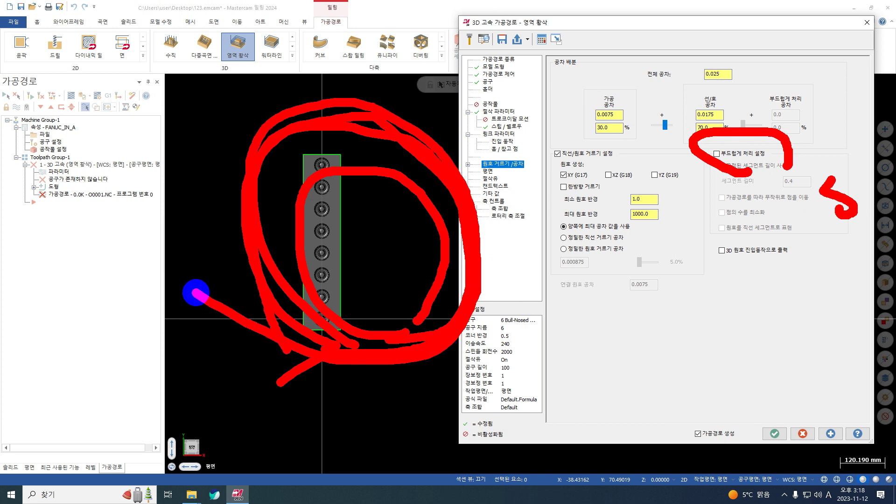
key(Escape)
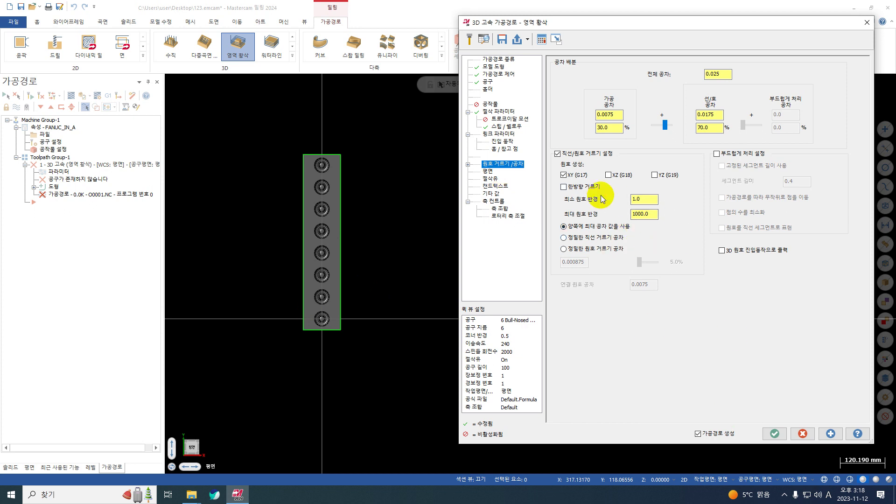
- Turn off line/arc filtering for the Area Roughing toolpath and generate the toolpath
click(573, 155)
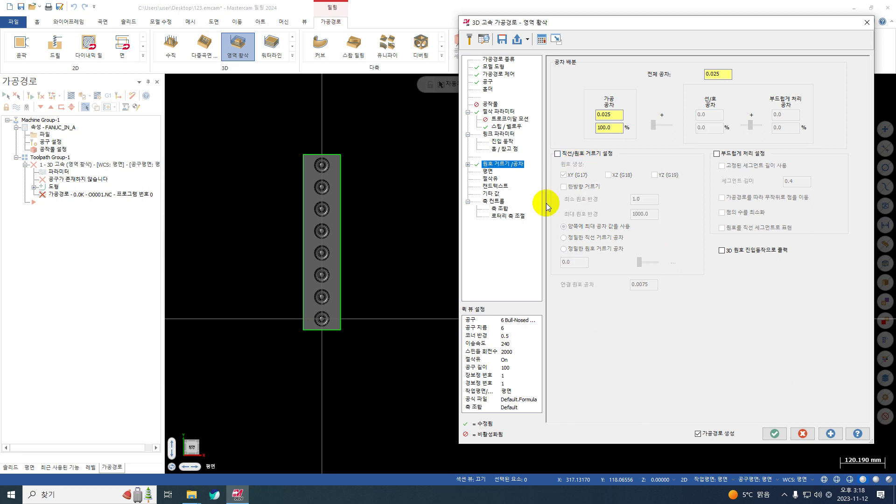
click(773, 438)
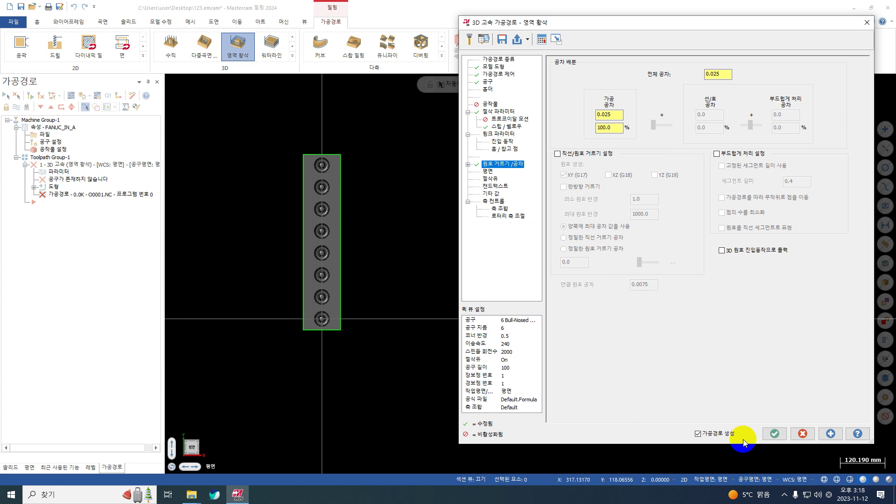
click(774, 433)
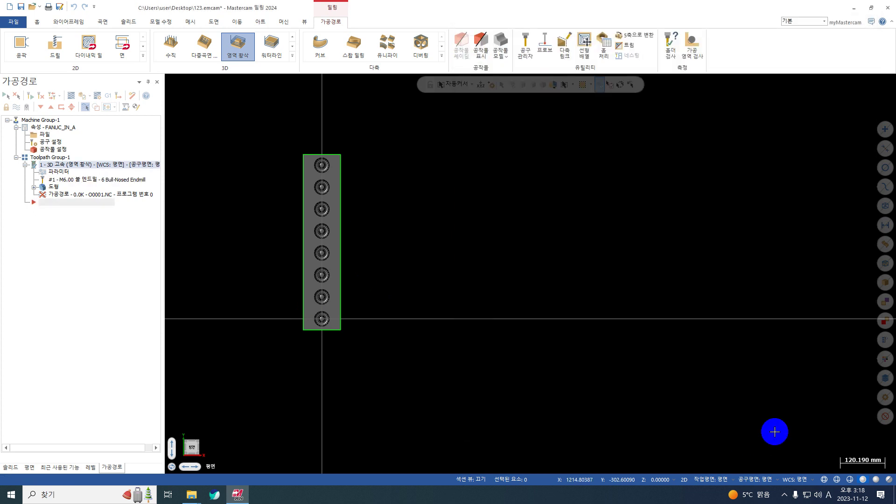
- Backplot the Area Roughing toolpath to its end in a tilted view, inspect the pocket cuts and close the backplot
middle_drag(300, 250, 257, 217)
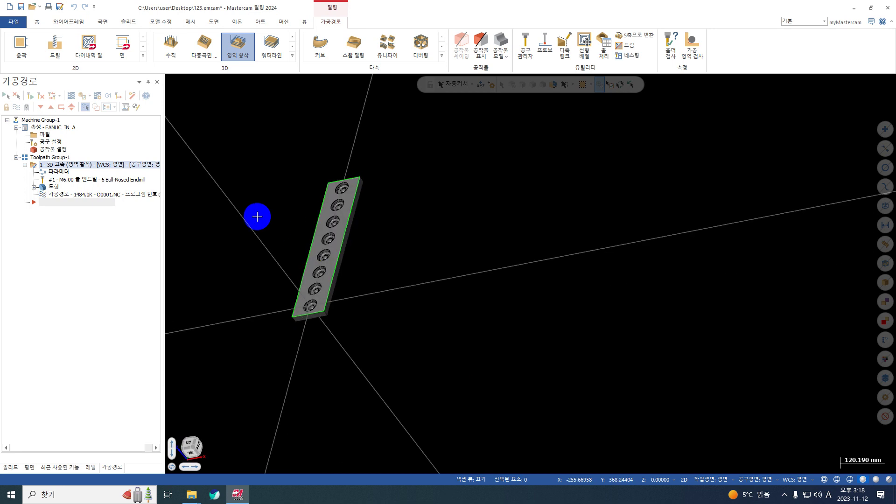
click(71, 95)
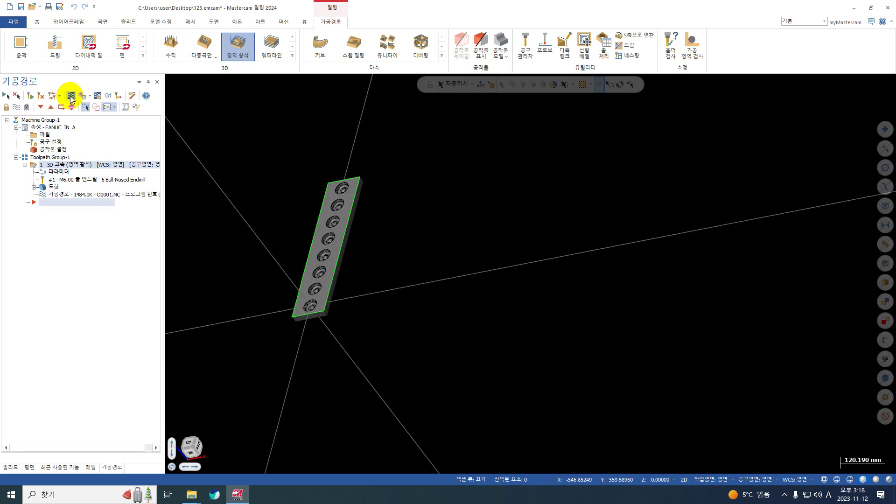
click(202, 75)
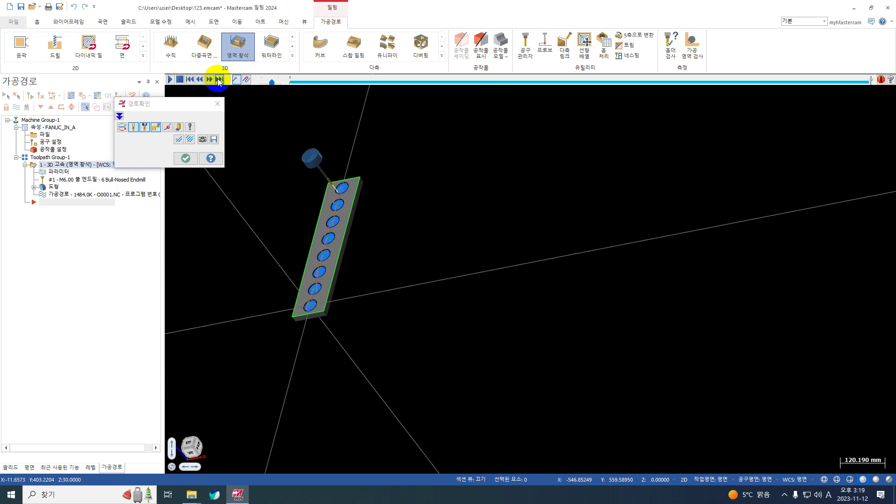
middle_drag(425, 247, 195, 169)
click(185, 159)
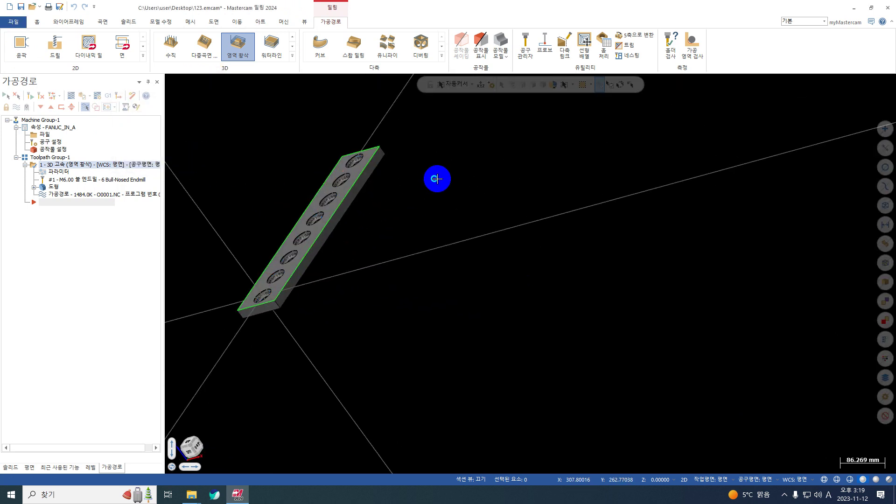
- Return to the top view, toggle the toolpath display and collapse the Area Roughing operation in the toolpath tree
right_click(437, 179)
click(458, 226)
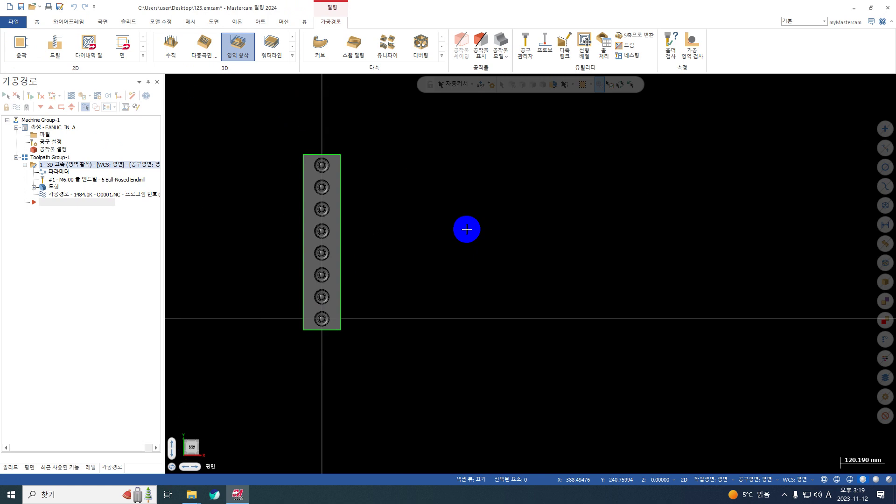
scroll(322, 322, up, 5)
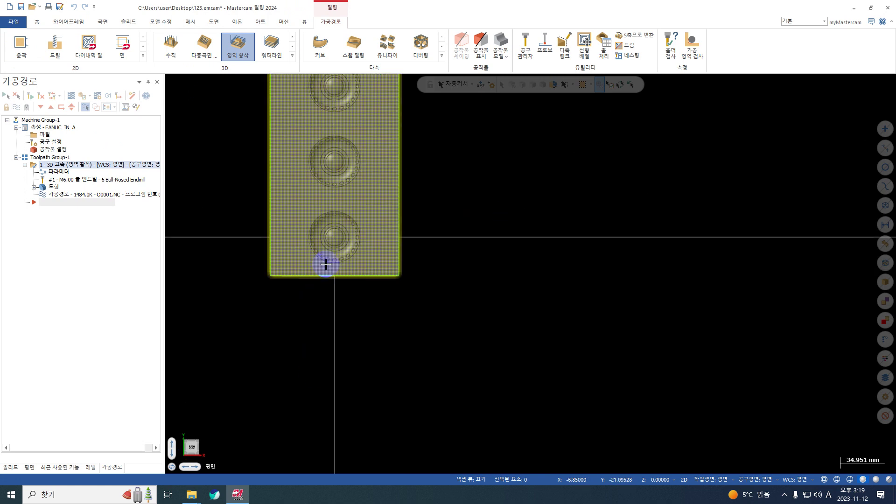
key(alt+t)
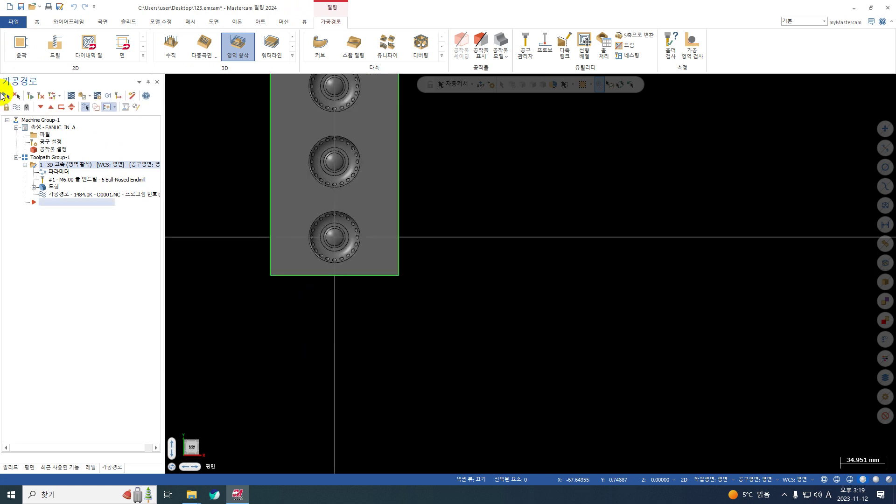
click(25, 165)
scroll(312, 313, down, 3)
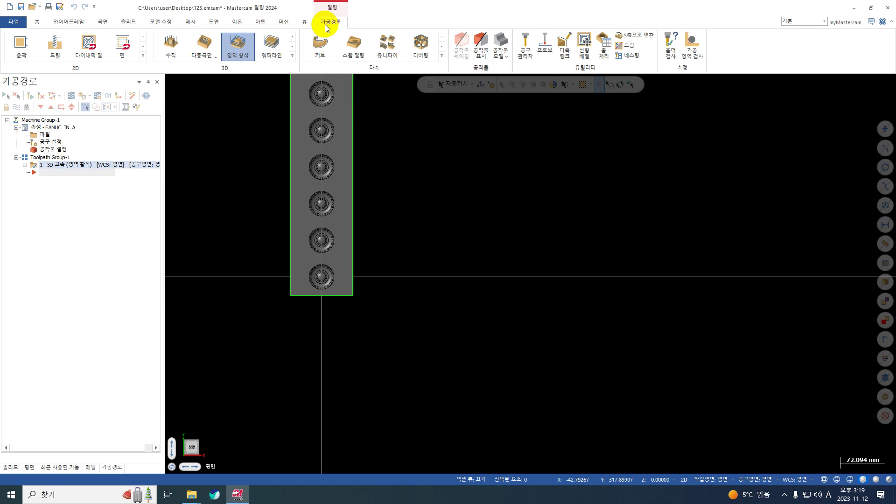
- Create a 3D high-speed Waterline toolpath with all faces of the plate as the machining geometry
click(273, 45)
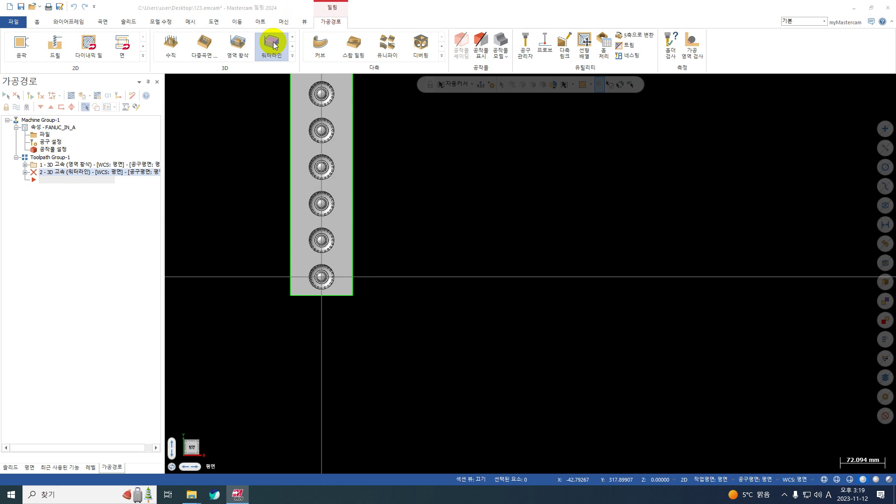
scroll(367, 216, down, 3)
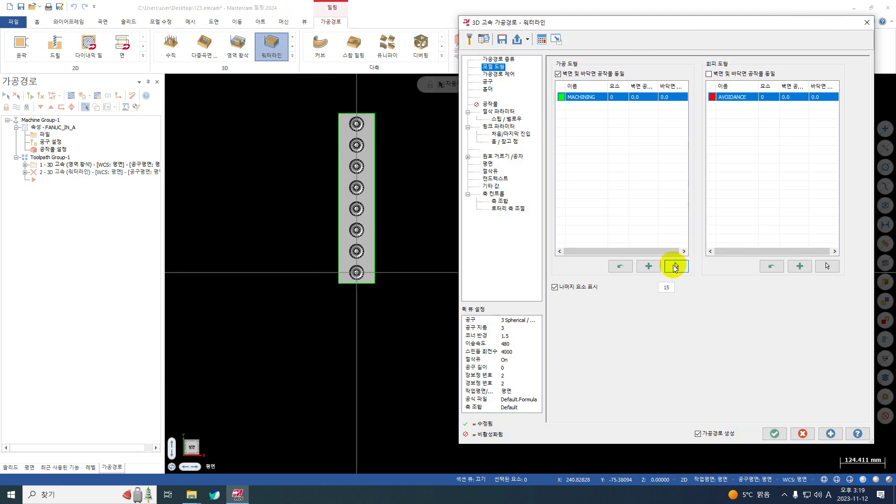
click(676, 266)
drag(419, 95, 238, 343)
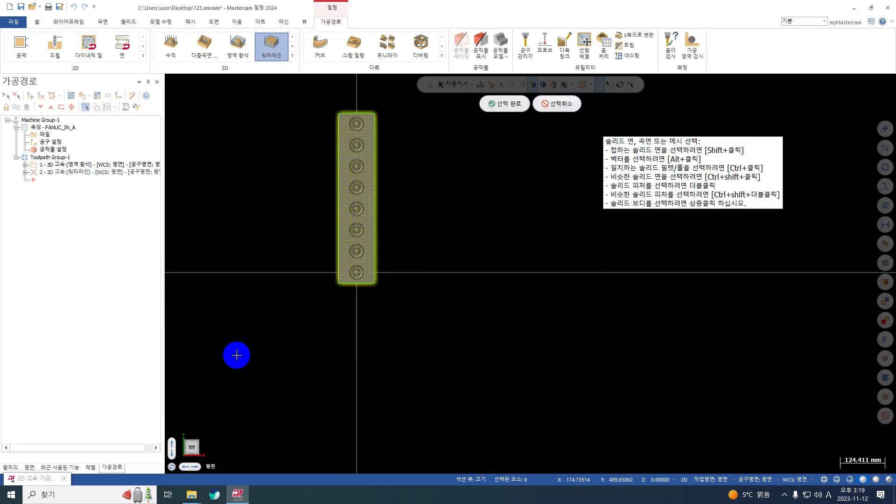
key(Return)
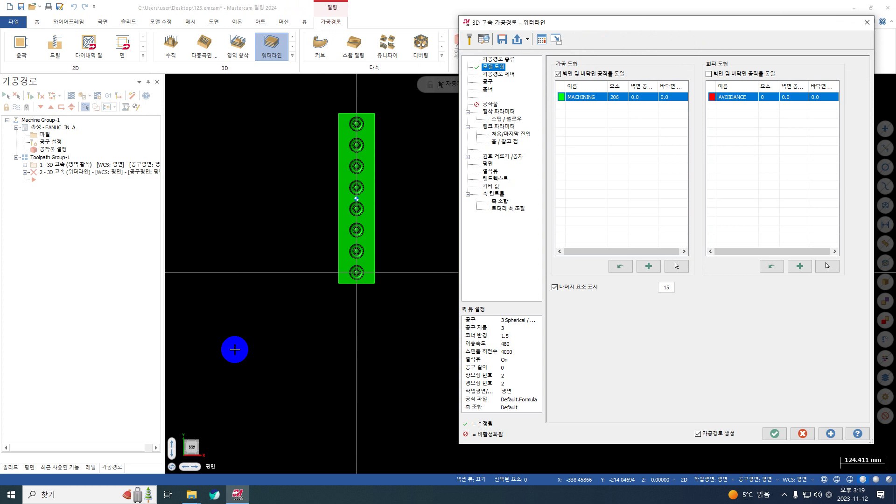
- Chain the plate's rectangular outline as the containment boundary of the Waterline toolpath
click(498, 73)
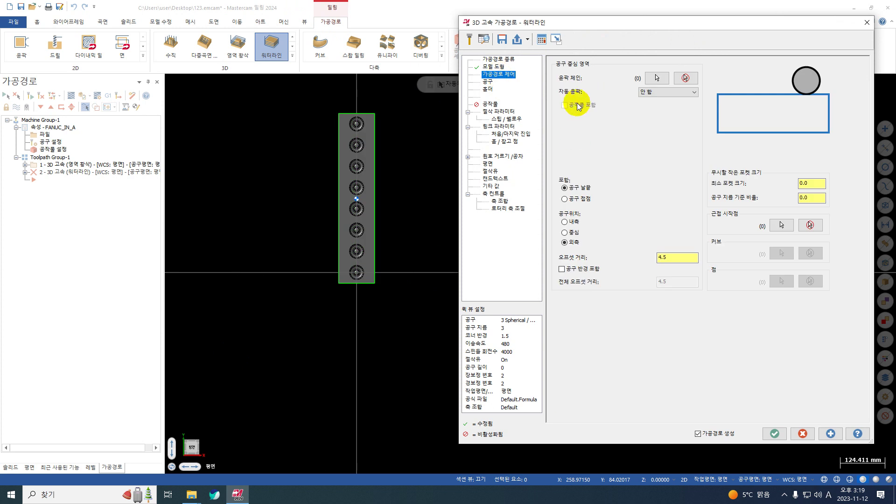
click(658, 78)
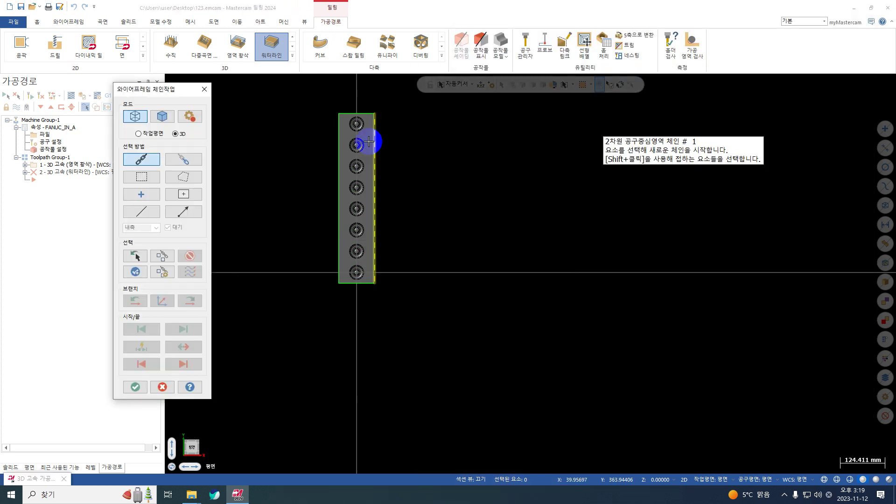
click(369, 141)
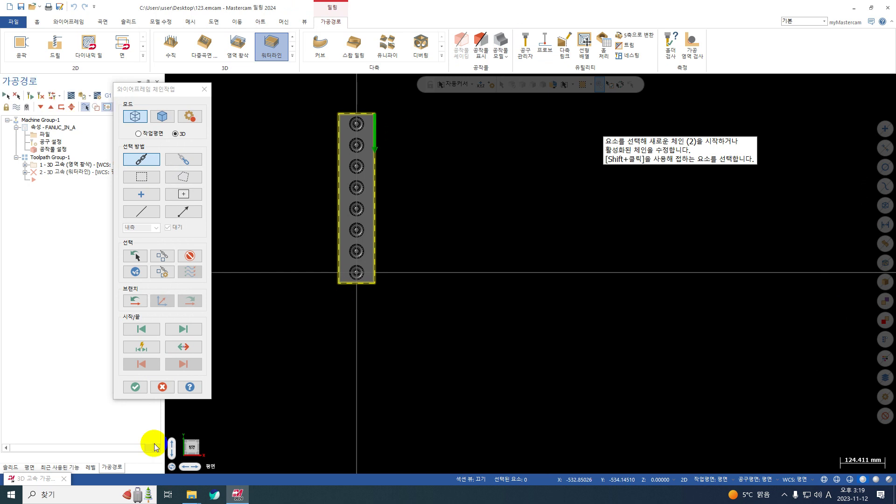
click(134, 386)
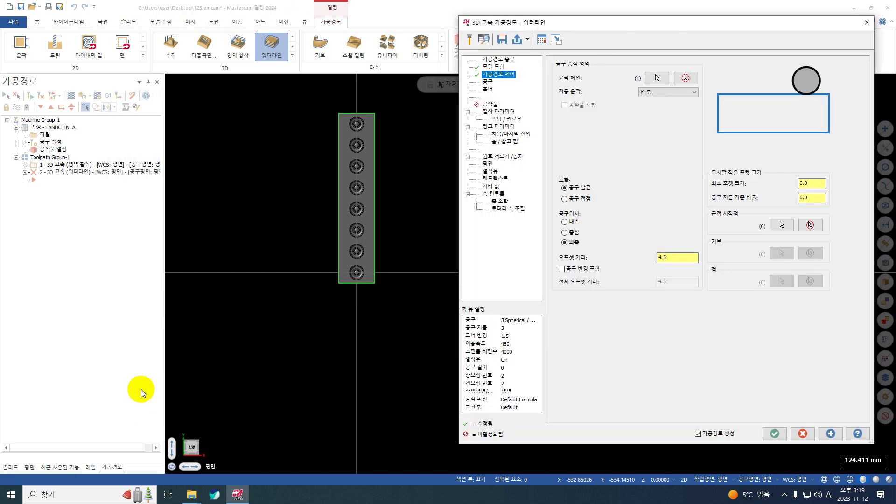
- Check the Waterline toolpath's 3 mm ball-nosed endmill and turn off Add Cut in the cut parameters
click(488, 82)
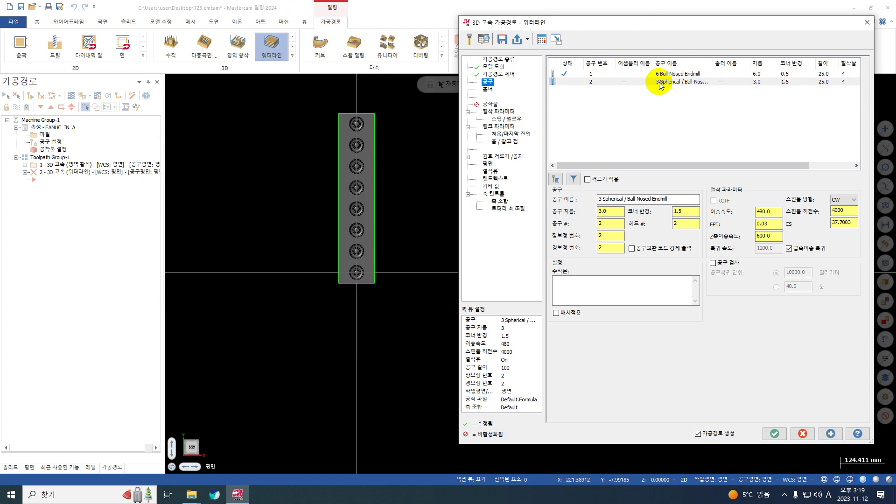
click(499, 111)
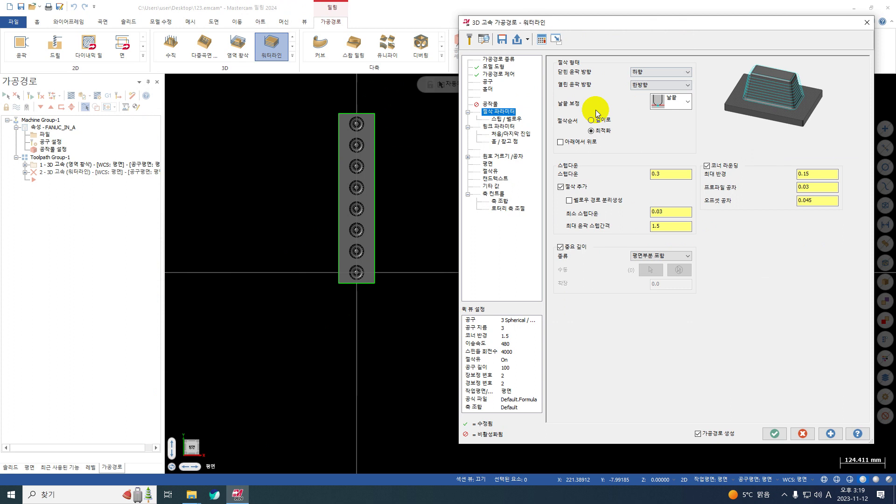
click(666, 175)
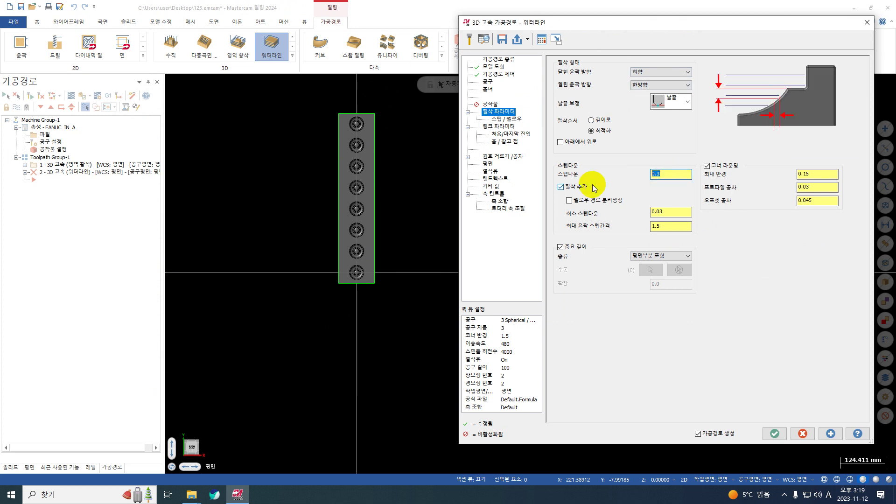
click(573, 187)
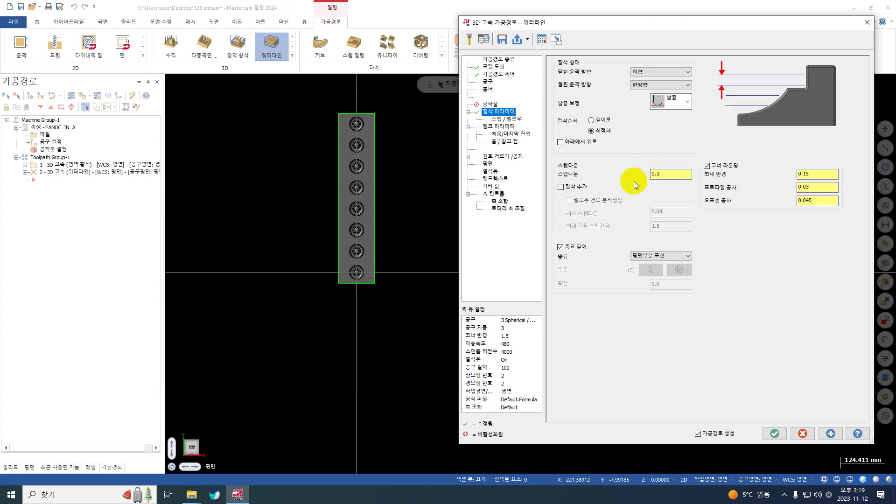
- Set the starting angle in the Steep/Shallow settings of the Waterline toolpath to 0.0
click(506, 119)
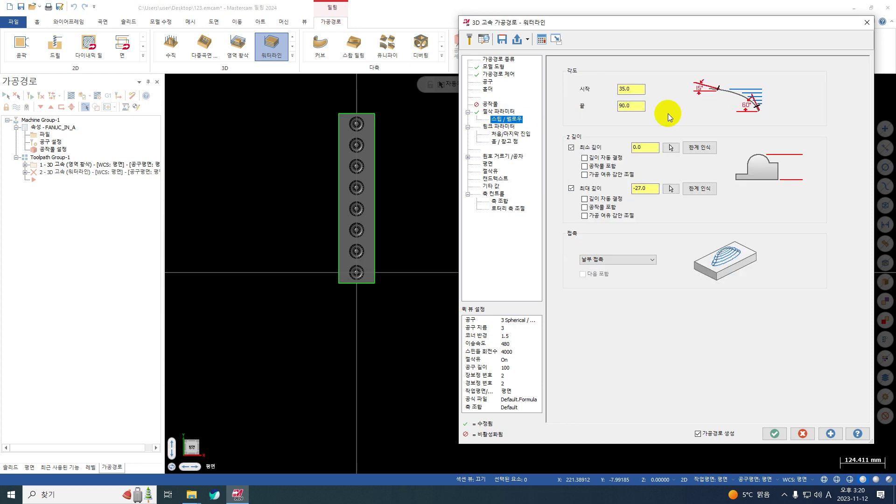
double_click(627, 89)
text(0.0)
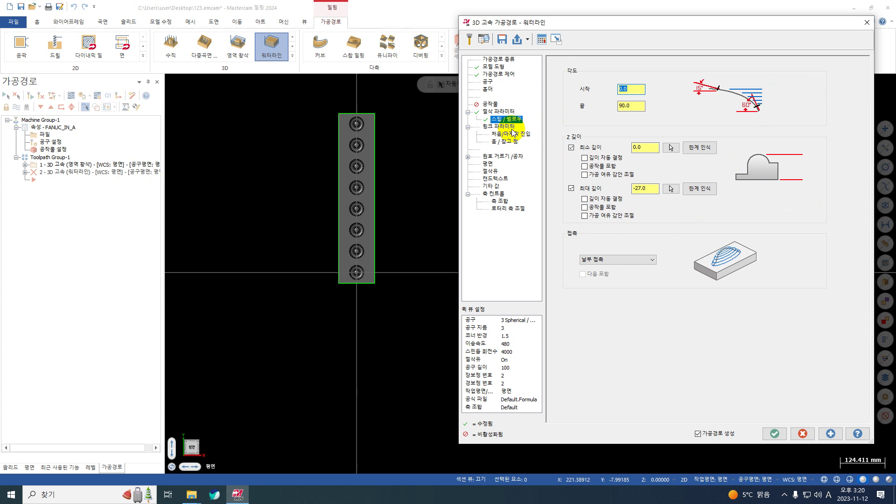
- Turn off the auxiliary entry in the linking parameters and set the lead-in radius to 1.5
click(500, 126)
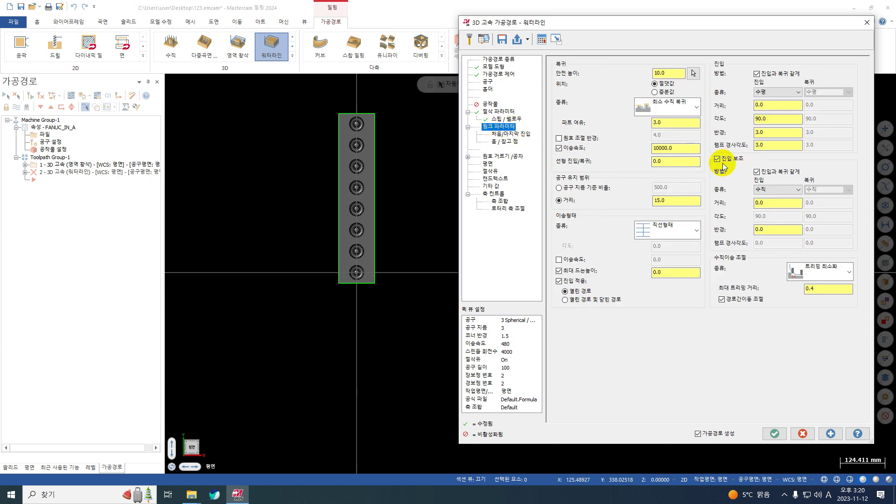
click(741, 158)
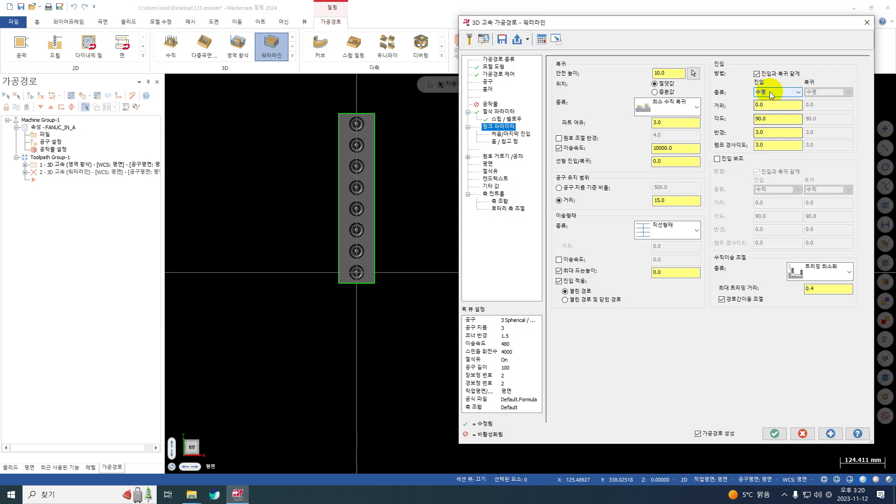
click(777, 132)
text(1.5)
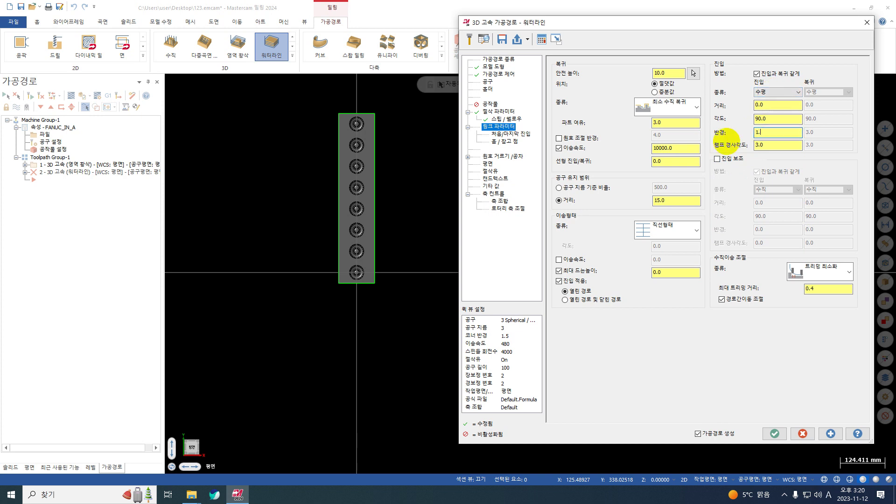
key(Return)
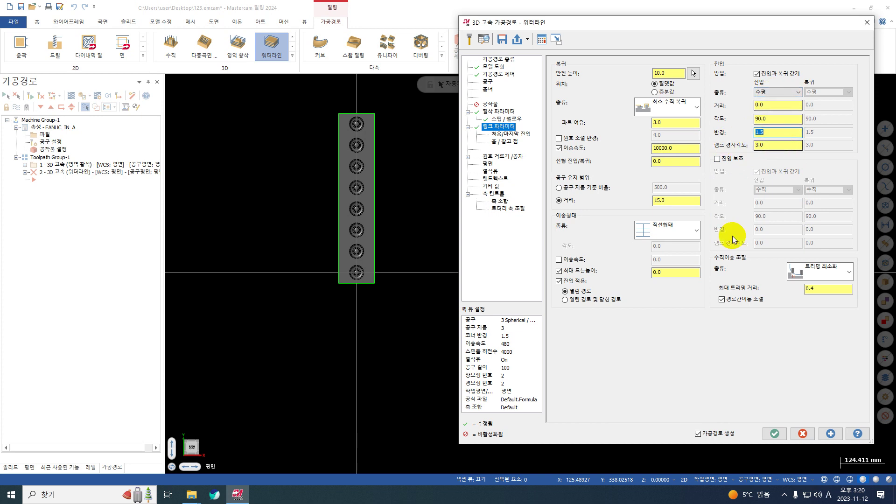
- Set the tool-keep-down distance to 10 and the maximum trimming distance to 0.15, then accept the Waterline parameters
click(670, 200)
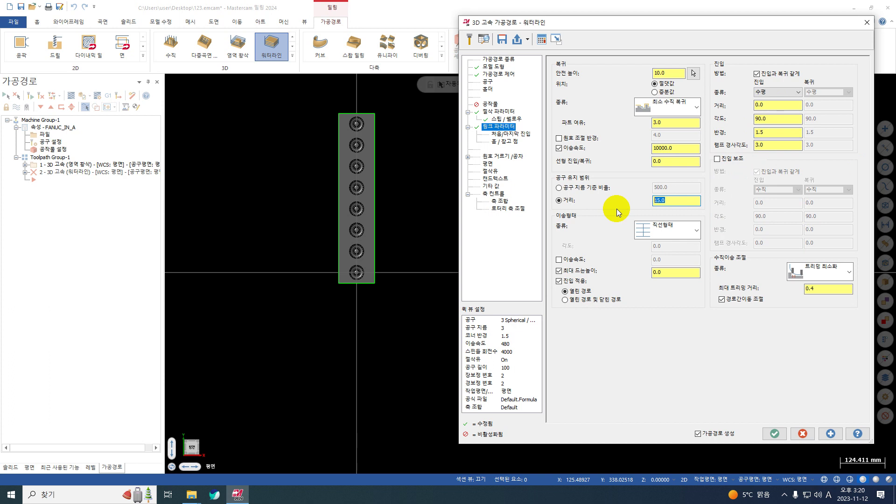
text(10)
key(Return)
click(824, 288)
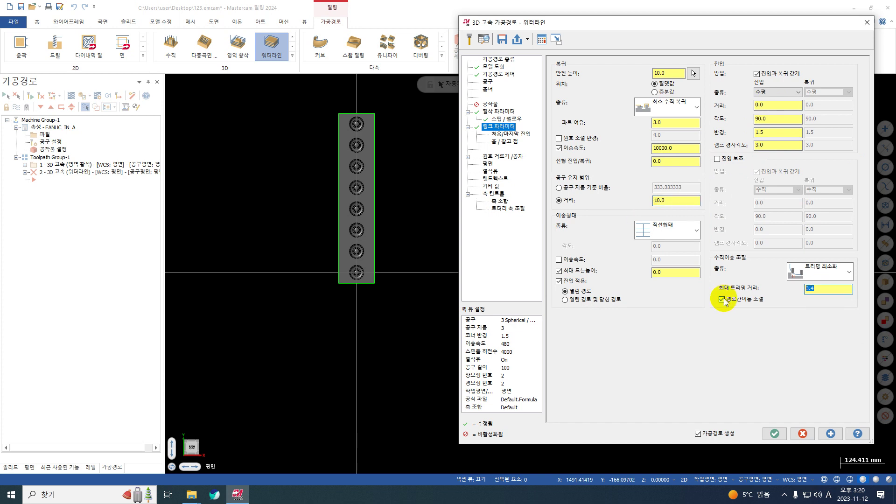
text(0.15)
key(Return)
click(774, 434)
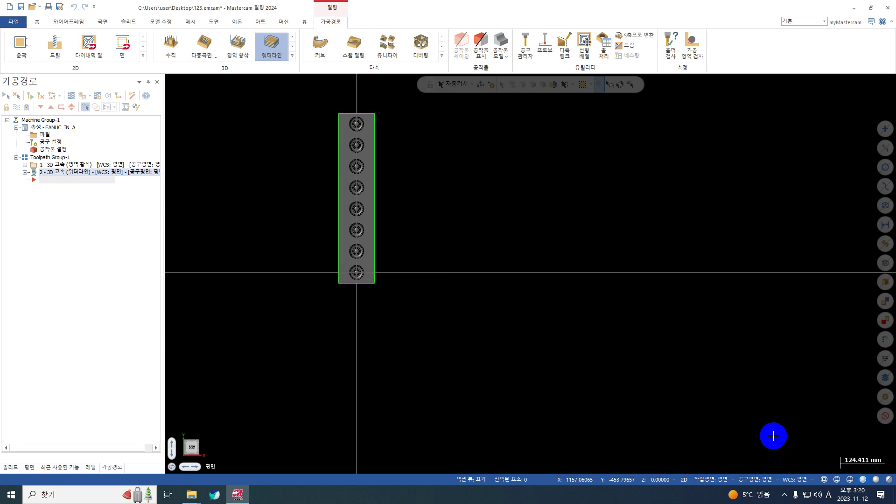
- Tilt the view of the plate and monitor the Waterline calculation in the multi-threading manager until processing ends
middle_drag(313, 252, 264, 218)
scroll(365, 271, up, 2)
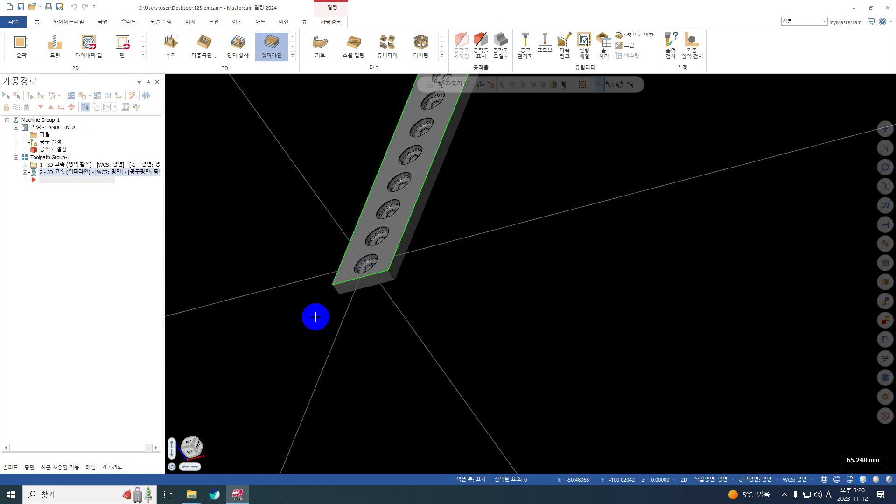
click(304, 22)
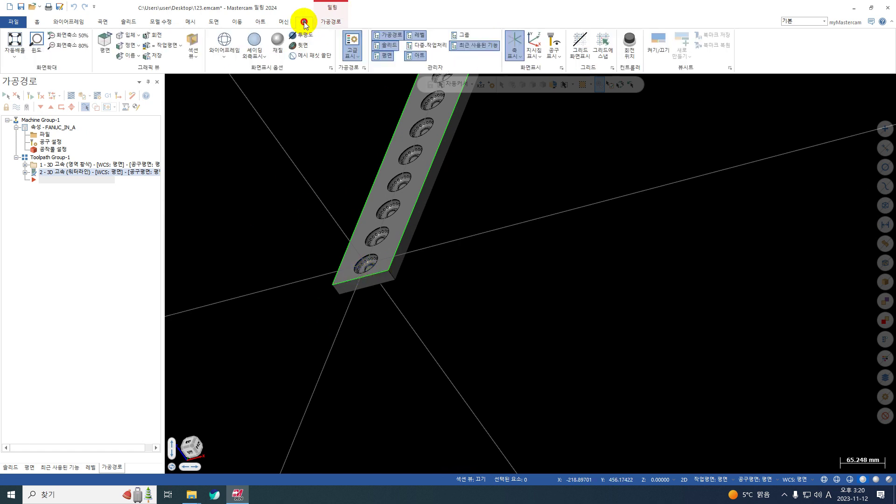
click(432, 45)
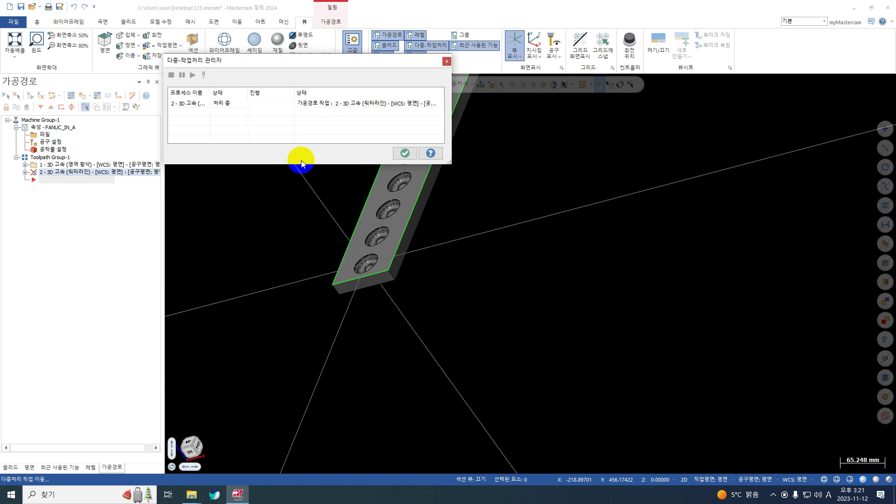
click(402, 153)
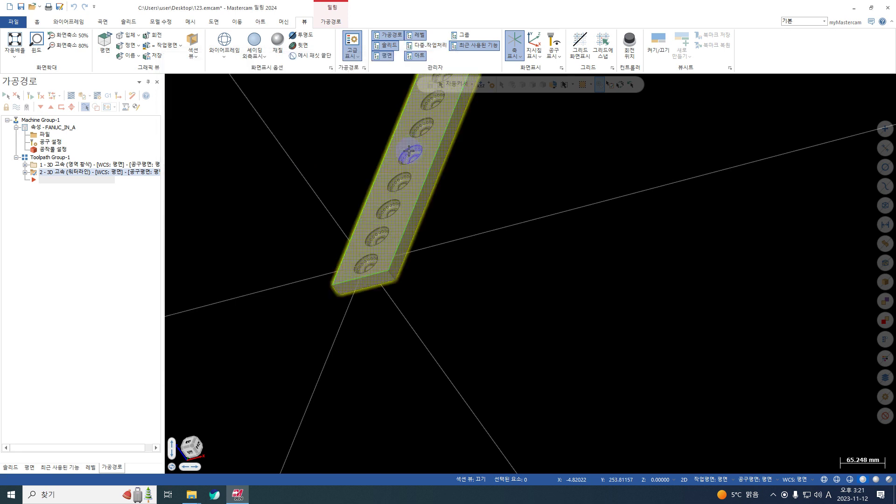
- Backplot the Waterline toolpath to its end, inspect the cuts along the plate's outer walls and close the backplot
click(71, 95)
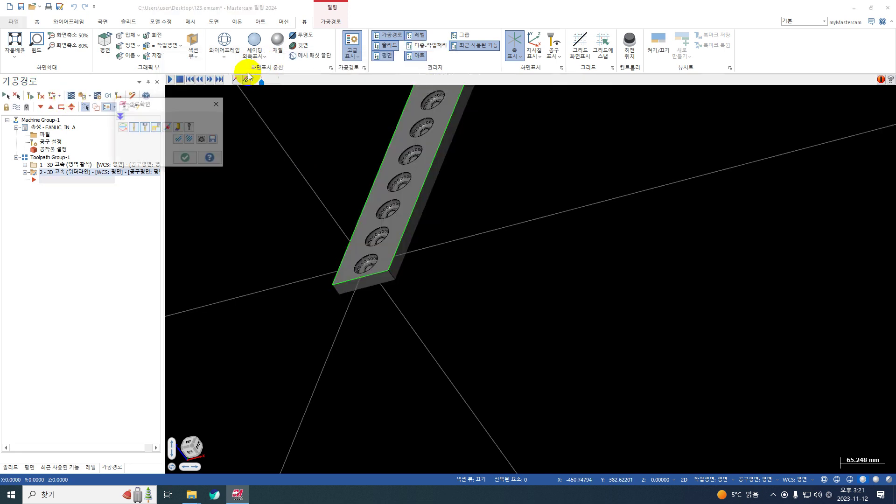
click(219, 79)
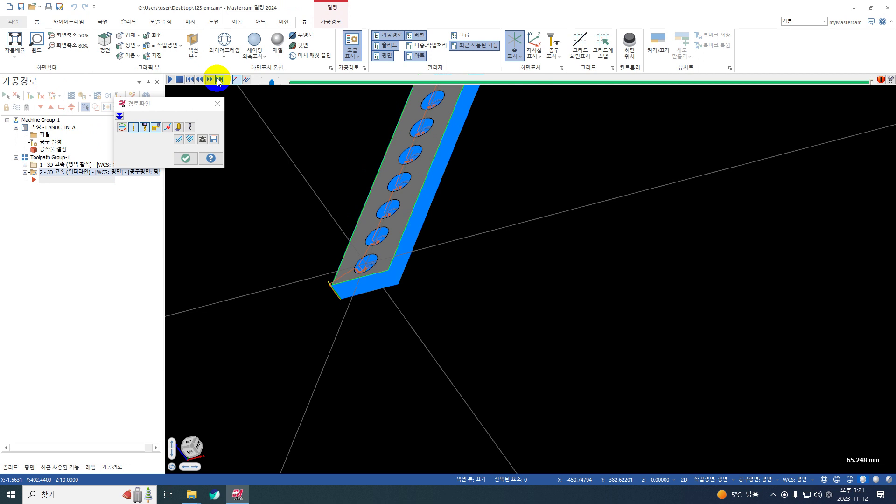
scroll(366, 310, up, 5)
mouse_move(370, 284)
middle_down()
mouse_move(390, 218)
mouse_move(414, 244)
mouse_move(443, 243)
middle_up()
scroll(280, 325, up, 3)
scroll(294, 286, up, 3)
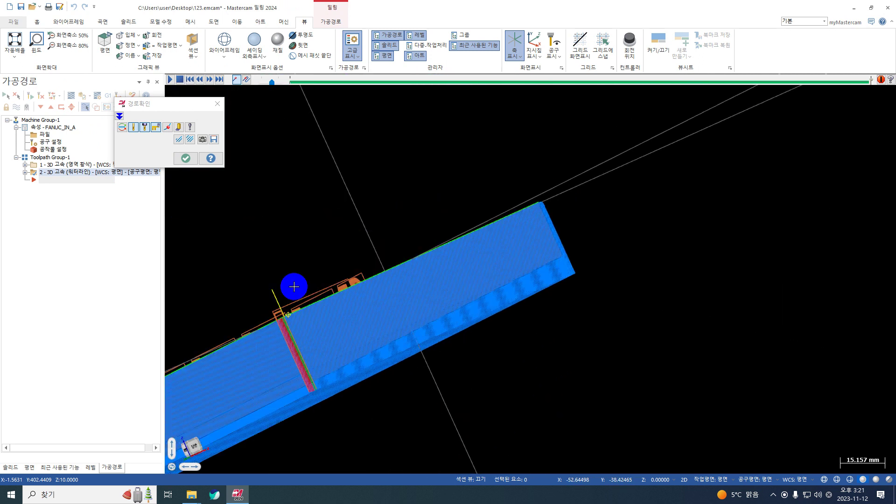
scroll(310, 307, down, 5)
click(186, 159)
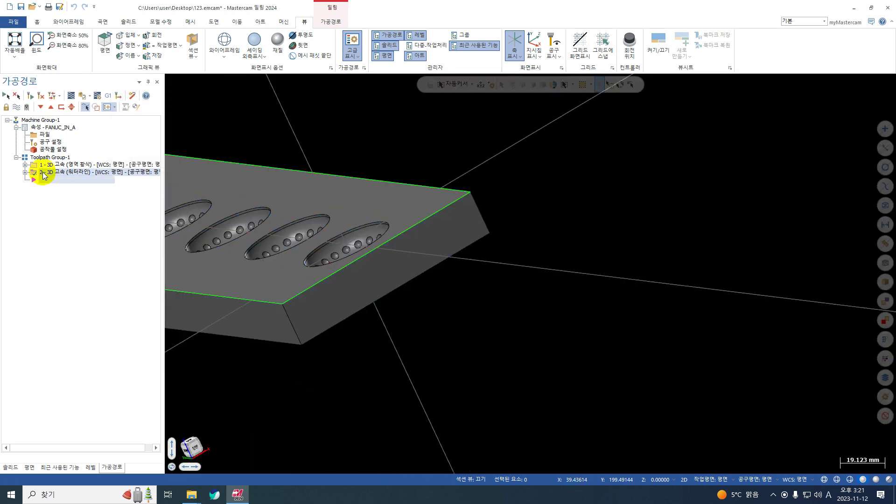
- Reopen the Waterline parameters, set the containment tool position to inside and accept the change
click(25, 172)
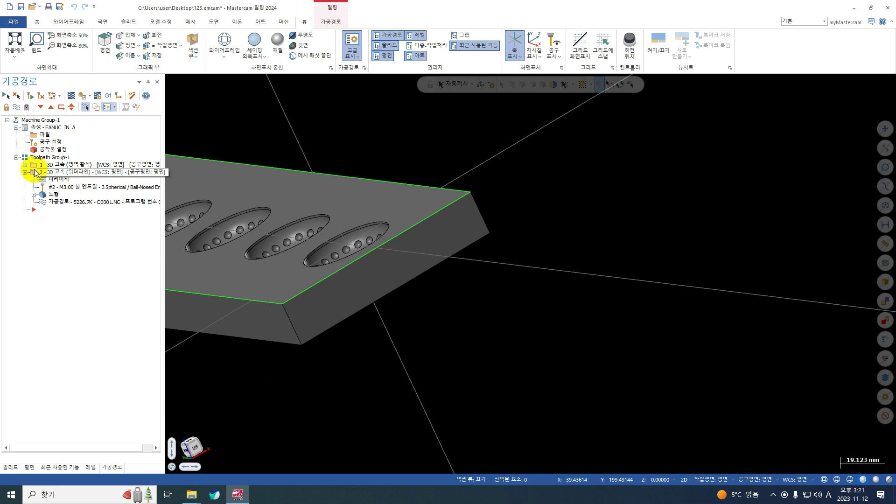
click(56, 179)
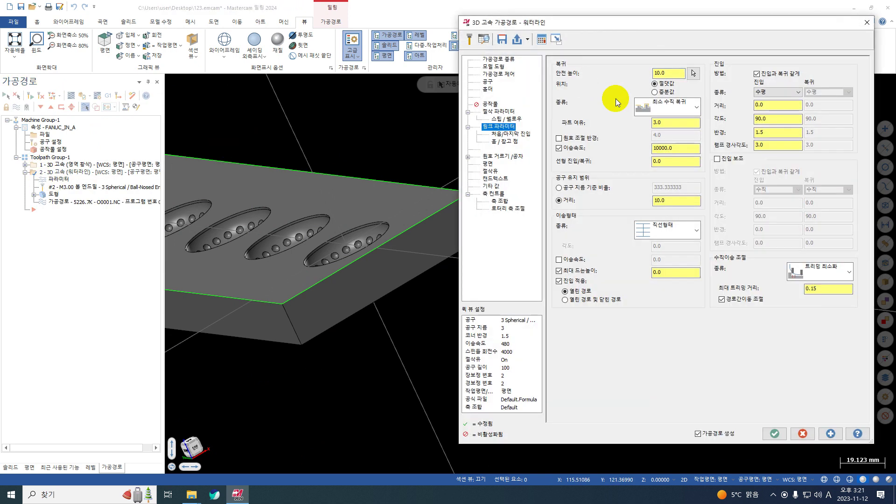
click(510, 77)
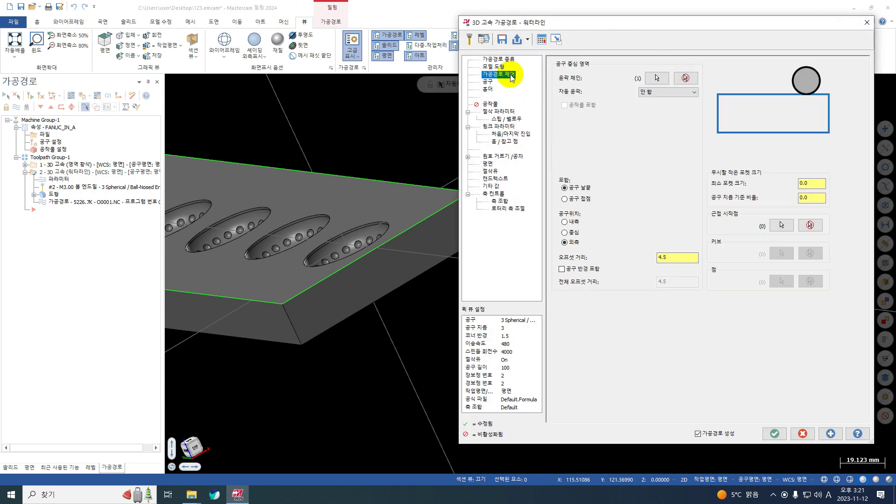
click(573, 233)
click(578, 223)
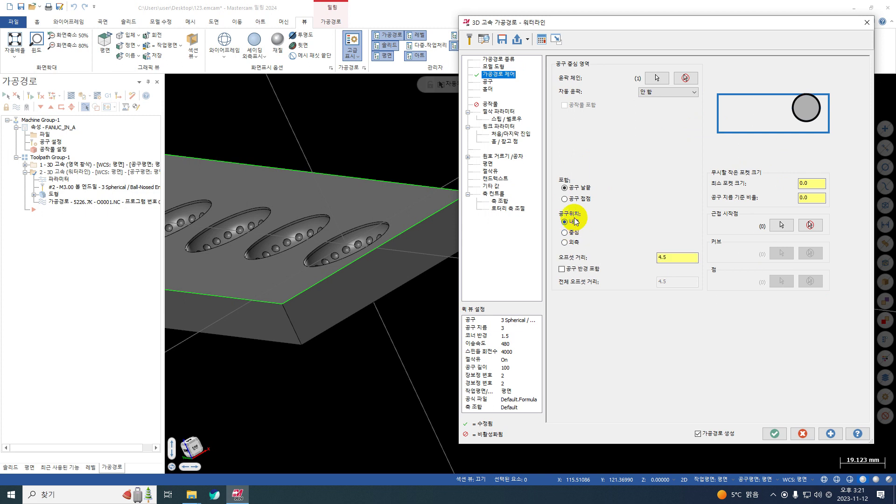
click(663, 257)
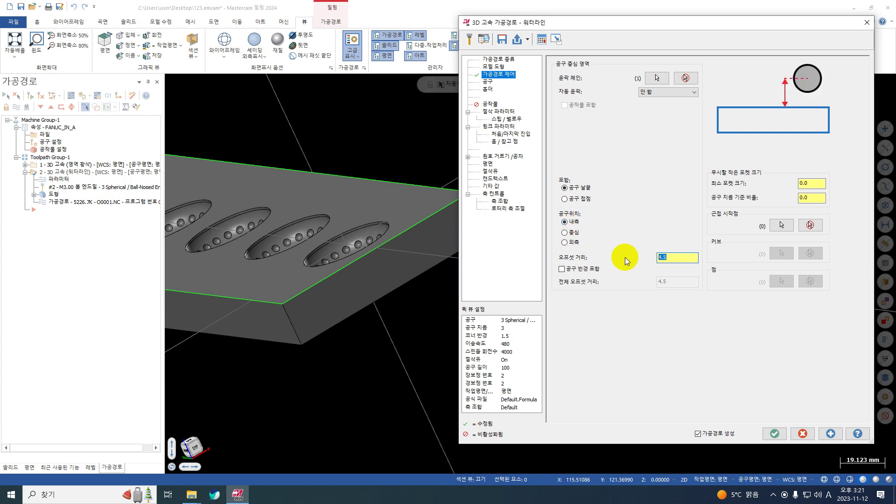
click(778, 435)
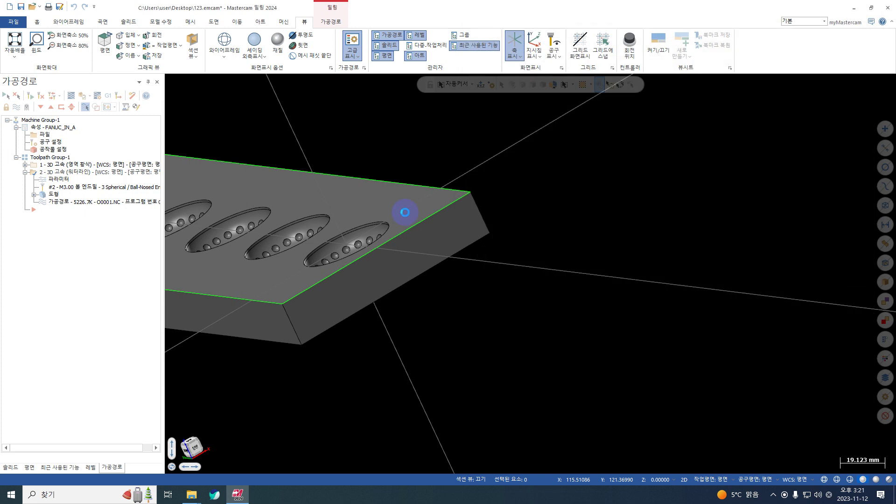
- Backplot the complete waterline toolpath over the plate in the top plane view, then collapse its entry in the operations tree
right_click(558, 159)
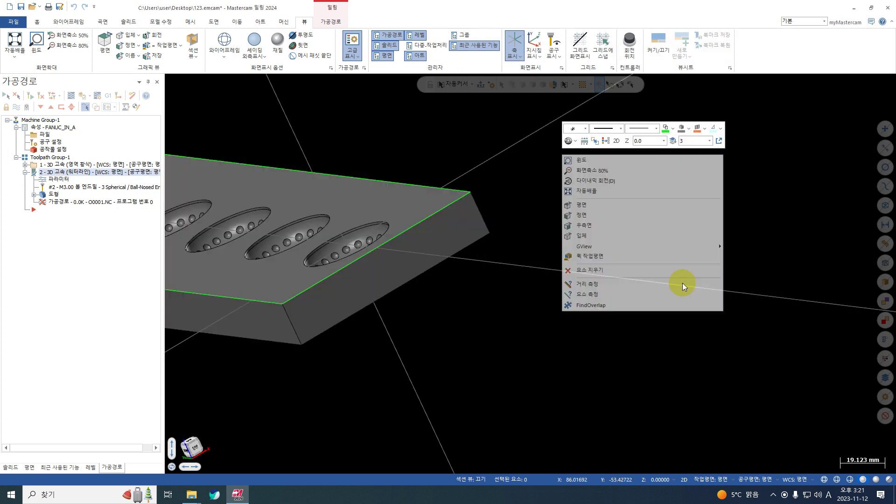
click(602, 205)
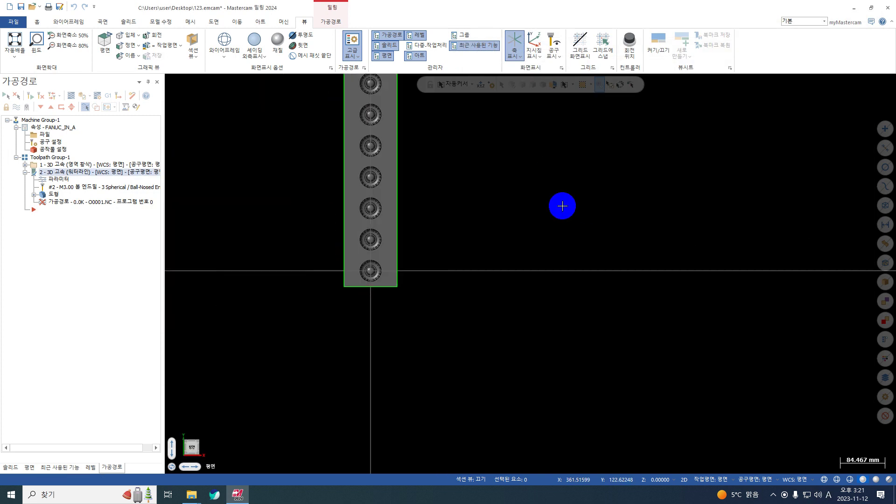
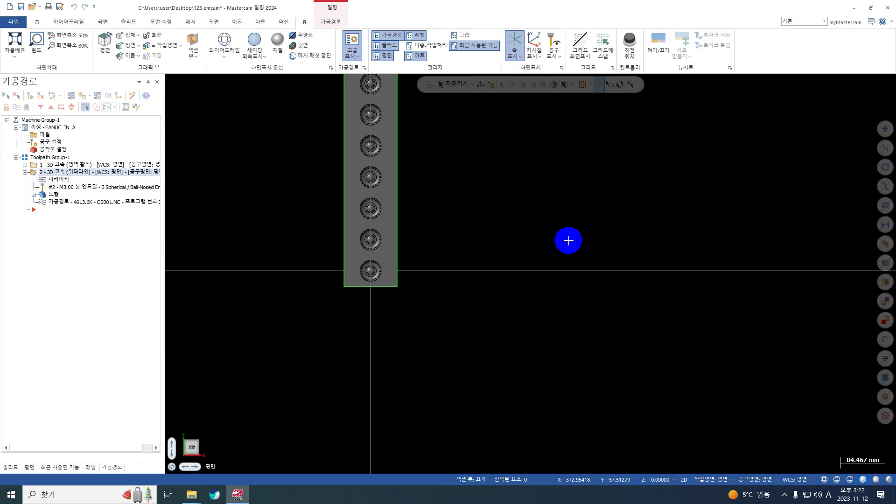
click(72, 94)
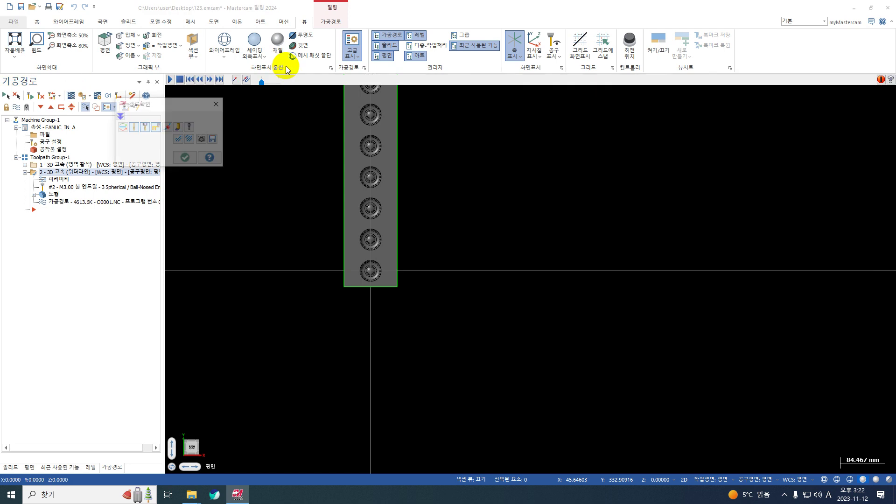
click(219, 79)
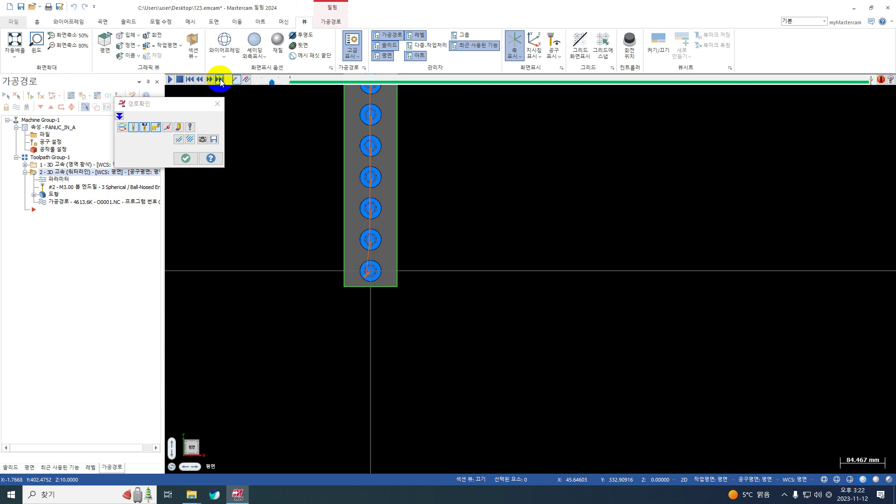
click(186, 158)
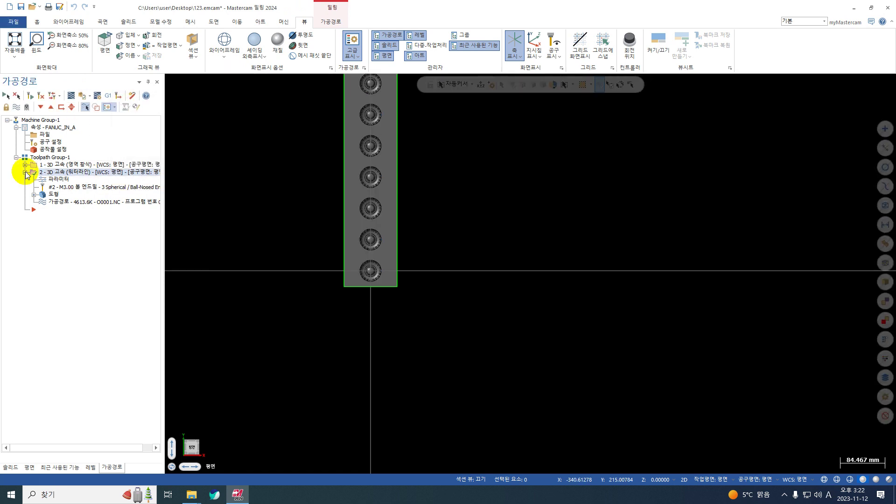
click(25, 172)
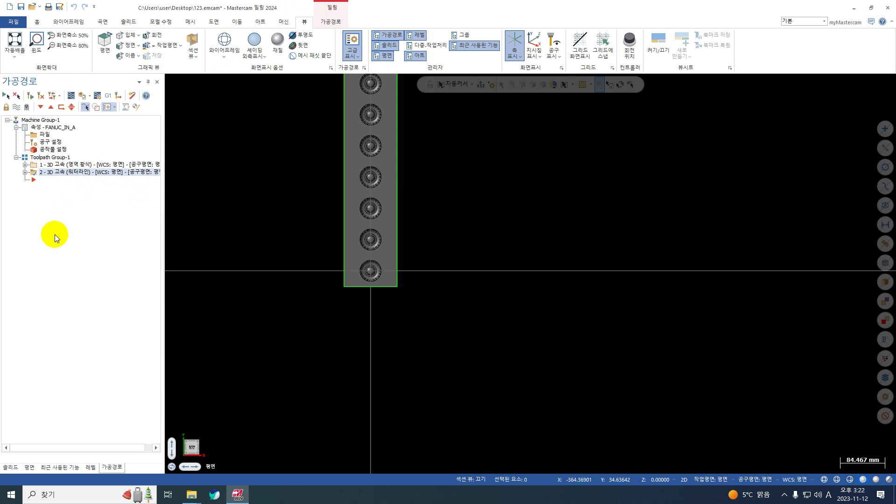
- Show level 120 with the ring part, hide level 3, and make a new level 100 the active level
click(91, 467)
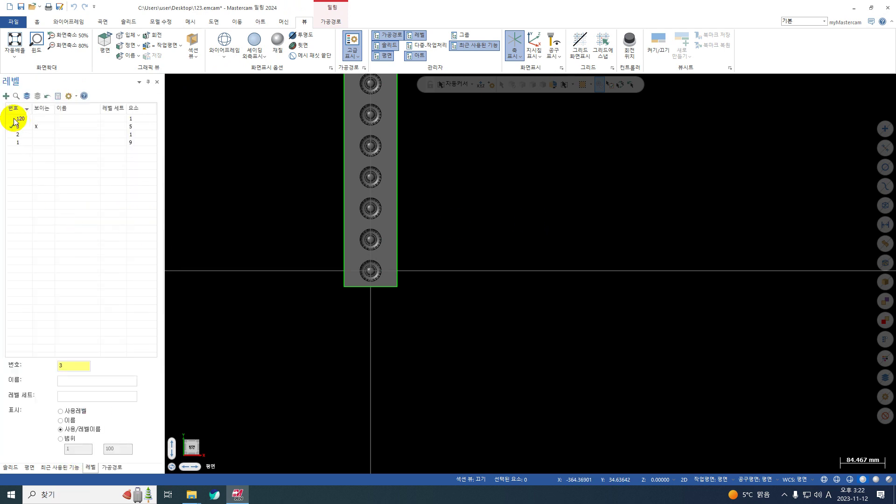
click(16, 119)
click(36, 126)
scroll(392, 289, up, 1)
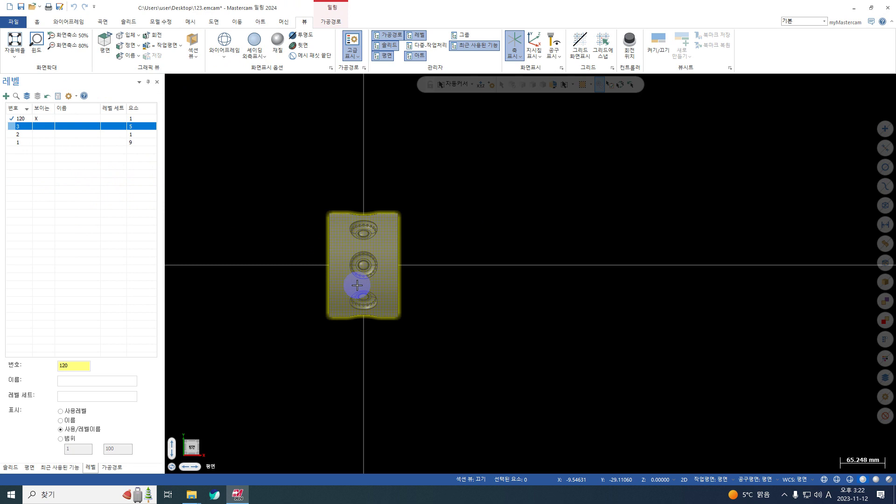
click(18, 118)
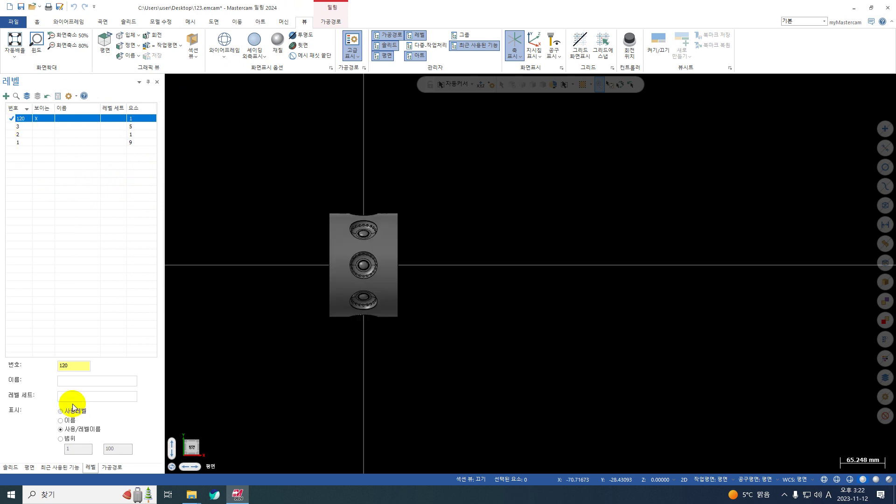
click(73, 366)
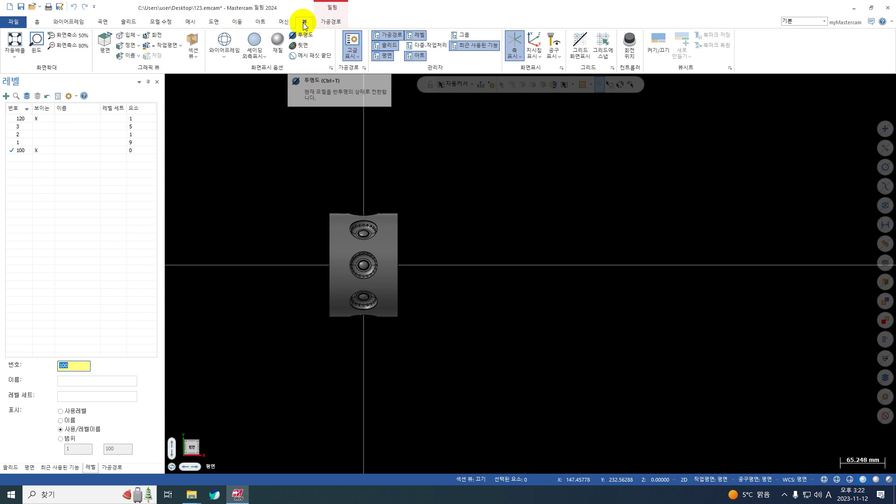
- Try to create a cylindrical bounding box around the ring along the X axis, with solid output instead of lines and arcs
click(79, 23)
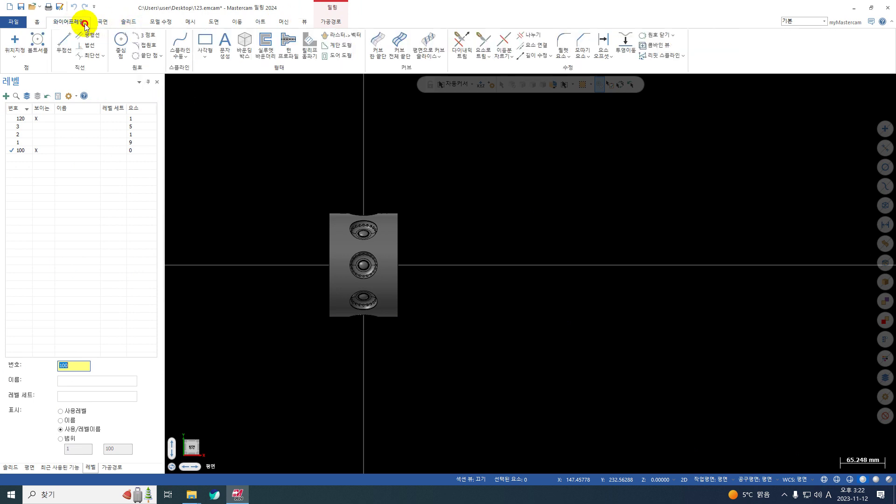
click(243, 41)
drag(429, 172, 301, 394)
key(Return)
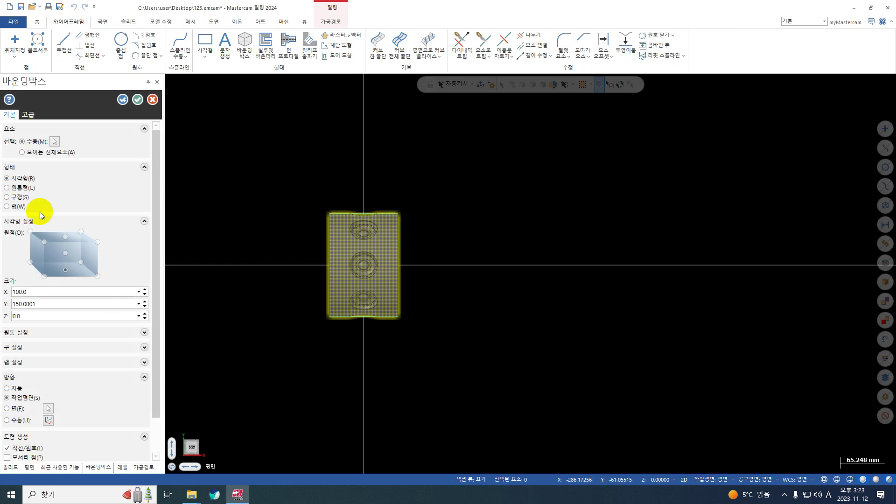
click(22, 188)
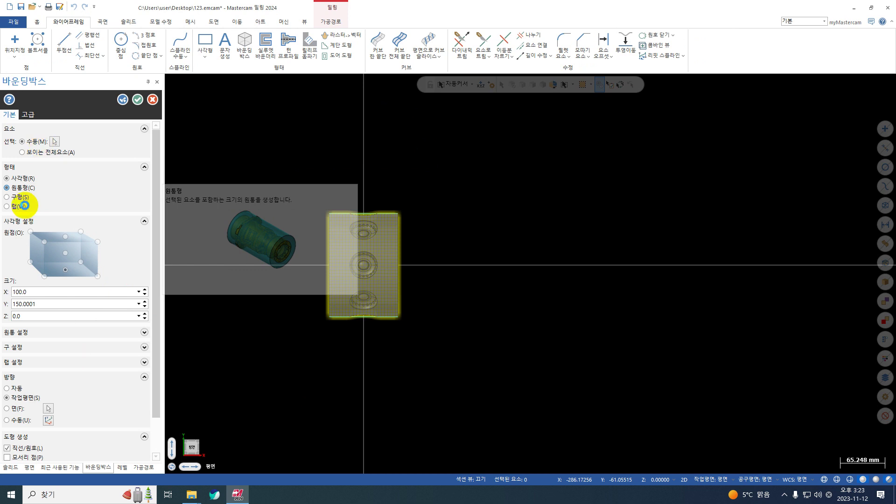
click(22, 188)
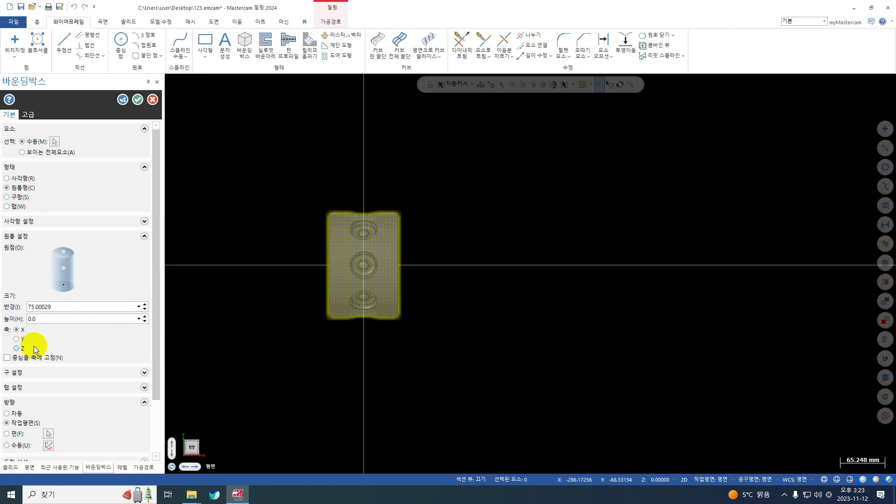
middle_drag(416, 326, 284, 318)
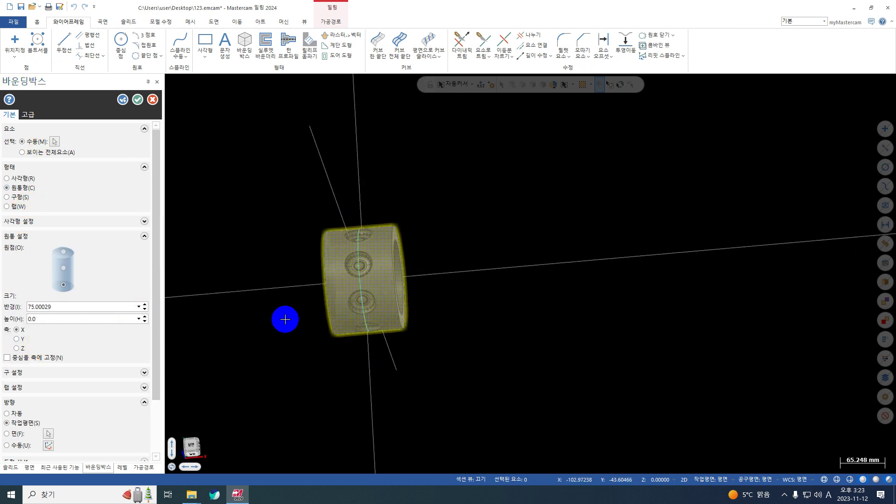
scroll(70, 400, down, 3)
click(7, 409)
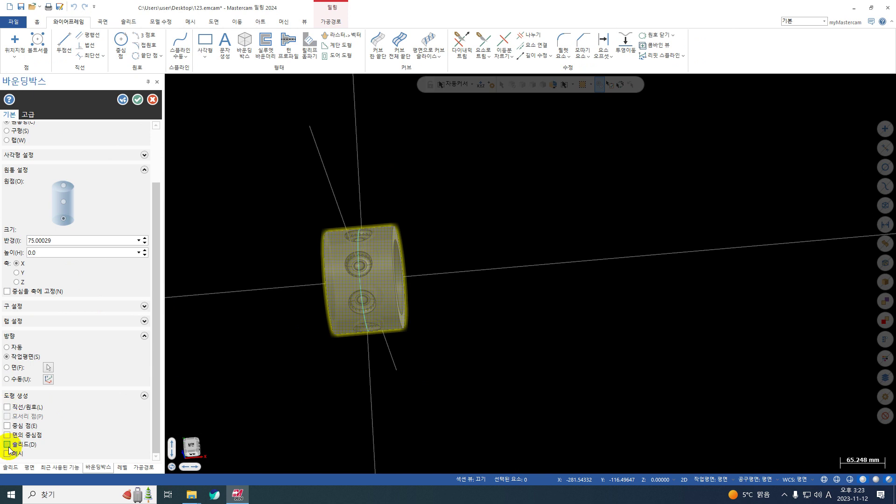
middle_drag(418, 338, 387, 338)
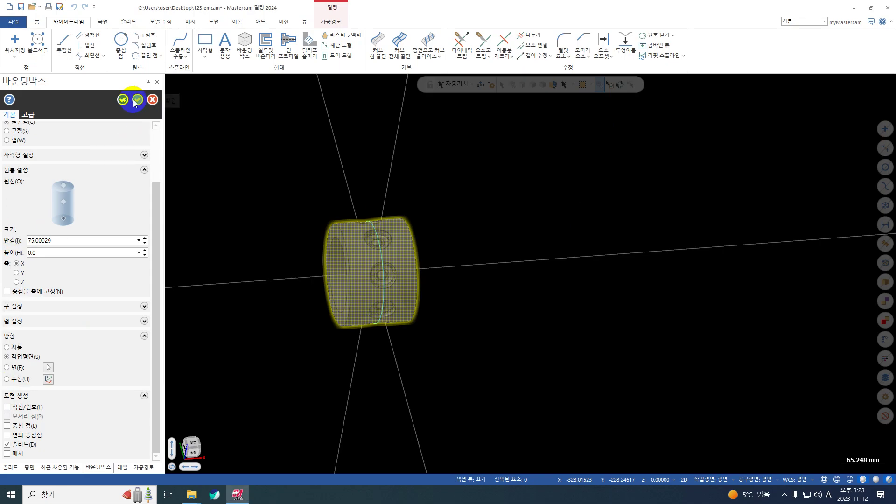
click(136, 99)
- Delete the flat bounding circle from level 100, keeping level 120 hidden only while removing it
click(37, 119)
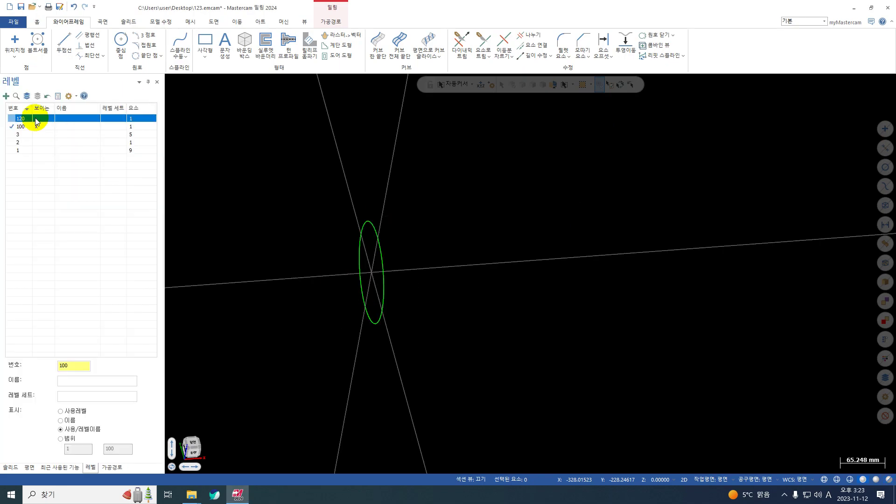
click(36, 119)
click(13, 128)
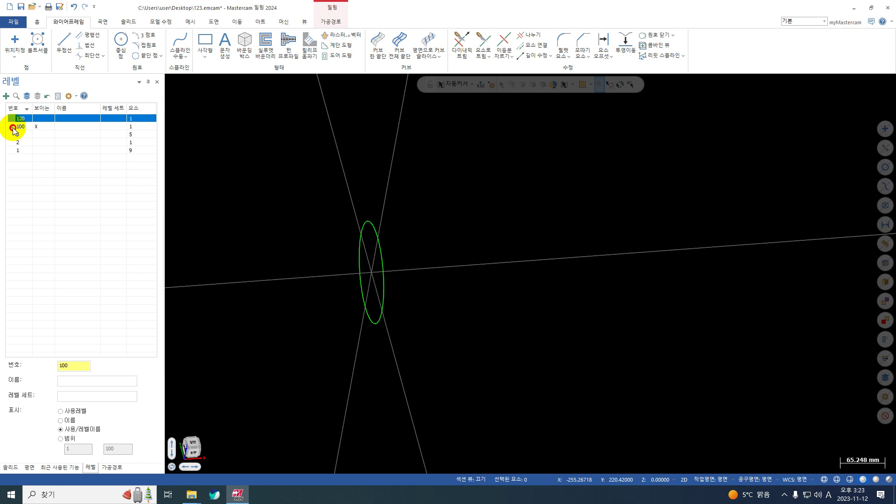
click(382, 280)
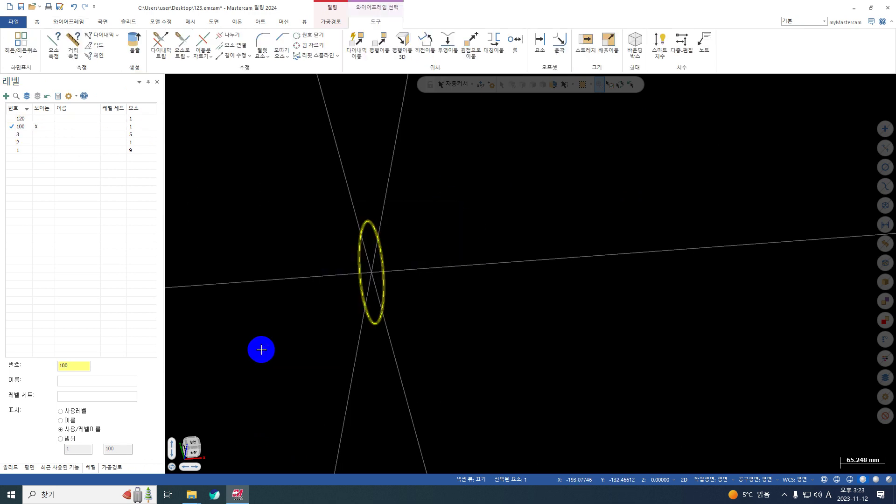
key(Delete)
click(42, 118)
- Create a cylindrical bounding box around the ring along the X axis, with solid and face centre point output enabled
right_click(473, 221)
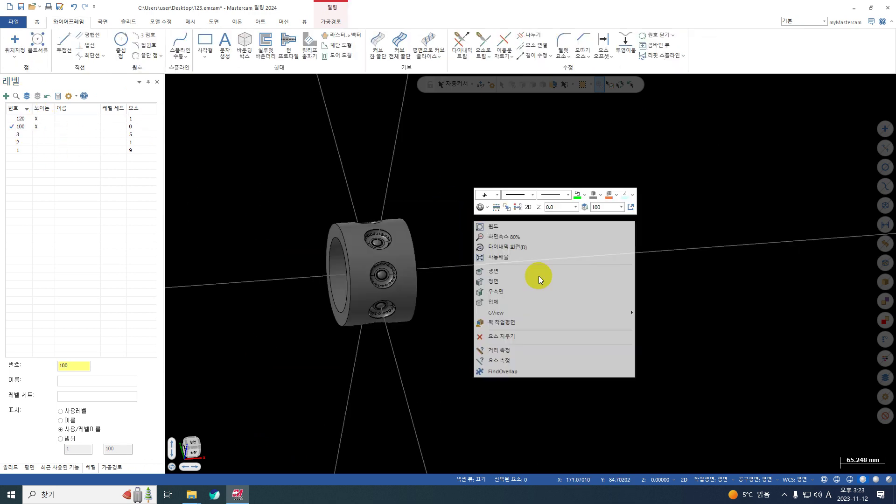
click(535, 276)
drag(485, 170, 252, 397)
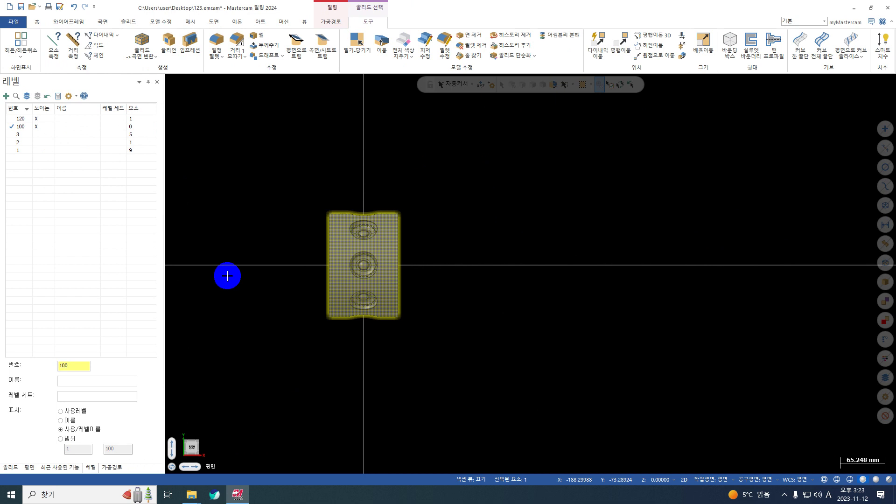
click(58, 21)
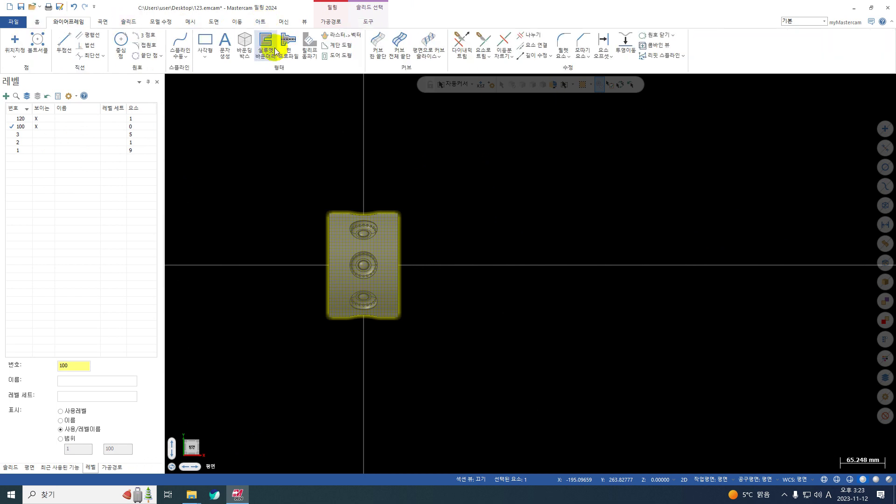
click(250, 49)
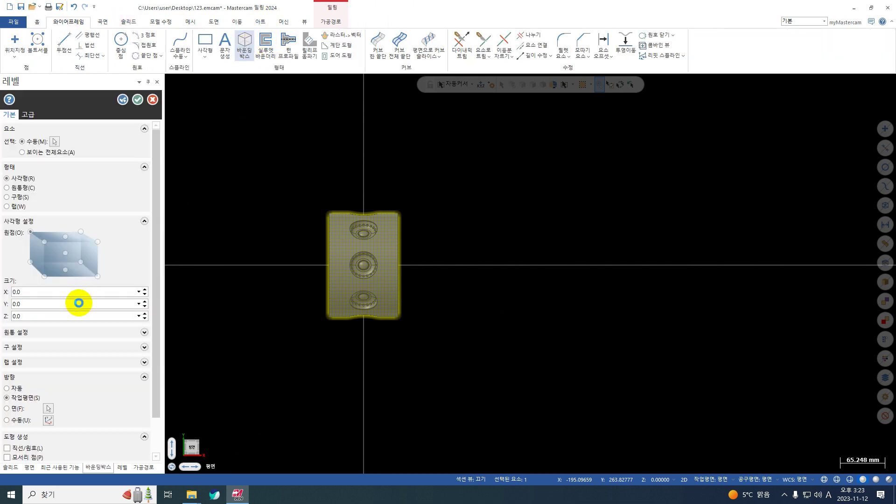
click(37, 303)
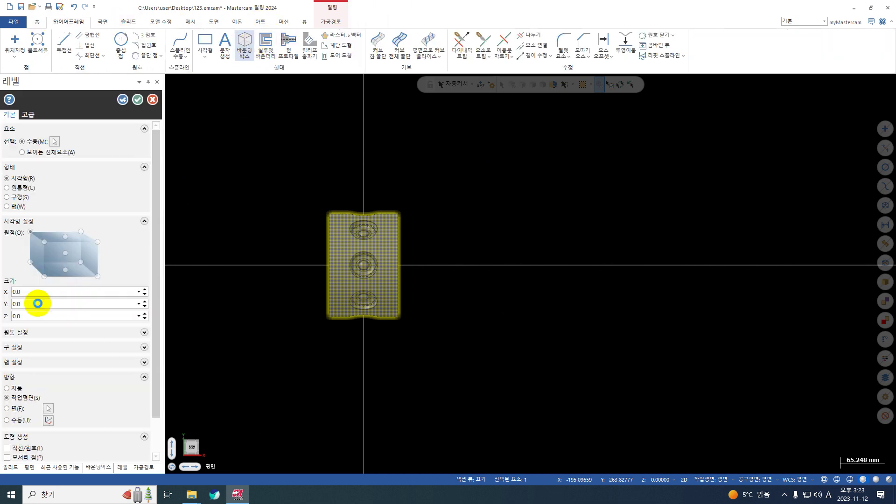
click(9, 189)
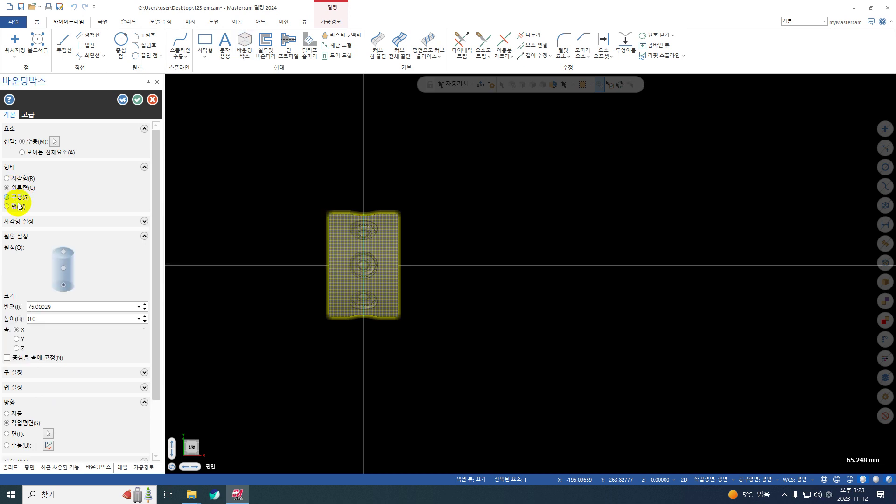
scroll(28, 313, down, 1)
scroll(25, 303, down, 1)
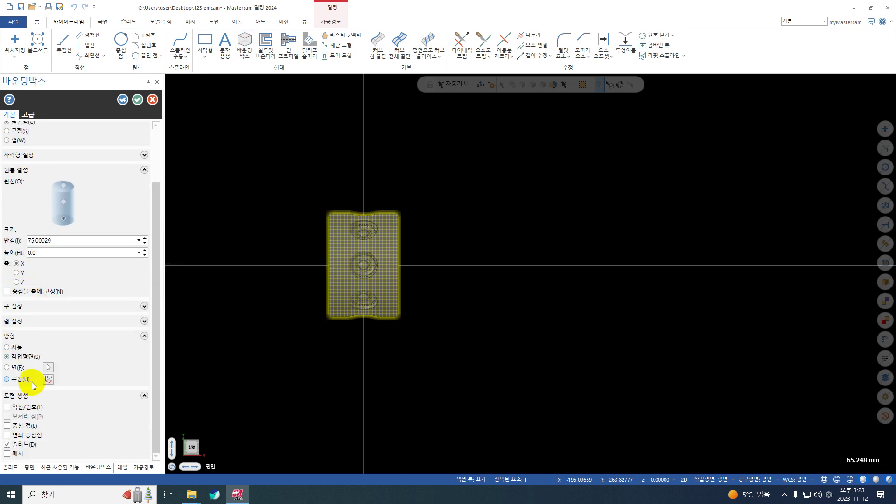
click(7, 443)
middle_drag(450, 370, 388, 314)
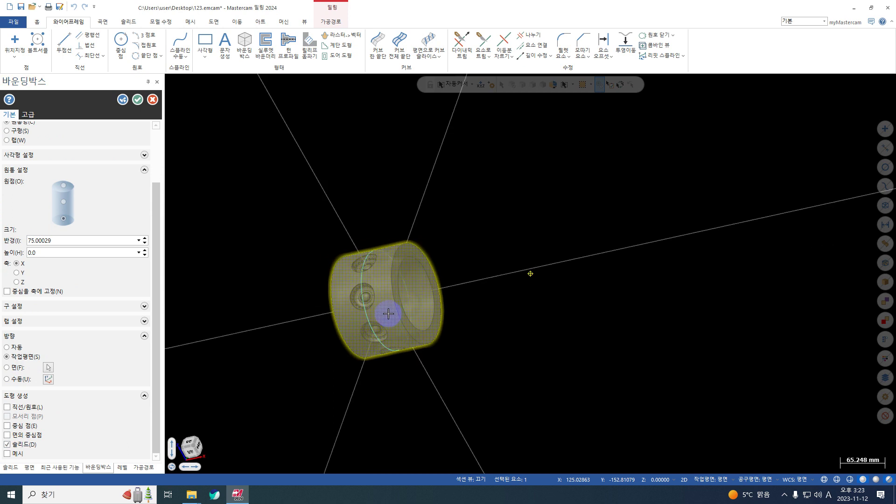
click(23, 447)
click(23, 435)
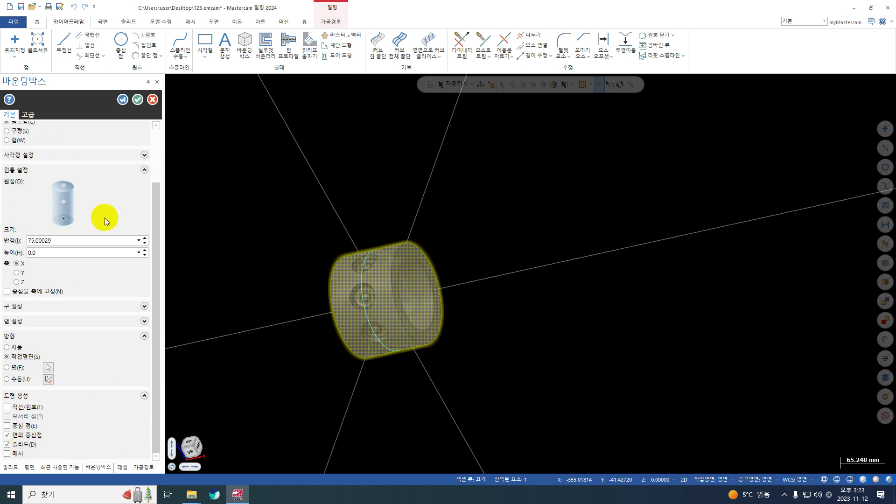
click(138, 100)
- Make level 100 the active level and hide level 120 to isolate the bounding circle
click(34, 119)
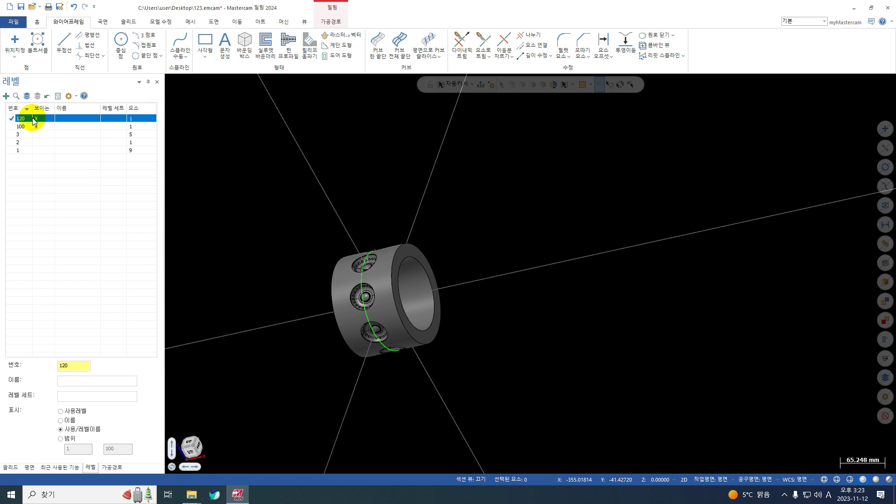
click(18, 126)
click(36, 119)
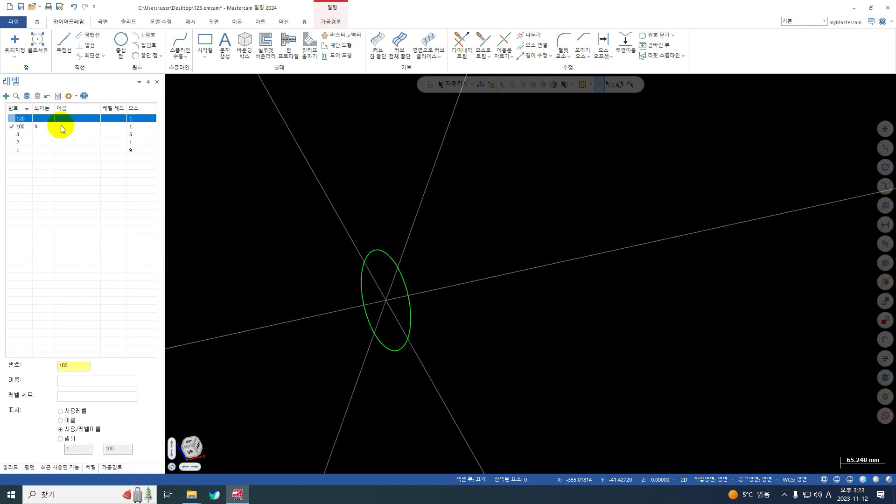
- Extrude the bounding circle on level 100 into a solid body, 50 mm in both directions
click(359, 293)
middle_drag(616, 376, 440, 295)
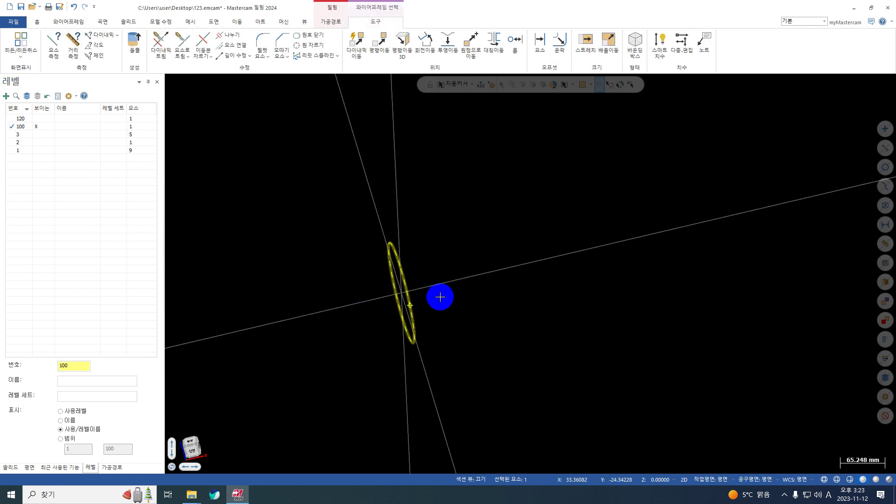
middle_drag(360, 300, 507, 274)
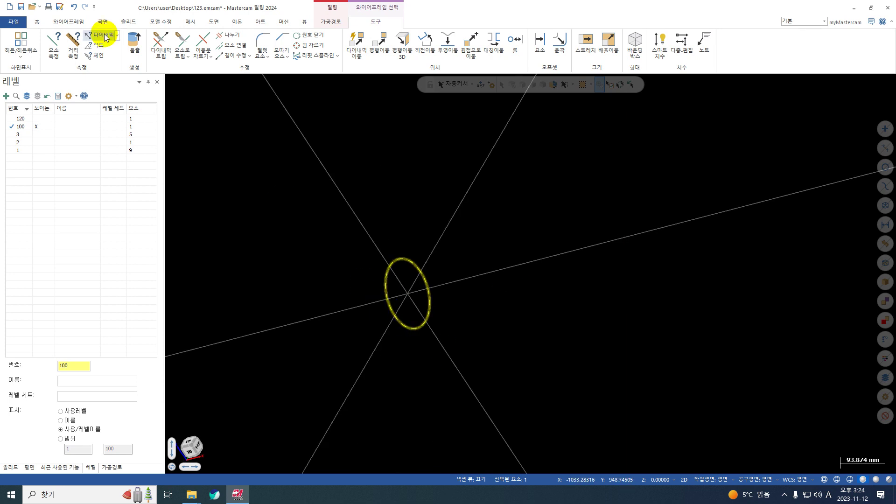
click(128, 20)
click(80, 42)
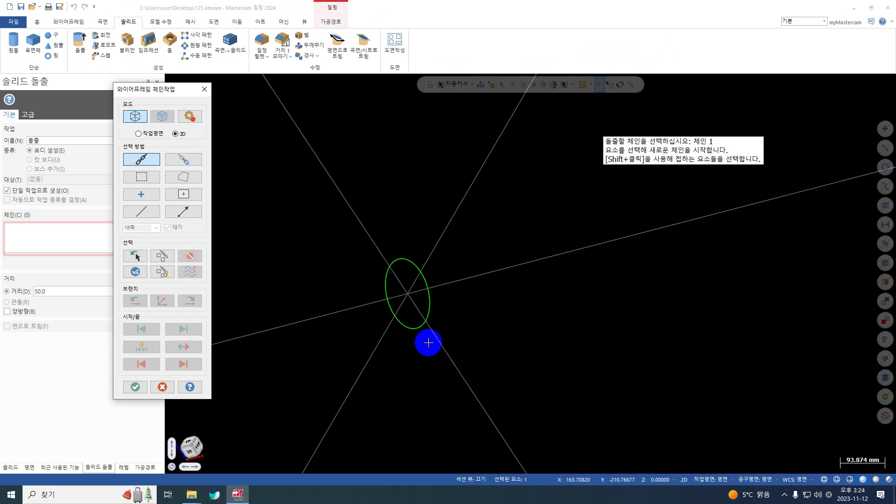
click(415, 335)
key(Return)
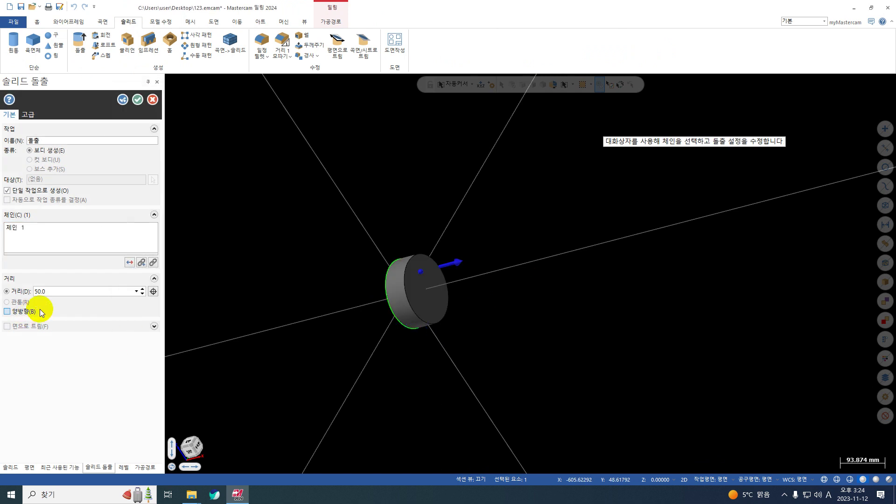
click(28, 312)
middle_drag(277, 320, 451, 342)
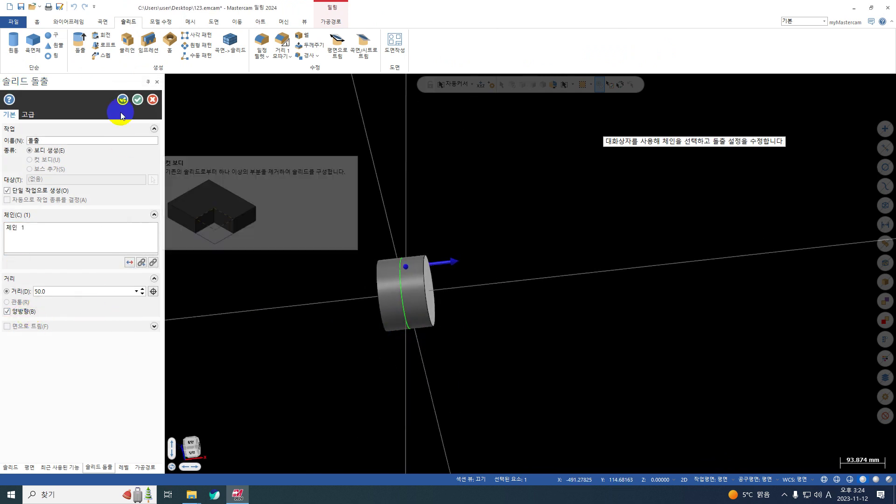
click(63, 298)
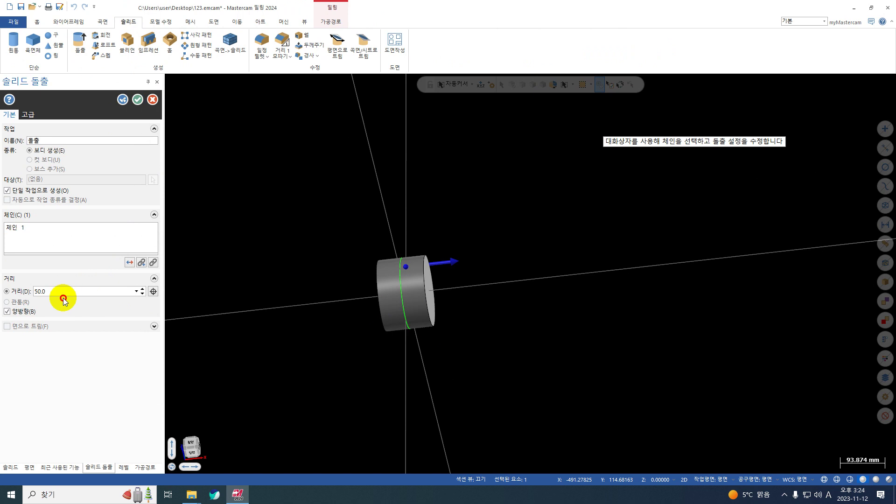
click(138, 100)
- Compare the extruded cylinder with the ring on level 120, returning to level 100 with level 120 hidden
click(42, 118)
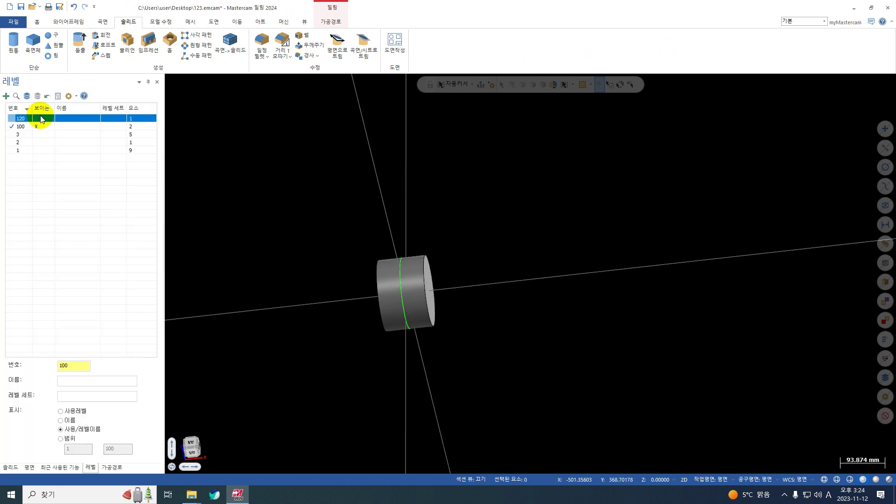
click(18, 118)
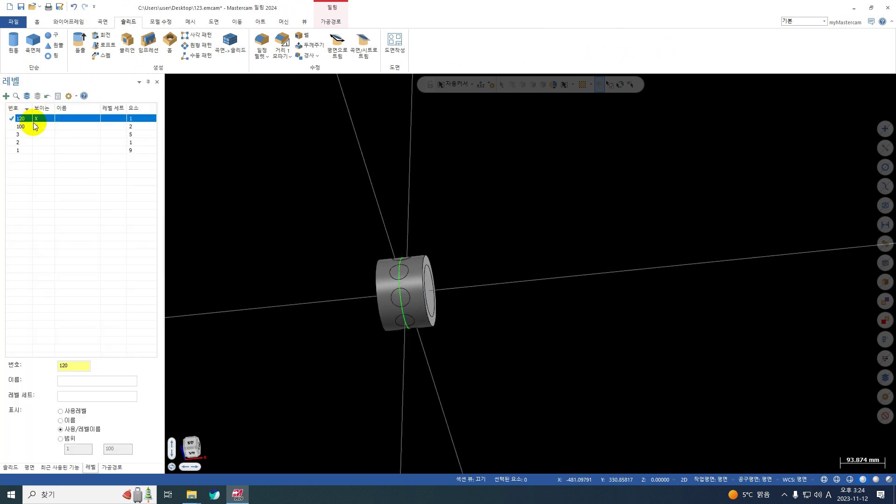
click(19, 126)
click(36, 118)
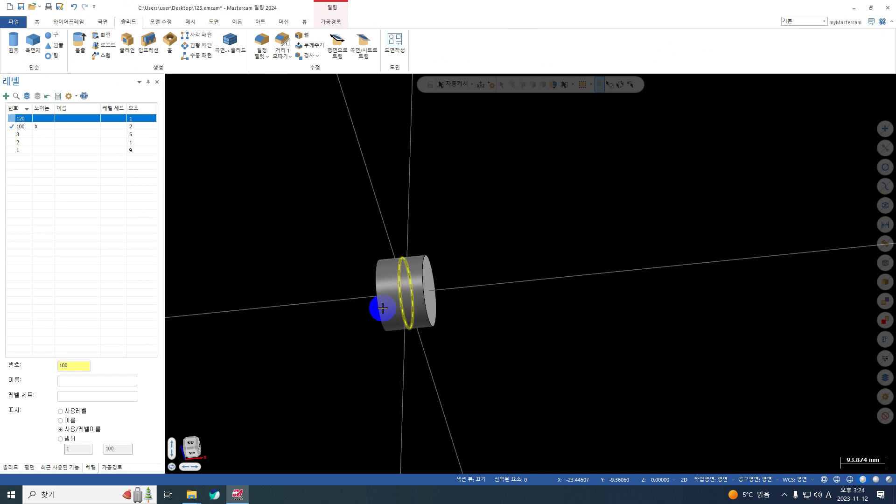
- Add the extruded cylinder solid to the machine group's stock models and set it as the active stock
click(112, 467)
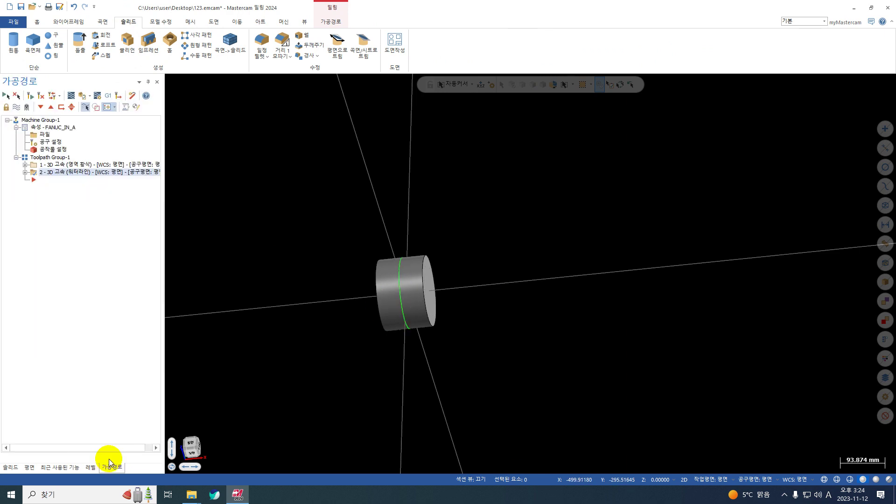
click(58, 151)
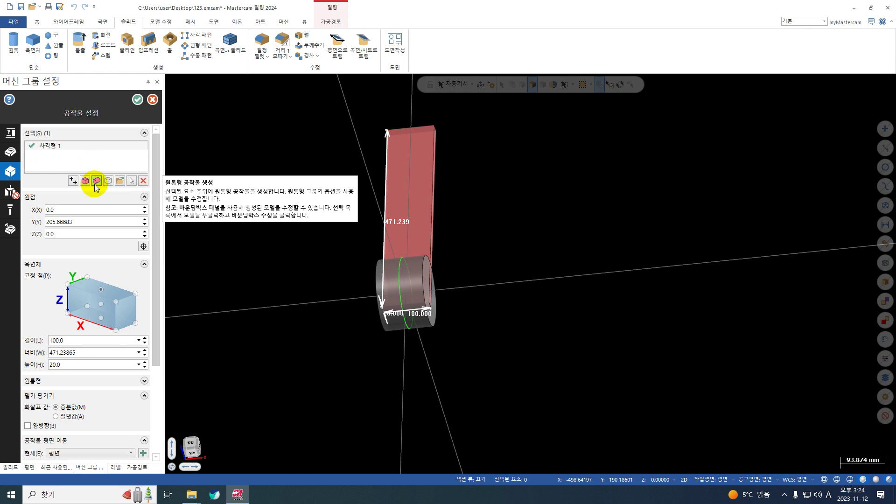
click(131, 181)
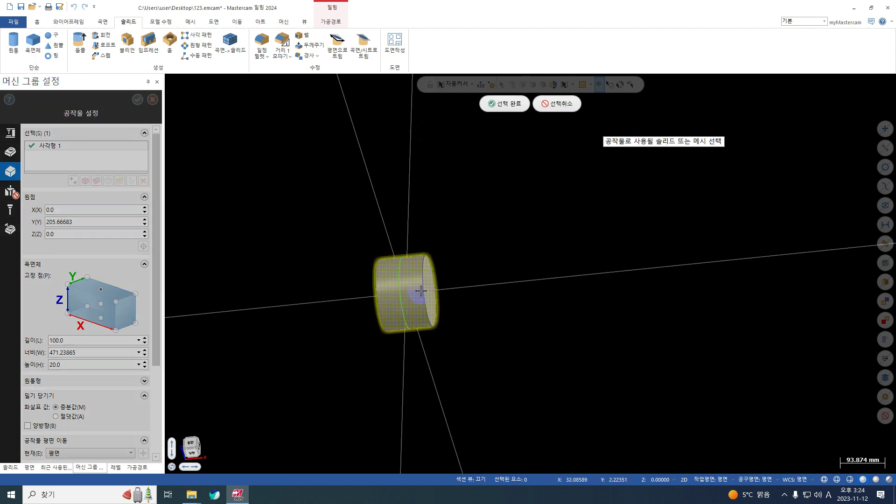
click(508, 107)
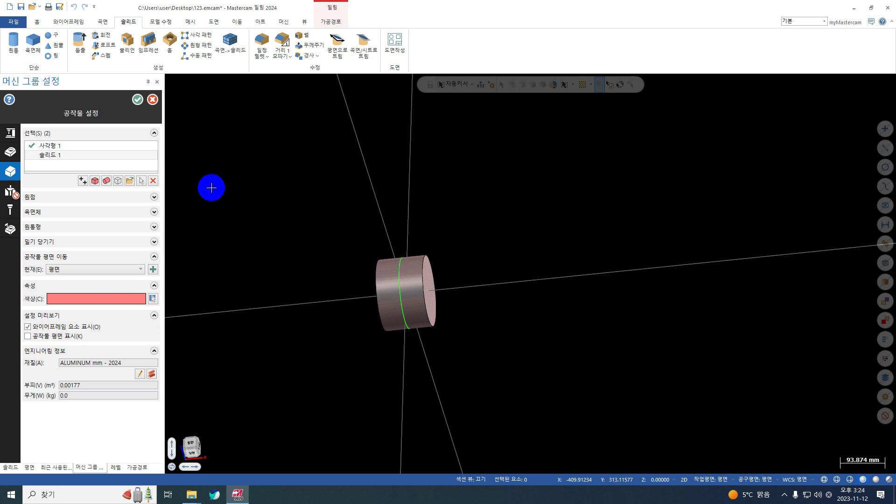
click(44, 155)
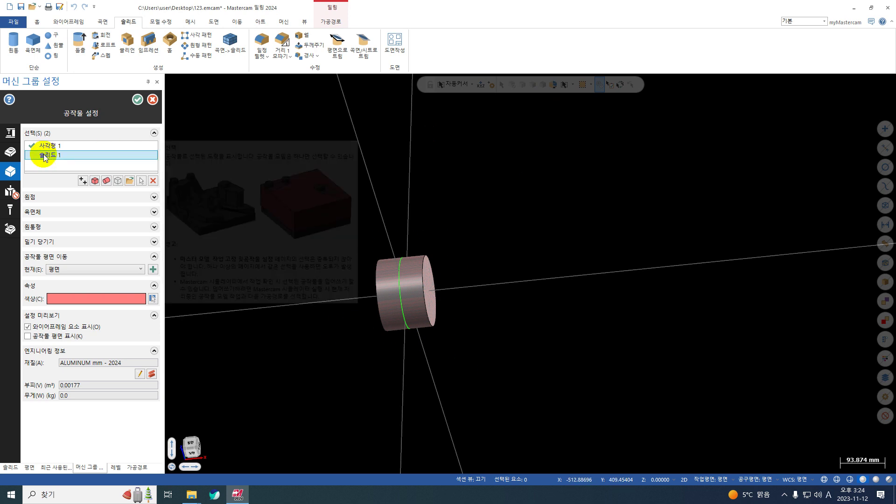
right_click(44, 154)
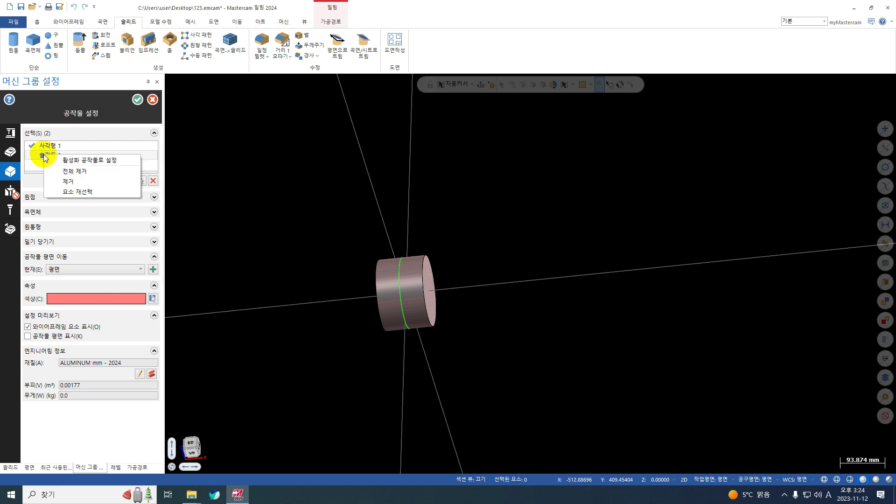
click(88, 160)
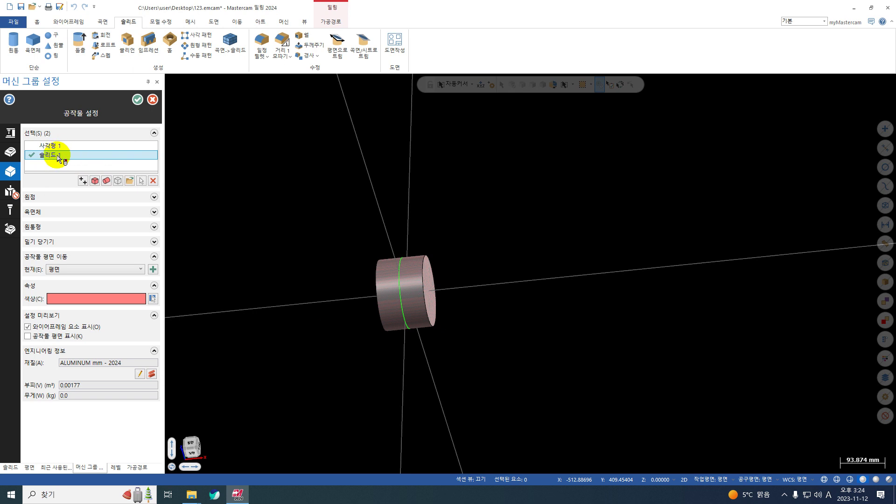
click(138, 100)
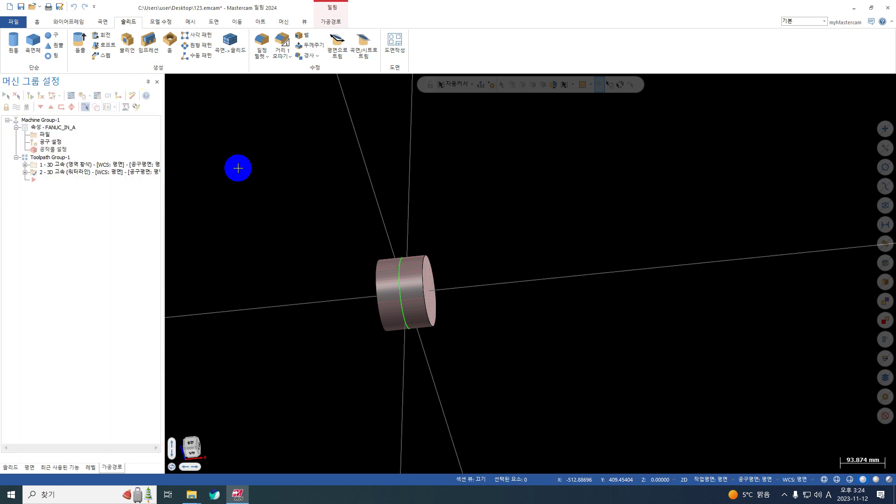
- Make level 3 active and hide all other levels so only the flat plate with the pockets is displayed
click(90, 467)
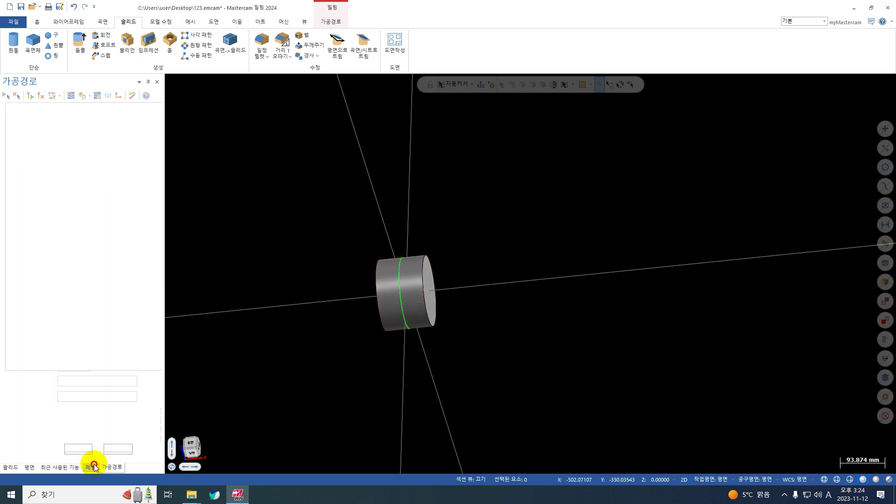
click(14, 150)
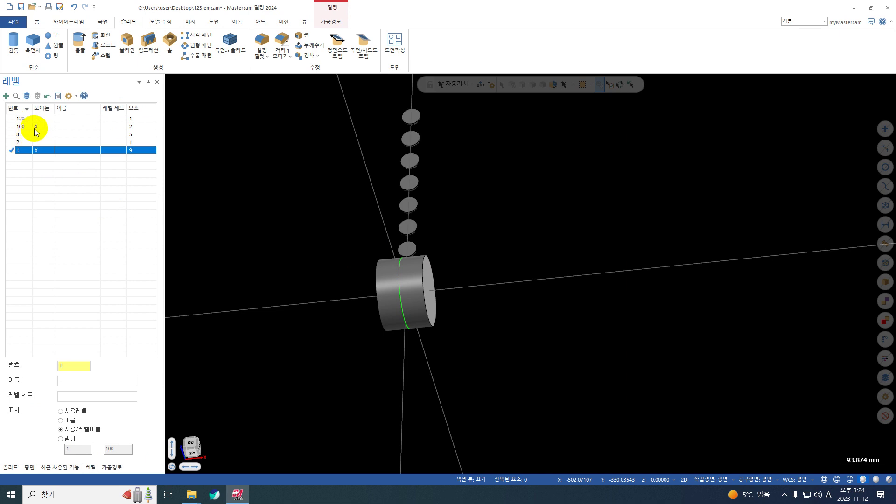
click(35, 126)
click(14, 141)
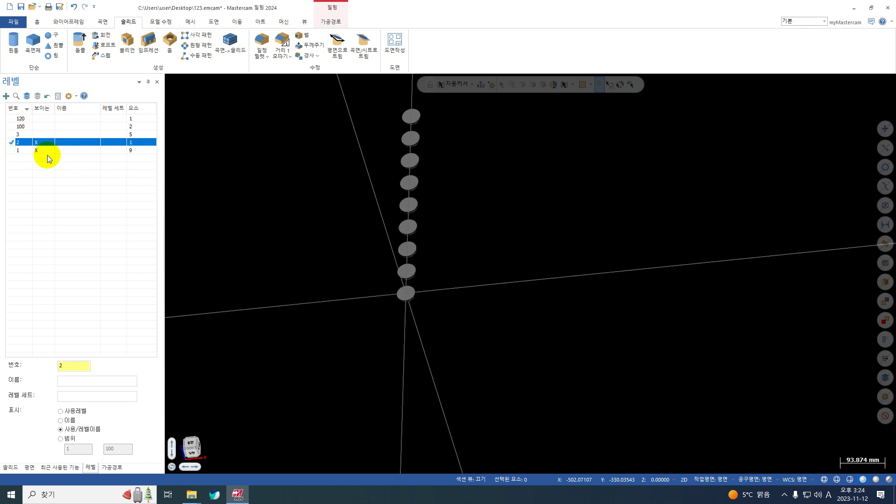
click(10, 135)
click(36, 142)
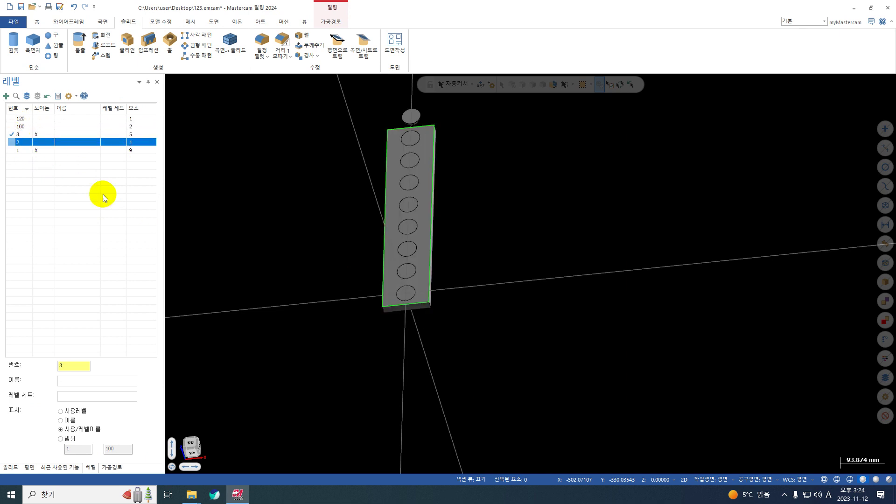
click(35, 150)
middle_drag(438, 362, 291, 251)
scroll(390, 310, down, 3)
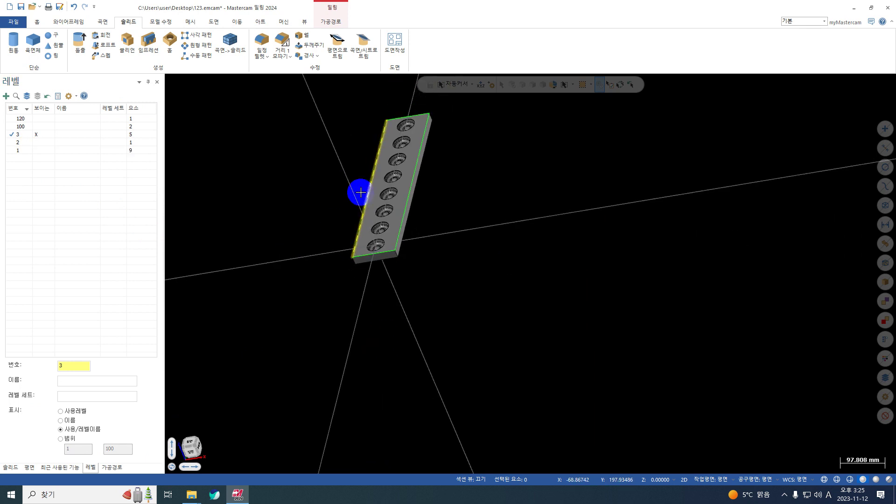
- Set the area roughing toolpath's rotary axis control to Y-axis substitution, CW direction, with a rotary diameter of 150
click(102, 468)
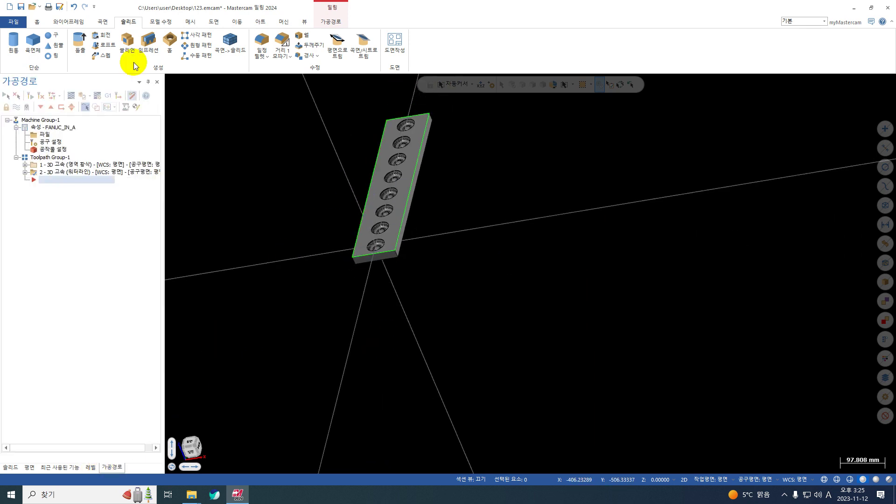
click(26, 165)
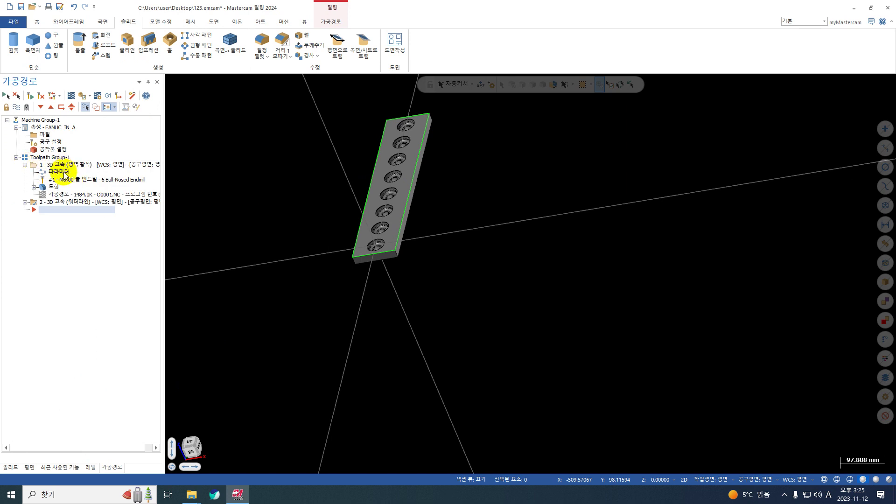
click(67, 177)
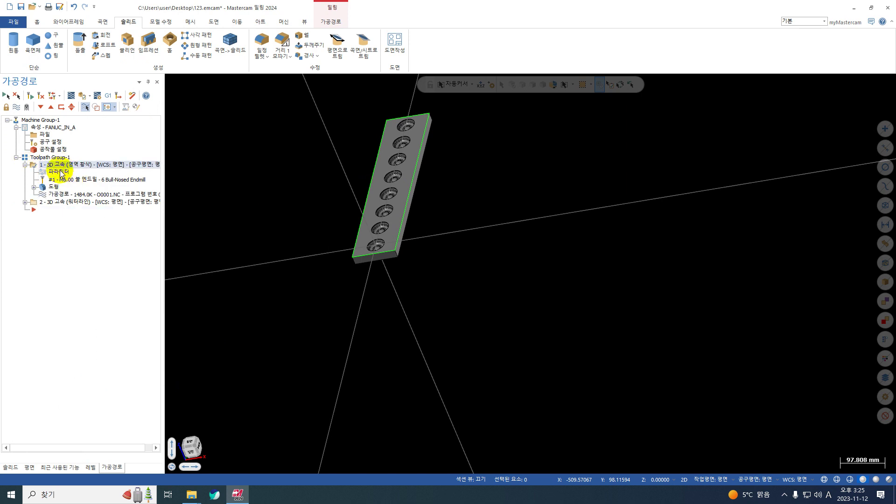
click(62, 174)
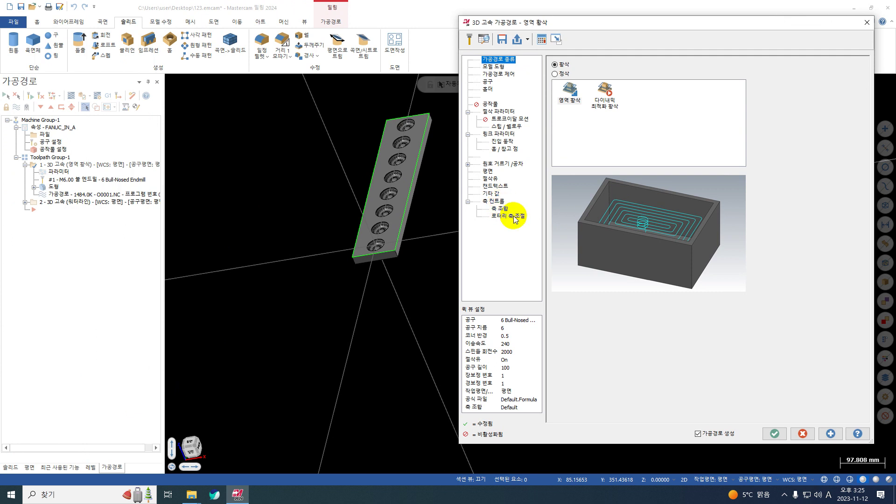
click(514, 217)
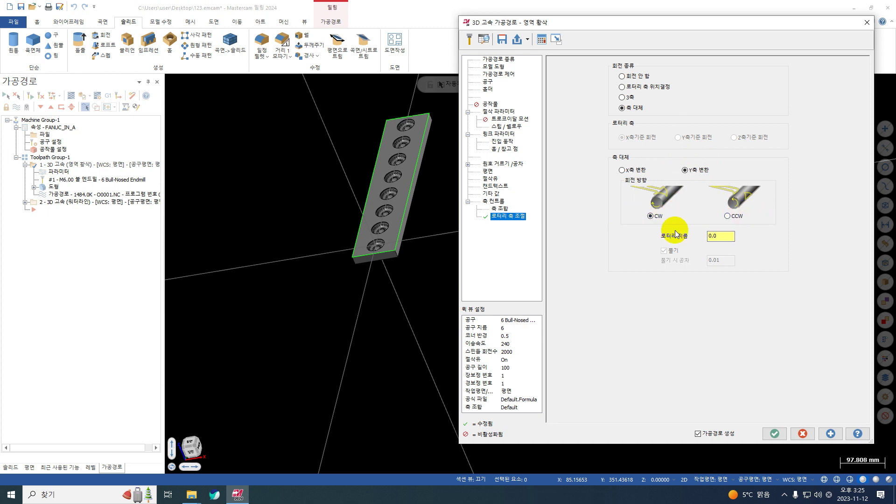
drag(726, 237, 628, 240)
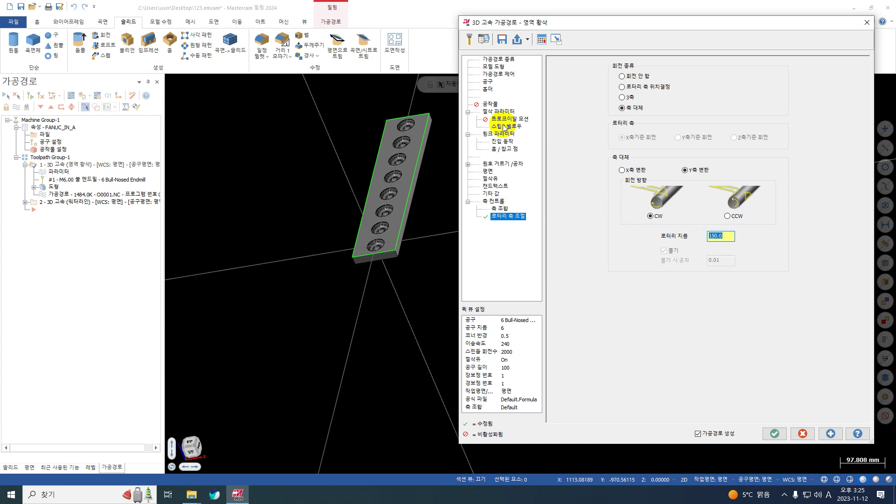
click(768, 434)
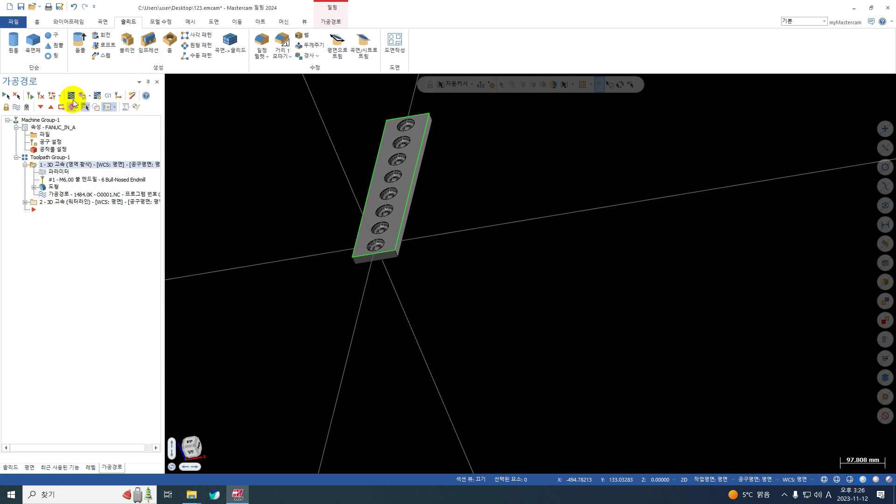
- Backplot the area roughing toolpath to its end and examine how it wraps around the rotary axis
click(83, 96)
click(171, 81)
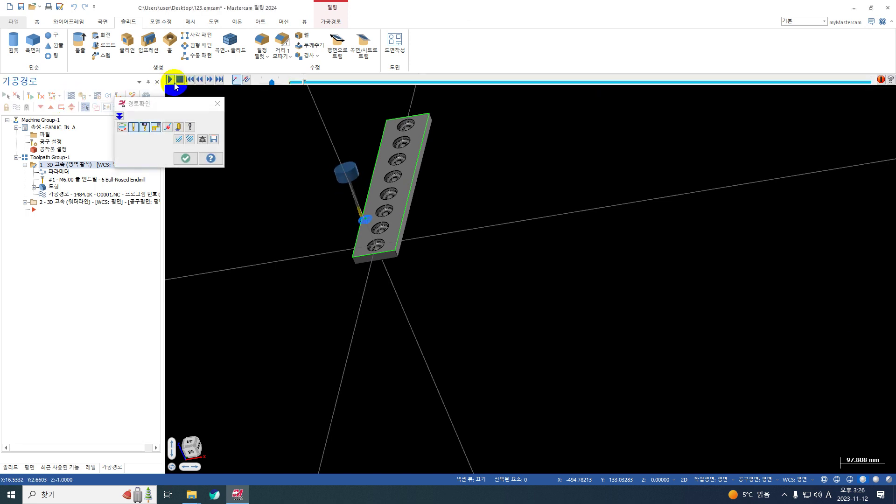
click(210, 80)
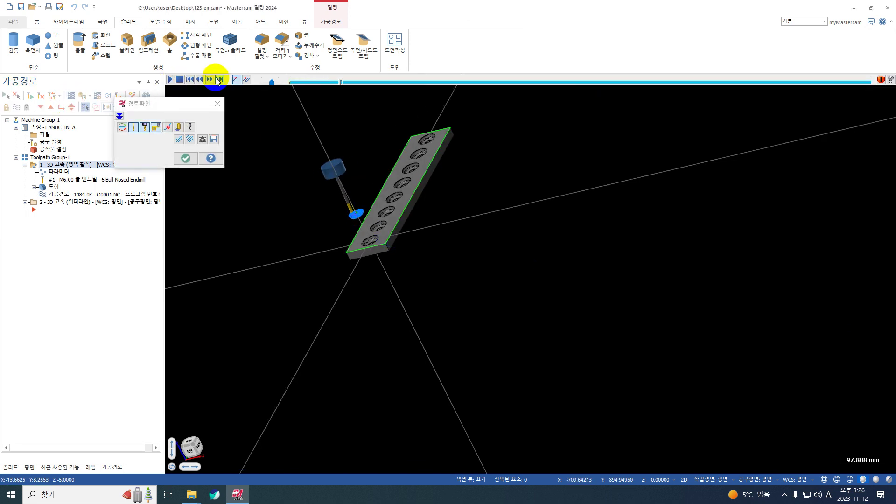
mouse_move(385, 244)
middle_down()
mouse_move(270, 241)
mouse_move(300, 256)
middle_up()
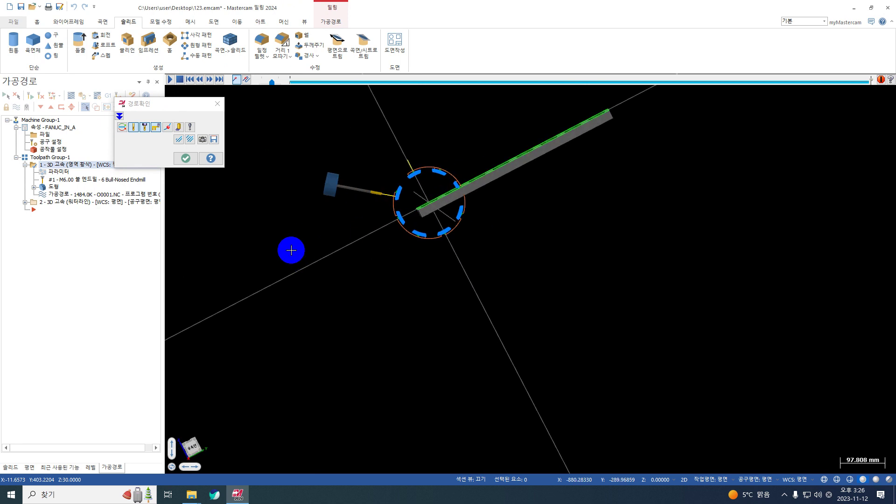
click(186, 158)
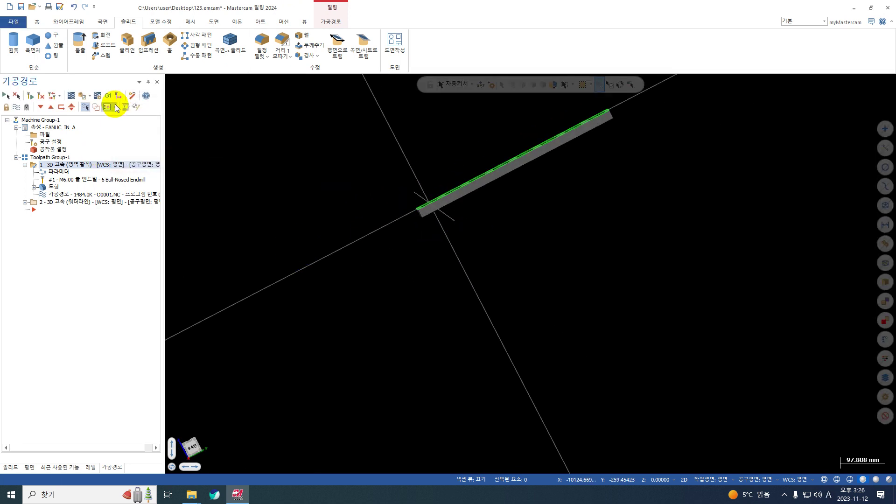
- Verify the area roughing toolpath on the cylindrical stock, speed up playback to the end, inspect the cut pockets and close the simulator
click(82, 96)
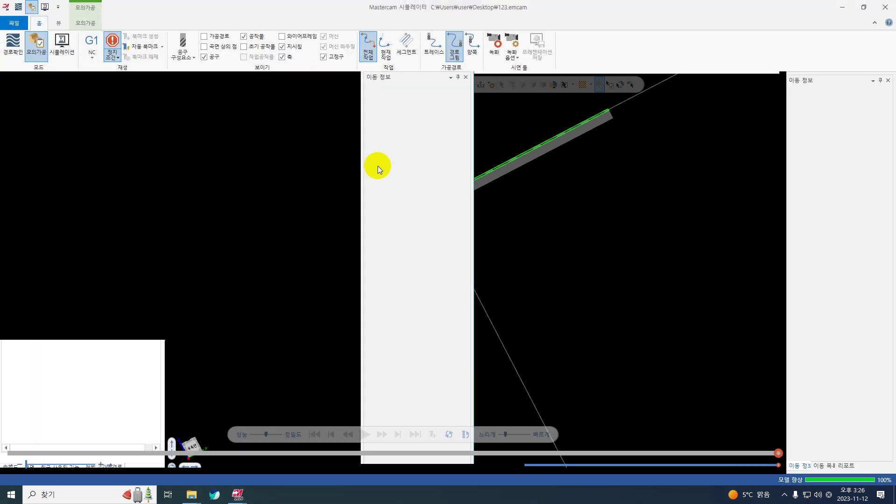
mouse_move(377, 166)
mouse_down()
mouse_move(376, 190)
mouse_move(300, 181)
mouse_move(338, 288)
mouse_up()
scroll(490, 399, up, 3)
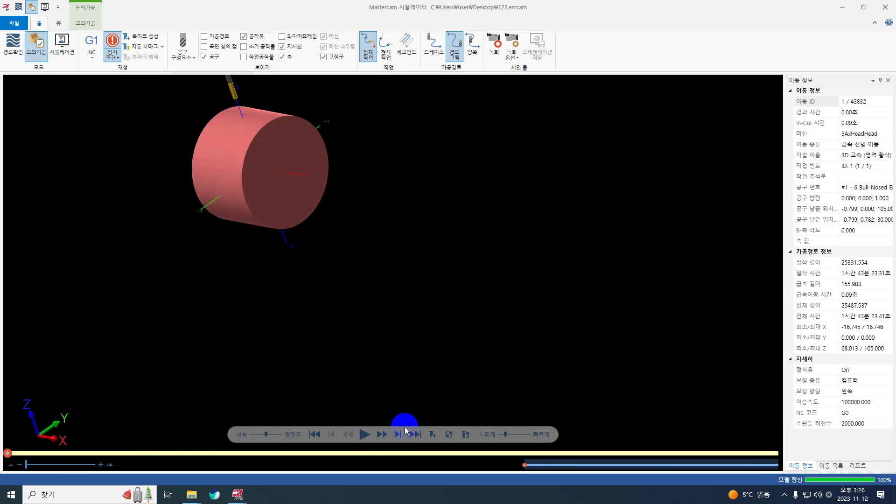
click(365, 434)
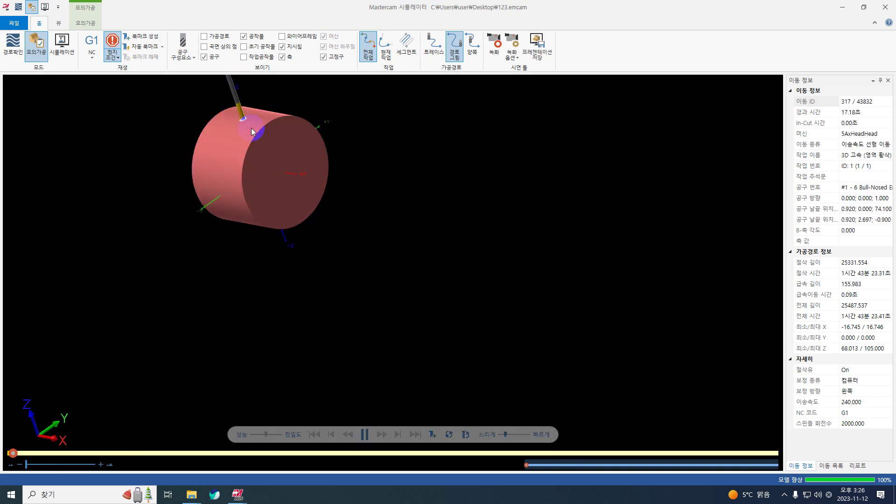
scroll(246, 119, up, 3)
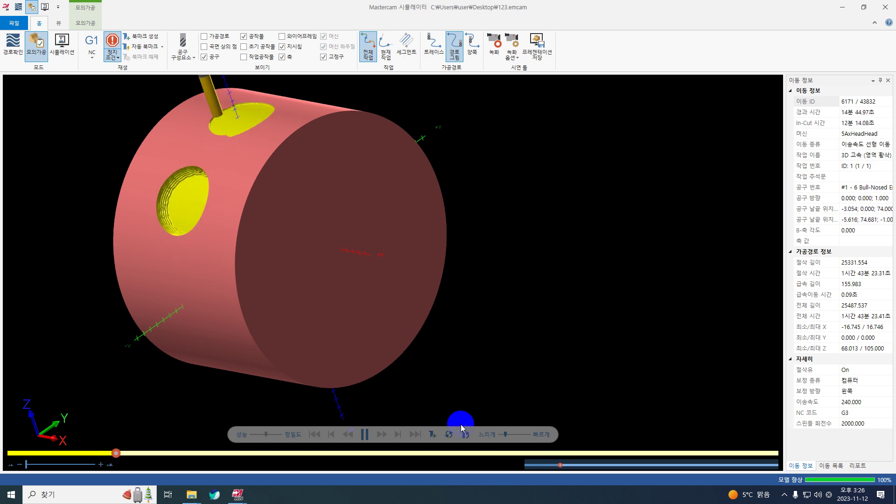
drag(510, 434, 523, 438)
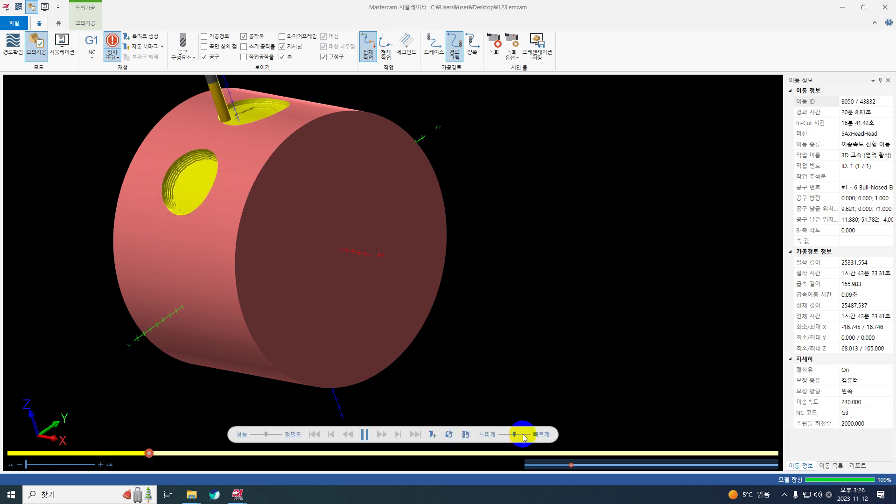
scroll(407, 319, down, 3)
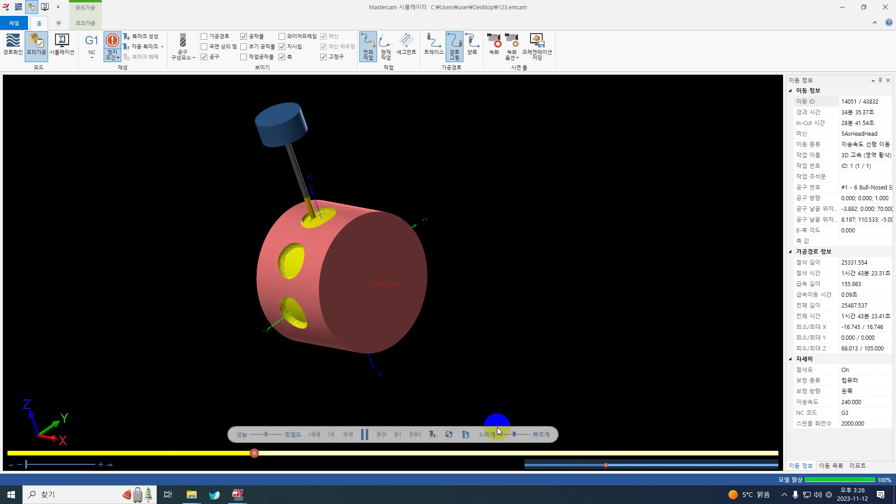
click(536, 432)
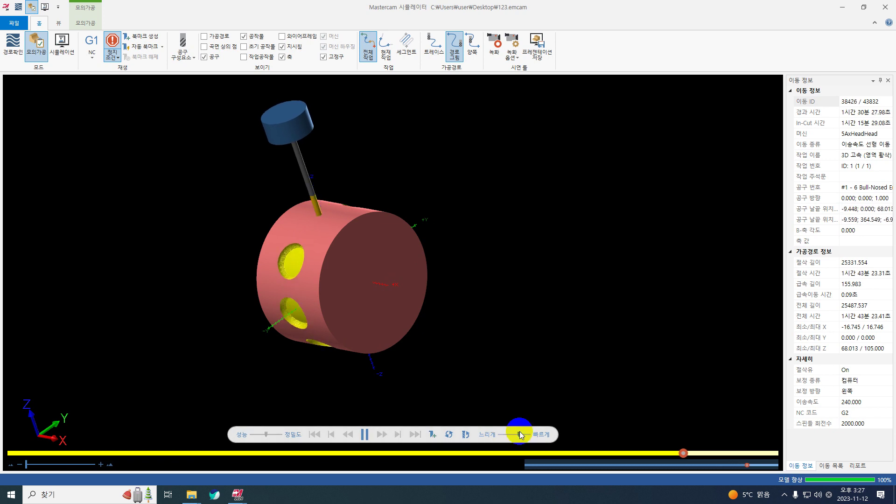
drag(519, 434, 536, 433)
mouse_move(284, 176)
middle_down()
mouse_move(256, 186)
mouse_move(376, 179)
mouse_move(392, 166)
mouse_move(376, 208)
mouse_move(342, 208)
middle_up()
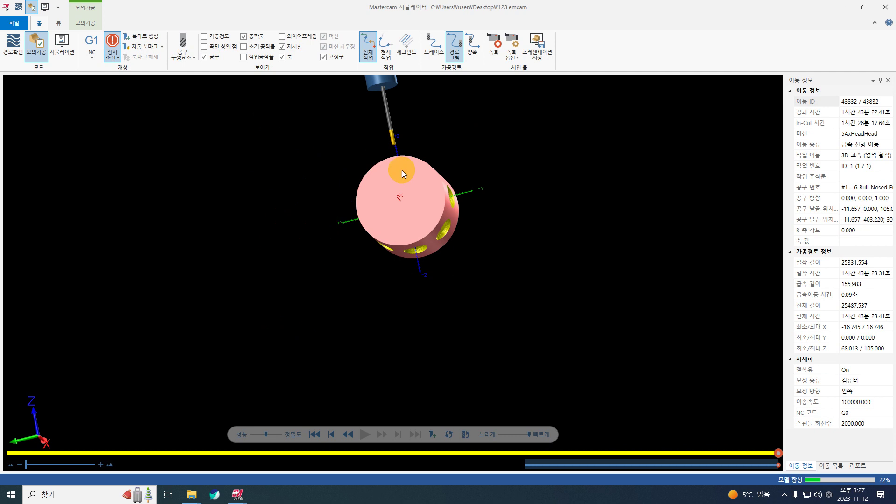
click(885, 7)
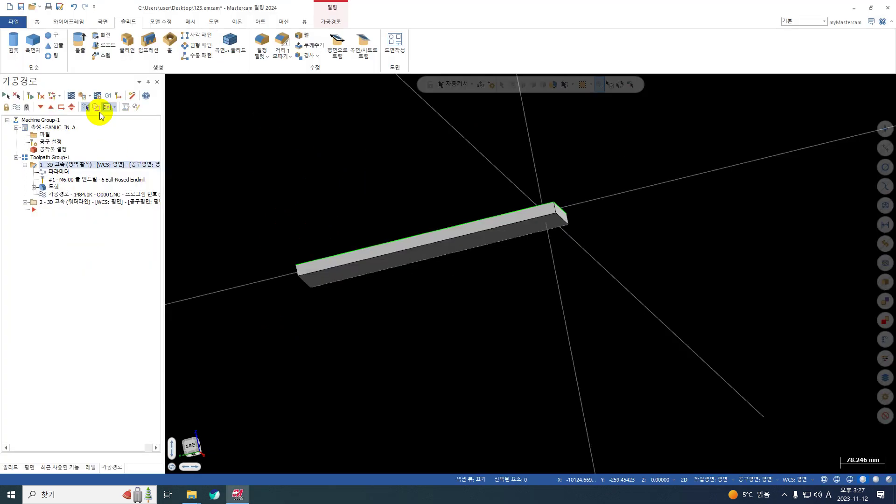
- Post-process the area roughing toolpath and save the NC program as O0001.NC, overwriting the existing file
click(107, 96)
click(287, 270)
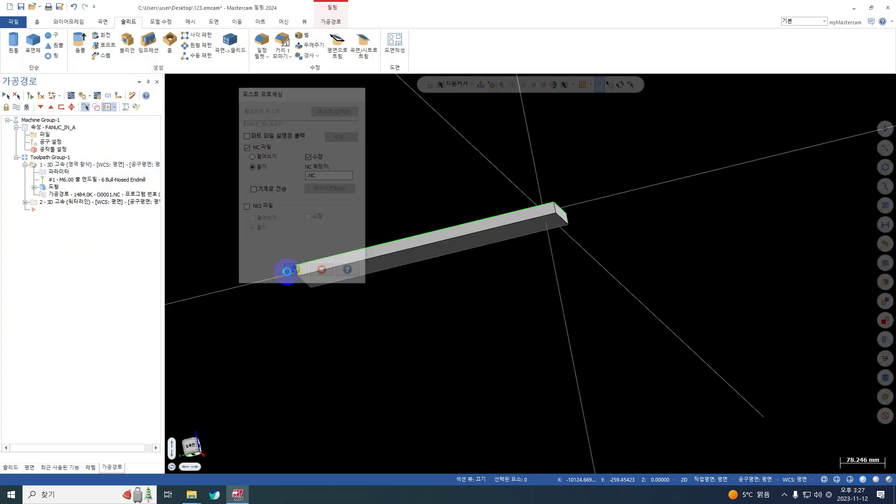
click(486, 268)
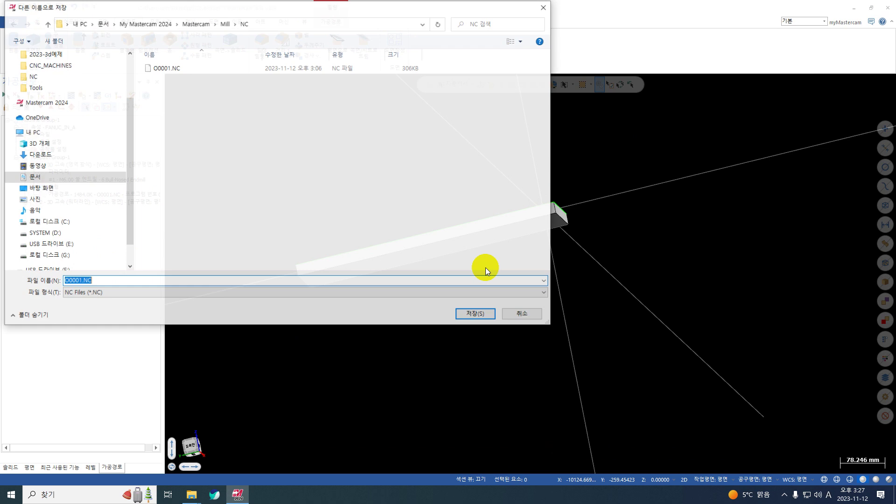
key(Return)
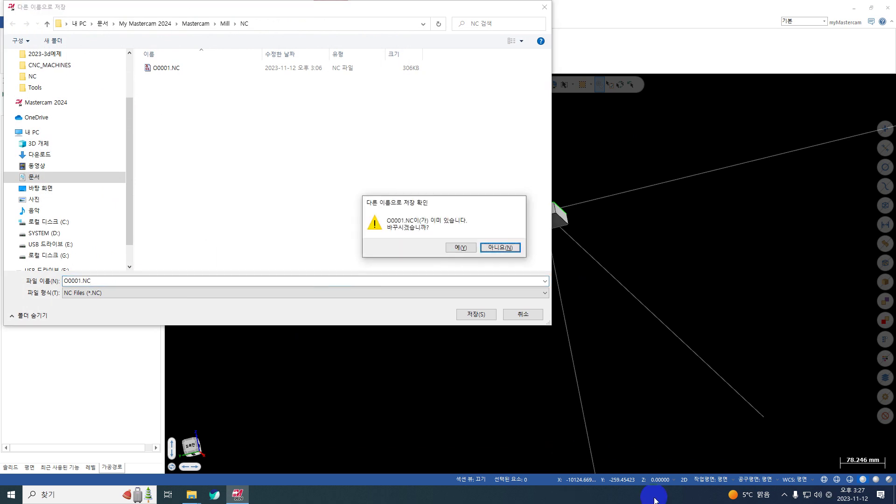
click(472, 252)
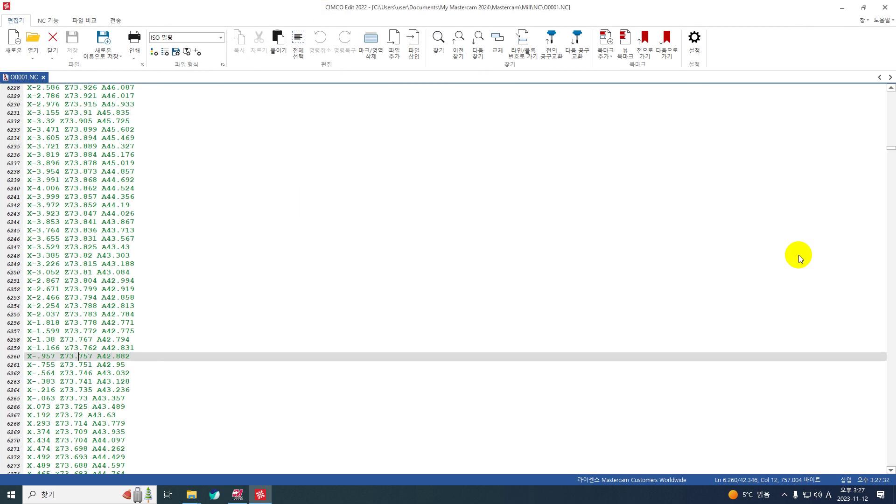
- Examine the header, rotary unlock code and first A-axis cutting moves at the start of the posted NC program
key(Down)
key(Down)
key(Down)
key(Down)
scroll(888, 251, up, 2)
drag(889, 148, 889, 88)
scroll(124, 259, down, 1)
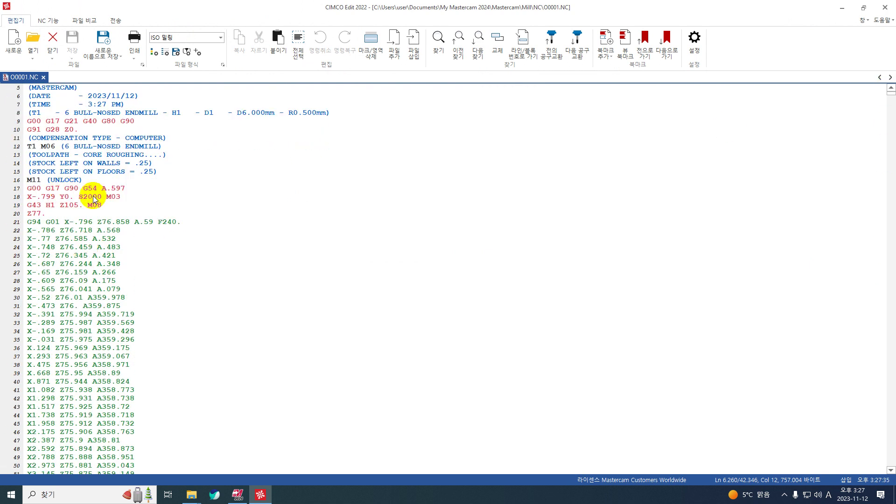
scroll(96, 196, up, 1)
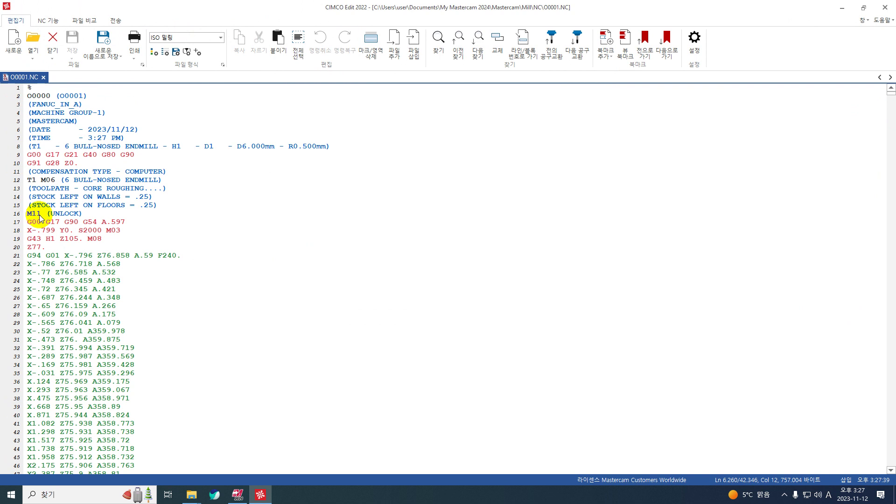
scroll(40, 218, down, 1)
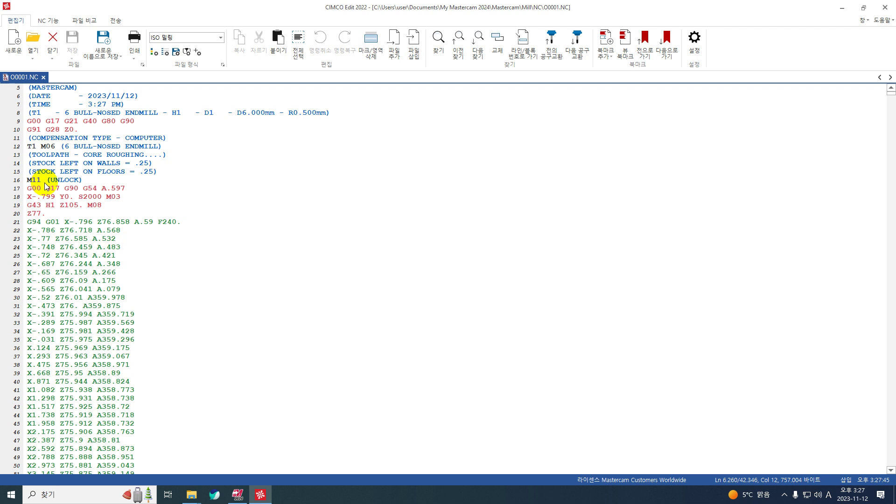
scroll(46, 187, down, 1)
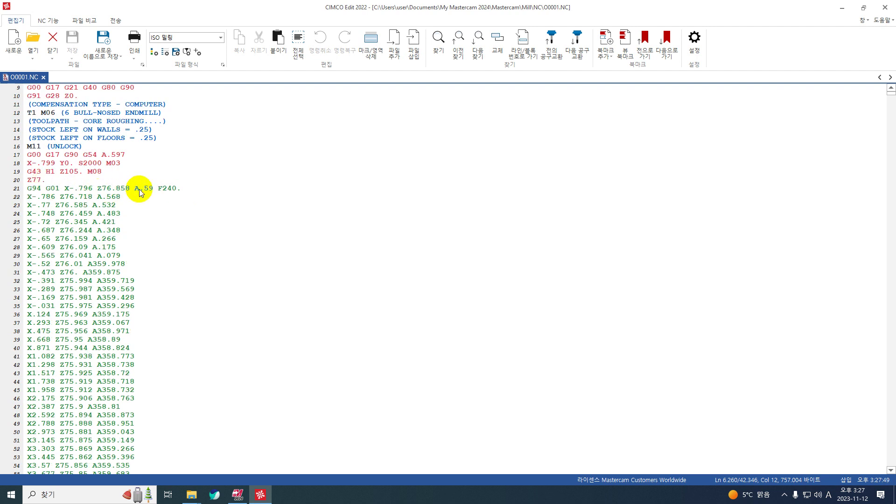
scroll(139, 189, down, 9)
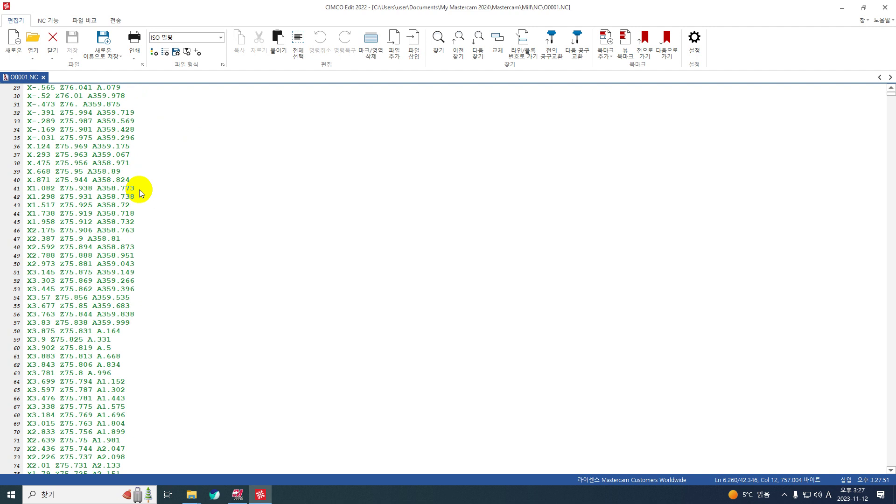
scroll(139, 189, down, 20)
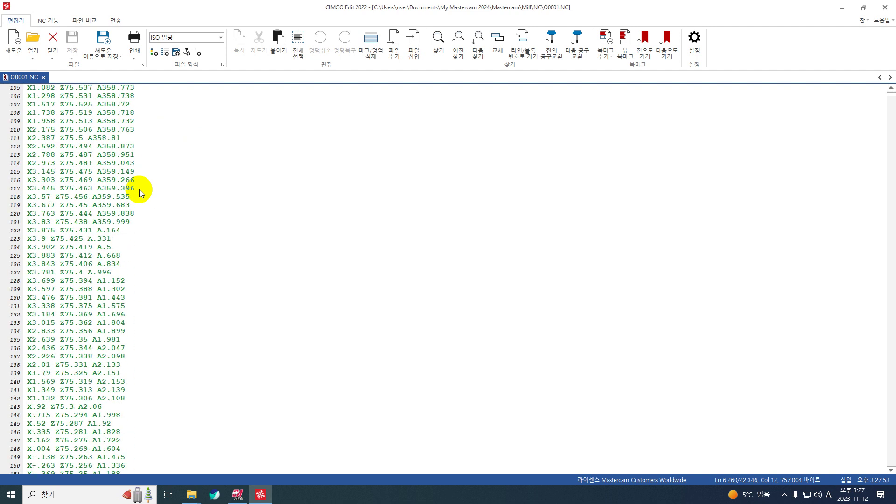
scroll(139, 189, down, 20)
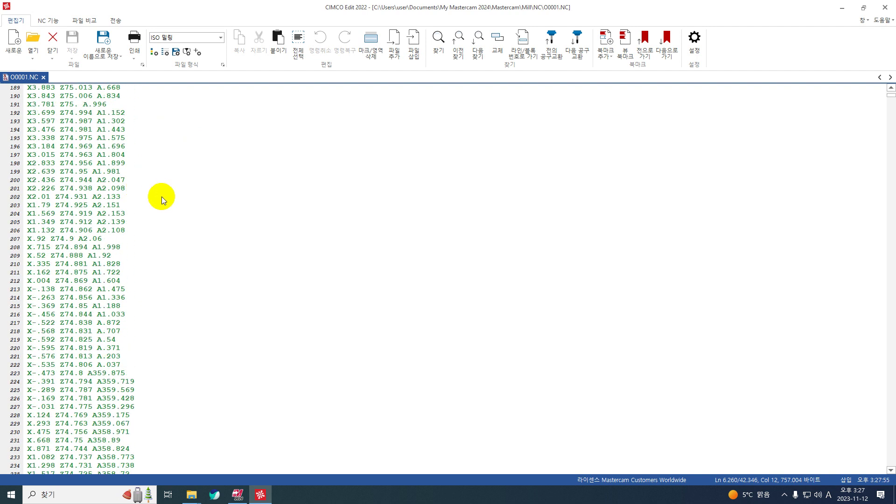
- Examine the closing blocks of the NC program for the reference return and rotary lock codes, and close the editor
drag(889, 100, 877, 460)
scroll(886, 214, down, 20)
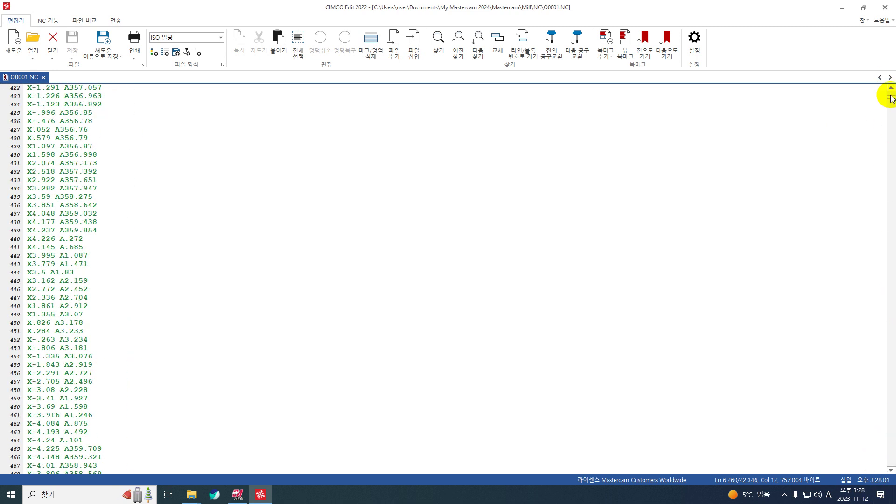
drag(891, 98, 885, 472)
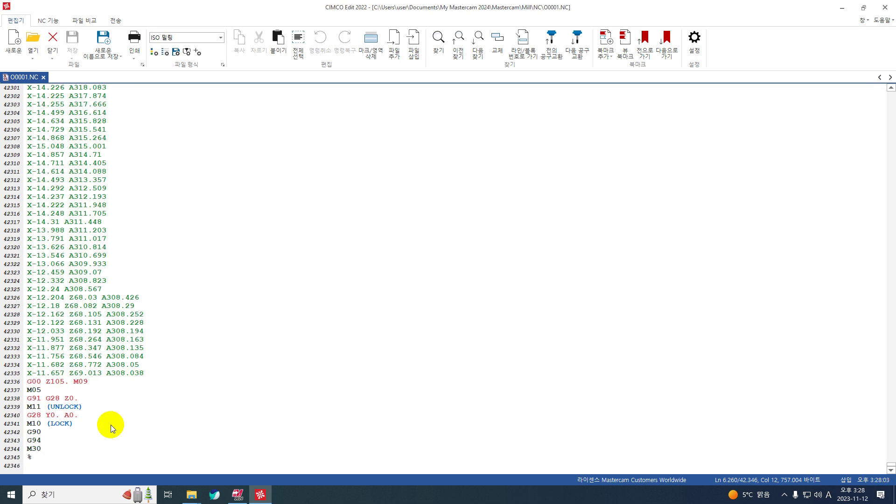
click(80, 400)
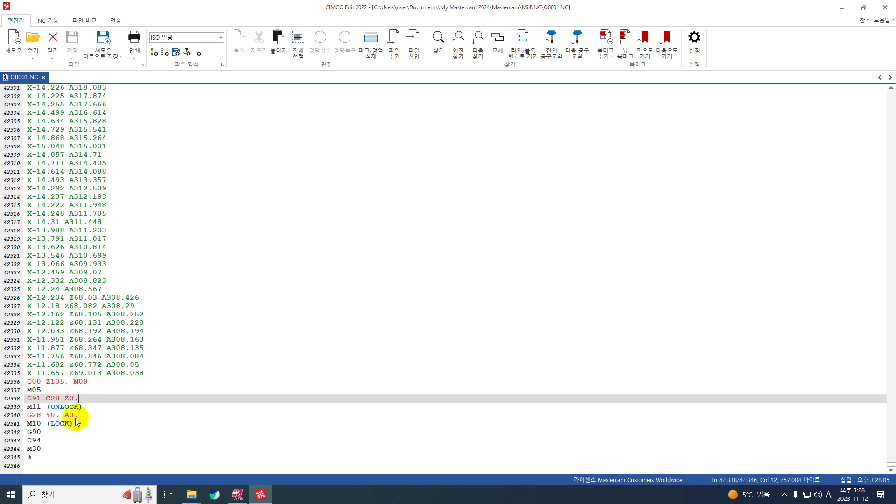
drag(74, 424, 4, 425)
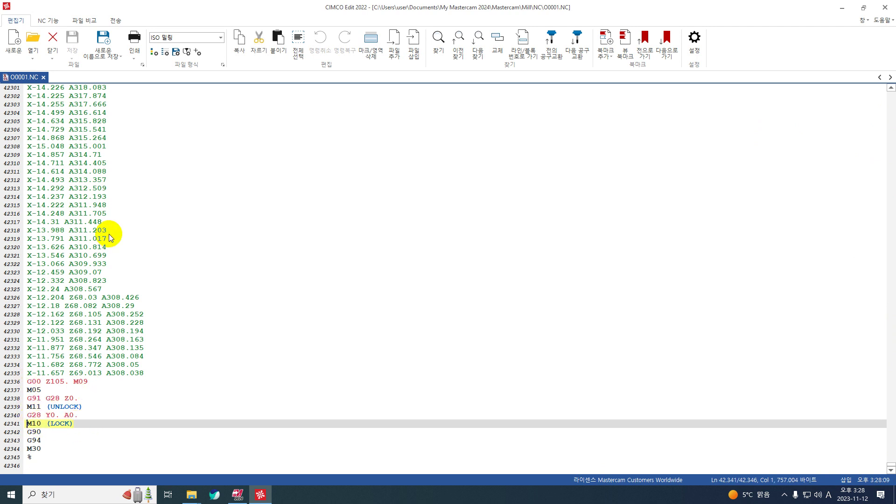
click(885, 7)
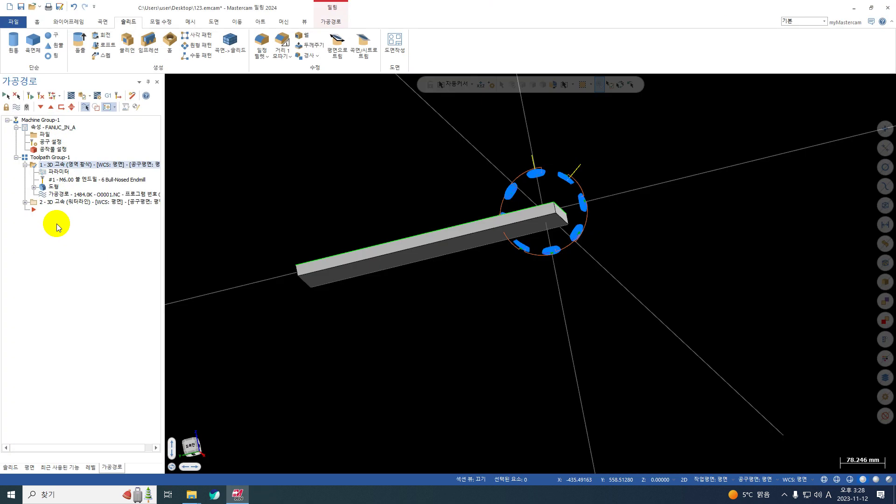
- Set the waterline toolpath's rotary axis control to Y-axis substitution, CW direction, with a rotary diameter of 150, and apply it
click(25, 166)
click(39, 175)
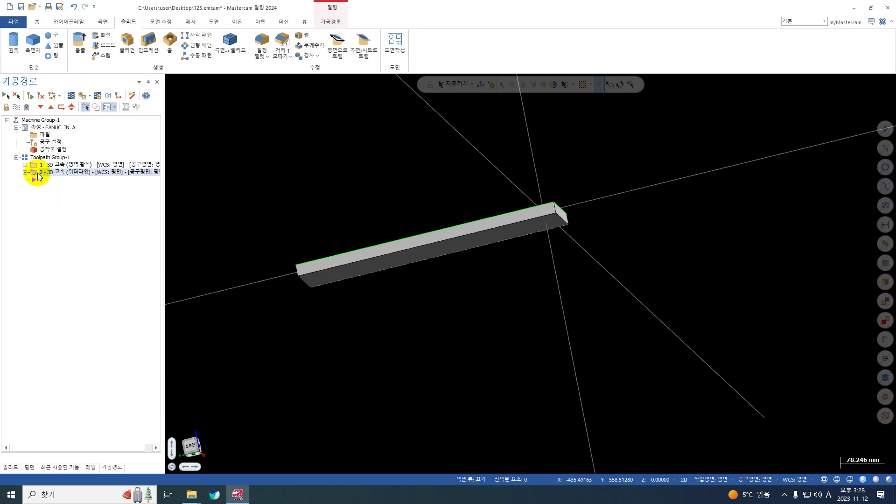
double_click(39, 173)
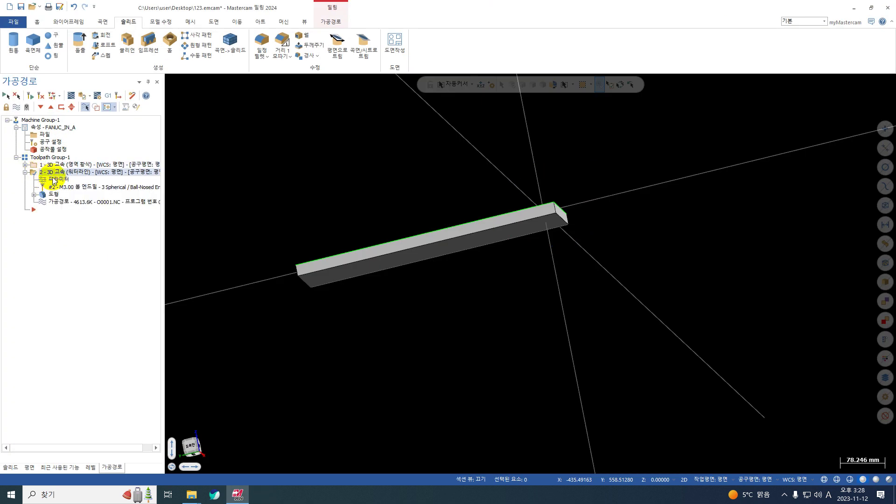
click(54, 179)
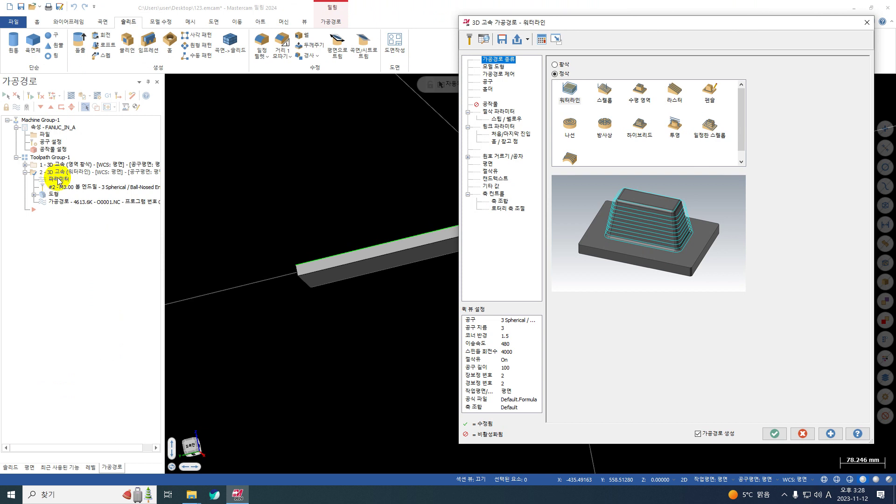
click(506, 209)
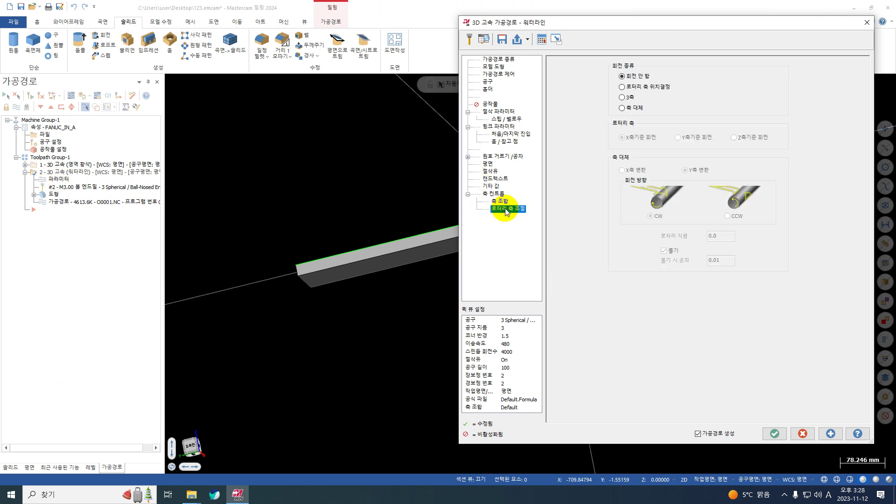
click(632, 109)
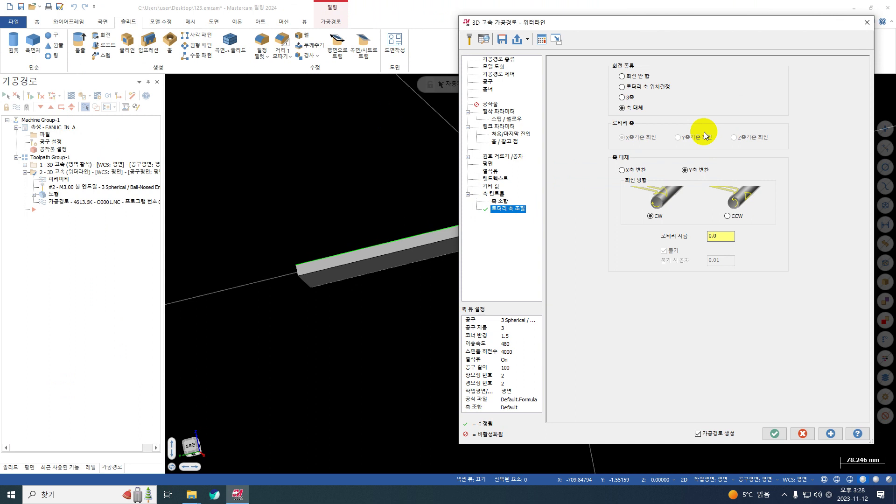
click(718, 240)
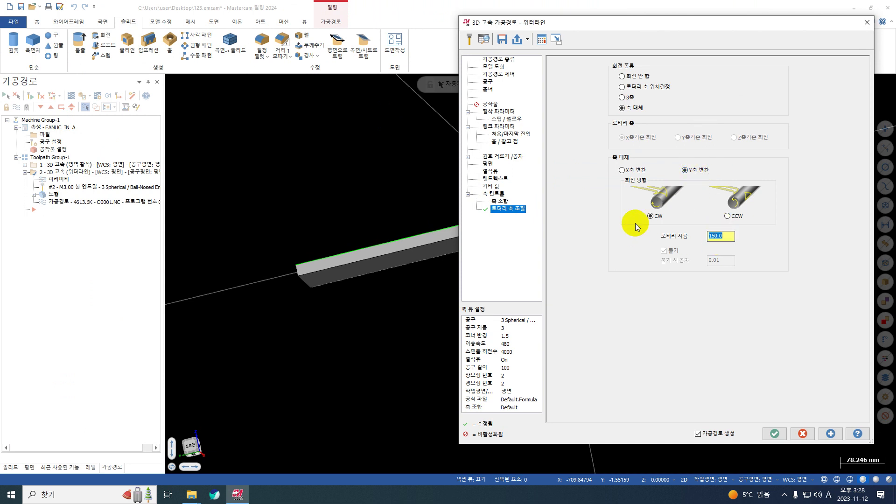
click(774, 433)
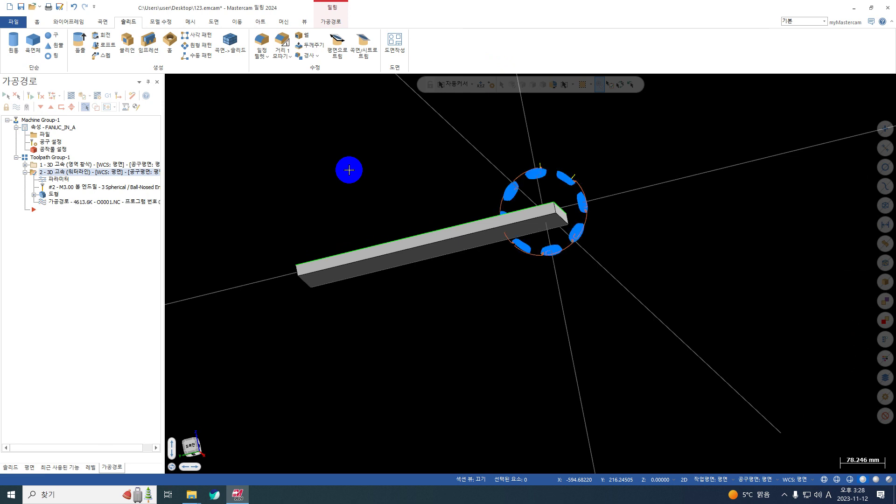
- Simulate both wrapped toolpaths on the cylindrical stock and watch the area roughing cuts at maximum playback speed
click(55, 157)
click(92, 97)
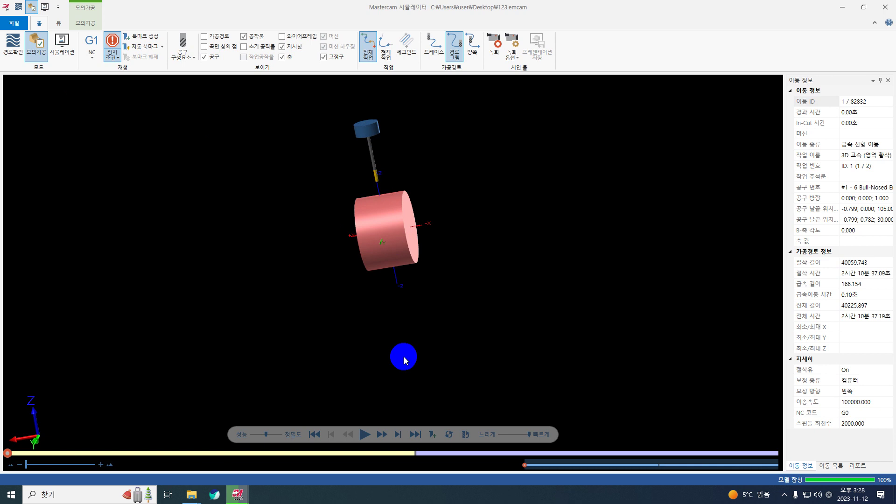
click(508, 435)
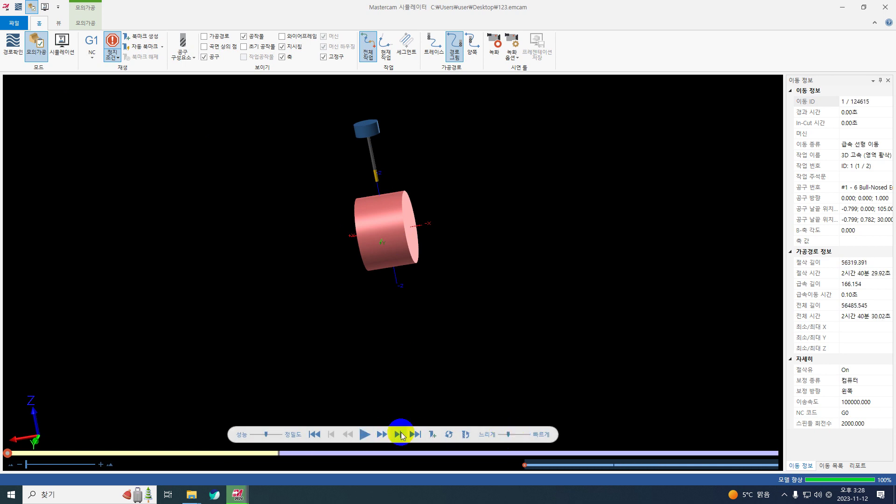
click(365, 434)
scroll(392, 202, up, 3)
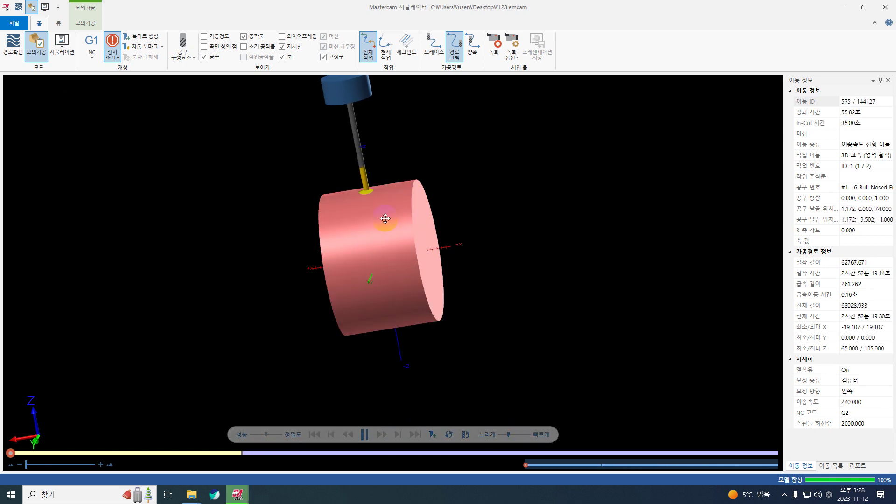
drag(508, 434, 514, 436)
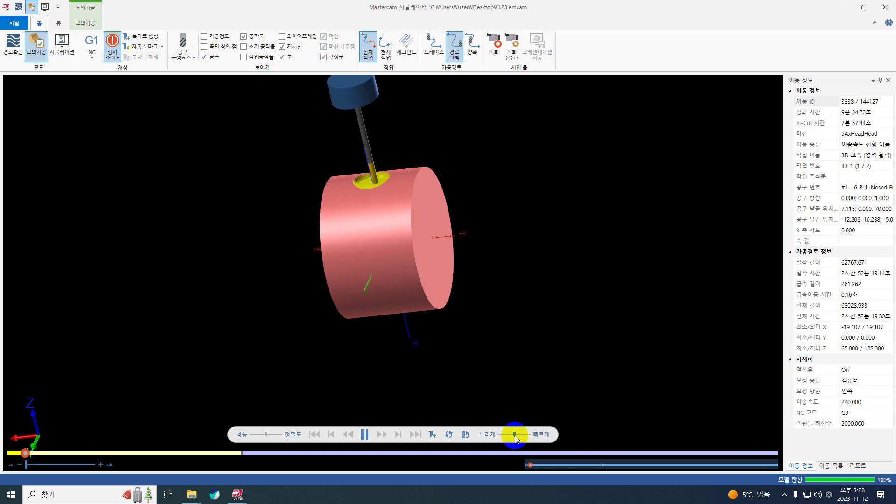
drag(514, 435, 535, 436)
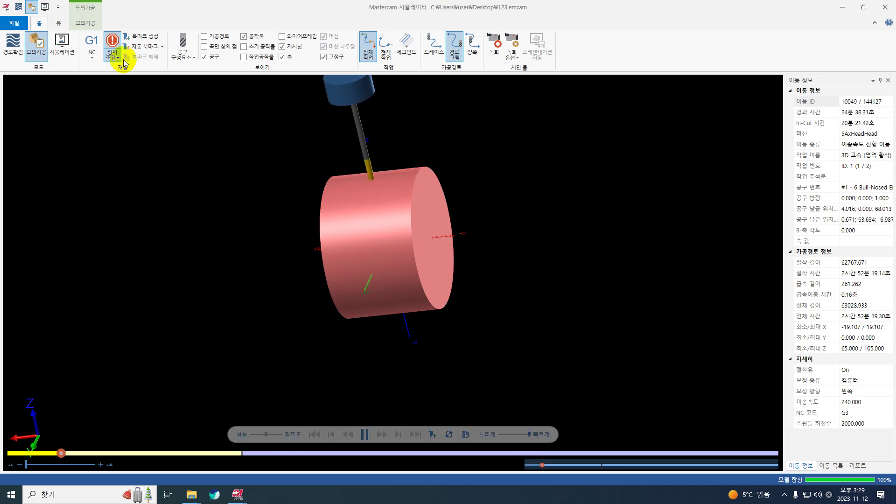
click(364, 284)
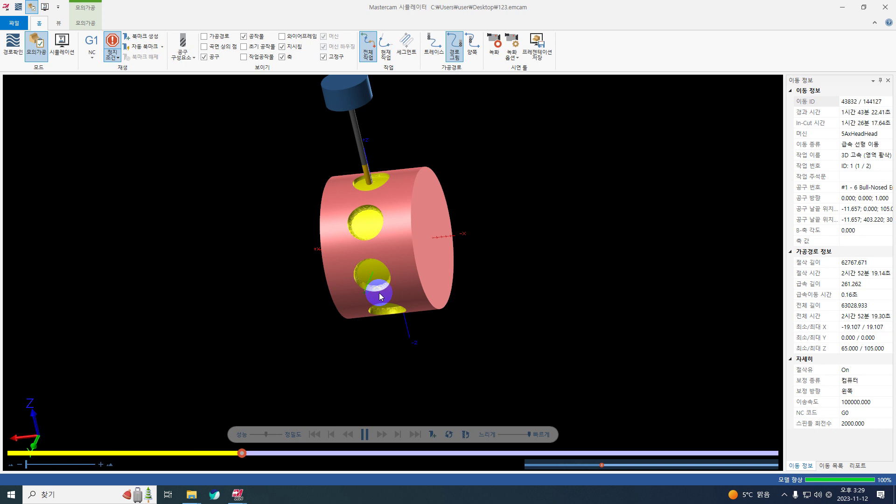
- Continue the simulation through the waterline finishing and examine the pockets being cut from several angles
click(363, 435)
scroll(358, 195, up, 3)
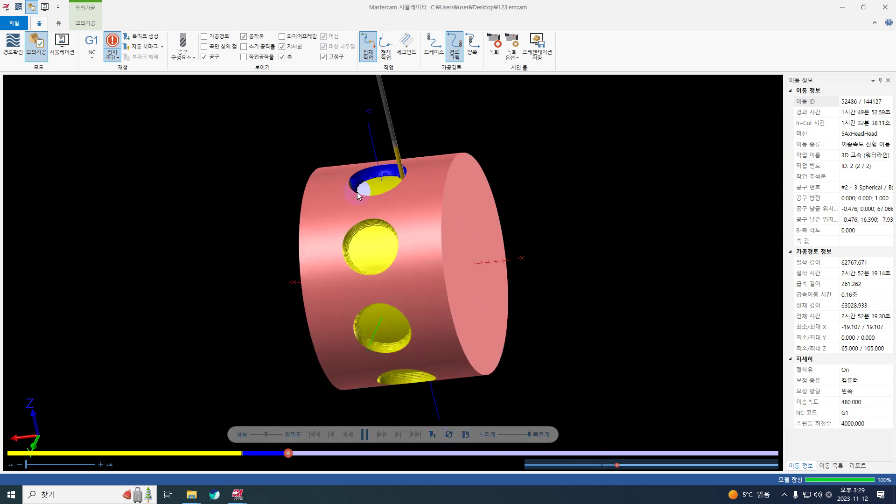
scroll(380, 182, up, 4)
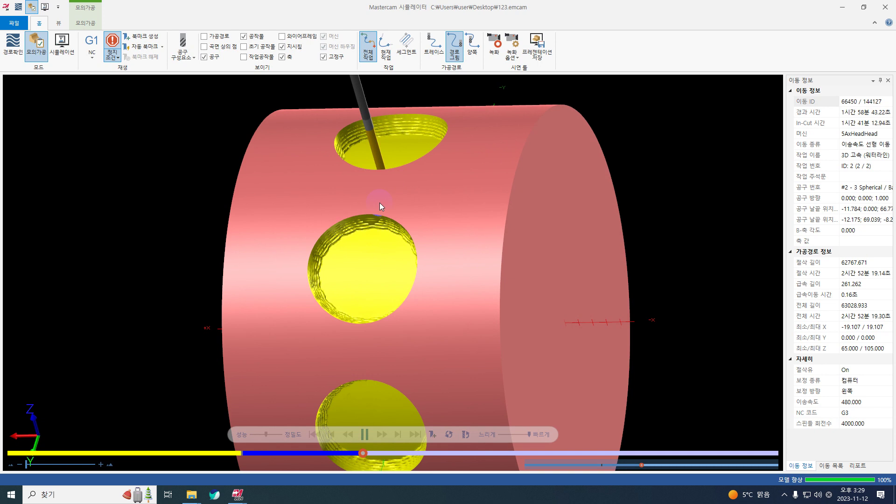
scroll(379, 203, down, 5)
middle_drag(379, 202, 379, 211)
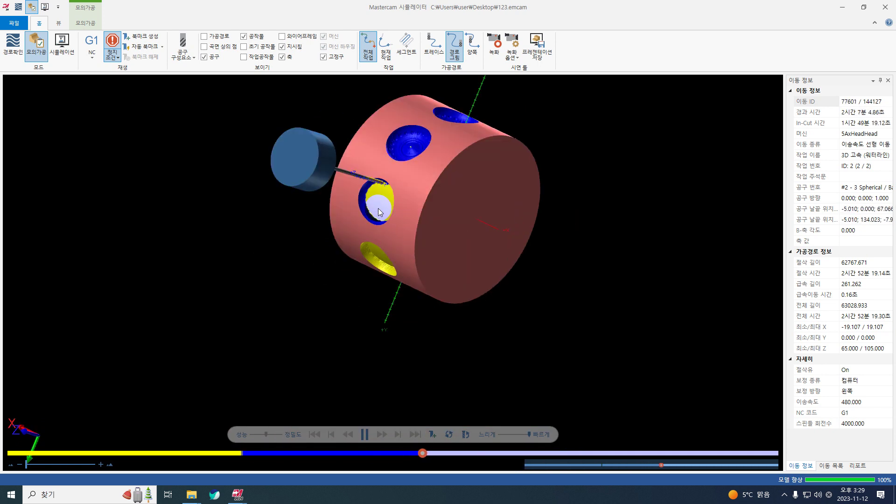
scroll(399, 141, up, 5)
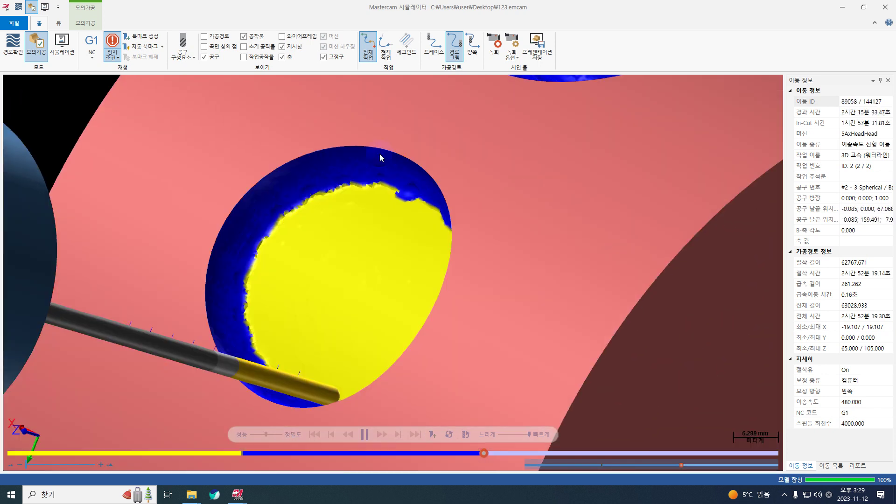
scroll(367, 191, down, 3)
scroll(367, 194, down, 4)
middle_drag(367, 195, 390, 196)
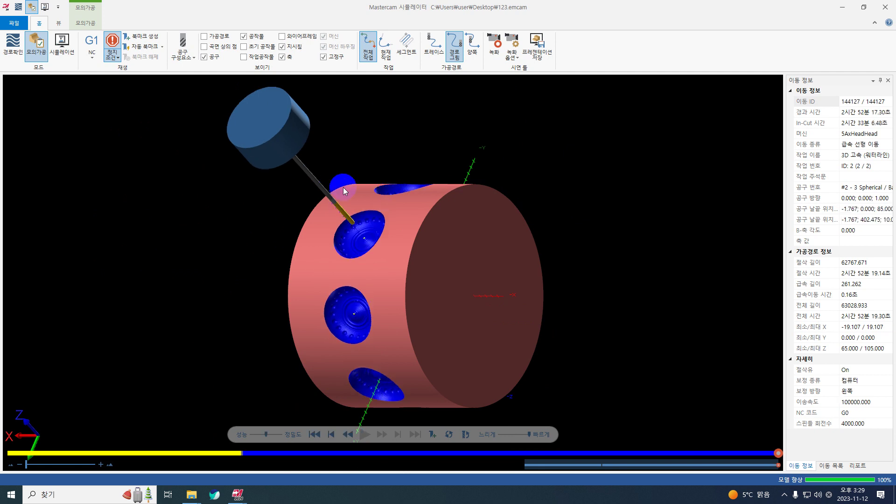
- Inspect the finished pockets on the simulated cylinder up close and close the simulator
scroll(364, 287, up, 5)
middle_drag(346, 365, 365, 290)
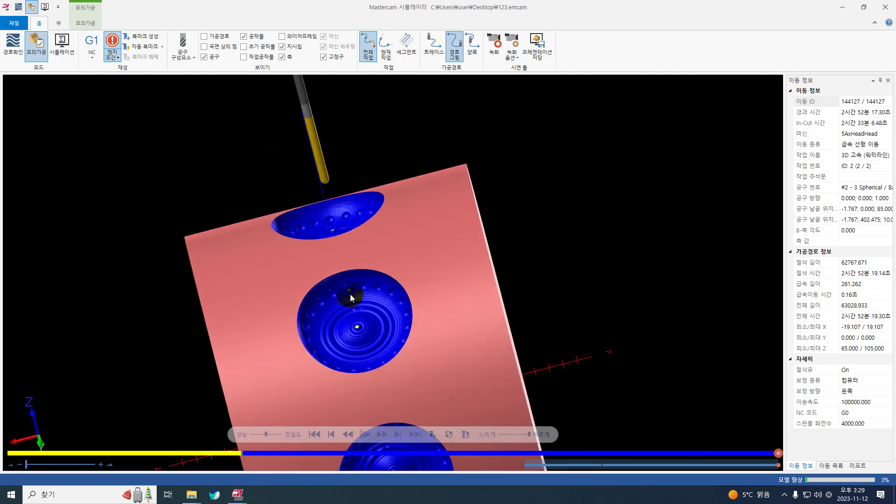
click(892, 7)
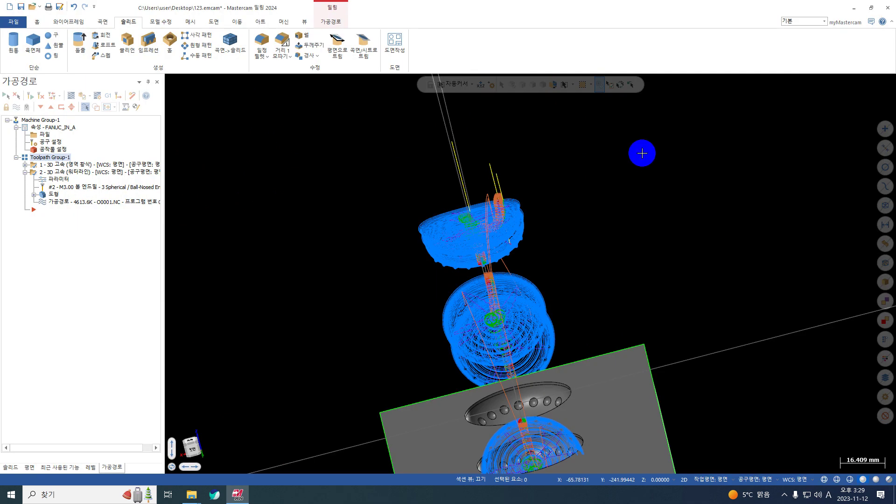
- Switch to the top view of the plate and hide the displayed toolpaths
right_click(664, 205)
click(664, 202)
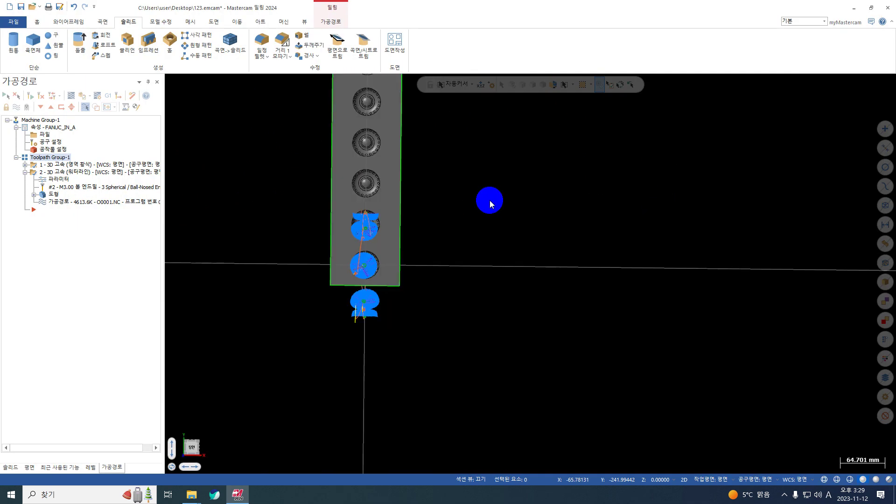
click(25, 173)
click(55, 173)
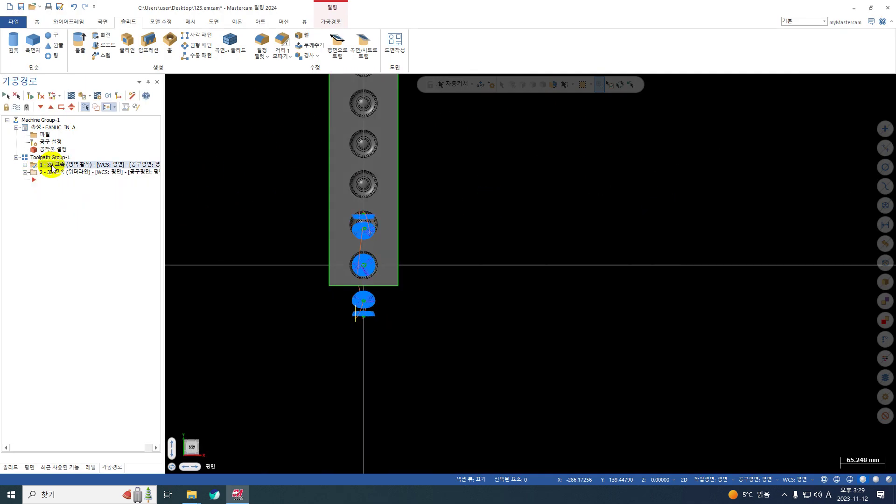
click(418, 318)
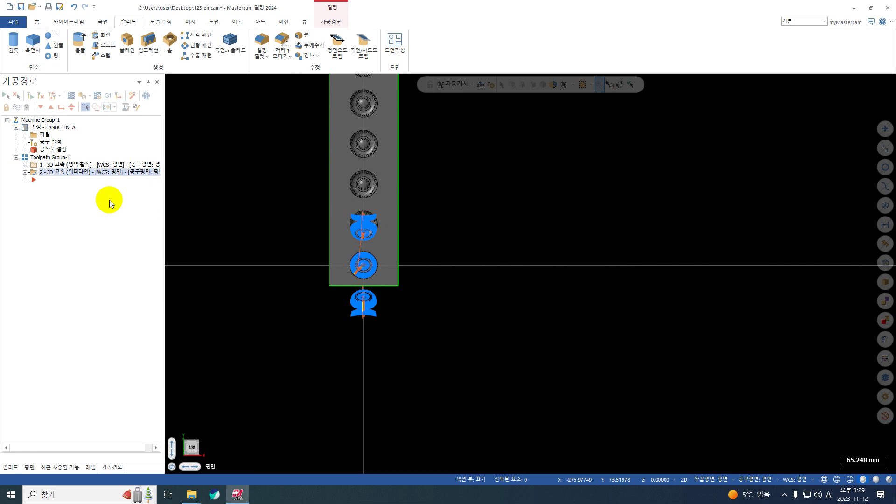
click(190, 285)
key(alt+t)
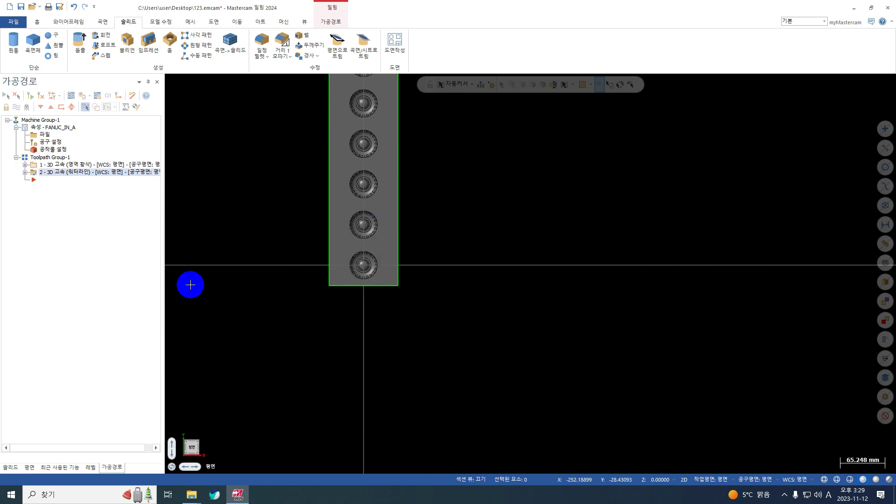
scroll(326, 277, up, 2)
scroll(277, 339, down, 2)
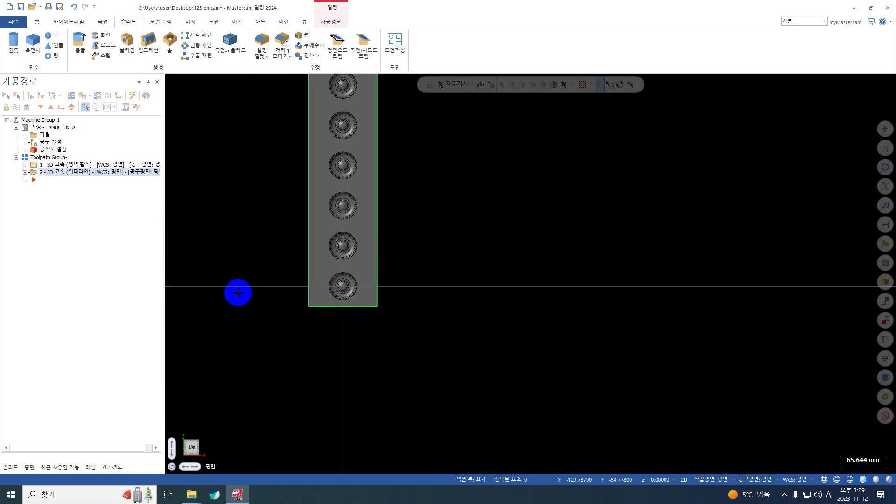
- Create a 3D high-speed raster finishing toolpath with all faces of the flat plate as machining geometry
click(327, 23)
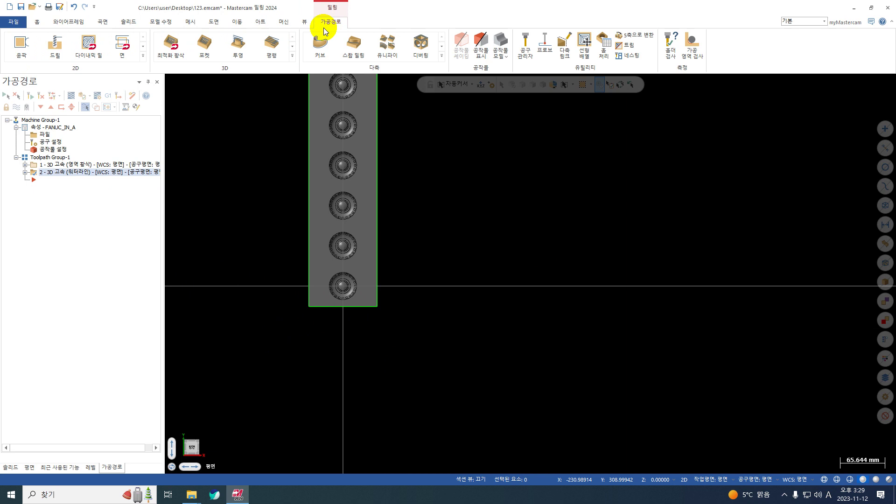
click(293, 56)
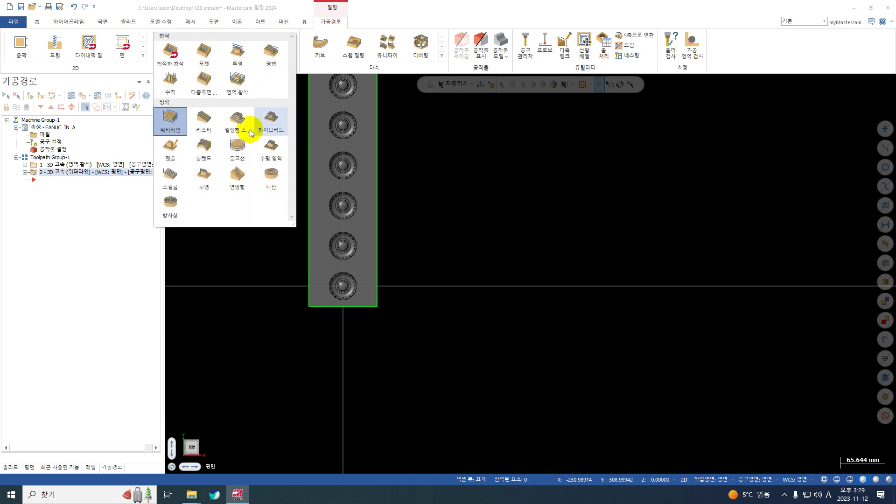
click(214, 126)
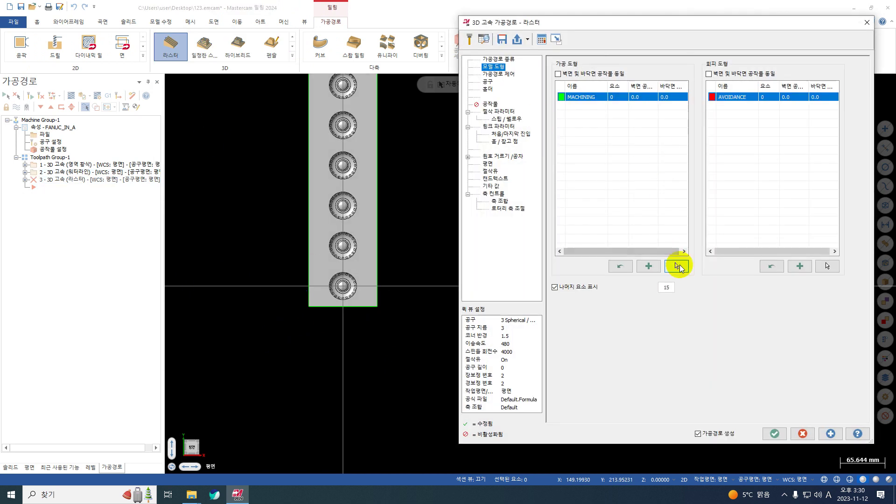
click(676, 265)
scroll(467, 280, down, 3)
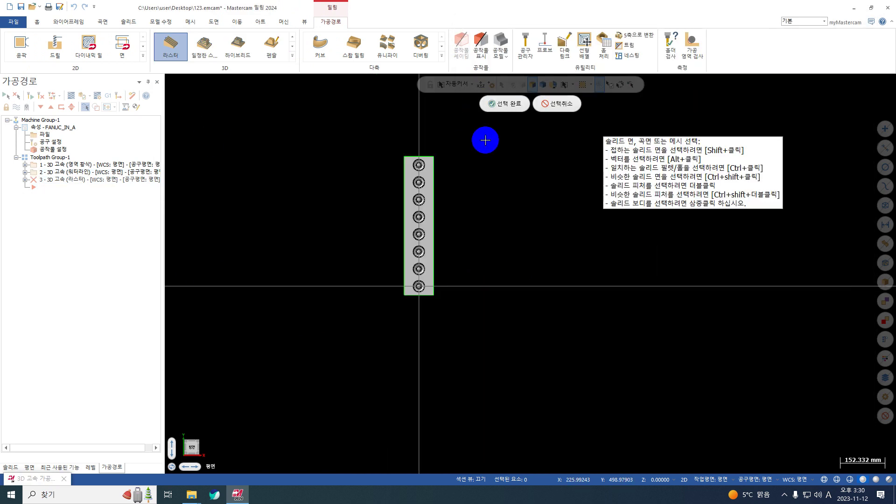
drag(484, 139, 351, 334)
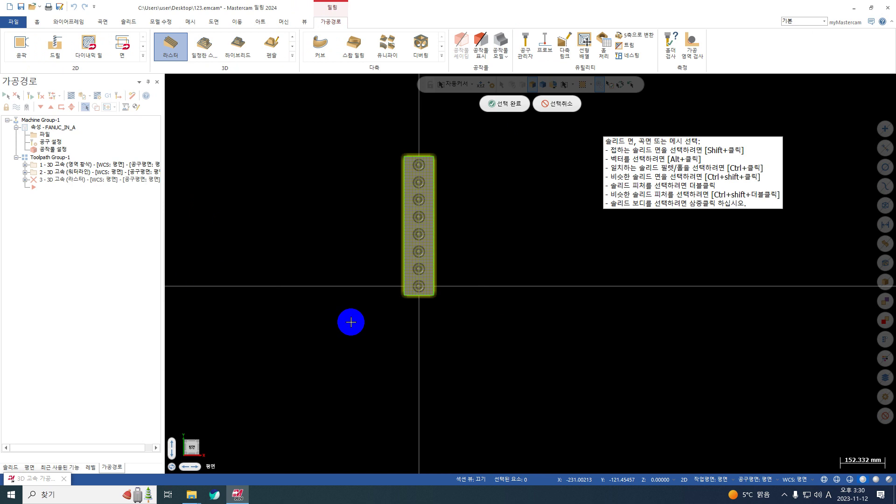
key(Return)
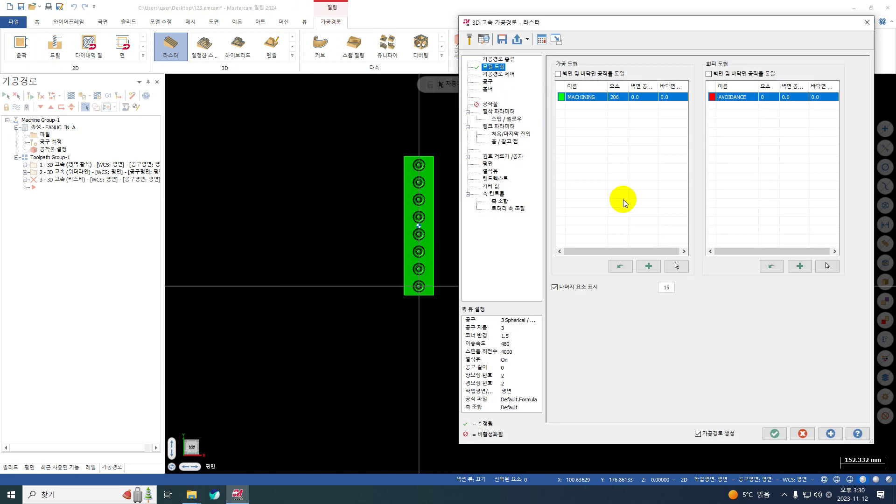
- Chain the plate's outer rectangular edge as the raster toolpath's containment boundary
click(511, 76)
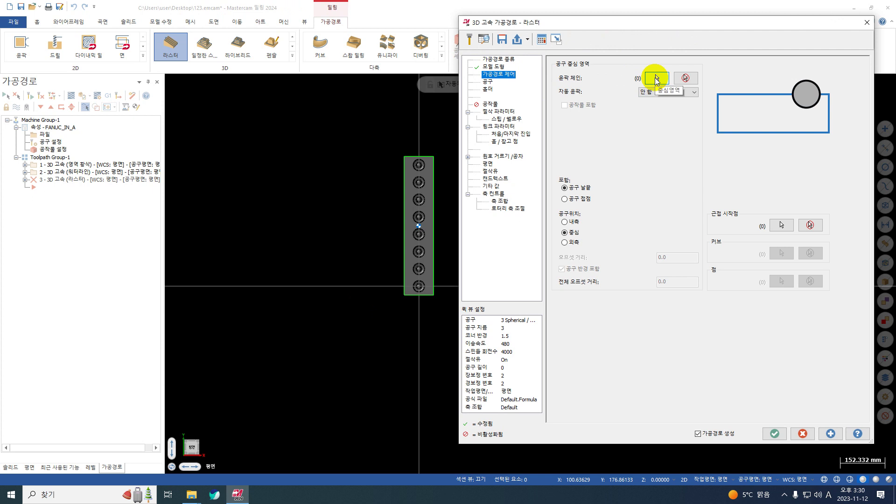
click(655, 78)
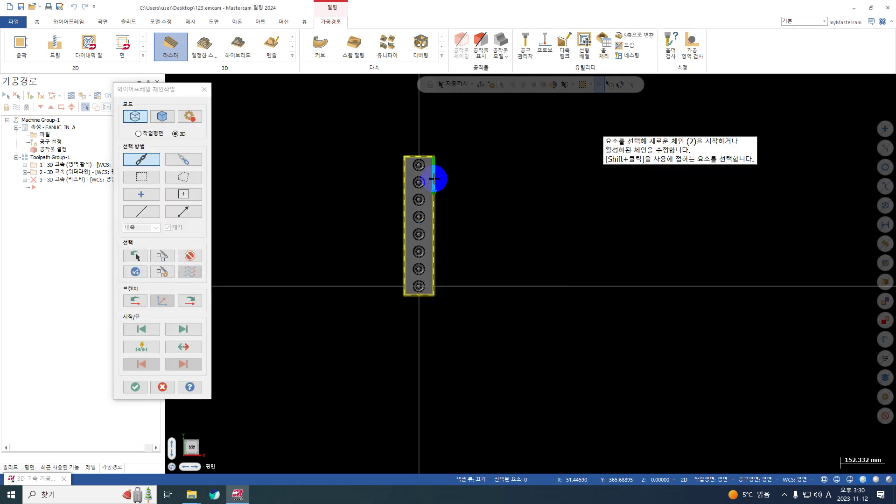
key(Return)
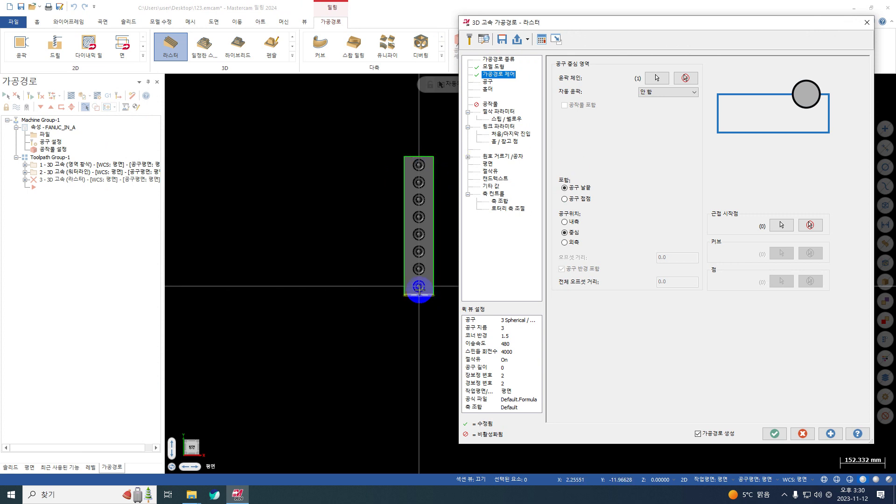
scroll(439, 292, up, 5)
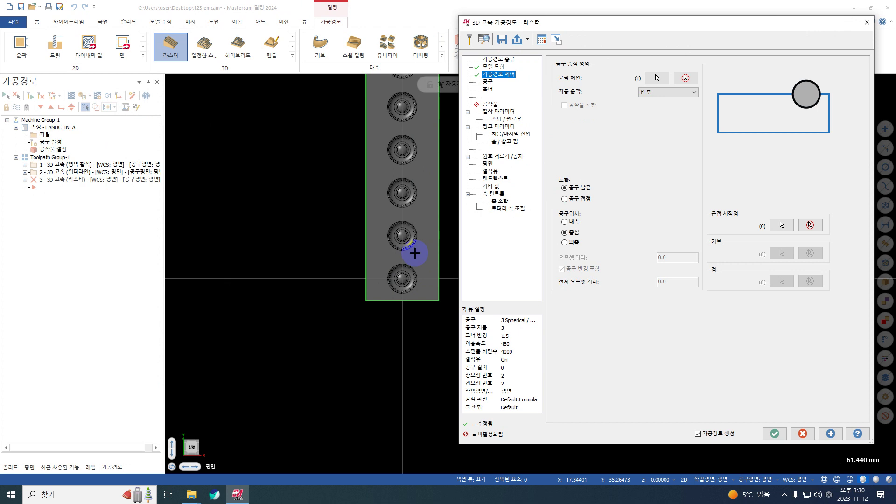
- Keep the 3 mm ball-nosed endmill for the raster toolpath and set the cutting stepover to 0.5
click(487, 81)
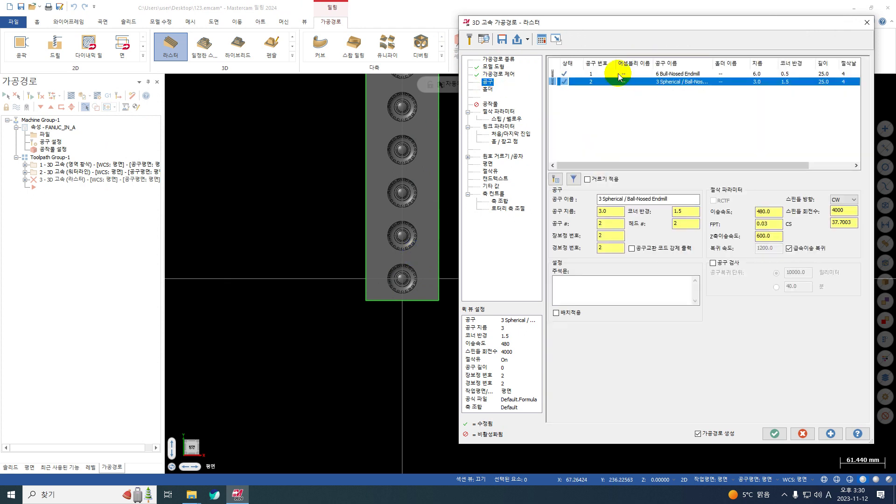
click(491, 113)
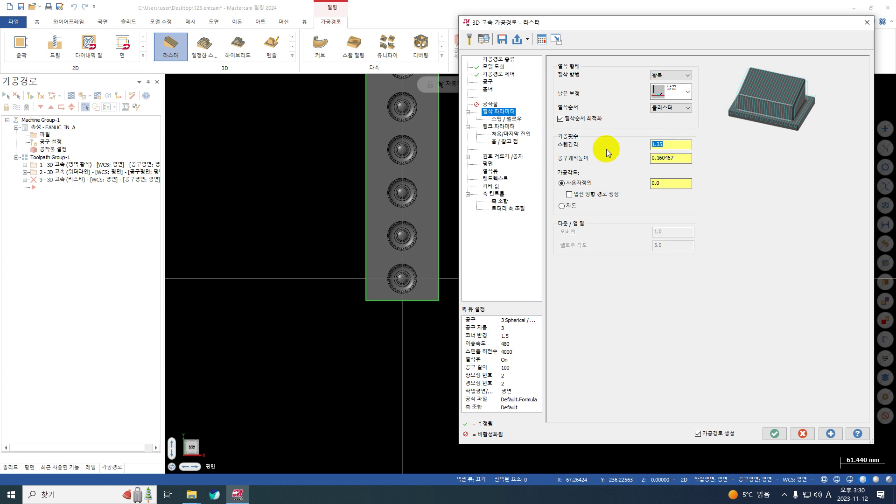
text(0.)
key(BackSpace)
key(BackSpace)
text(1)
key(Return)
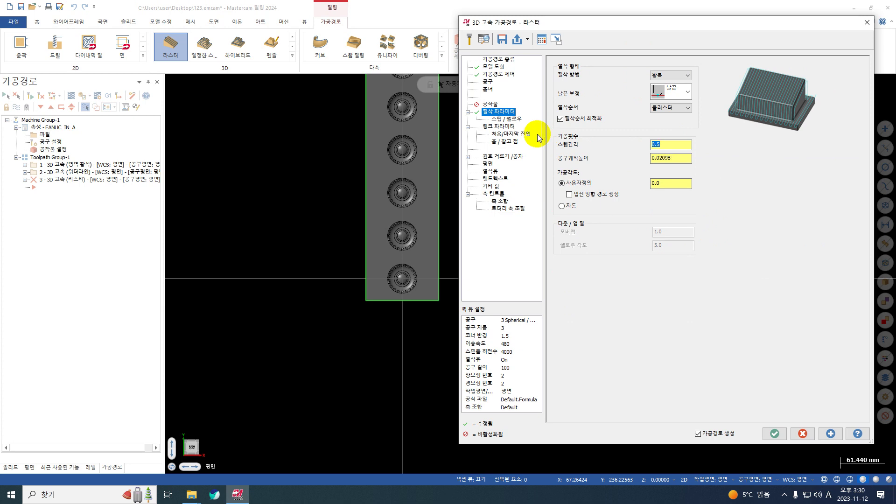
- Set the end angle of the raster toolpath's steep/shallow range to 35 degrees
click(512, 120)
double_click(630, 106)
text(3)
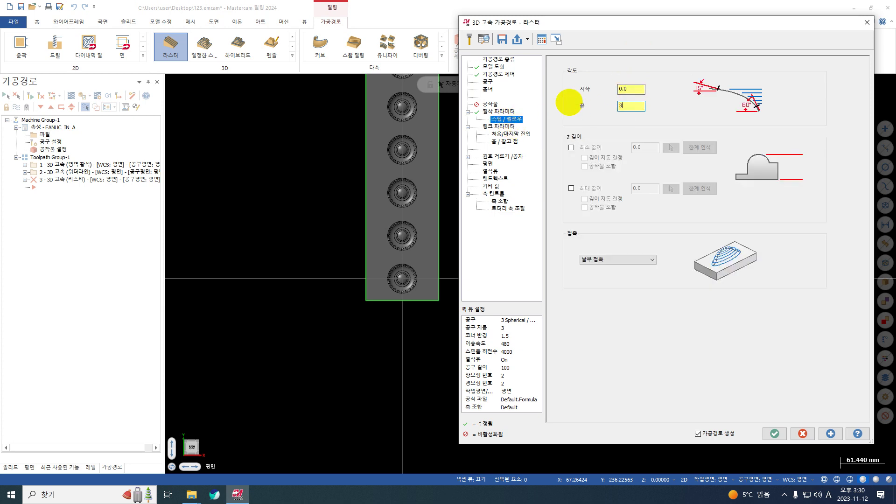
text(5)
key(Return)
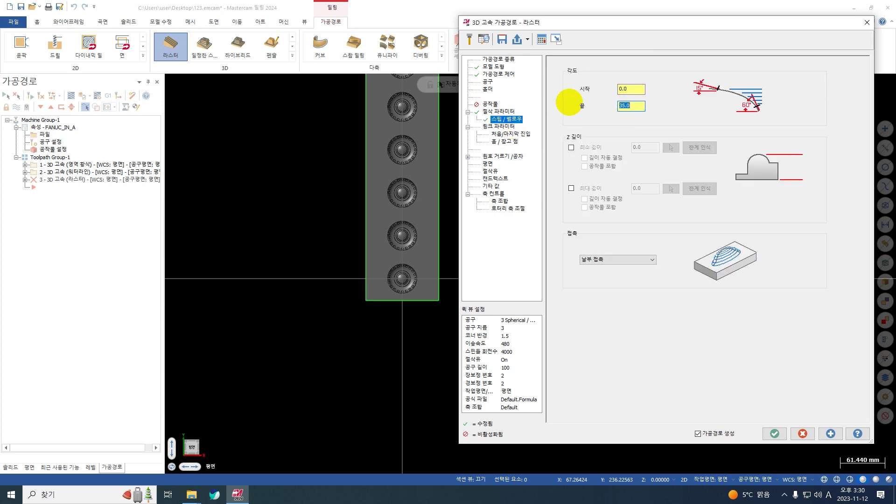
- Enable the raster toolpath's Z depth limits, with the minimum depth at -2.0 and the maximum depth at the detected -20.0
click(572, 148)
click(571, 189)
click(697, 189)
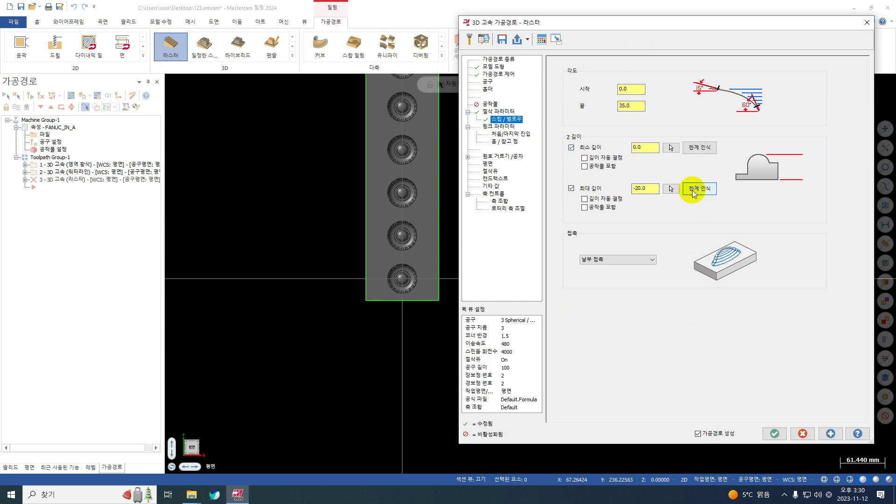
double_click(649, 146)
scroll(441, 252, up, 2)
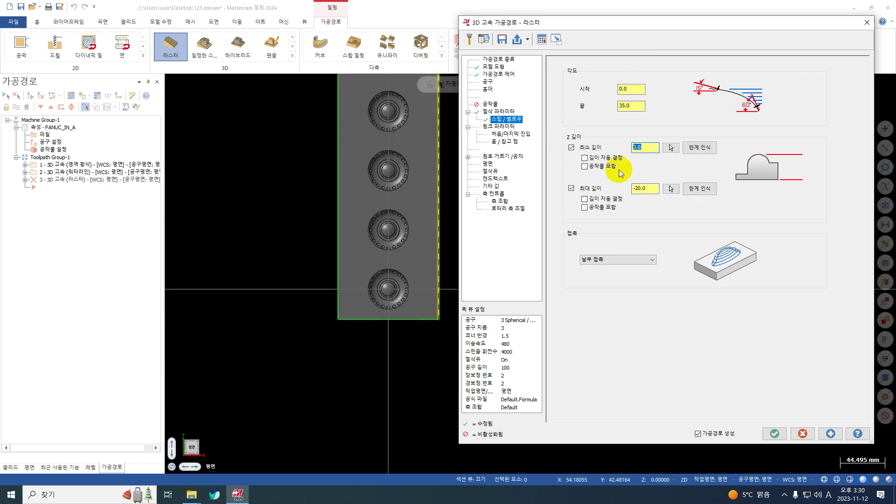
text(-2.0)
key(Return)
scroll(380, 296, up, 4)
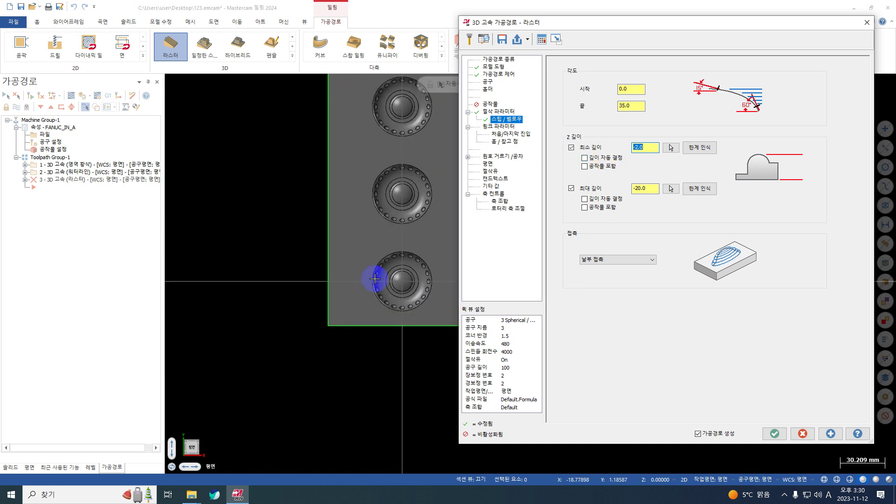
mouse_move(360, 266)
middle_down()
mouse_move(366, 280)
mouse_move(359, 277)
mouse_move(387, 281)
middle_up()
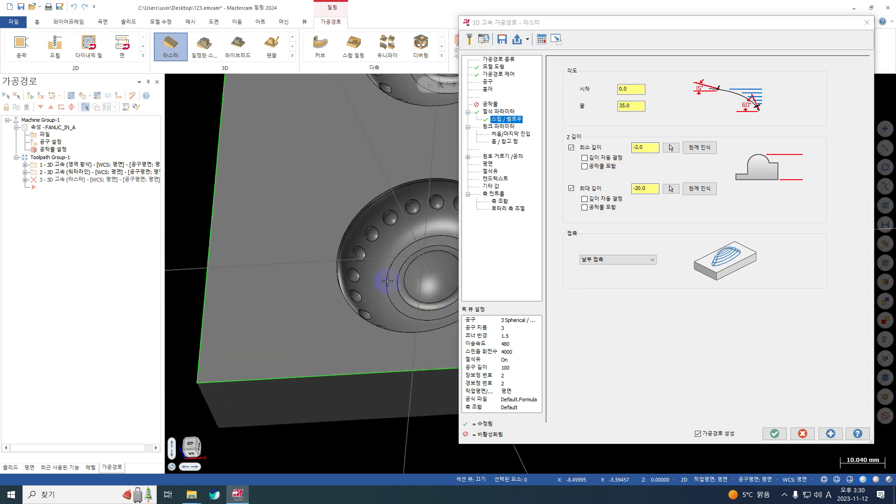
scroll(421, 247, down, 3)
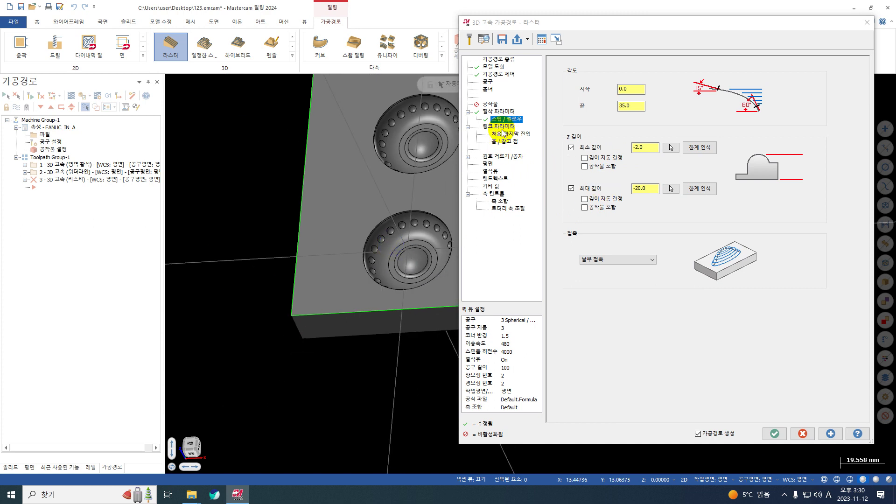
- Set the raster toolpath's lead-in type to vertical with a 1.0 radius, and turn off the auxiliary lead-in
click(502, 127)
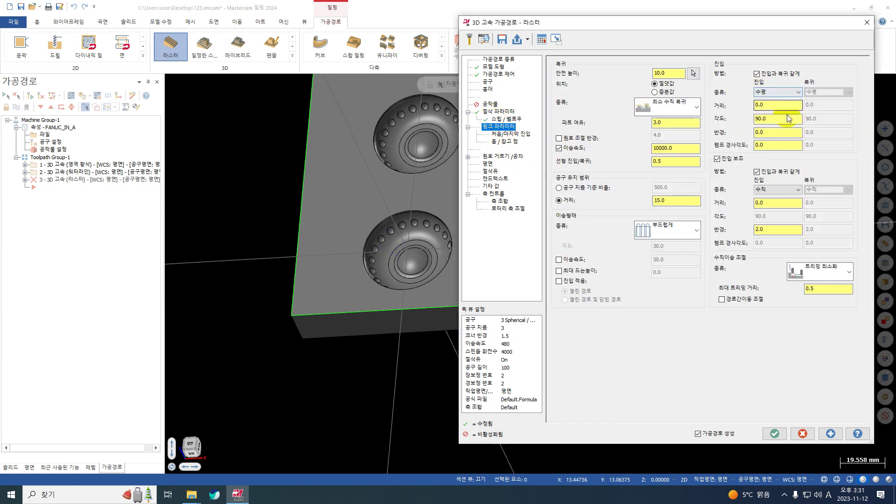
click(787, 92)
click(780, 105)
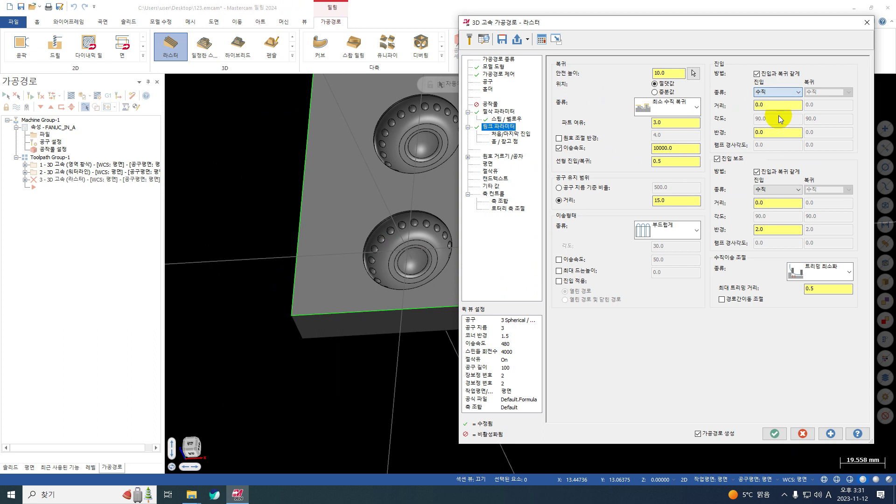
drag(776, 133, 710, 135)
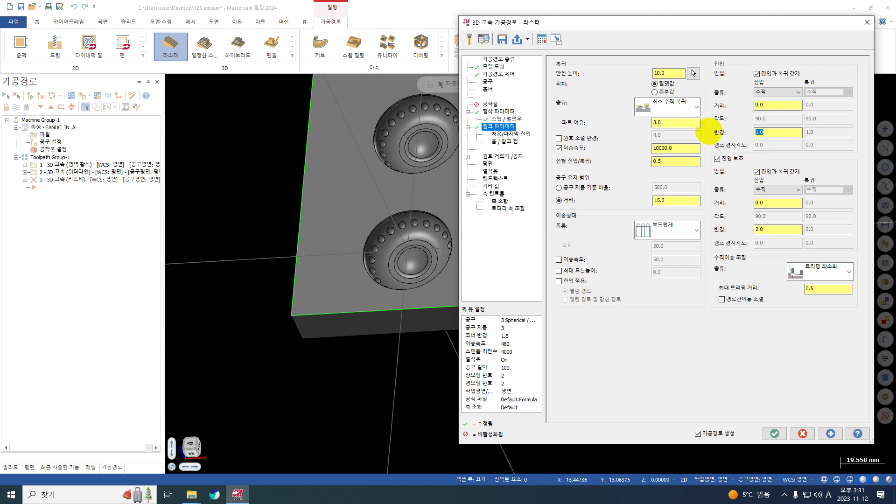
click(717, 159)
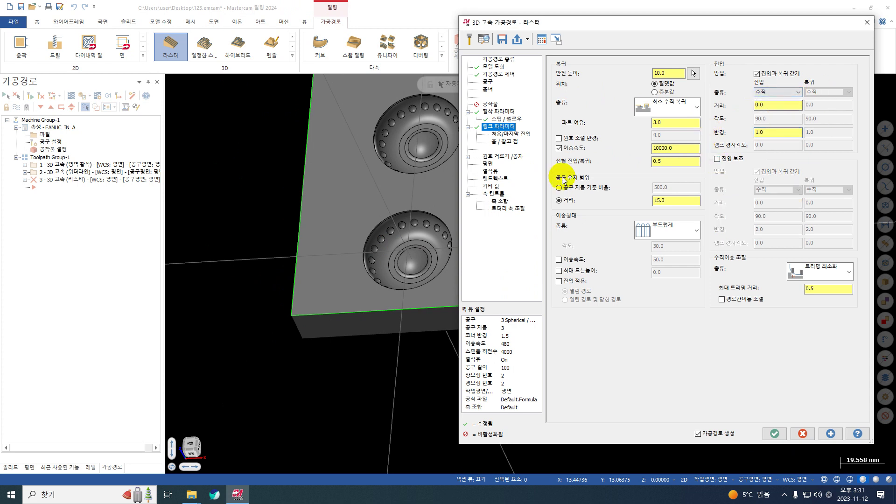
- Set the keep-tool-down distance to 5.0, enable adjustment of moves between passes, and set the maximum trimming distance to 0.15
click(660, 200)
text(5)
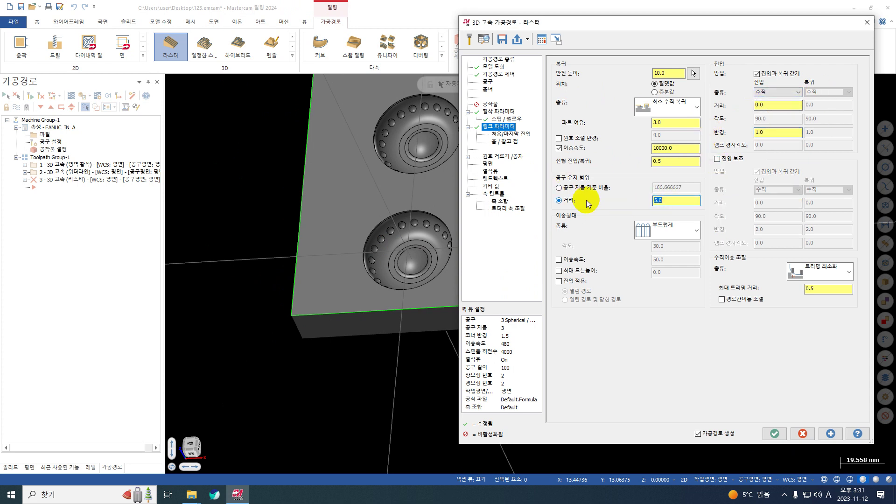
click(755, 300)
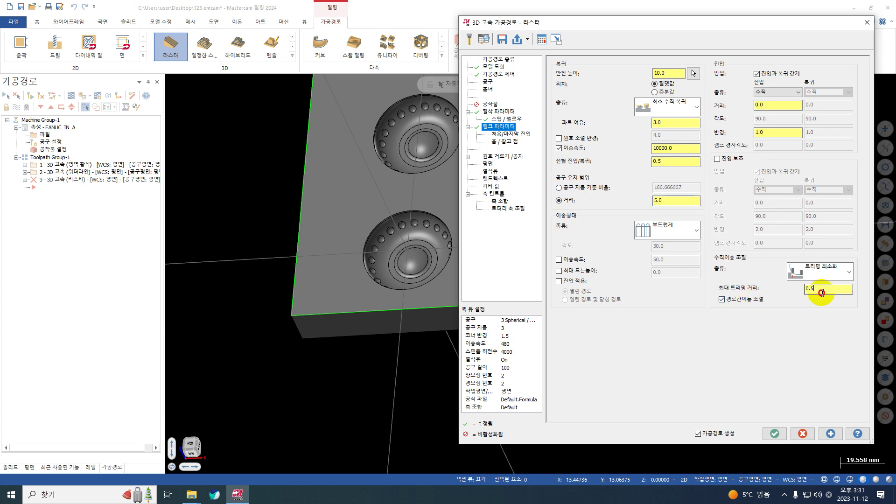
click(806, 289)
text(3*/)
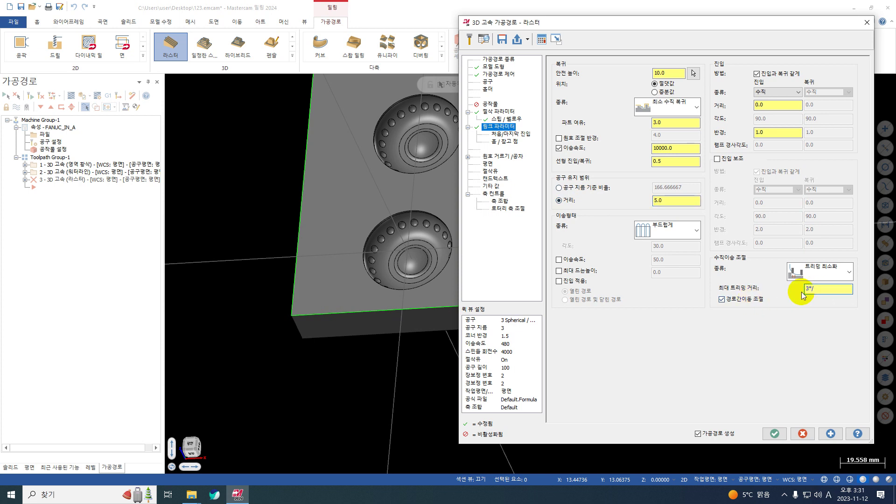
text(.05)
key(Return)
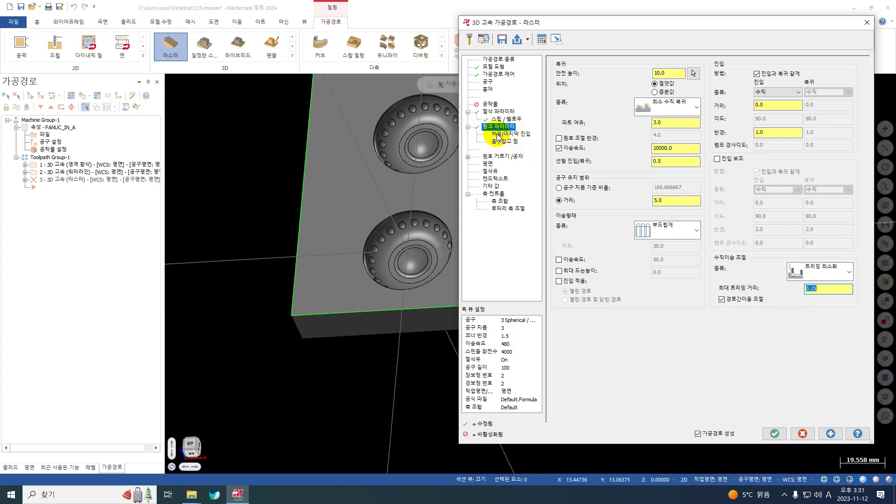
- Apply axis substitution for the Y axis with a rotary diameter of 150.0, and generate the raster toolpath
click(511, 134)
click(510, 141)
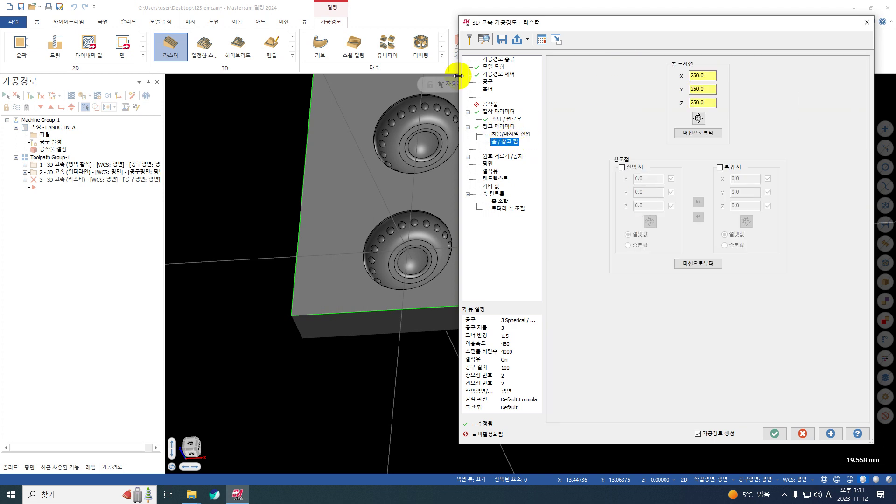
click(494, 67)
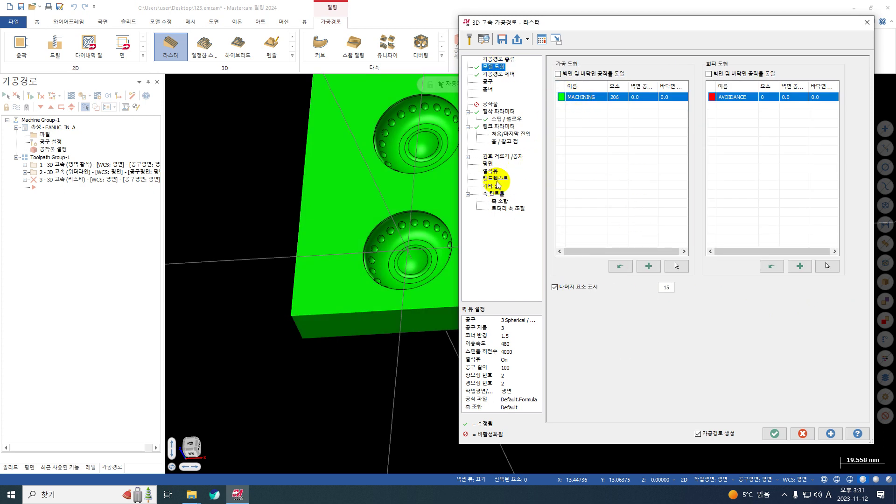
click(506, 201)
click(508, 208)
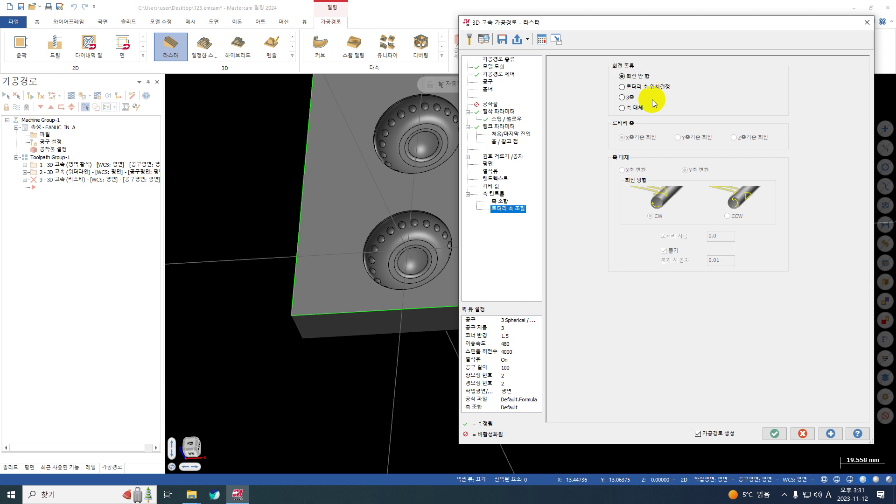
click(634, 108)
double_click(728, 236)
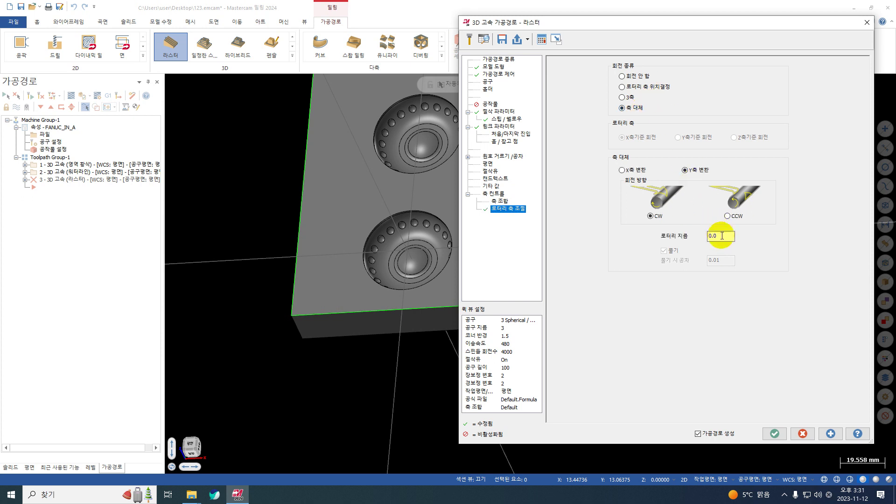
text(1510)
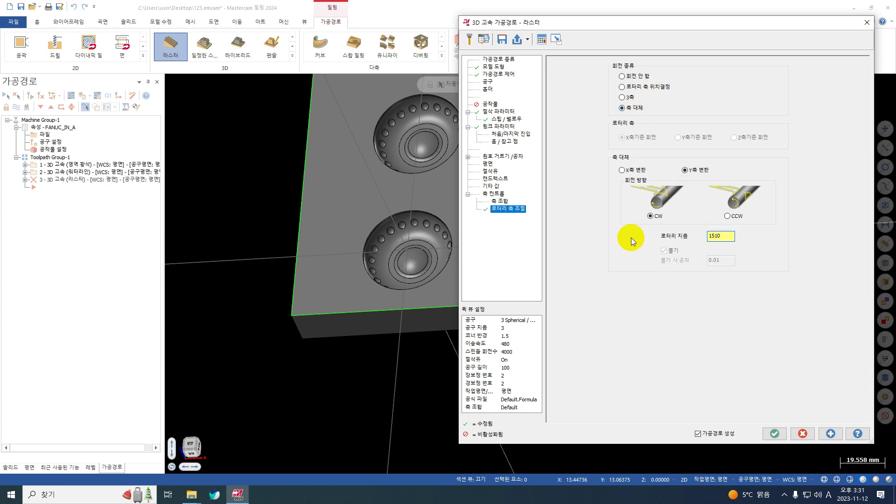
key(Return)
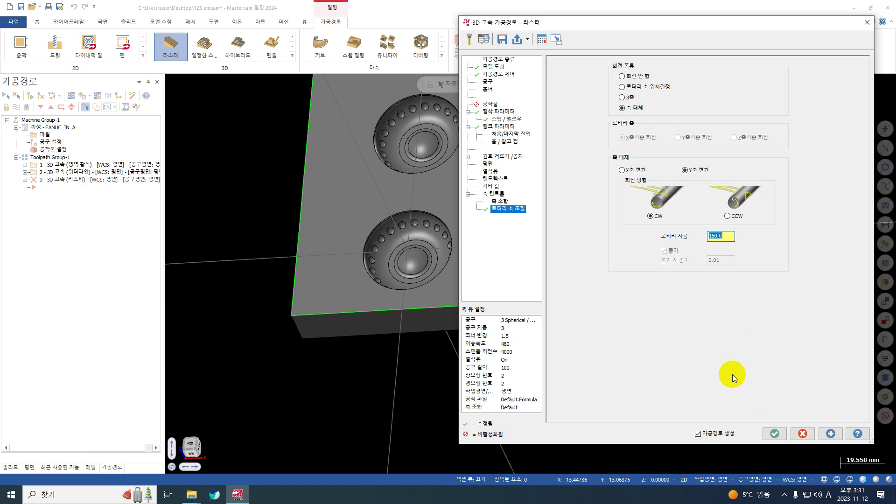
click(774, 433)
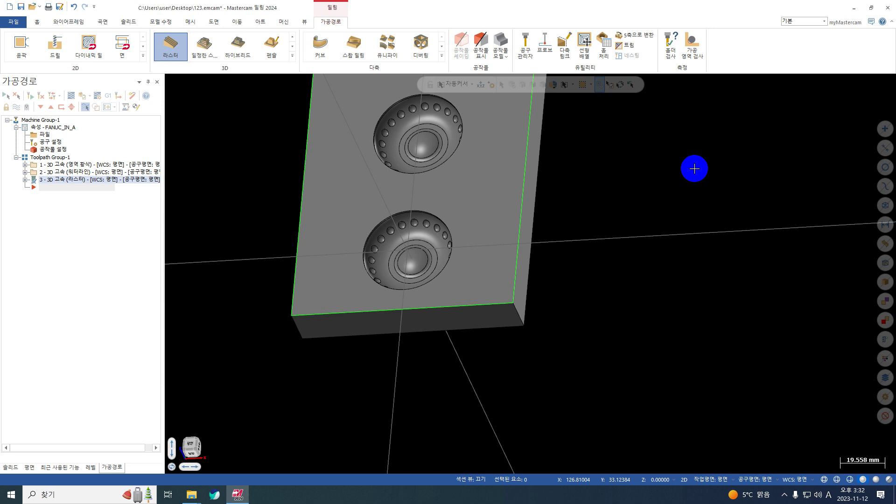
- Check the raster toolpath's calculation progress in the multi-threading manager
click(304, 19)
click(443, 46)
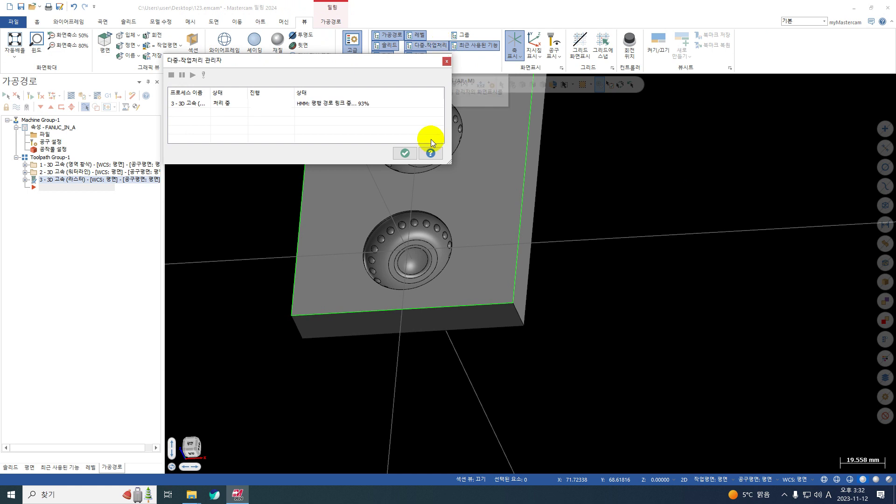
click(399, 157)
scroll(234, 201, down, 2)
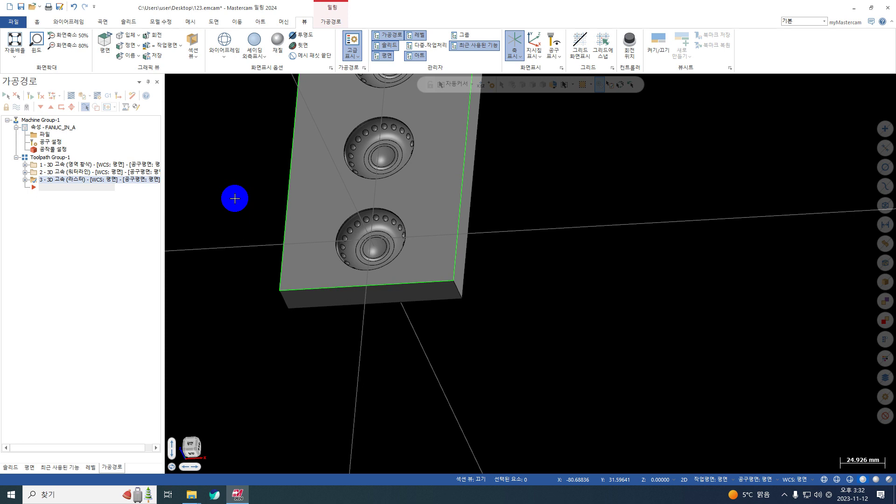
- Backplot the wrapped raster toolpath and inspect its passes and linking moves up close
click(70, 95)
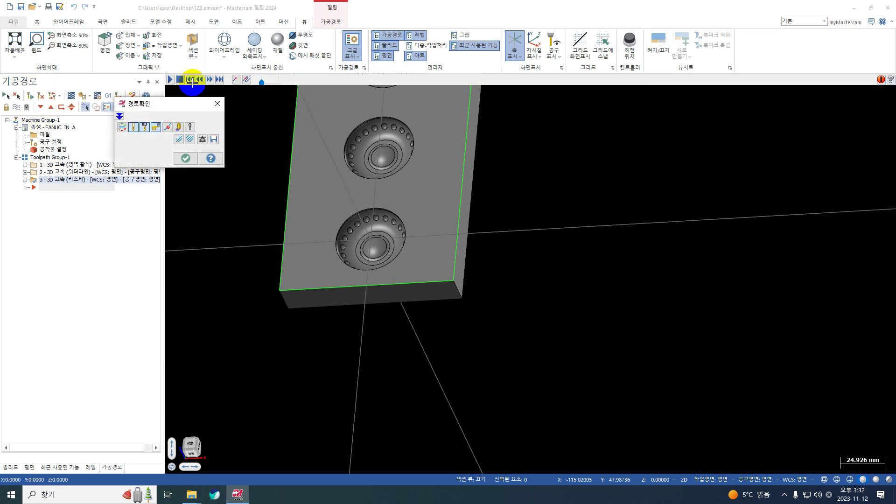
click(170, 79)
scroll(365, 255, up, 2)
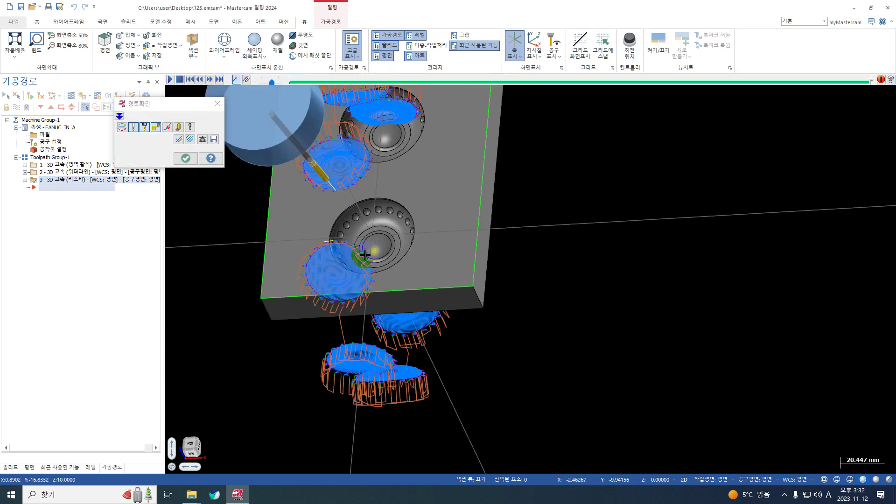
middle_drag(365, 254, 229, 188)
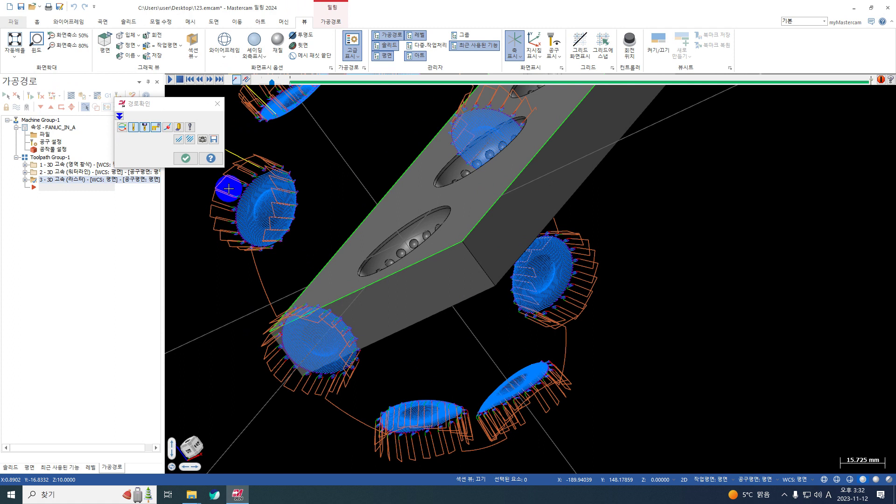
scroll(229, 188, up, 5)
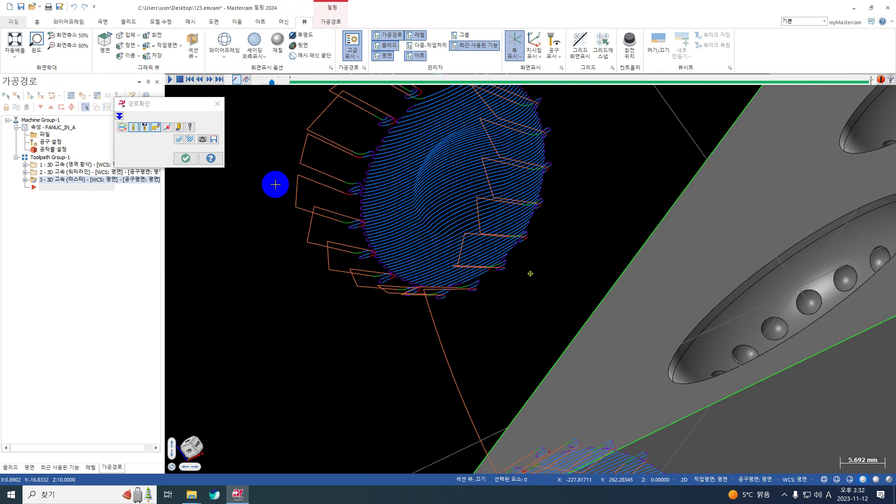
click(185, 158)
- Reopen the raster toolpath's parameters to review the rotary axis settings, leaving them as they are
click(37, 184)
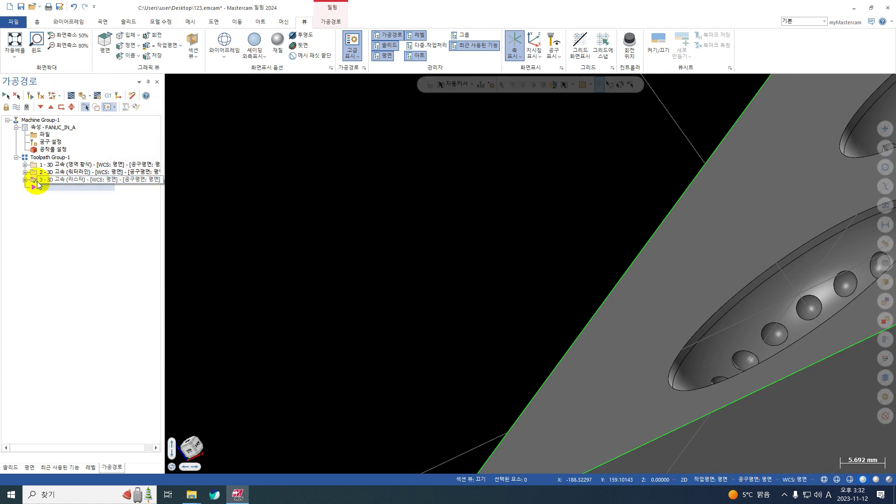
click(37, 182)
click(44, 186)
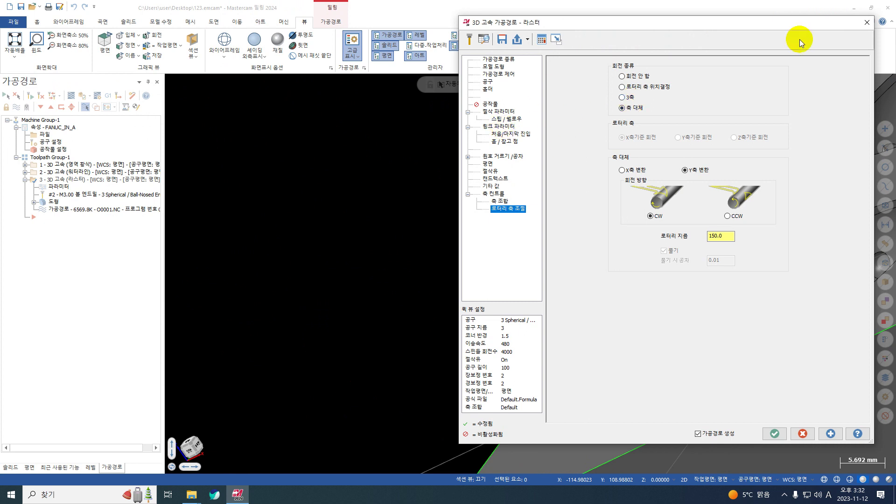
drag(860, 25, 895, 28)
mouse_move(478, 260)
middle_down()
mouse_move(622, 288)
mouse_move(654, 320)
mouse_move(650, 295)
mouse_move(376, 316)
middle_up()
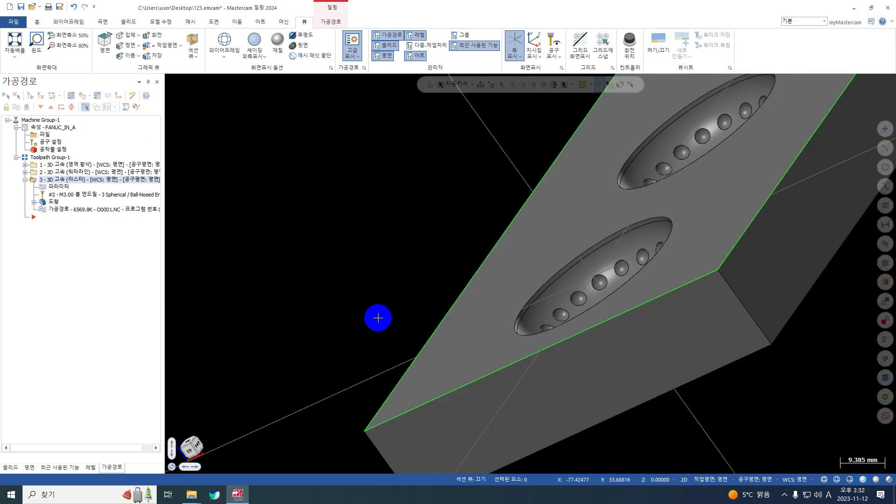
click(19, 179)
scroll(213, 219, down, 2)
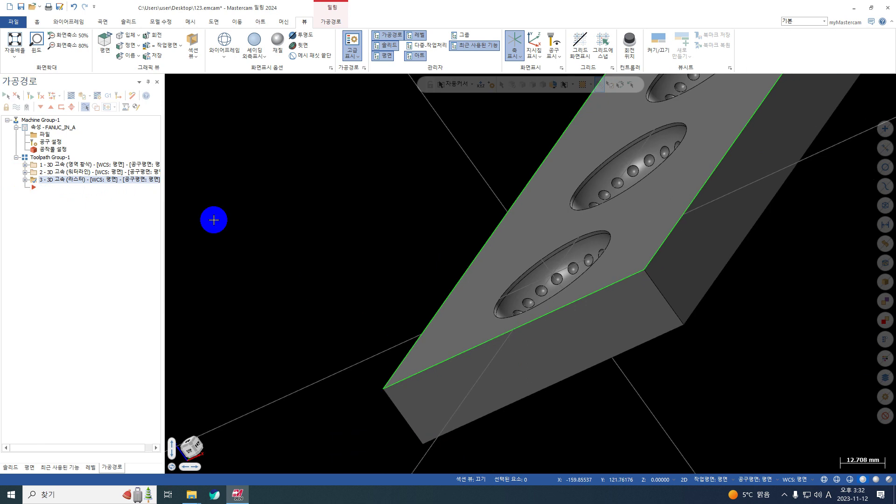
- Verify the whole toolpath group on the cylindrical stock, continuing the simulation past the tool change to the end of the raster pass
click(46, 158)
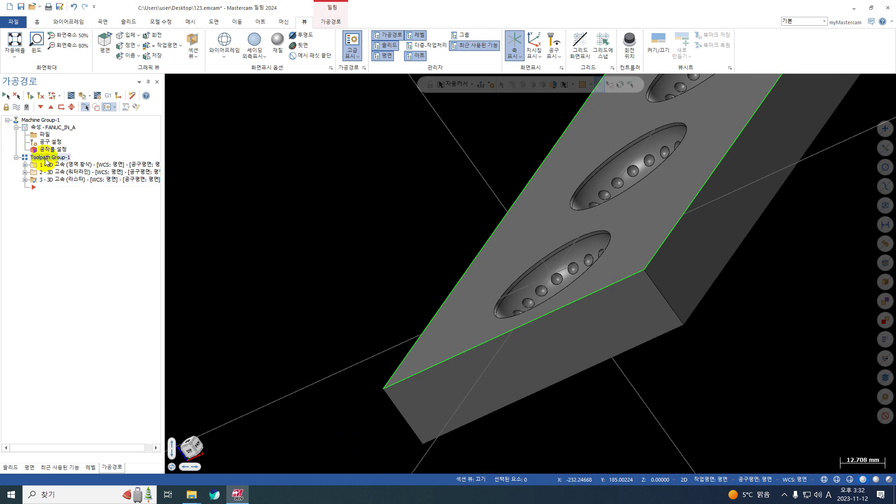
click(83, 96)
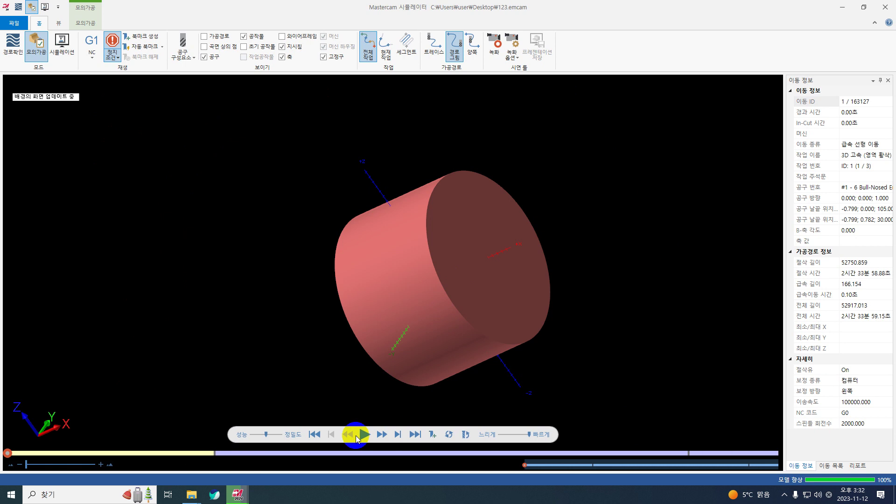
click(368, 436)
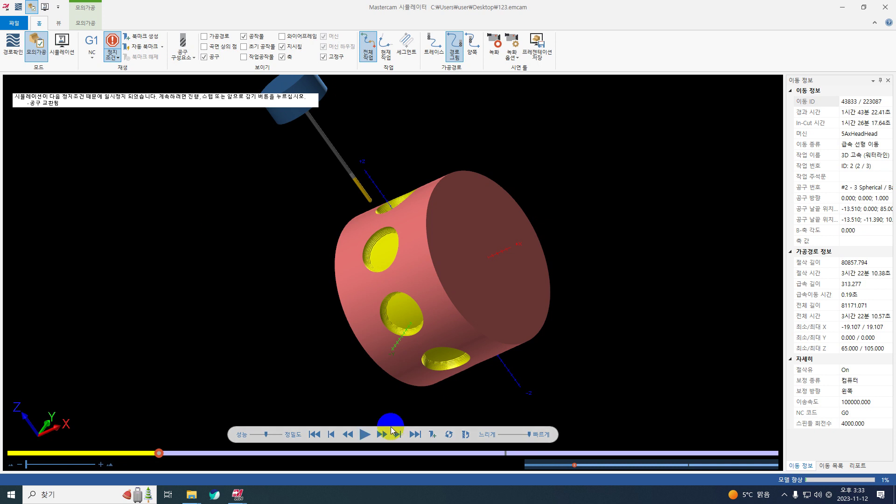
click(366, 434)
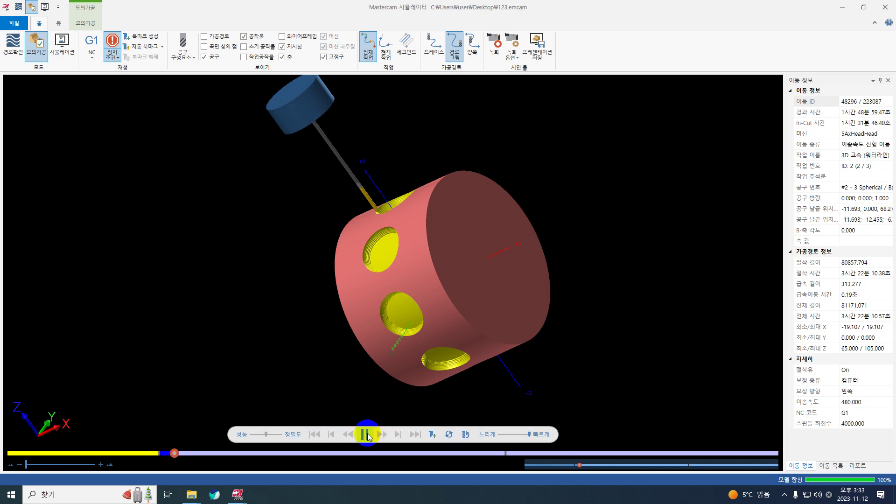
scroll(385, 252, up, 3)
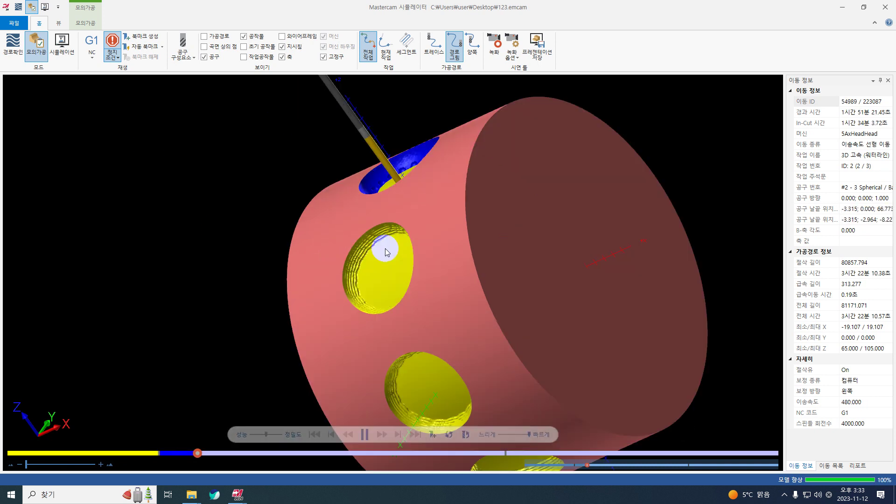
scroll(385, 252, down, 3)
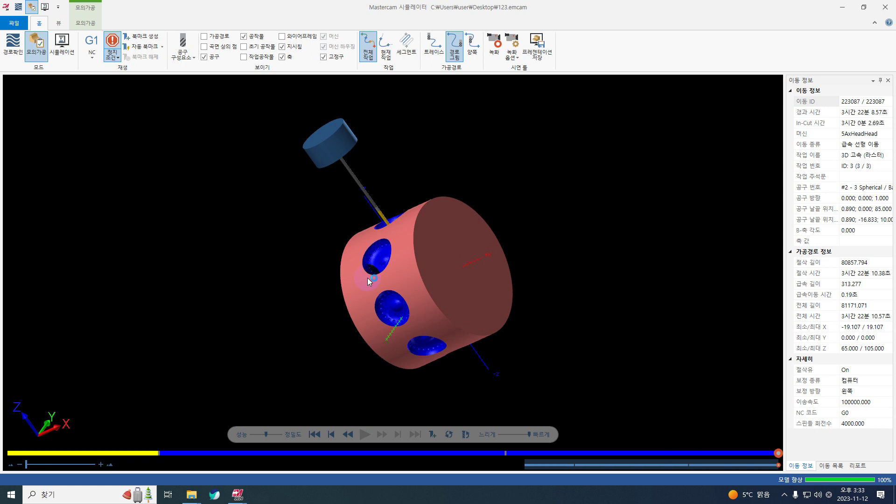
- Examine the machined pockets around the cylindrical stock up close and from several angles, and close the simulation
drag(367, 278, 371, 294)
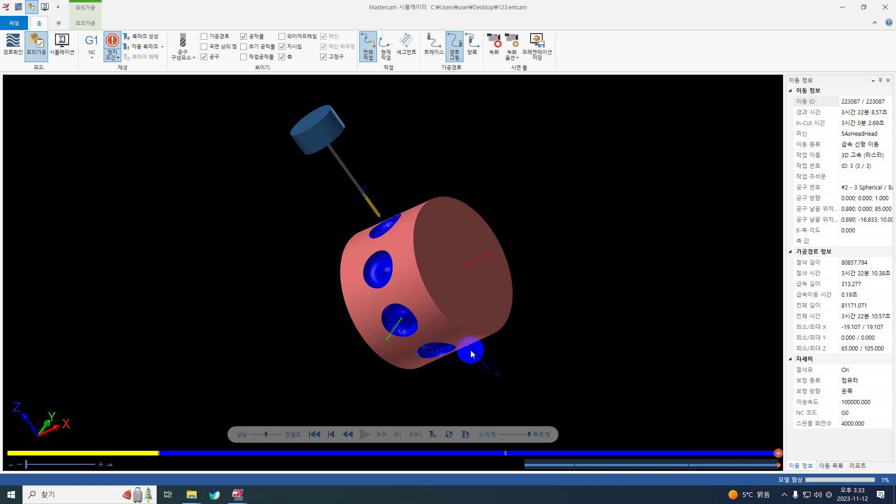
scroll(394, 236, up, 10)
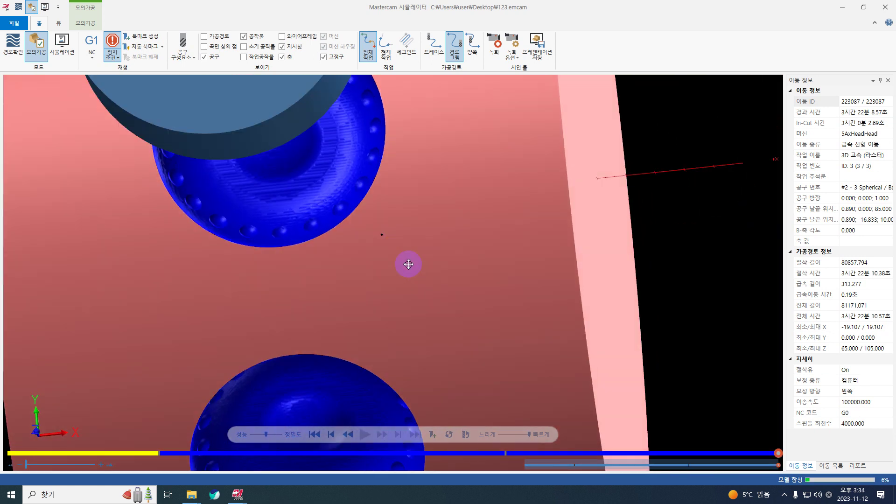
drag(408, 264, 403, 227)
scroll(371, 254, down, 8)
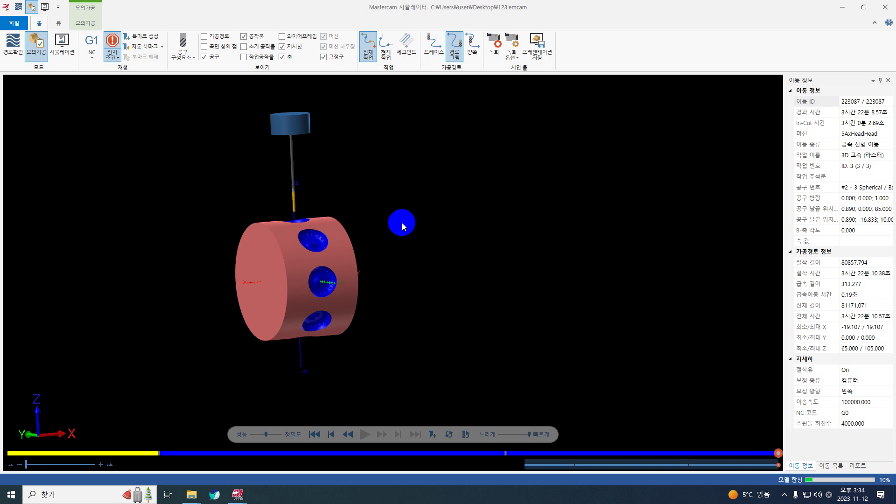
drag(403, 227, 450, 295)
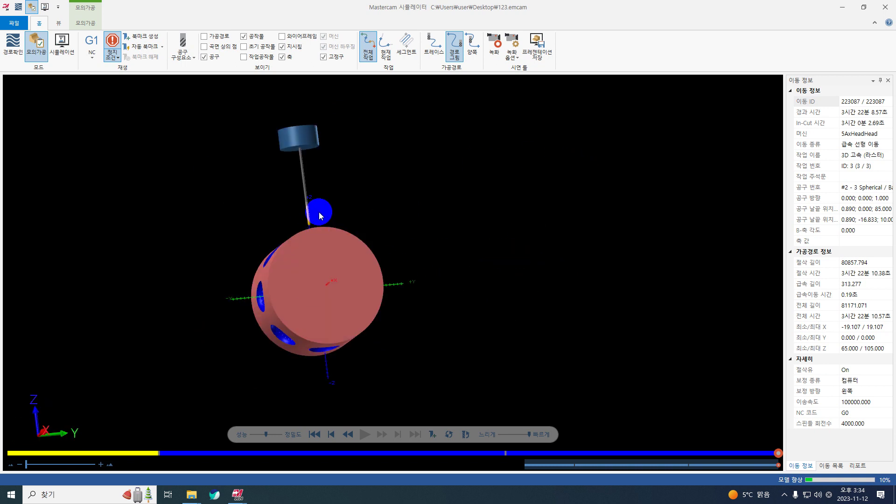
middle_drag(319, 216, 331, 236)
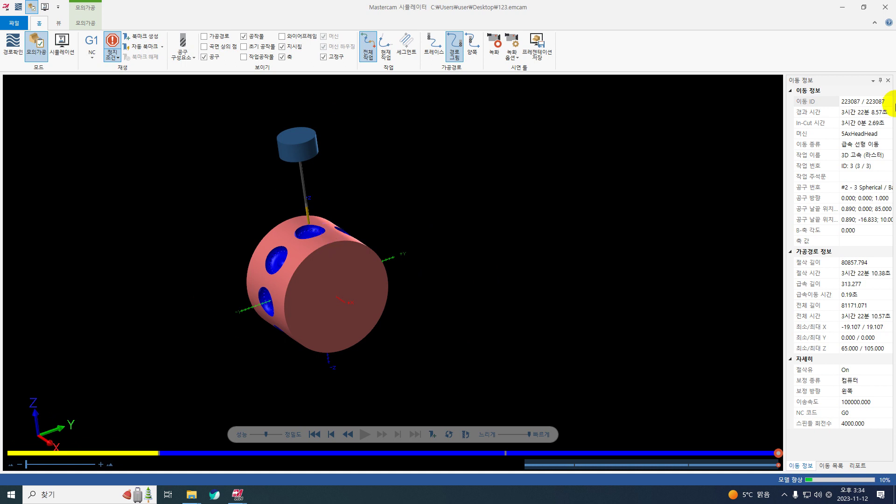
scroll(331, 228, up, 3)
middle_drag(330, 227, 362, 261)
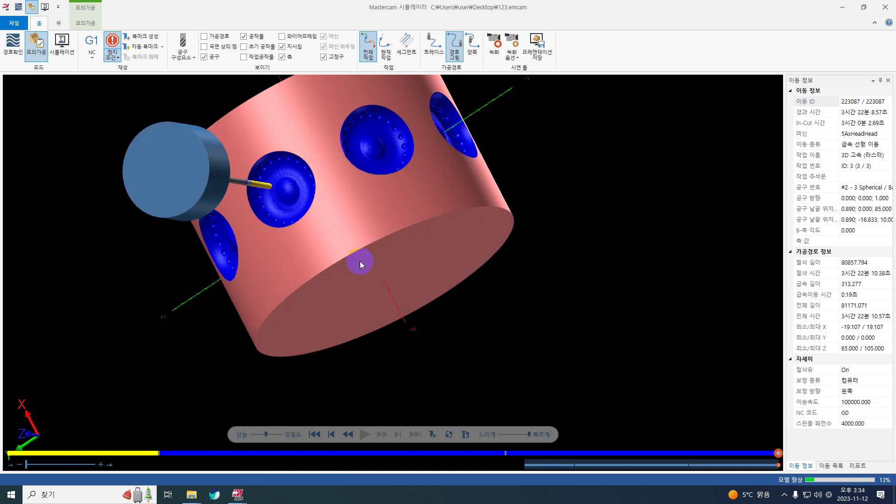
scroll(286, 190, up, 3)
scroll(285, 128, up, 3)
scroll(252, 160, down, 5)
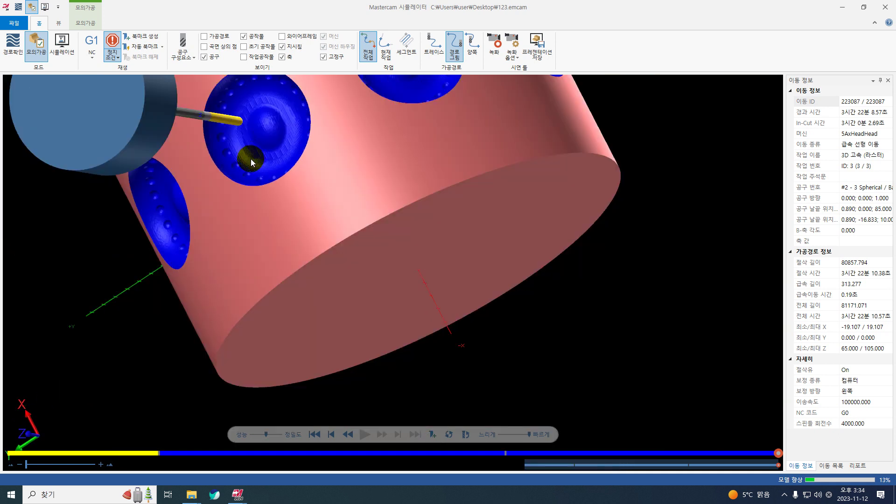
middle_drag(252, 160, 329, 112)
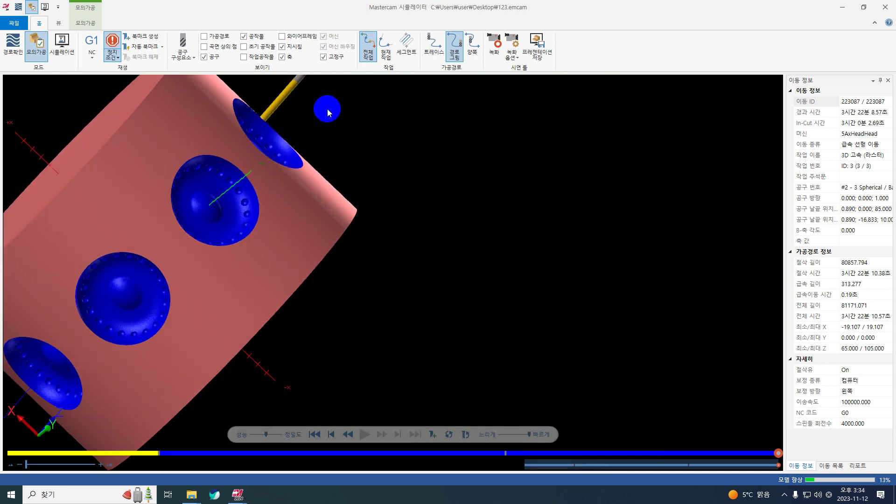
scroll(326, 116, down, 4)
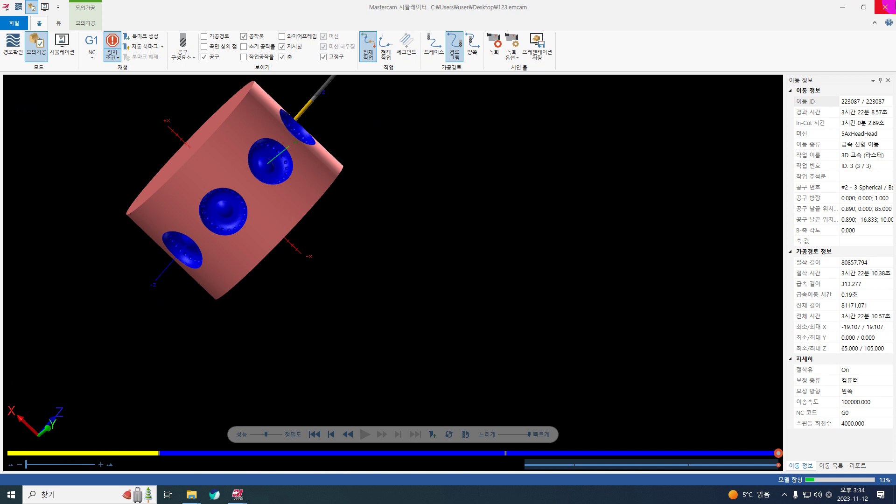
click(886, 7)
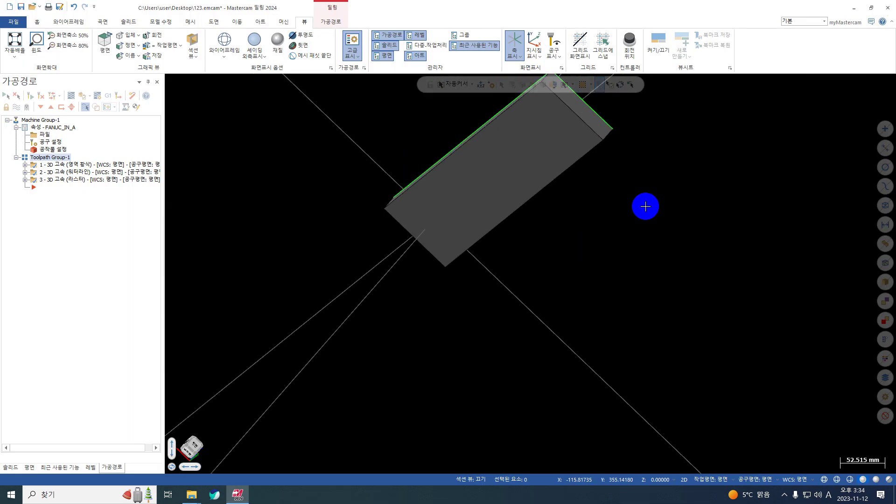
- Duplicate the area roughing toolpath as a new operation at the end of the toolpath group and expand the copy
right_click(660, 241)
click(665, 242)
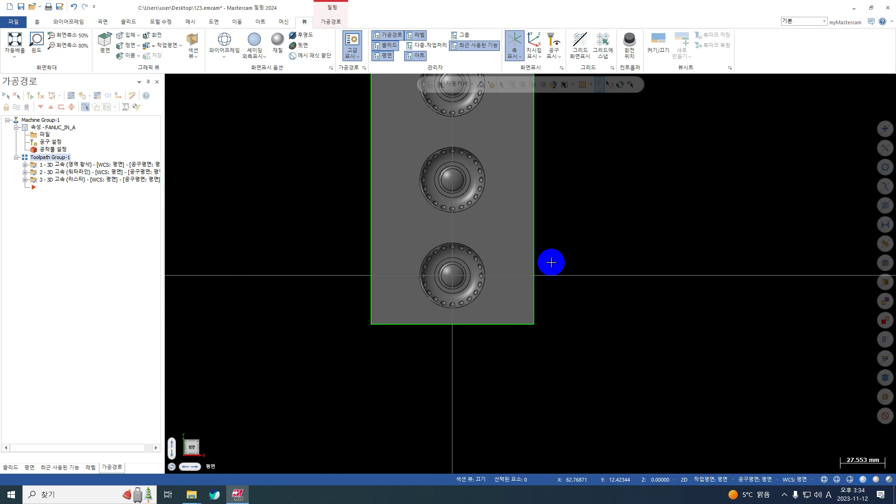
scroll(390, 303, up, 2)
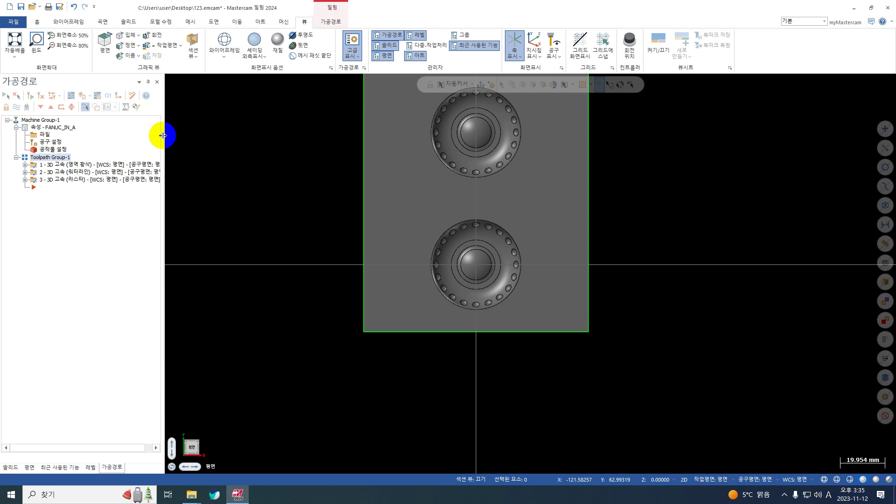
click(91, 166)
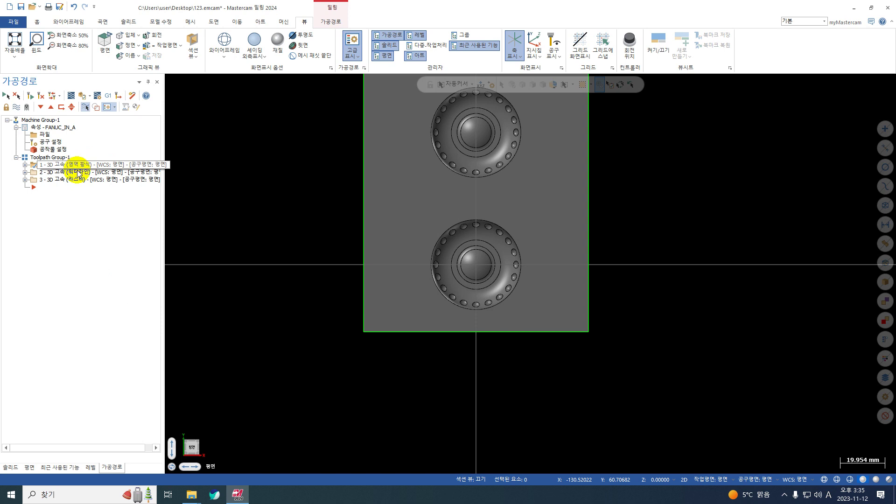
key(ctrl+c)
key(ctrl+v)
click(25, 187)
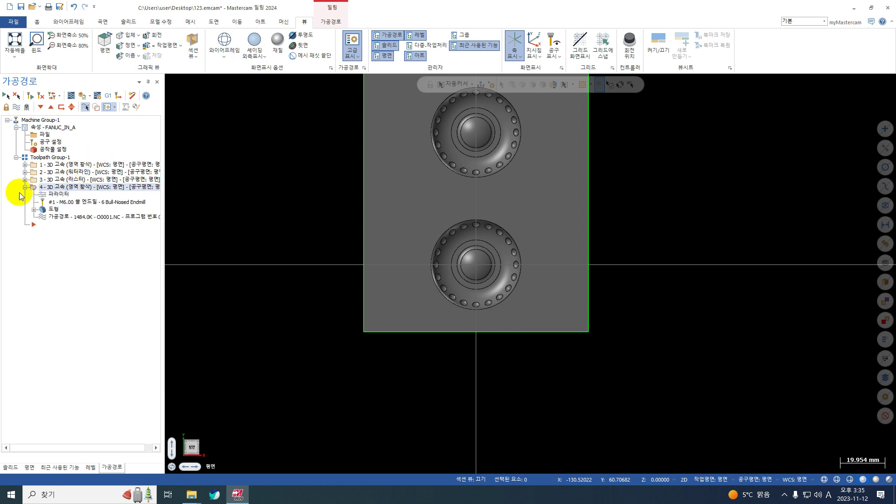
- Replace the copied roughing toolpath's containment chain with the solid edge loop around the pocket centred on the origin
click(59, 194)
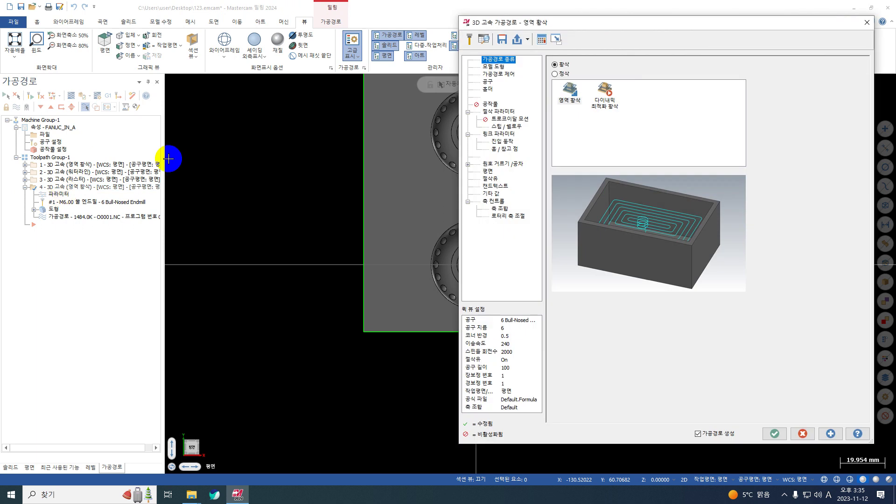
click(500, 75)
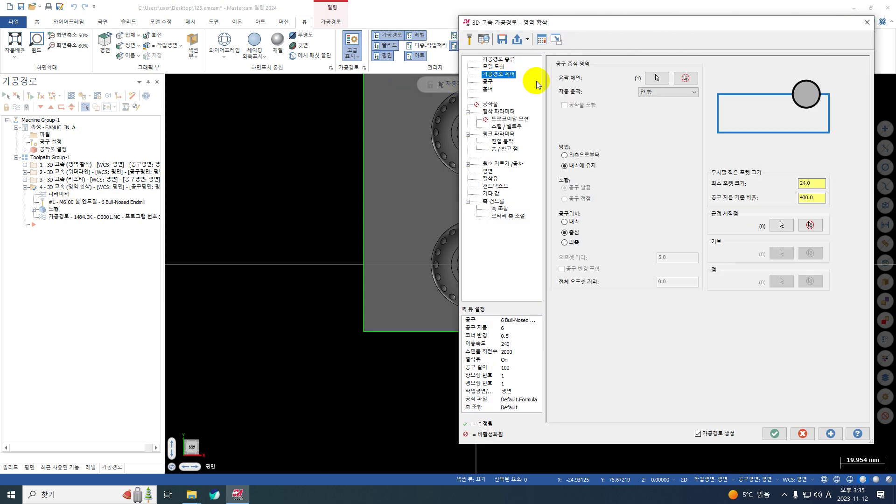
click(655, 78)
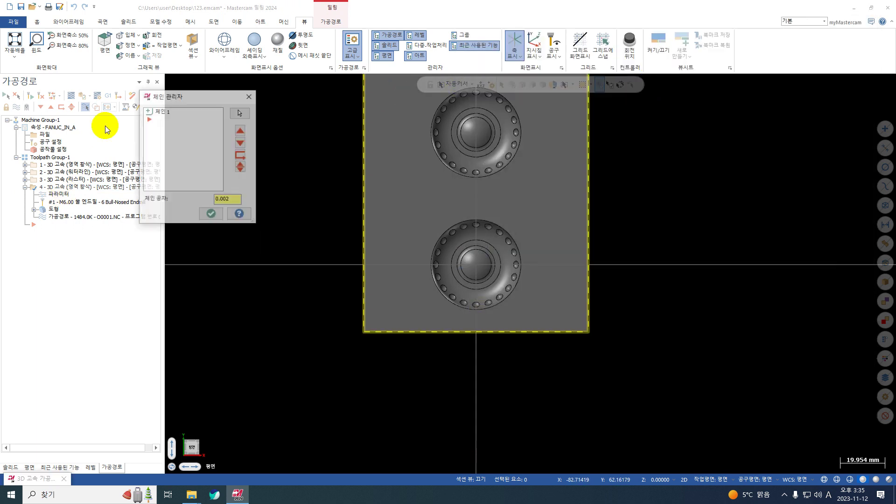
right_click(182, 141)
click(223, 170)
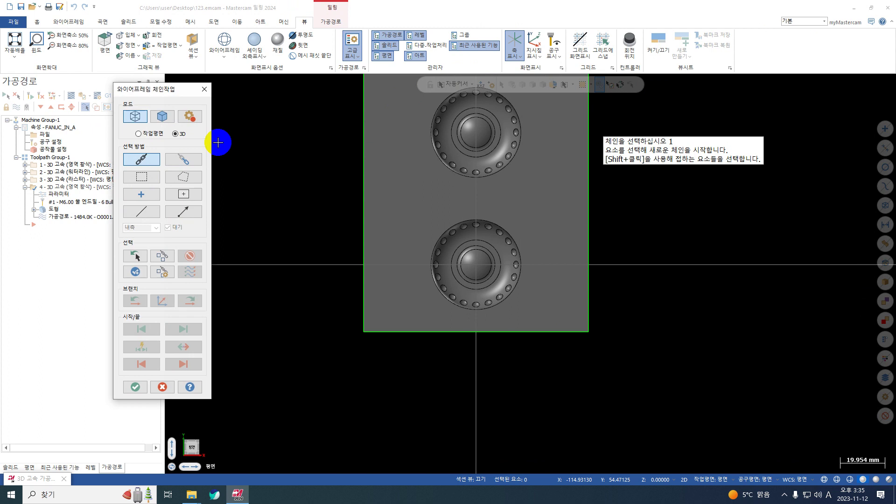
click(161, 120)
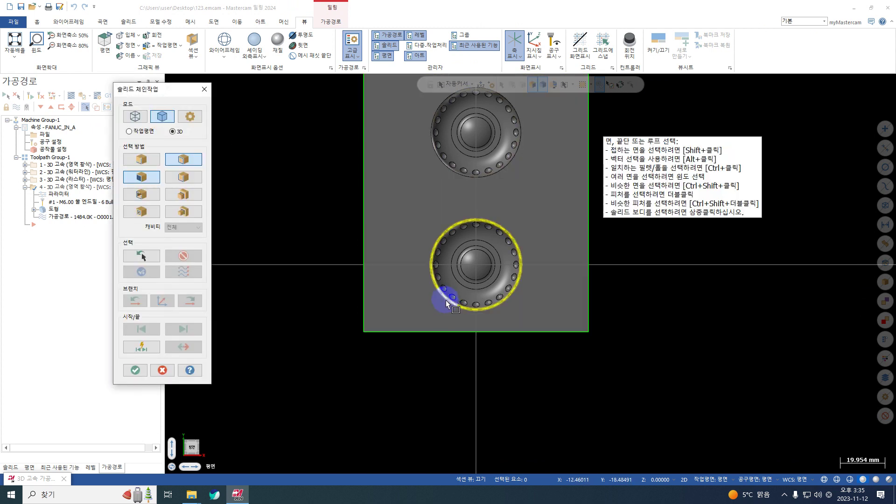
click(444, 297)
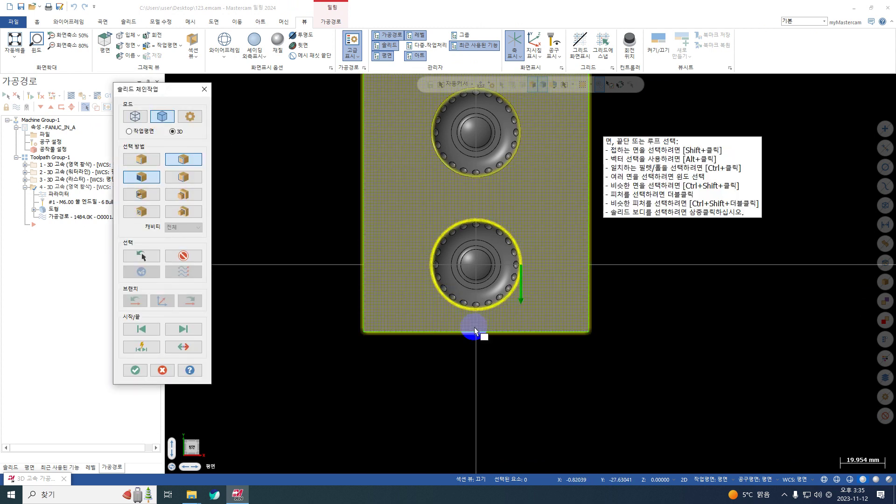
middle_drag(474, 331, 358, 323)
click(134, 370)
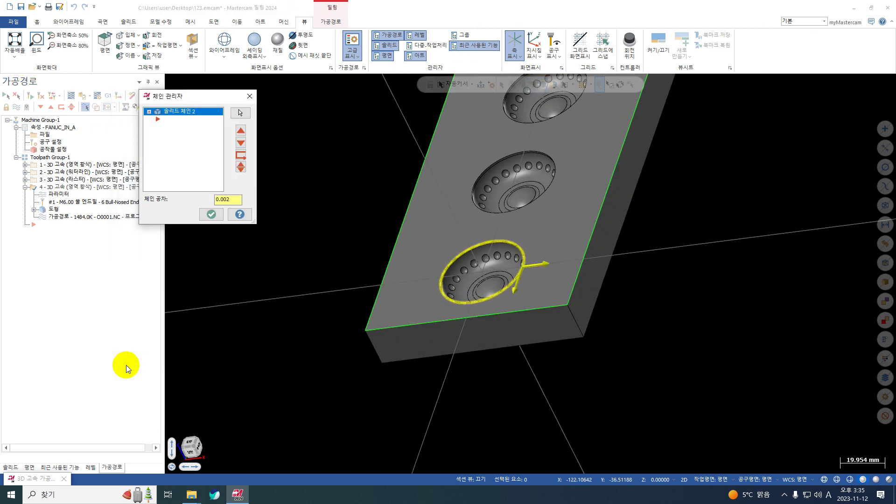
click(209, 215)
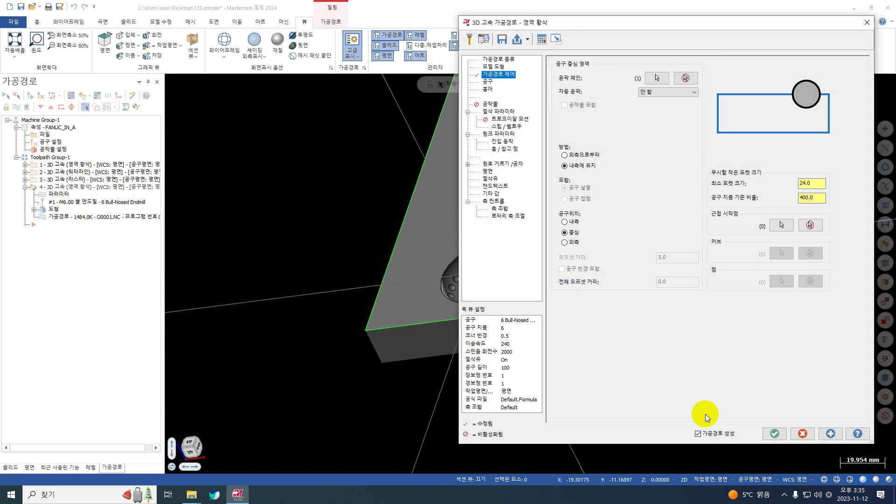
- Set the copied roughing toolpath's minimum pocket size to 0 and regenerate it
double_click(811, 183)
text(0)
key(Return)
click(774, 434)
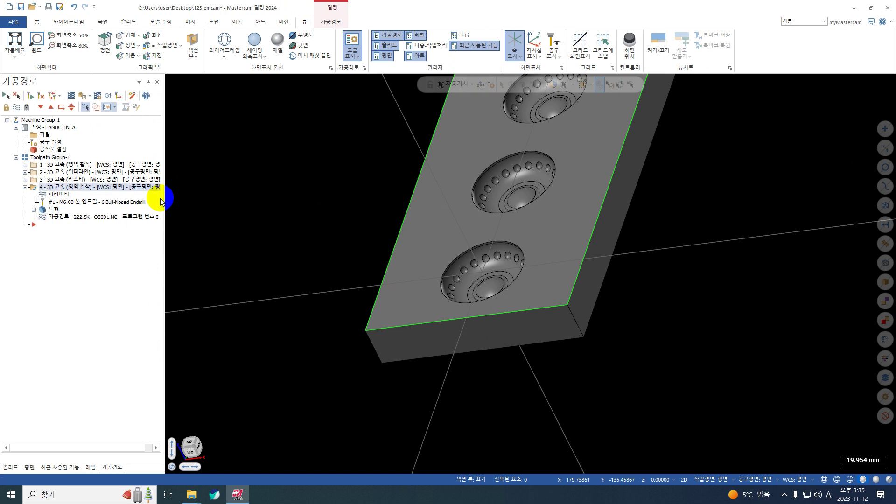
- Backplot the single-pocket roughing toolpath to its end, inspect the wrapped passes, and close the backplot
click(72, 100)
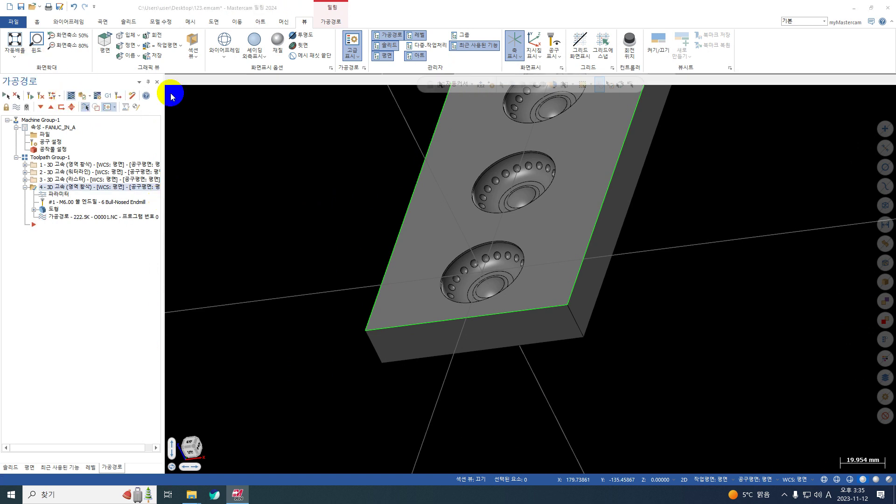
click(219, 80)
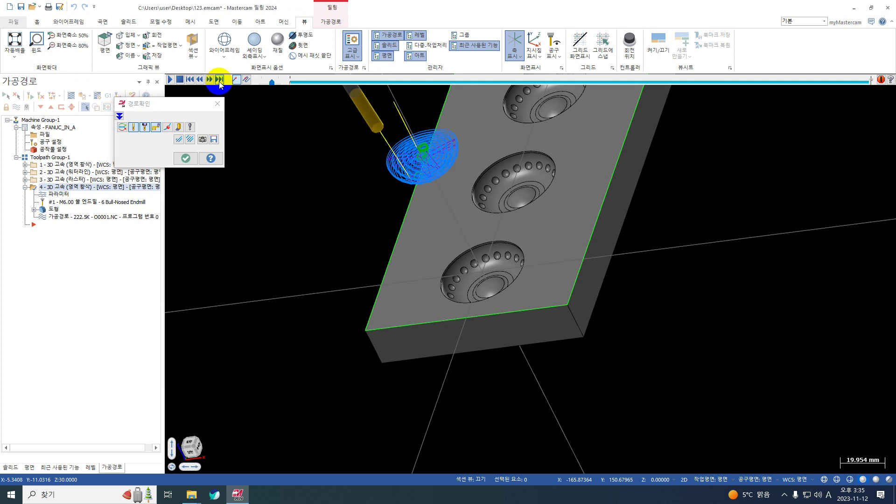
middle_drag(420, 158, 410, 160)
scroll(377, 226, down, 2)
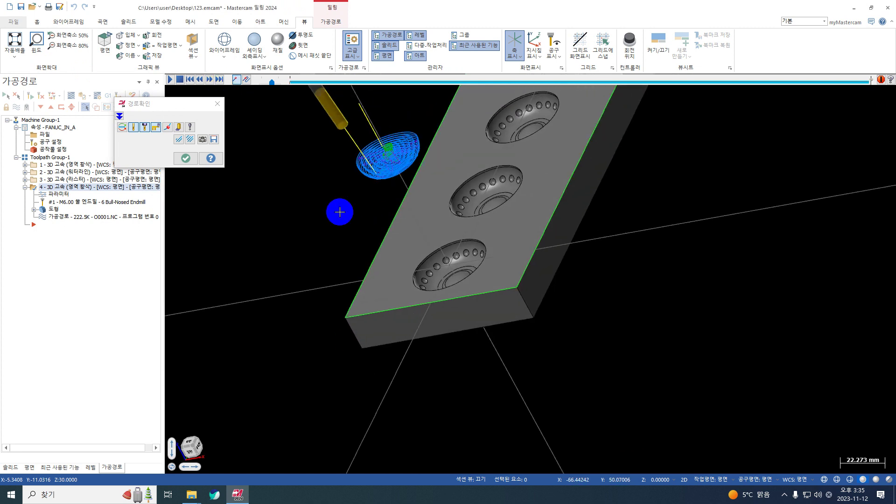
click(220, 106)
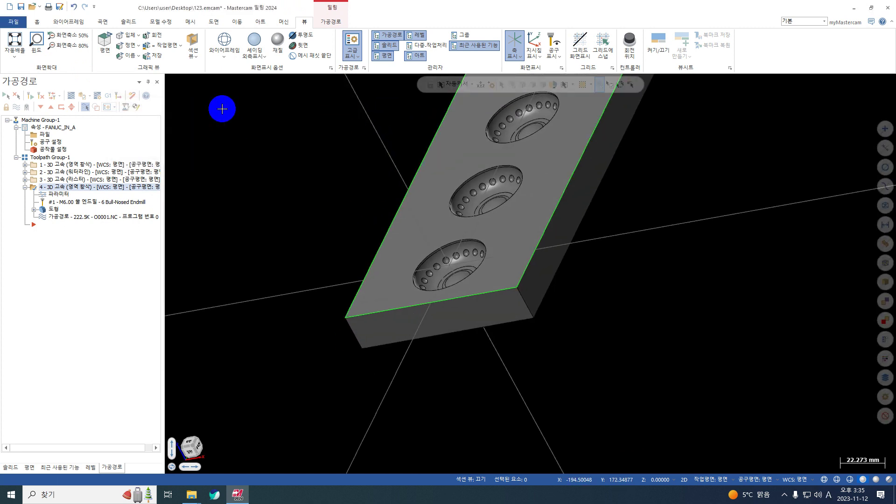
- Start a transform toolpath from the single-pocket roughing operation and set its transform type to Rotate (회전)
click(284, 22)
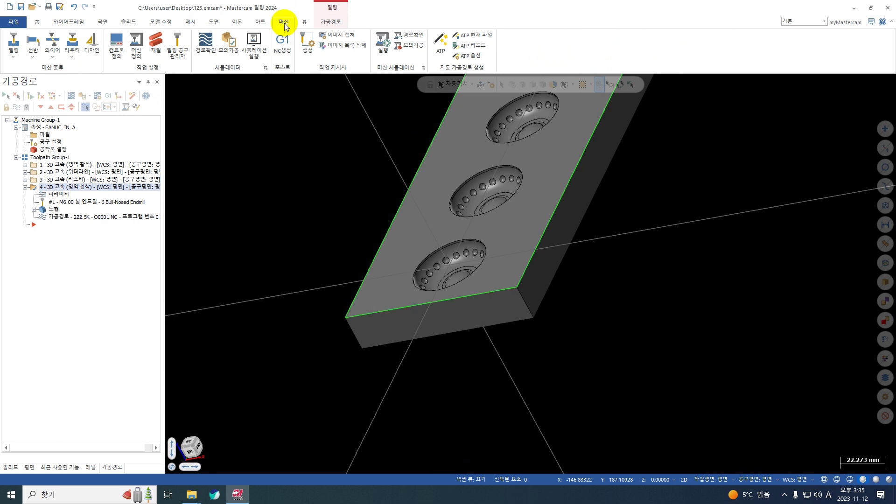
click(325, 22)
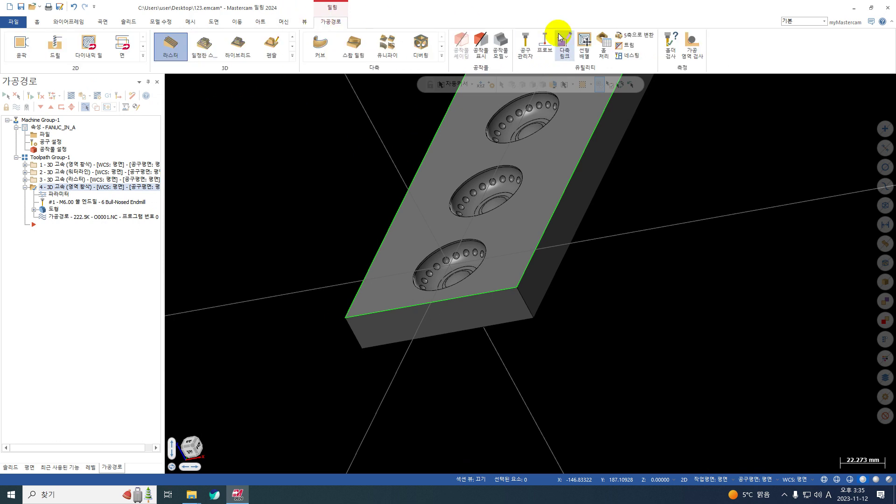
click(586, 52)
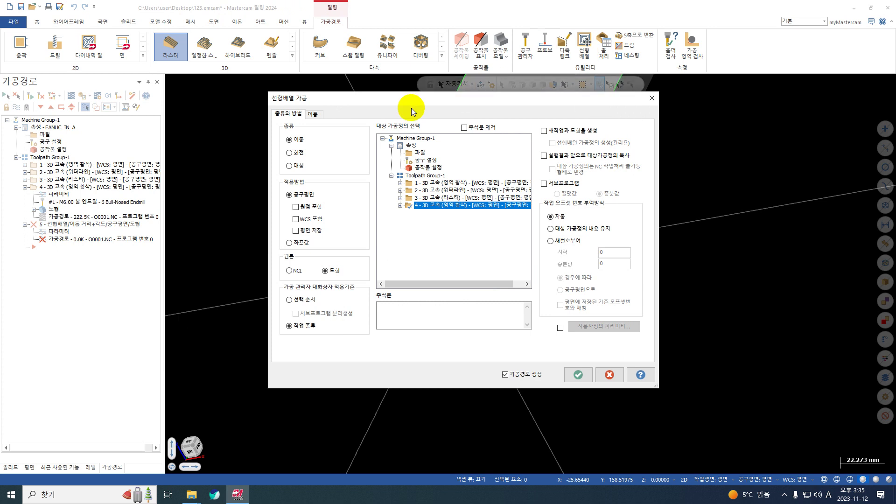
click(429, 206)
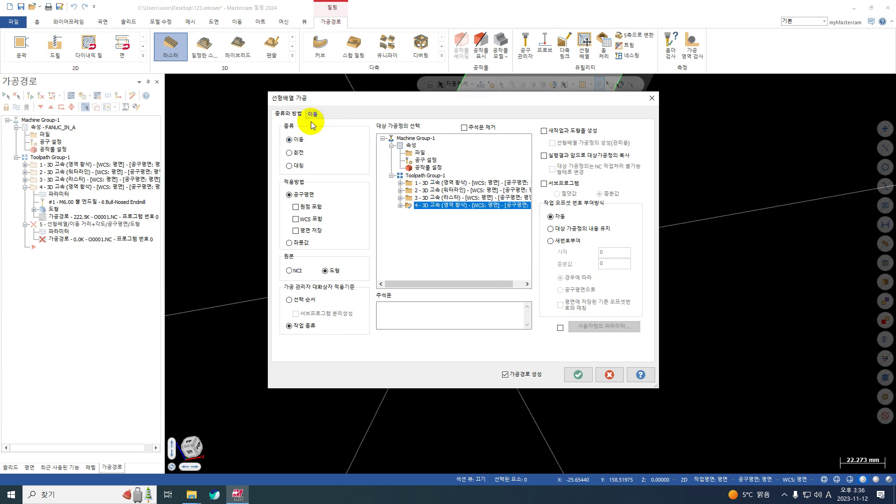
click(313, 117)
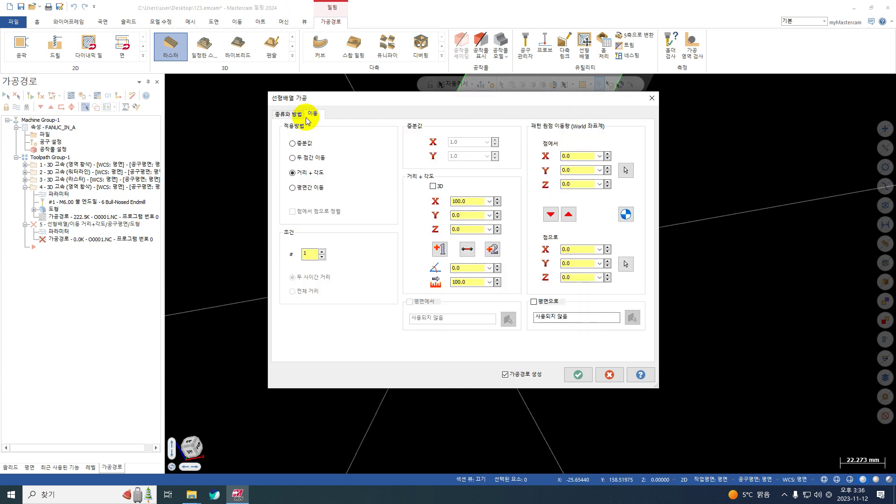
click(292, 120)
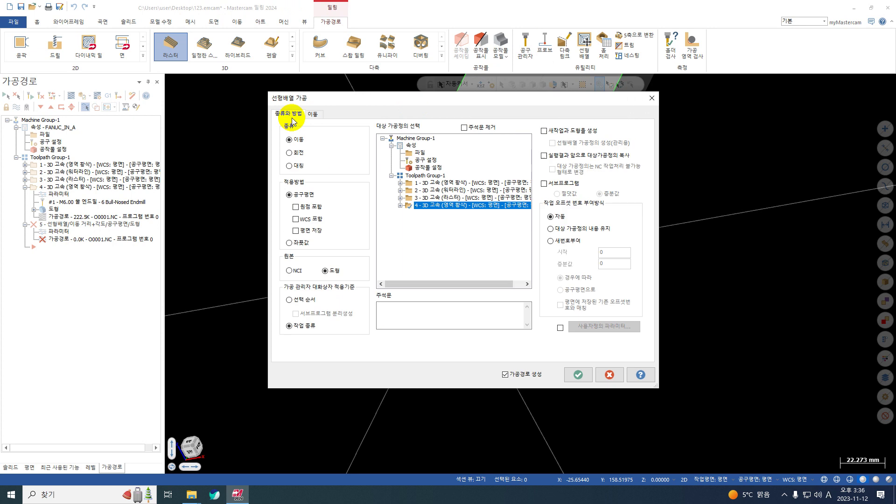
click(294, 154)
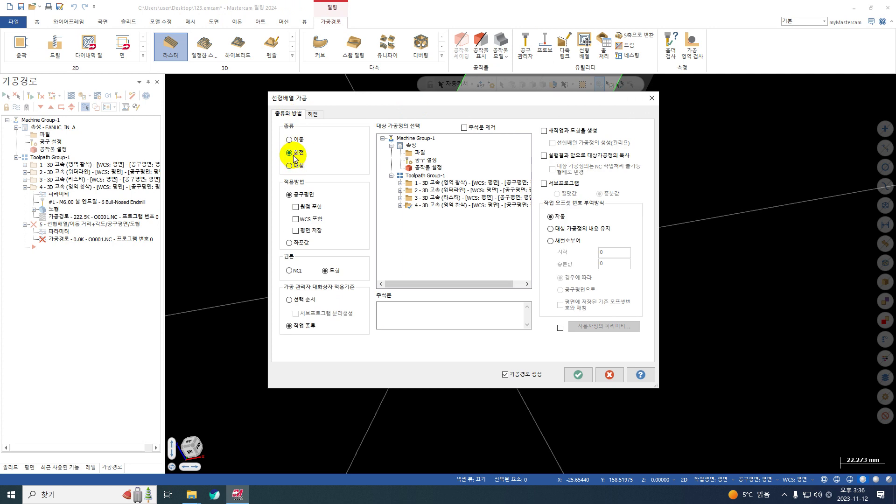
- Enable the rotation plane for the transform and choose the right side plane (우측면)
click(312, 115)
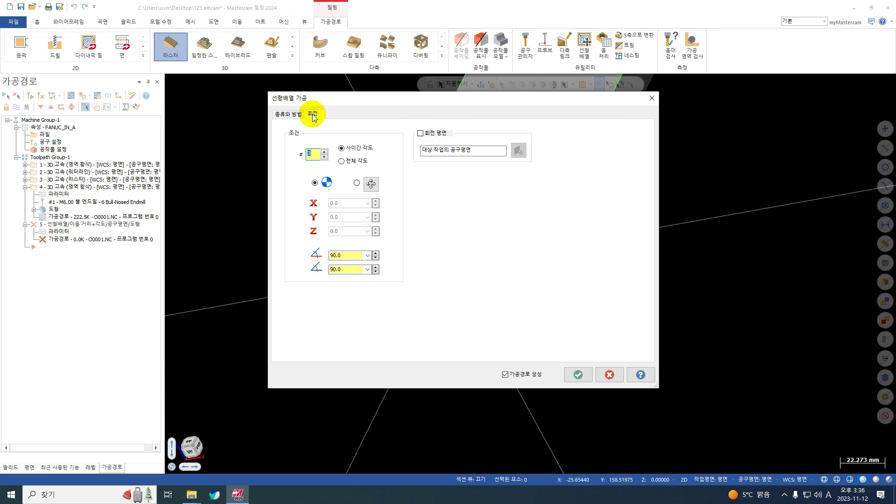
click(420, 133)
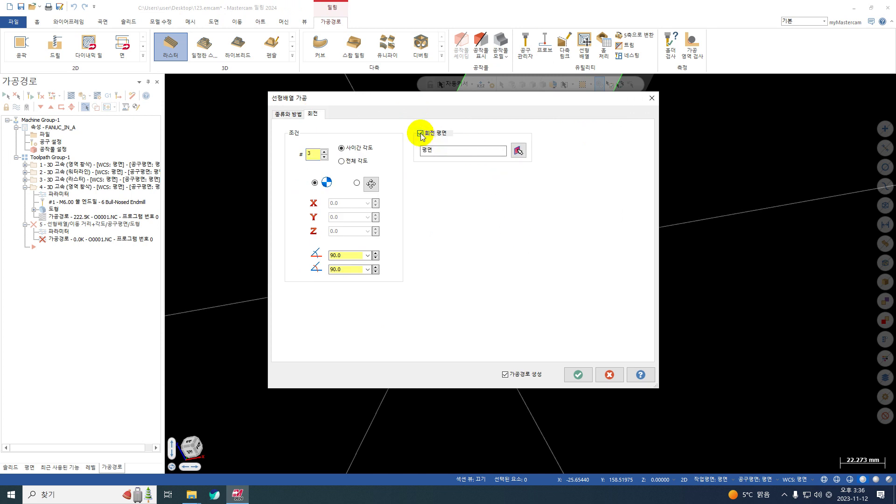
click(517, 152)
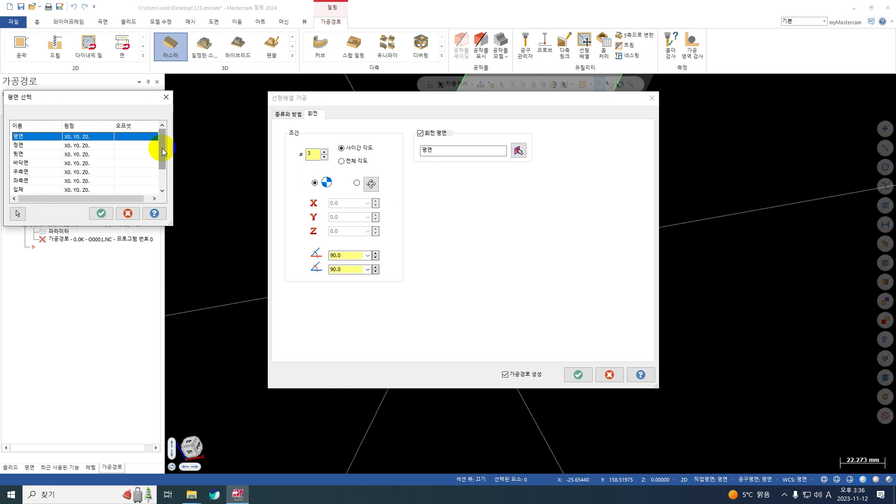
drag(162, 140, 160, 180)
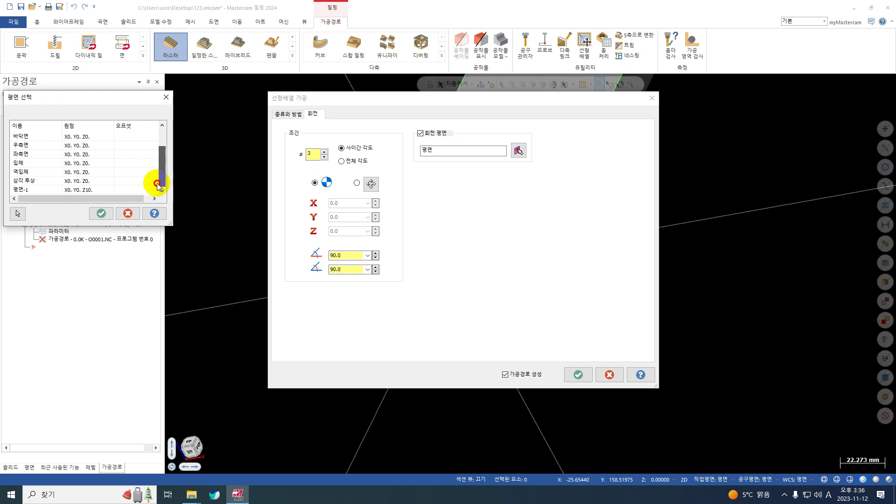
scroll(33, 183, up, 1)
double_click(30, 173)
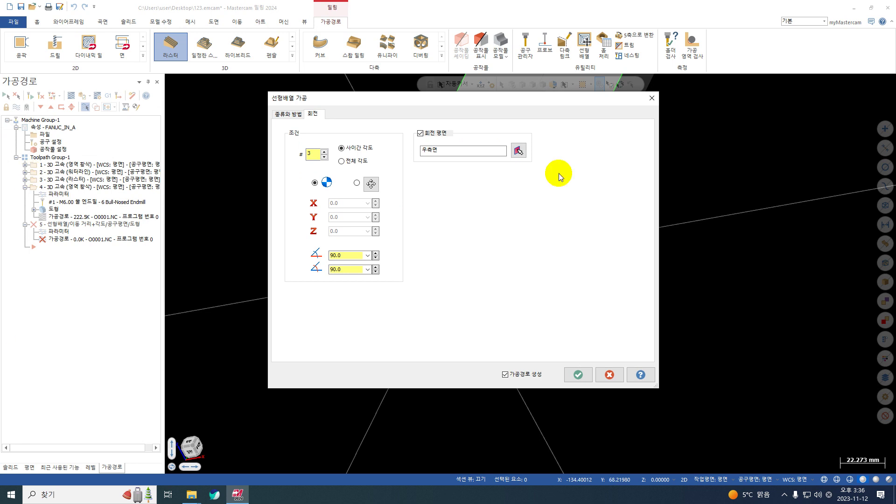
- Set the number of rotated instances to 8
click(314, 156)
drag(314, 155, 266, 156)
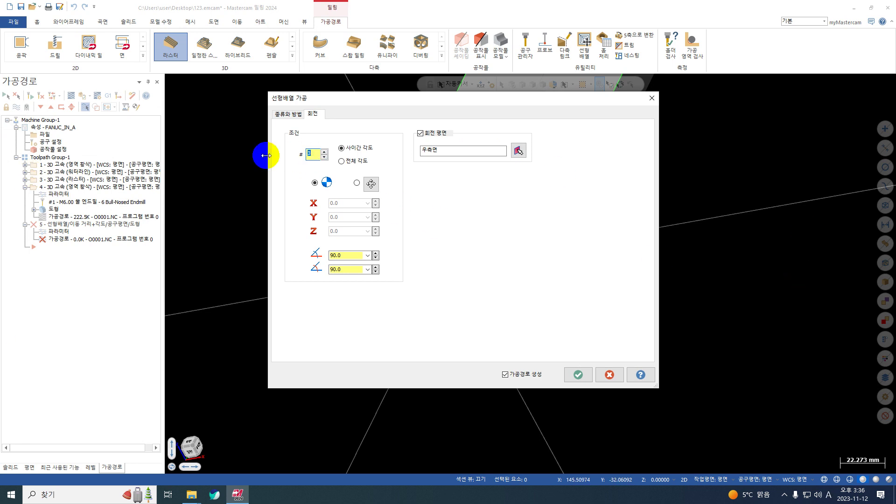
click(288, 114)
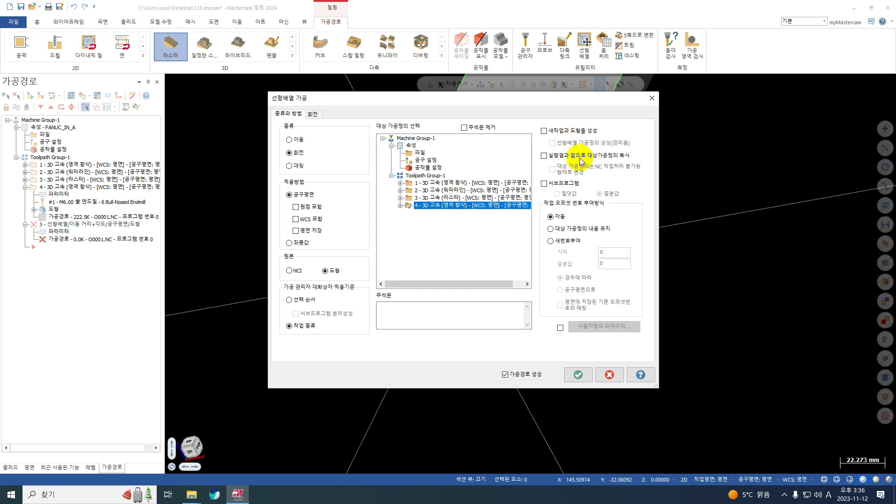
click(313, 114)
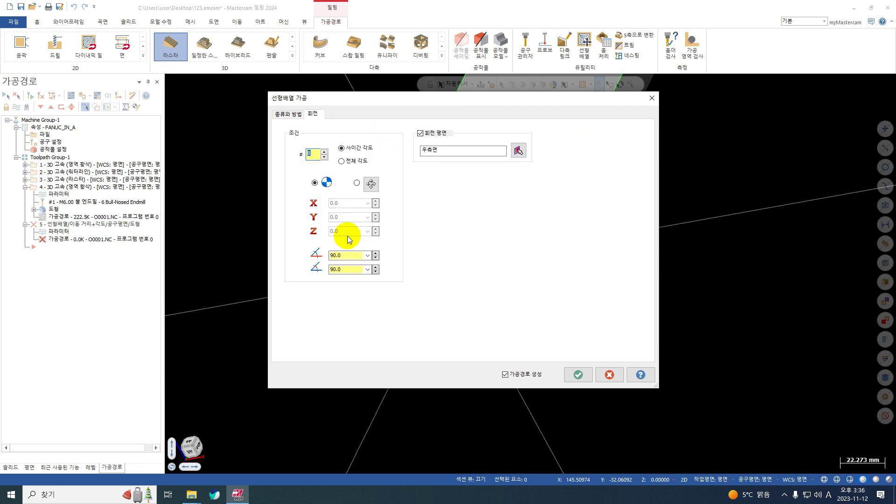
- Set the transform's first angle to 0 and its second angle to 360, and generate the rotated toolpath
double_click(333, 255)
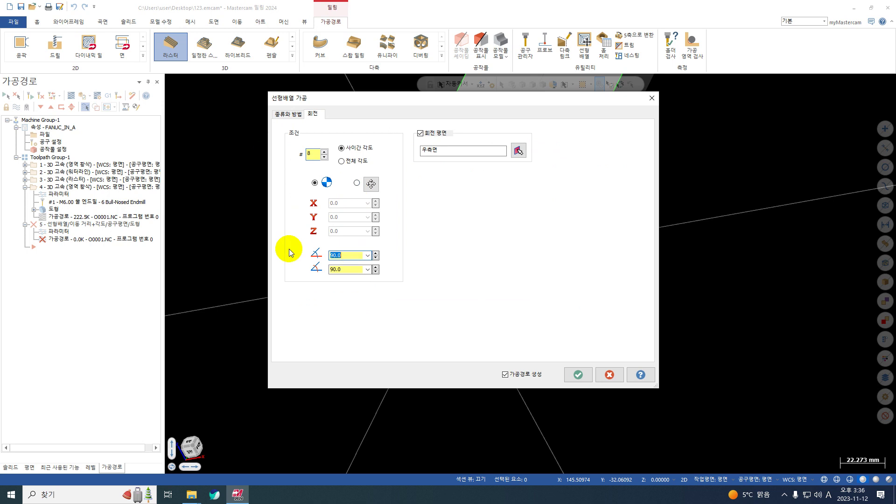
text(0)
key(Tab)
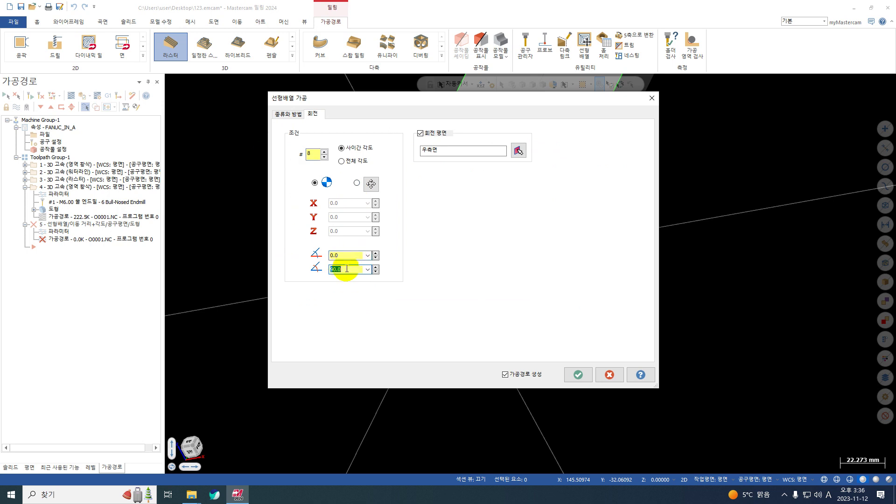
text(180)
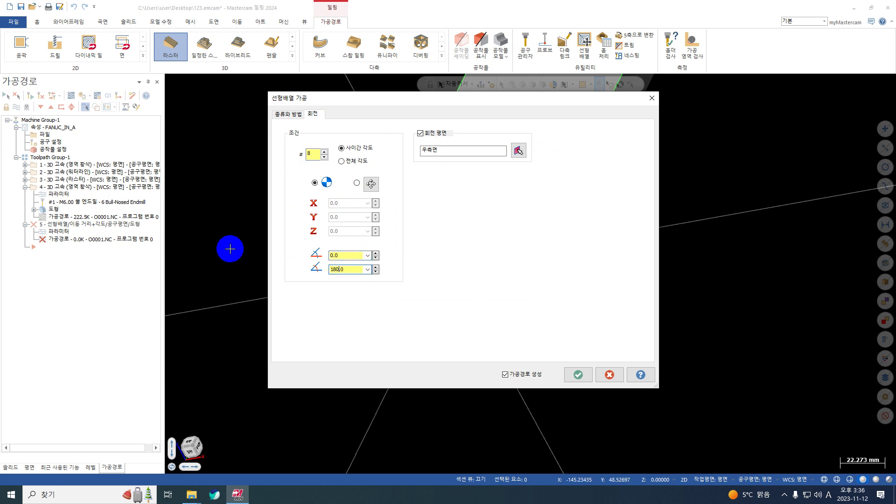
key(BackSpace)
text(380)
click(233, 249)
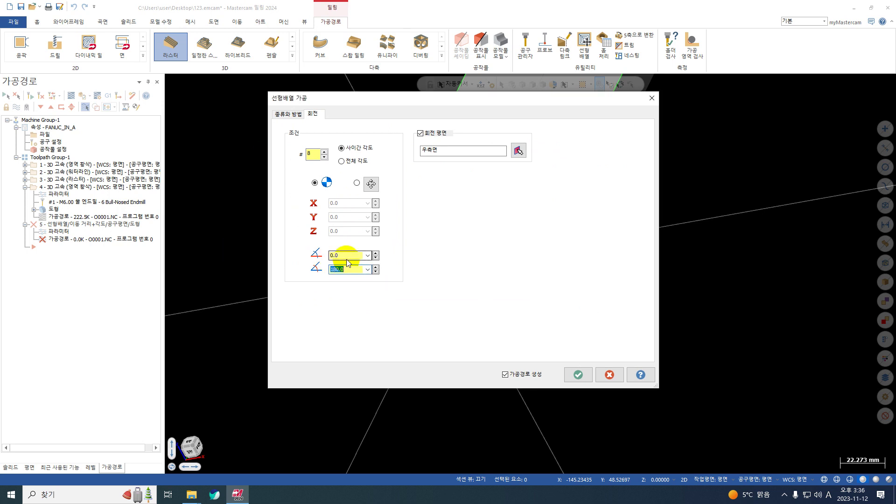
text(360)
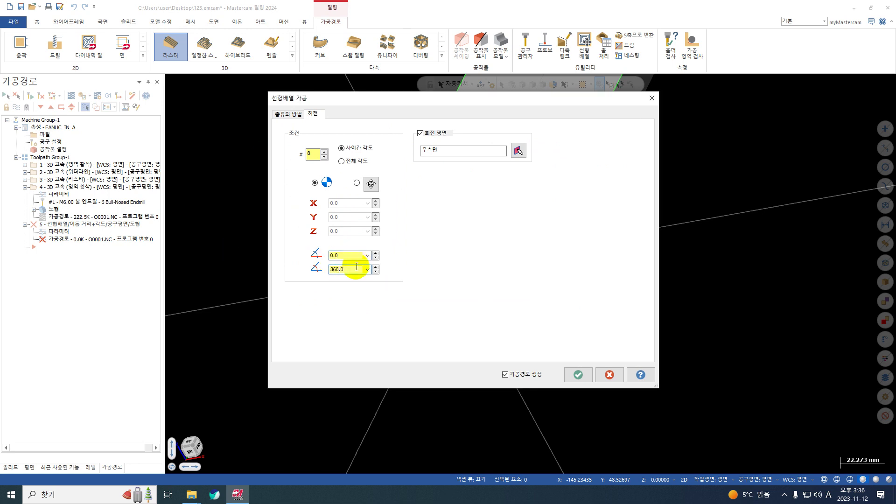
click(359, 256)
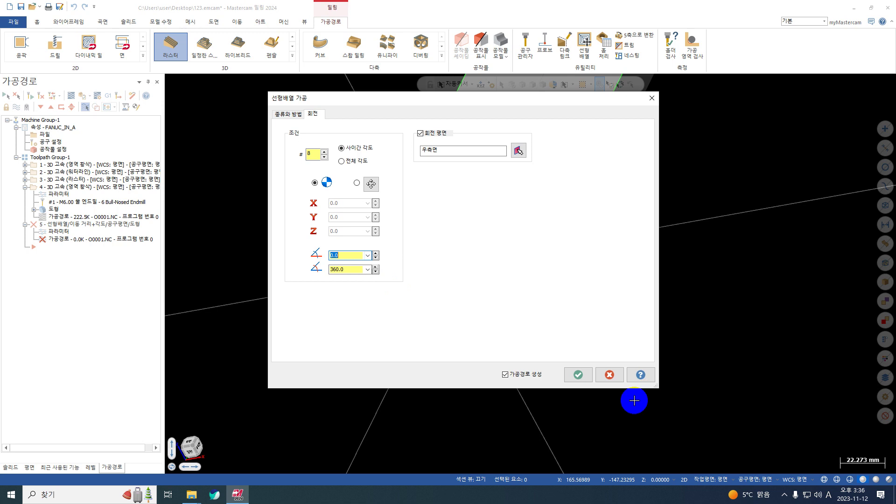
click(578, 374)
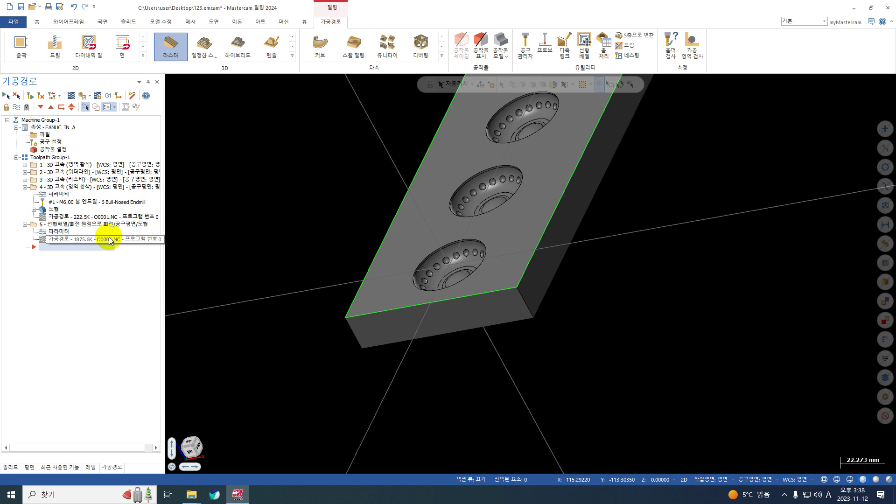
- Backplot the rotated transform toolpath to its end, inspect where the passes lie, and close the backplot
click(85, 224)
click(87, 98)
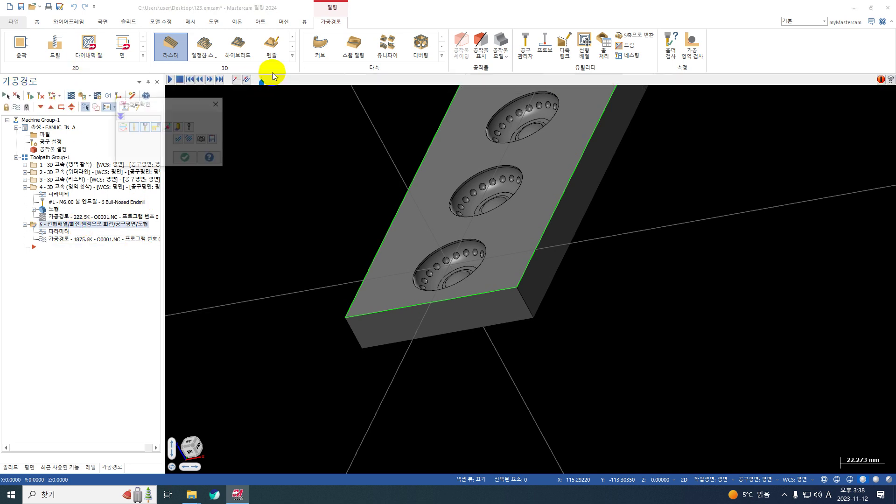
click(222, 82)
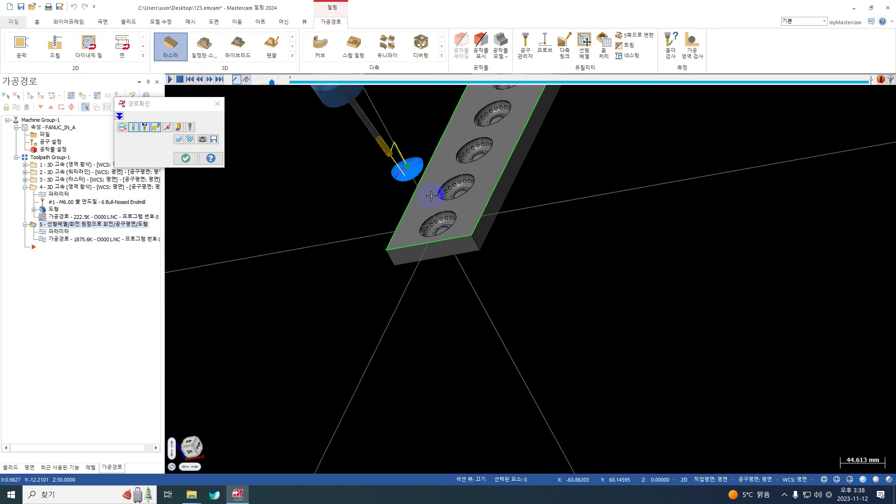
middle_drag(426, 193, 436, 230)
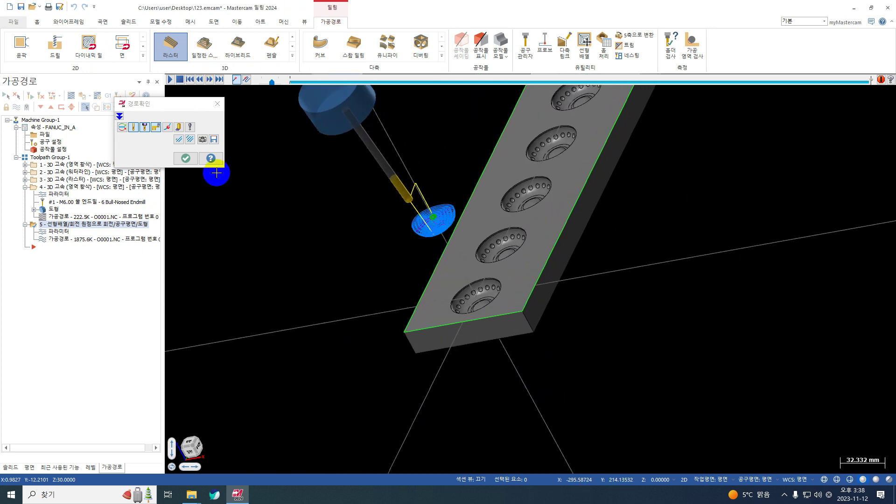
click(185, 158)
- Review the transform operation's source selection and rotation settings, and close its parameters without changes
double_click(68, 230)
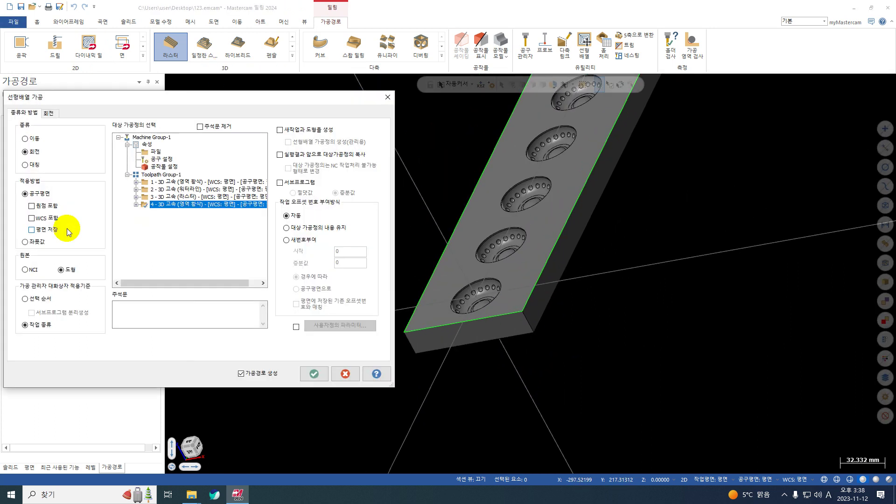
click(196, 209)
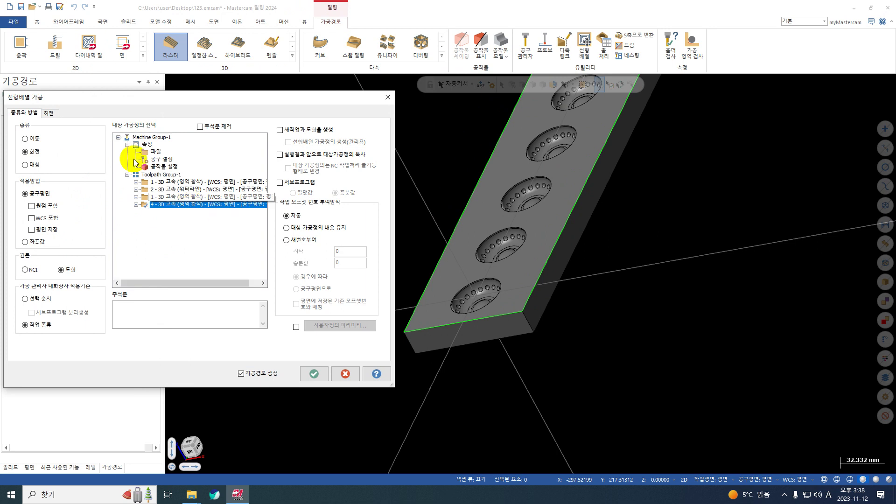
click(49, 113)
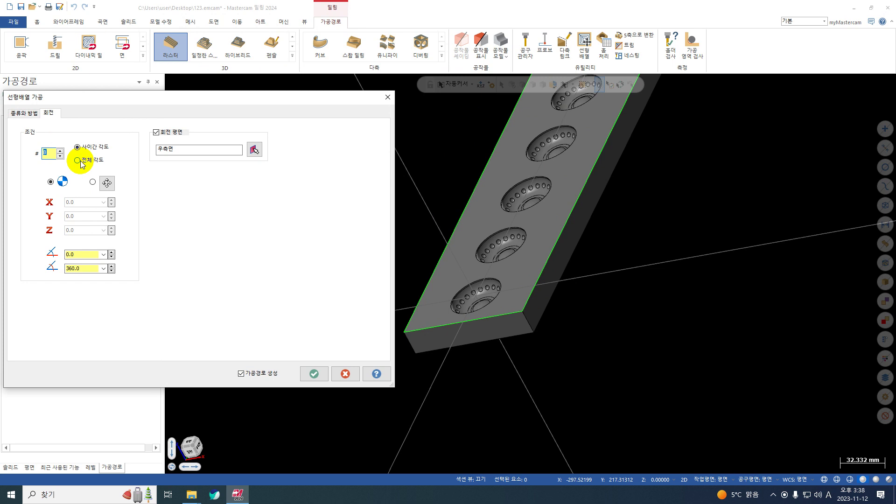
click(80, 273)
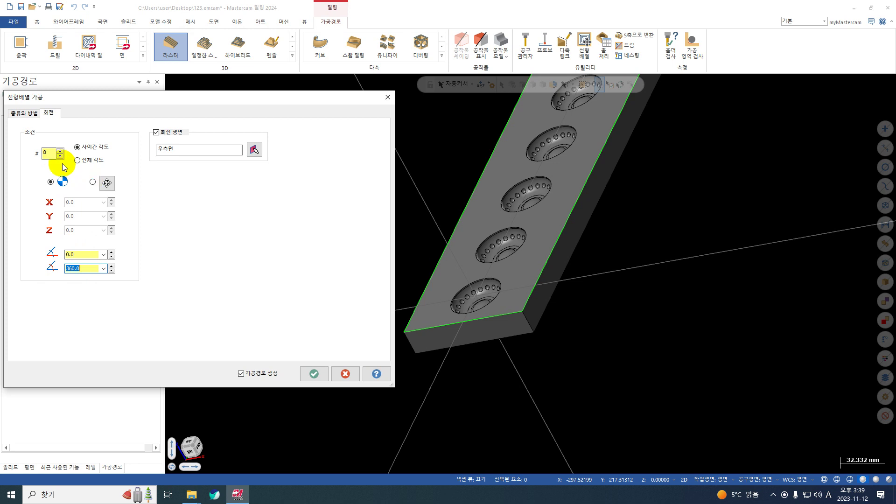
click(388, 97)
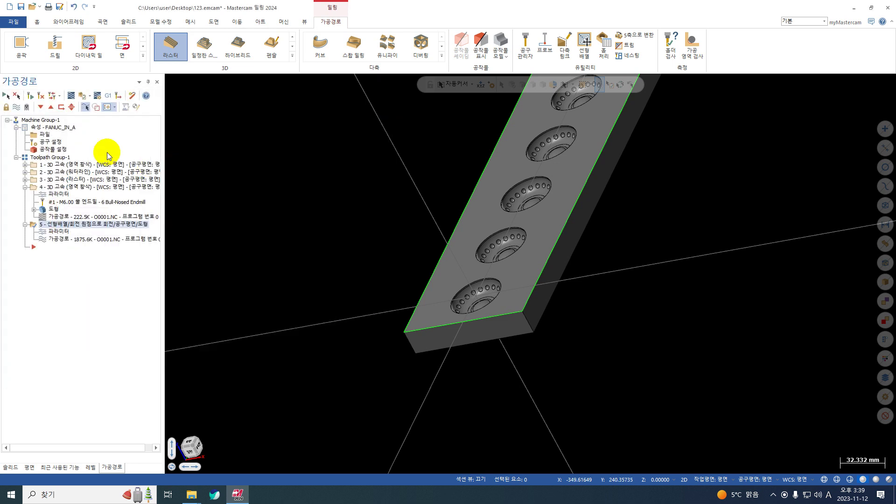
- Backplot the transform toolpath to its end again, examine its passes up close from another angle, and close the backplot
click(71, 98)
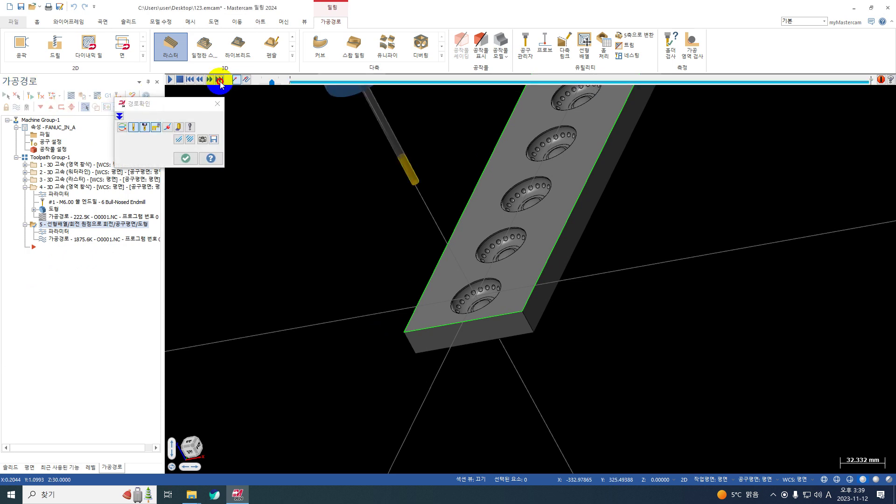
click(220, 80)
scroll(464, 237, up, 5)
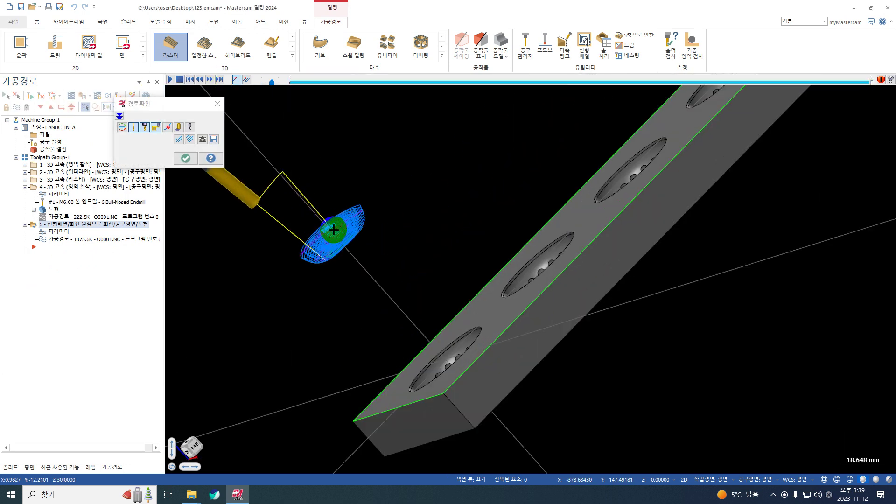
middle_drag(334, 229, 353, 236)
click(186, 158)
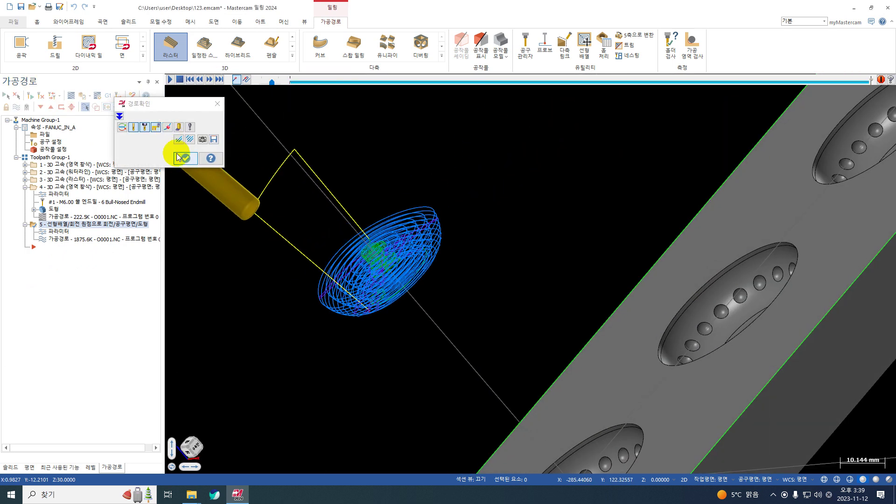
- Play the transform toolpath's backplot to watch the tool motion, and close it partway through
click(52, 107)
click(71, 95)
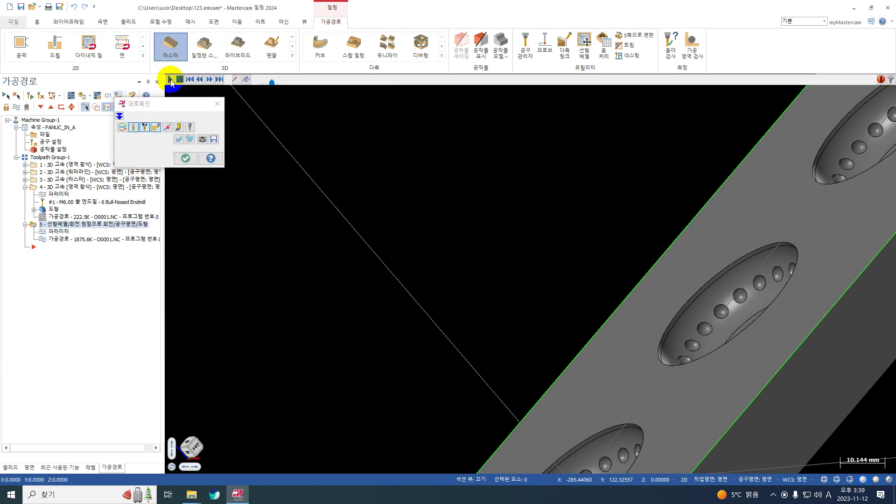
click(169, 81)
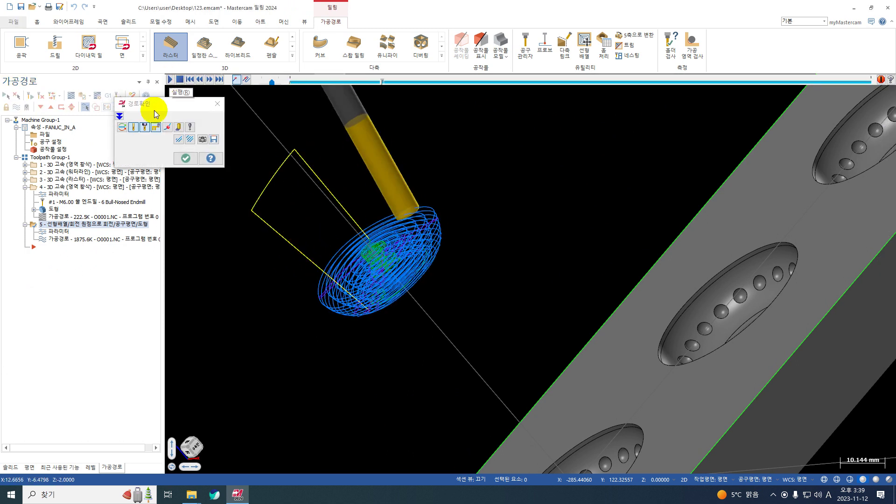
click(217, 106)
- Change the transform's angle method from angle between instances to total angle (전체 각도) and regenerate the toolpath
click(57, 231)
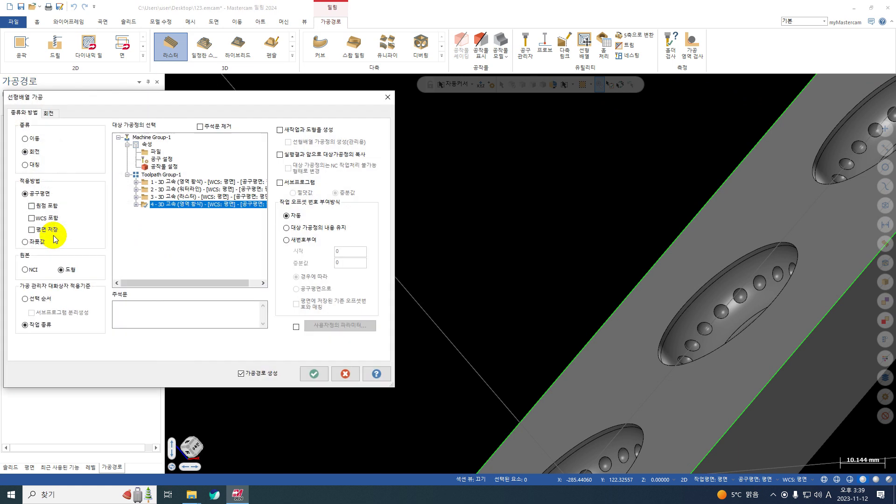
click(57, 115)
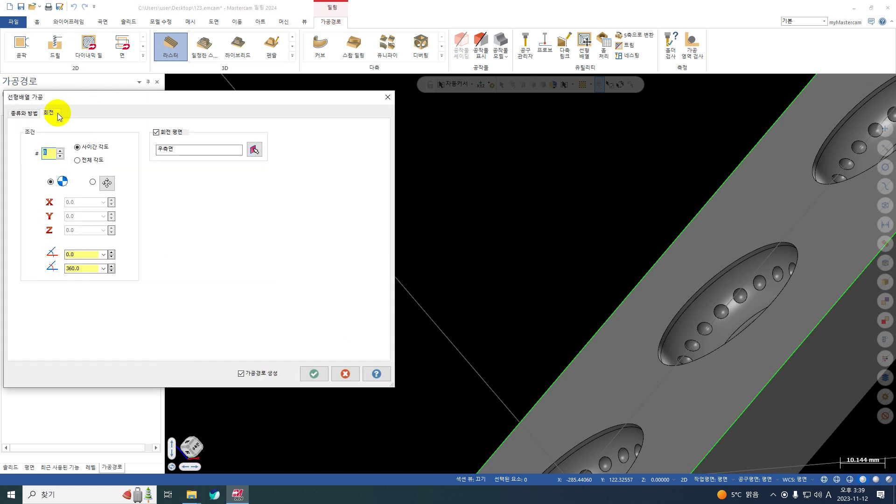
click(83, 163)
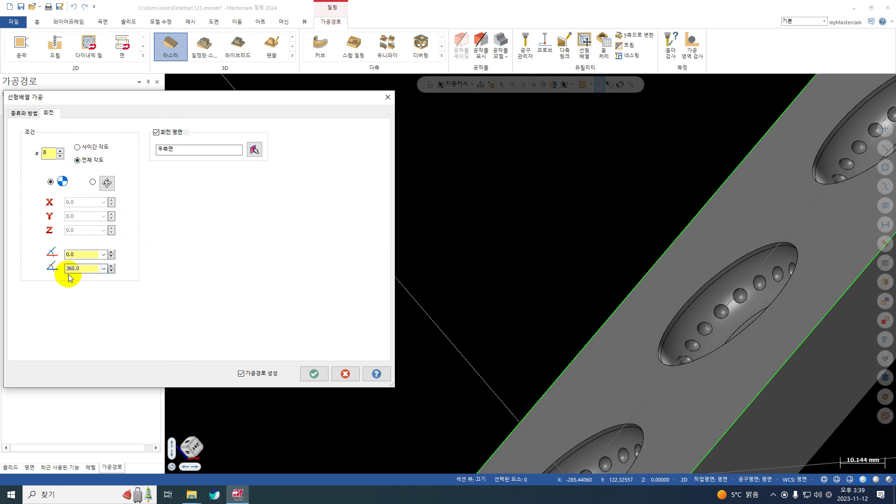
click(470, 399)
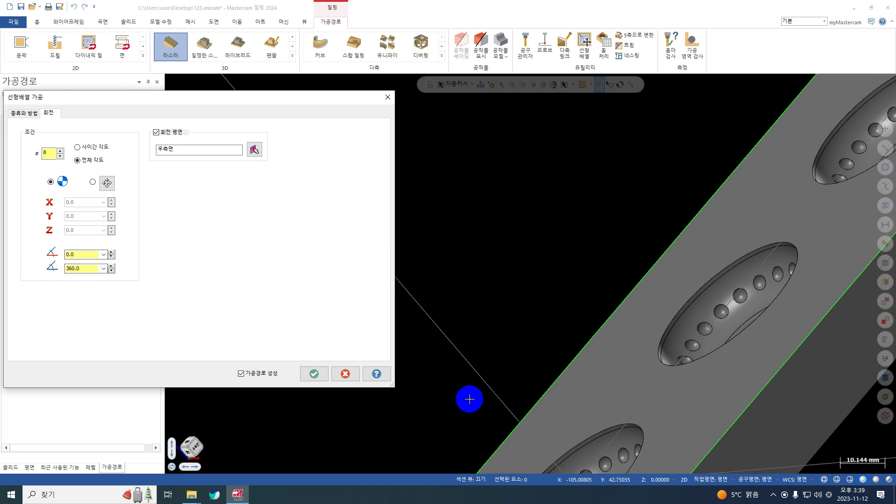
click(321, 373)
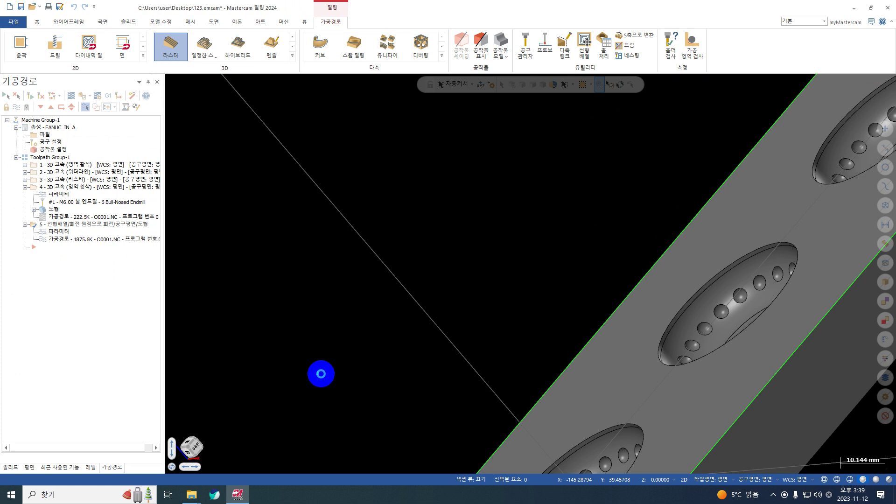